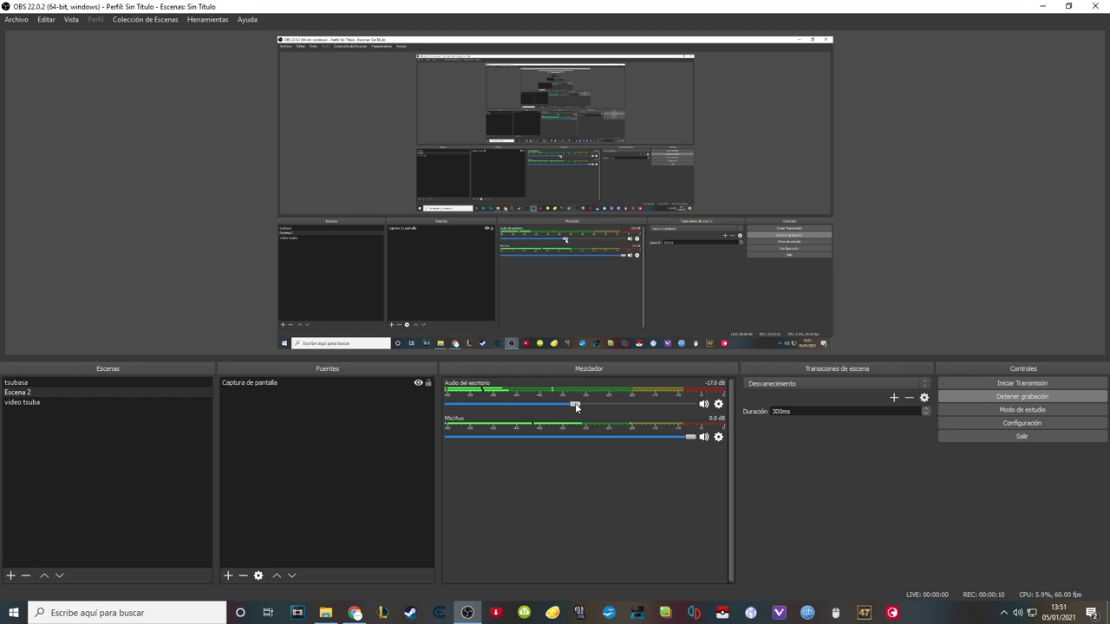
Open the Inazuma folder in File Explorer.
{"action": "left_click", "coordinate": [325, 612]}
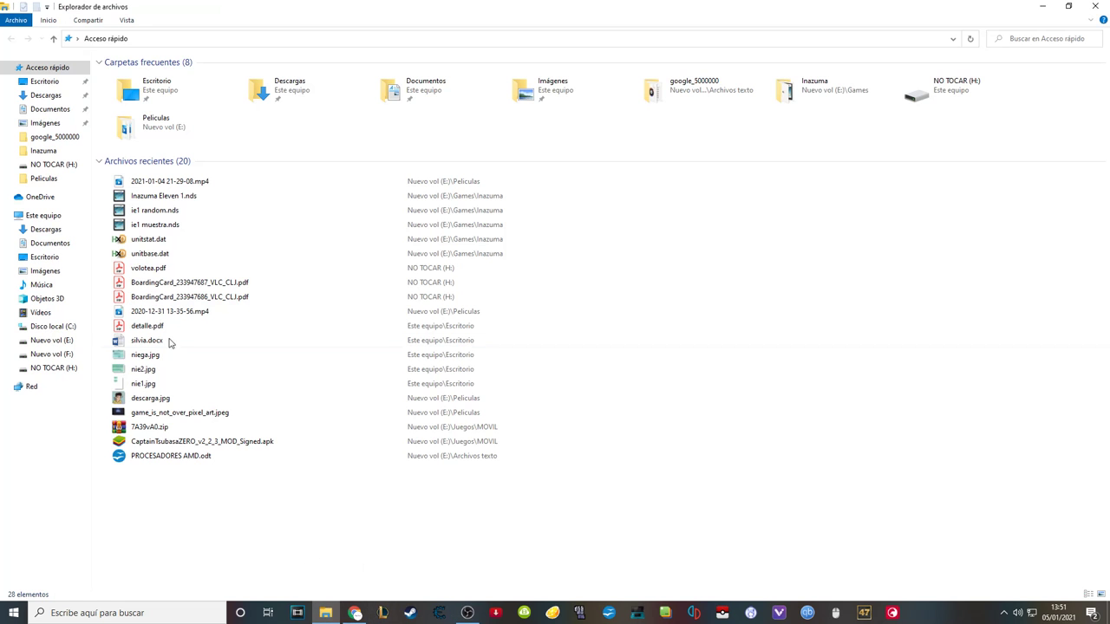
{"action": "left_click", "coordinate": [57, 151]}
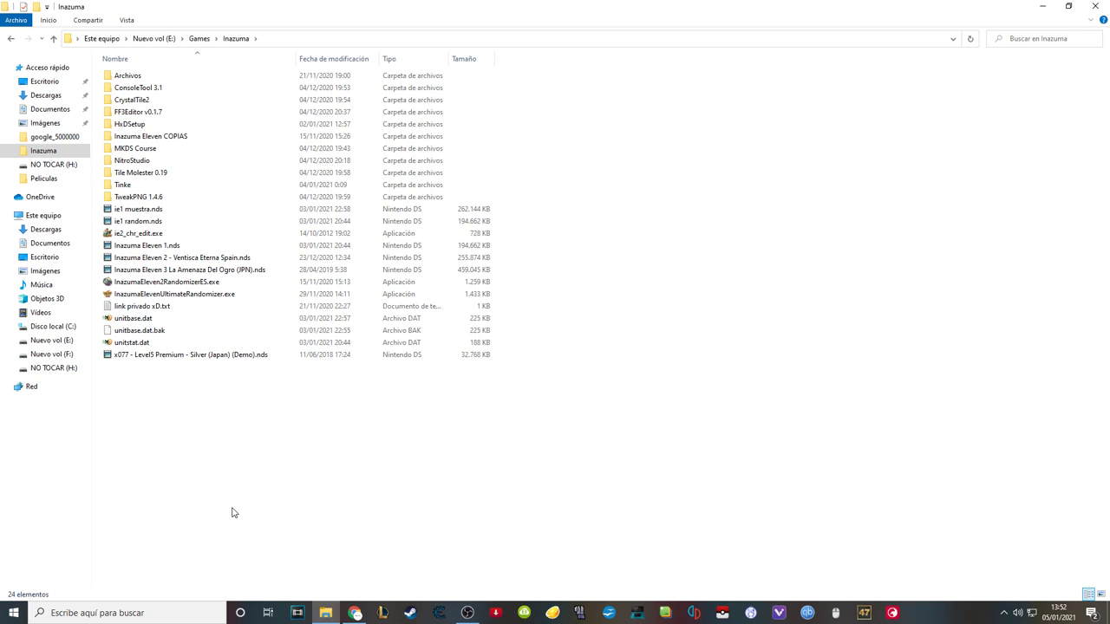
Switch to Chrome and review the YouTube video on randomizing Inazuma NDS at 1:15, 2:37 and 1:55, then minimize the browser.
{"action": "left_click", "coordinate": [467, 613]}
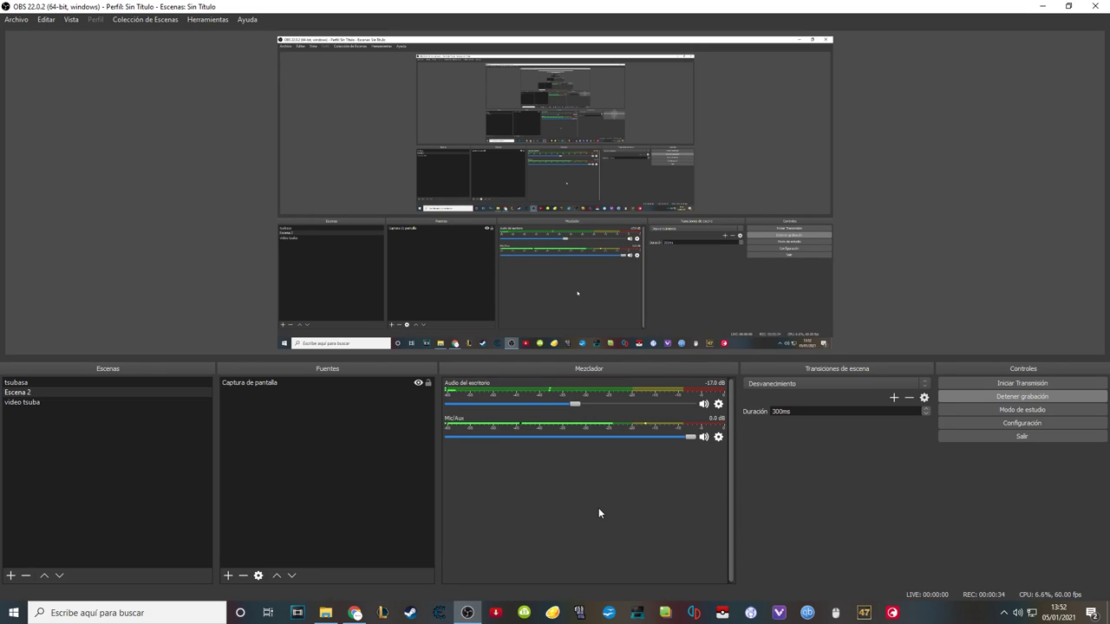
{"action": "left_click", "coordinate": [355, 613]}
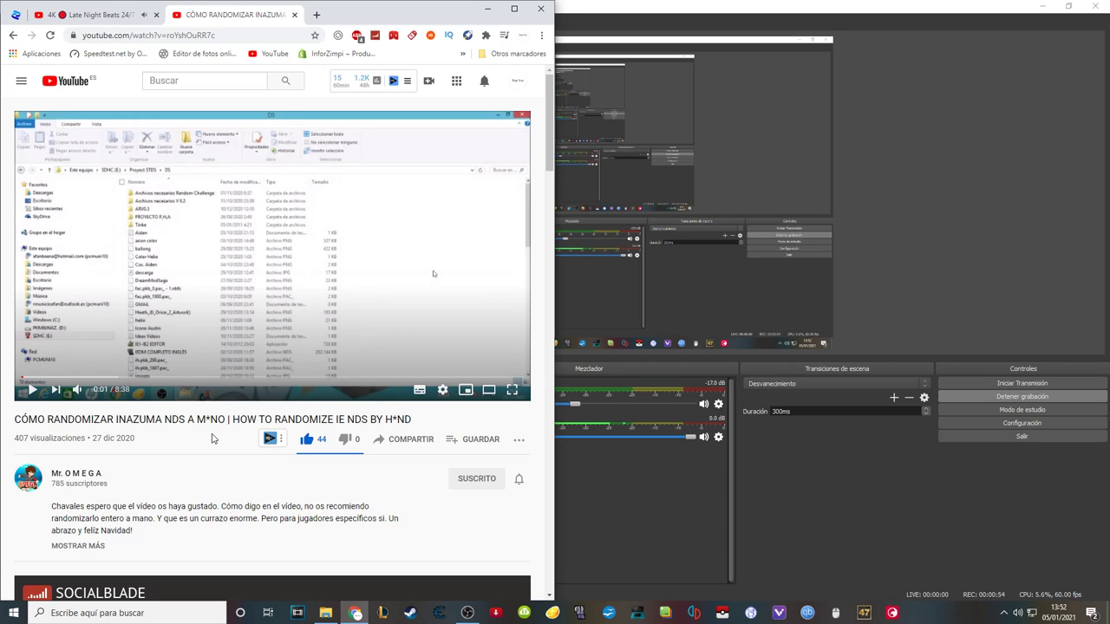
{"action": "left_click", "coordinate": [95, 379]}
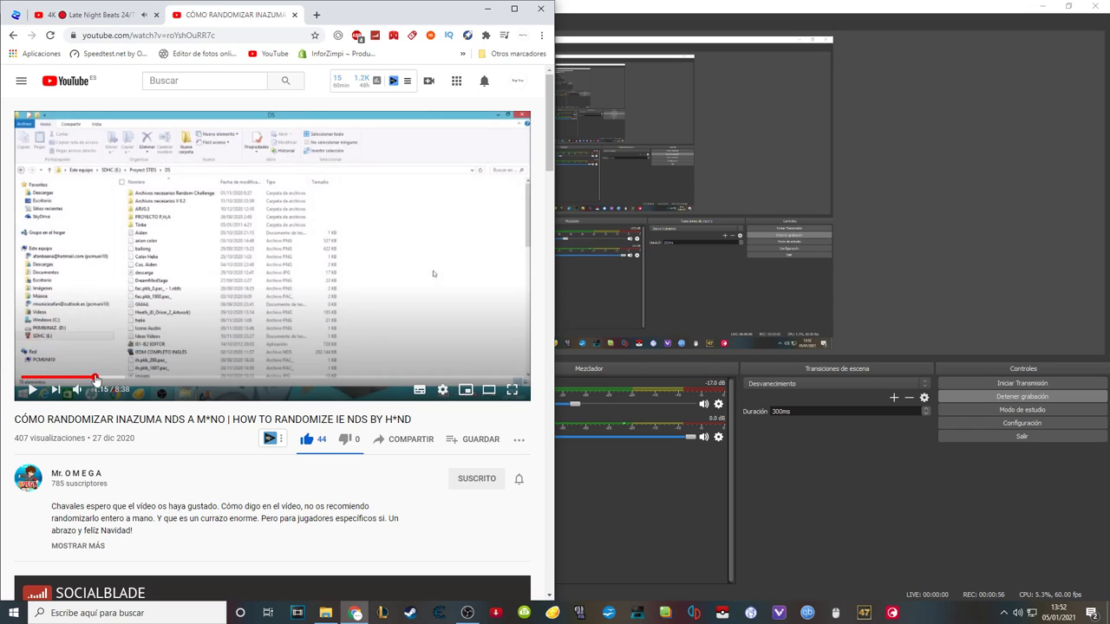
{"action": "left_click", "coordinate": [175, 378]}
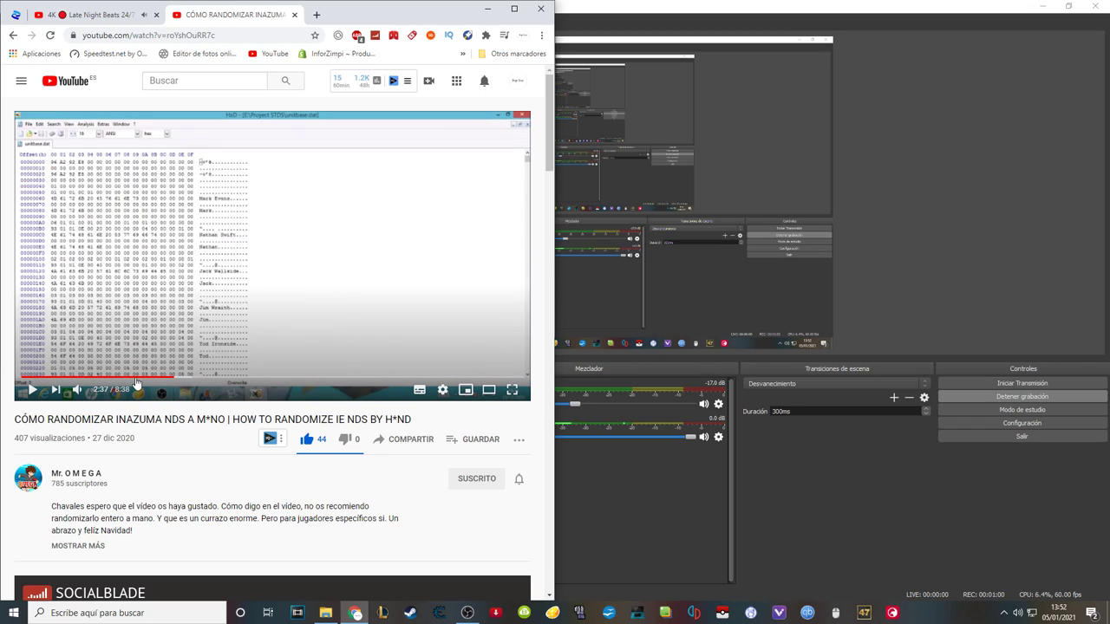
{"action": "left_click", "coordinate": [130, 379]}
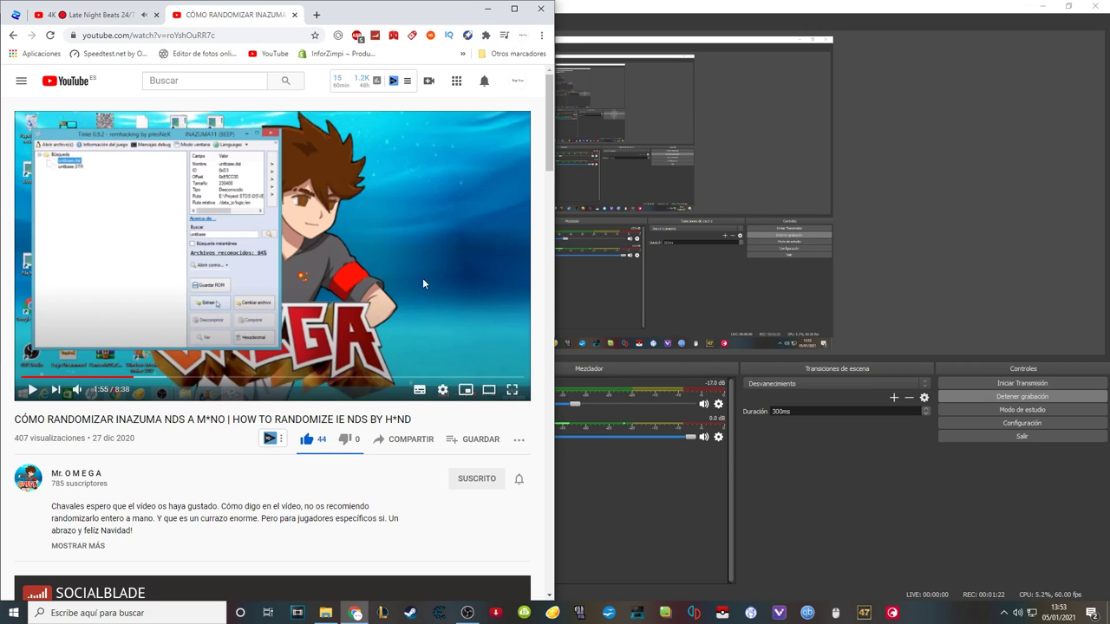
{"action": "left_click", "coordinate": [486, 12]}
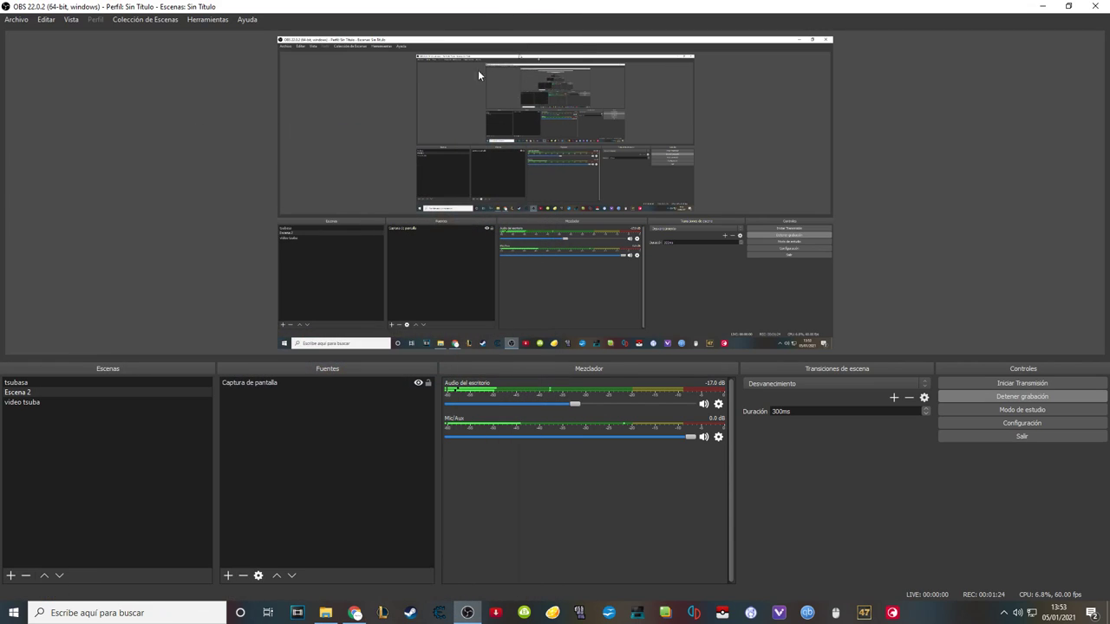
Return to the Inazuma folder in File Explorer and point out the Tinke folder and the Inazuma Eleven 1, 2 and 3 ROM files.
{"action": "left_click", "coordinate": [326, 617]}
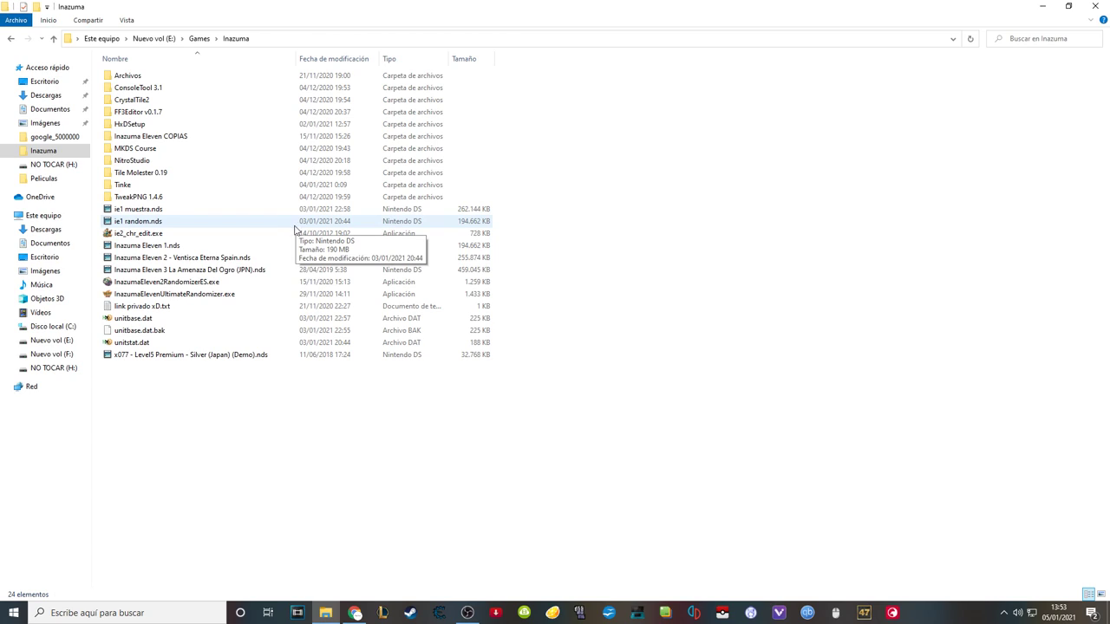
{"action": "left_click", "coordinate": [131, 186]}
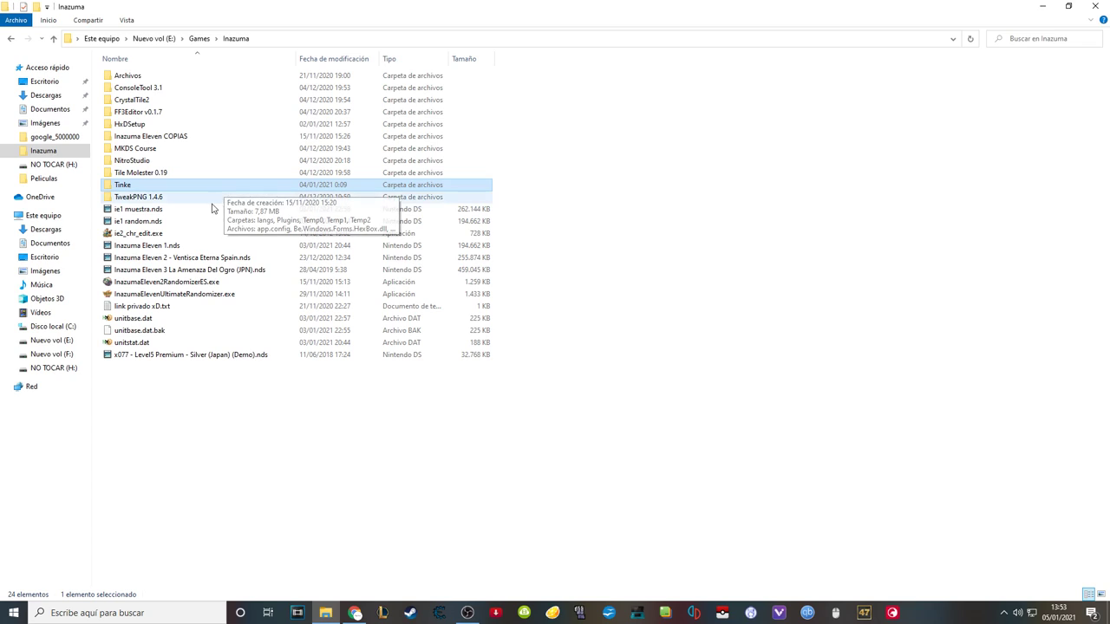
{"action": "left_click", "coordinate": [173, 246]}
{"action": "left_click", "coordinate": [176, 258]}
{"action": "left_click", "coordinate": [178, 260]}
{"action": "key", "text": "Up"}
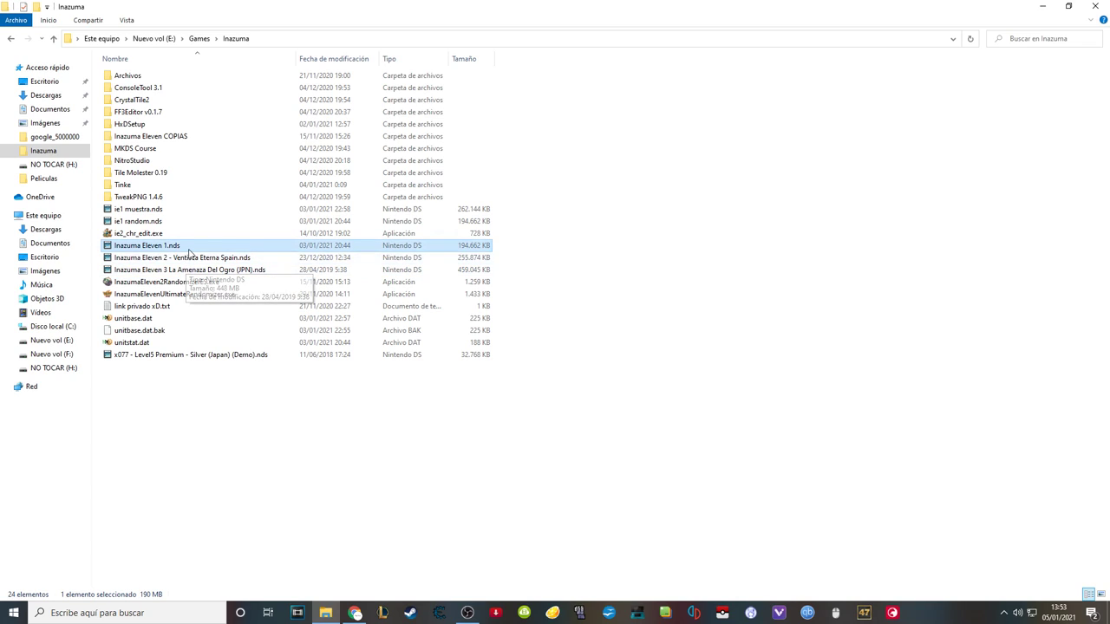
{"action": "left_click", "coordinate": [187, 269]}
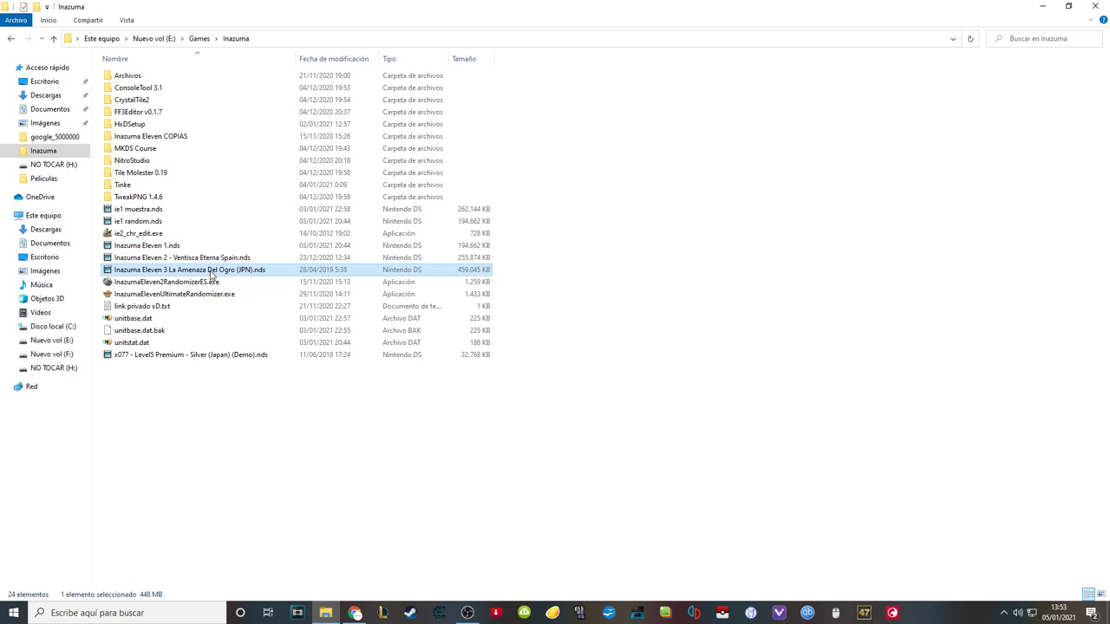
{"action": "left_click", "coordinate": [218, 249]}
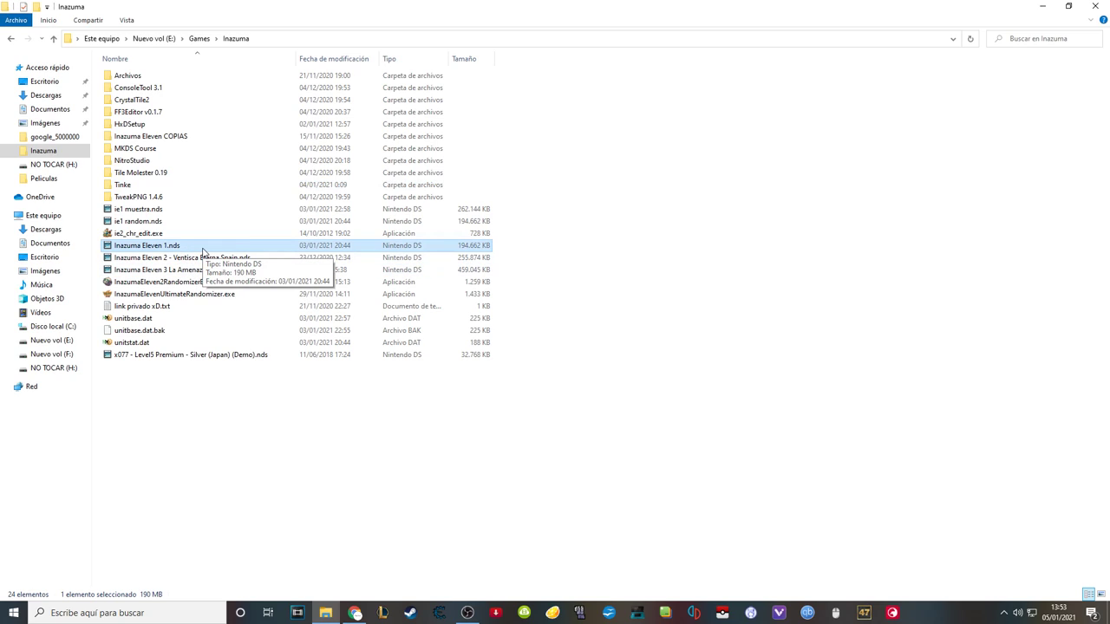
Inspect the contents of the HxDSetup and Tinke folders, returning to the Inazuma folder.
{"action": "left_click", "coordinate": [153, 126]}
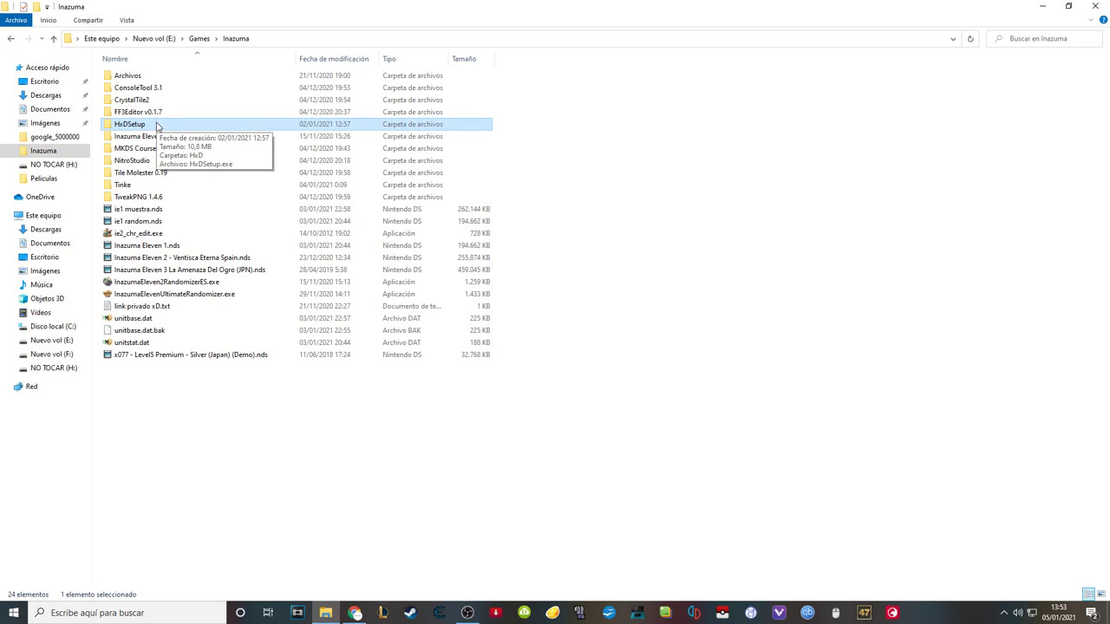
{"action": "double_click", "coordinate": [152, 127]}
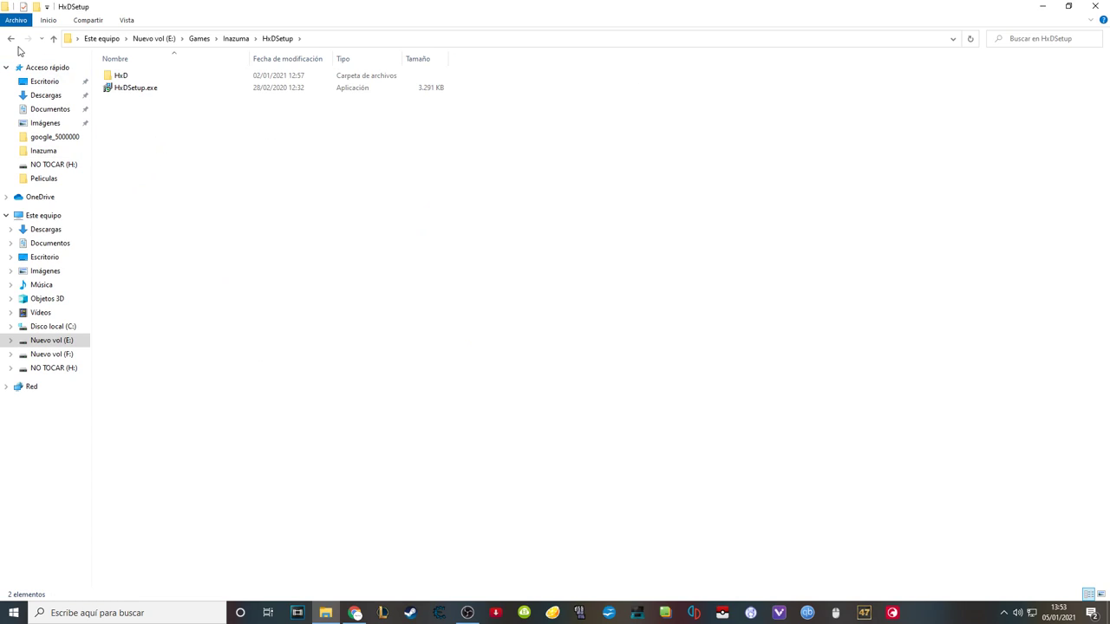
{"action": "left_click", "coordinate": [11, 39]}
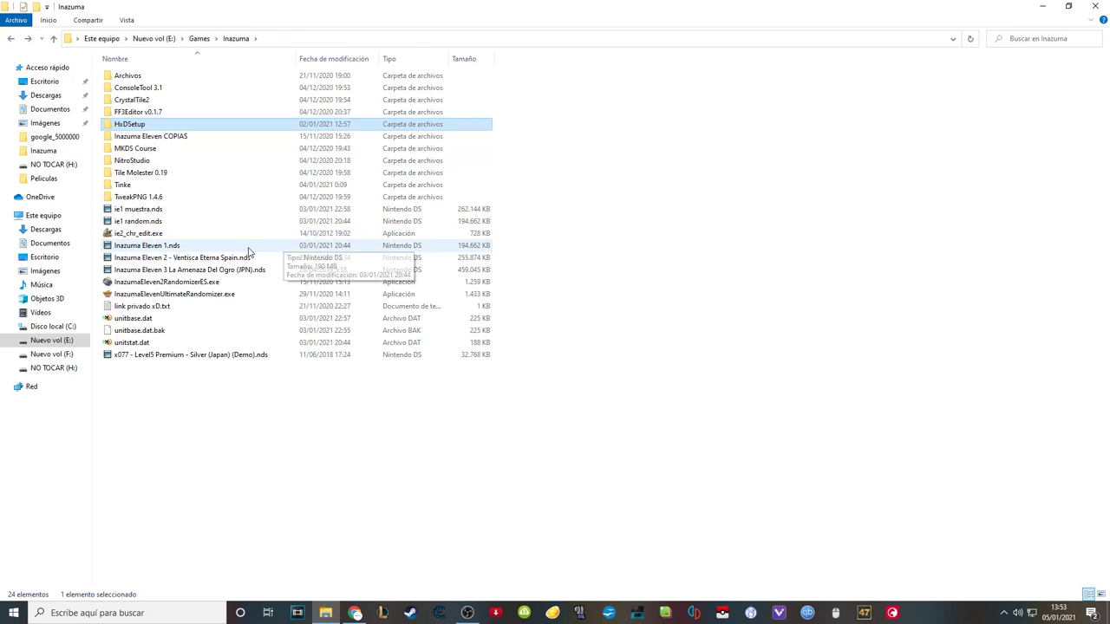
{"action": "left_click", "coordinate": [168, 186]}
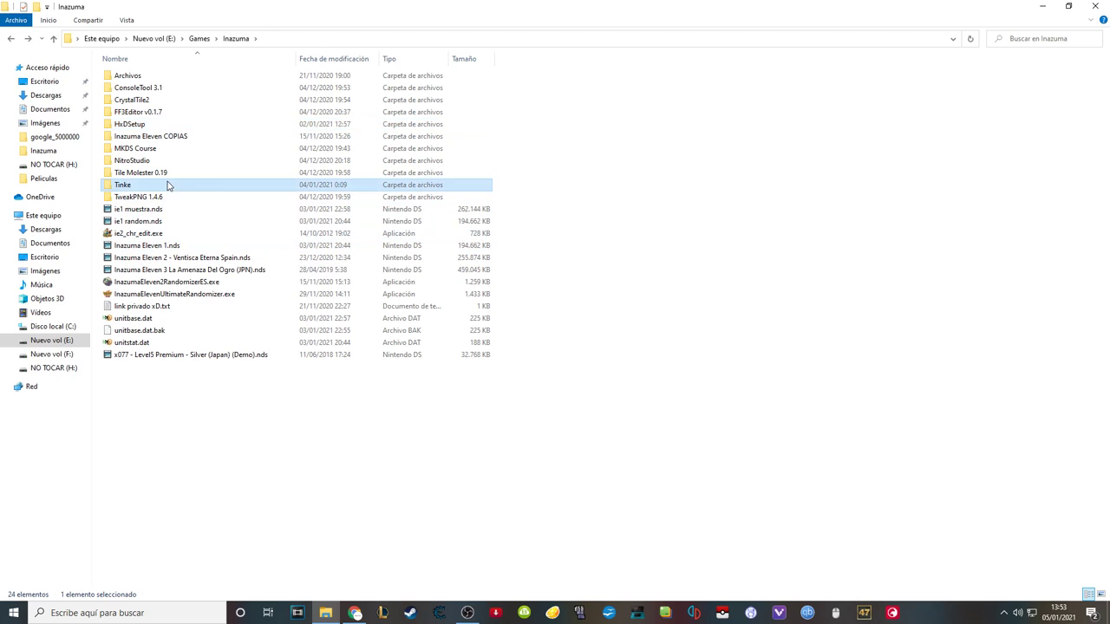
{"action": "left_click", "coordinate": [168, 126]}
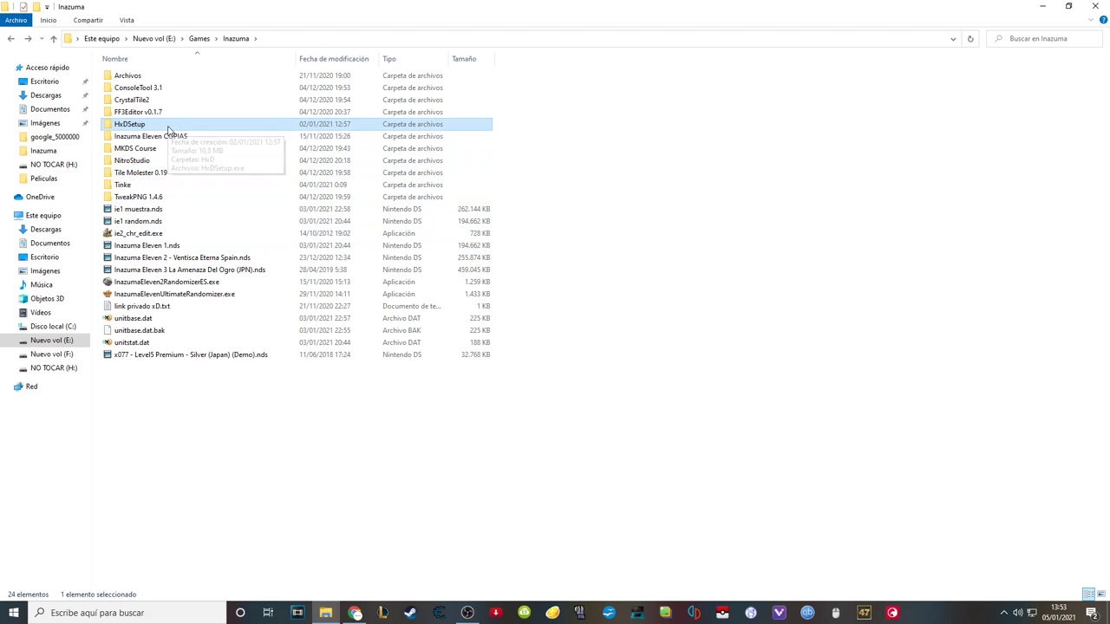
{"action": "left_click", "coordinate": [175, 187]}
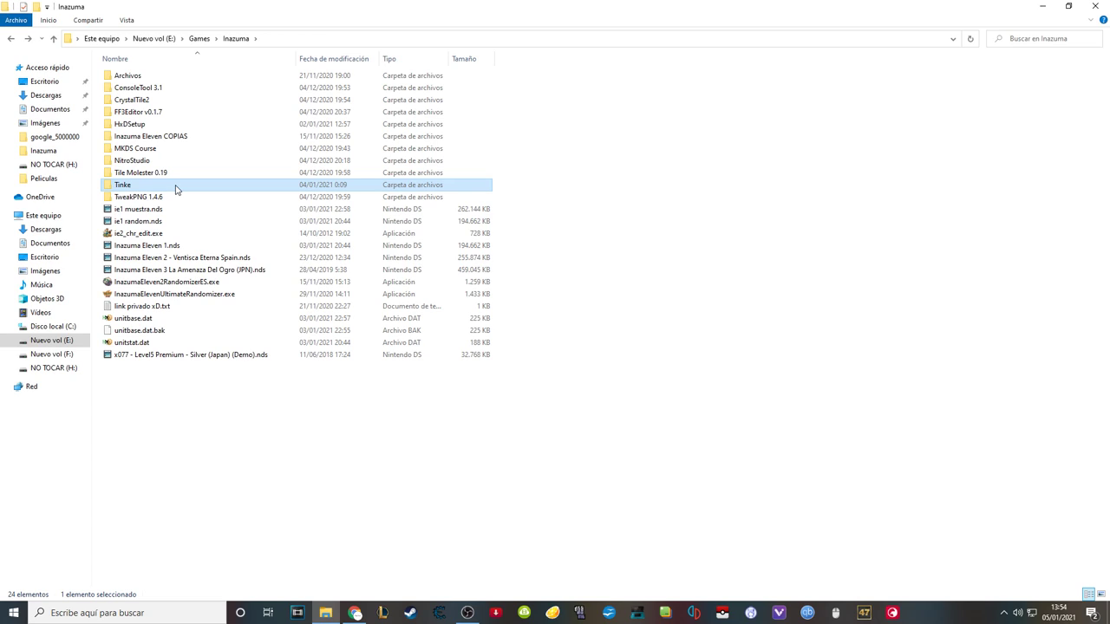
{"action": "double_click", "coordinate": [175, 187]}
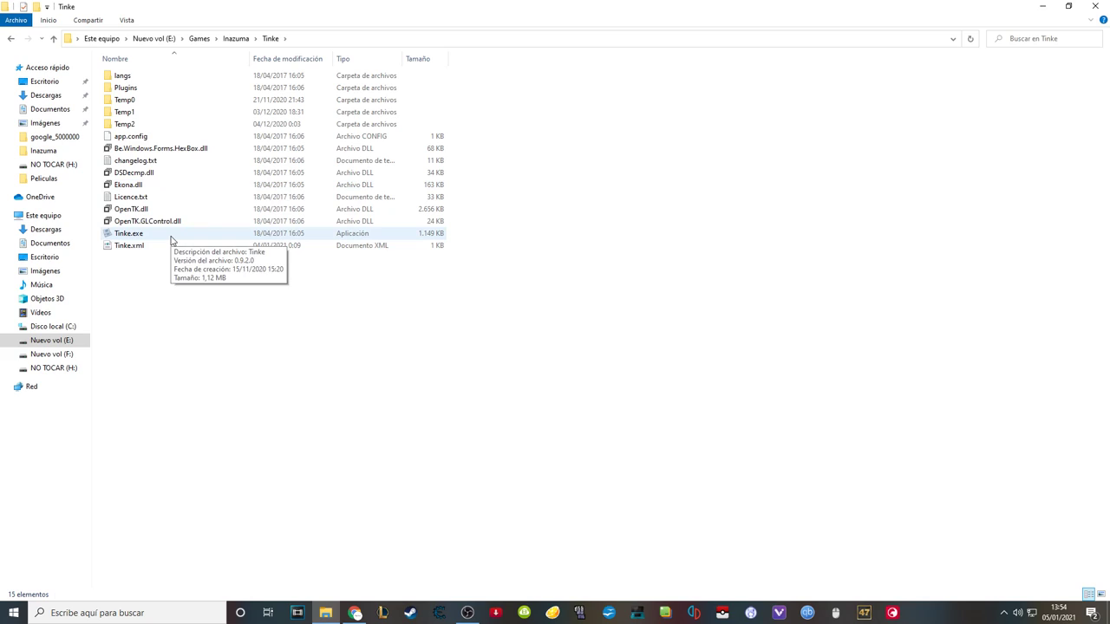
{"action": "left_click", "coordinate": [11, 39]}
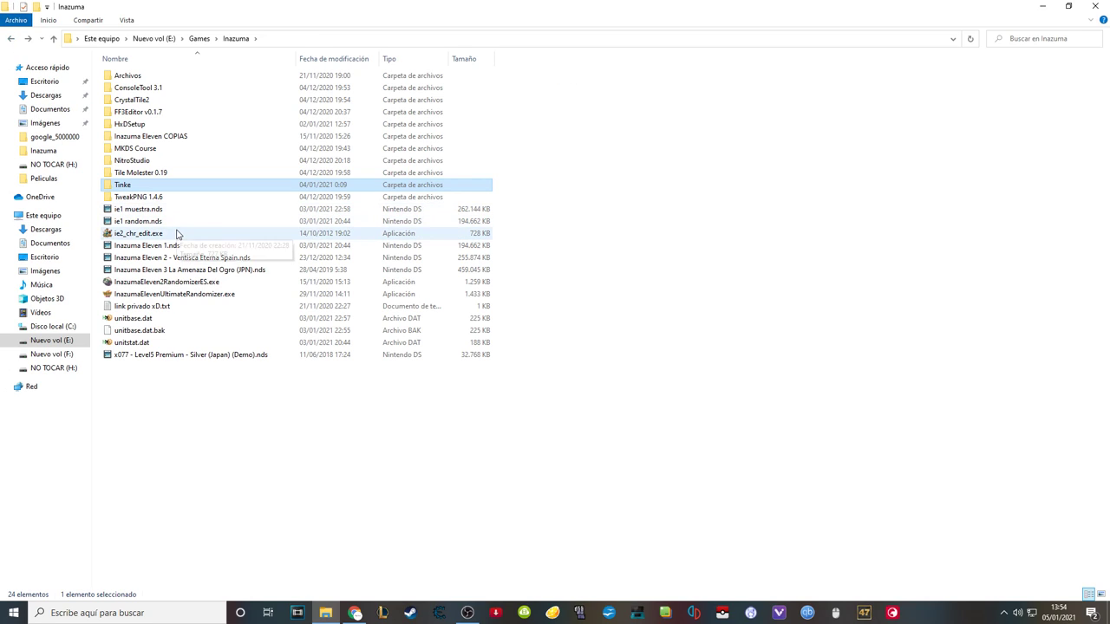
Launch ie1 muestra.nds with DeSmuME 2020.01.21 from WinDS PRO and close the WinDS PRO launcher.
{"action": "left_click", "coordinate": [183, 211]}
{"action": "left_click", "coordinate": [182, 223]}
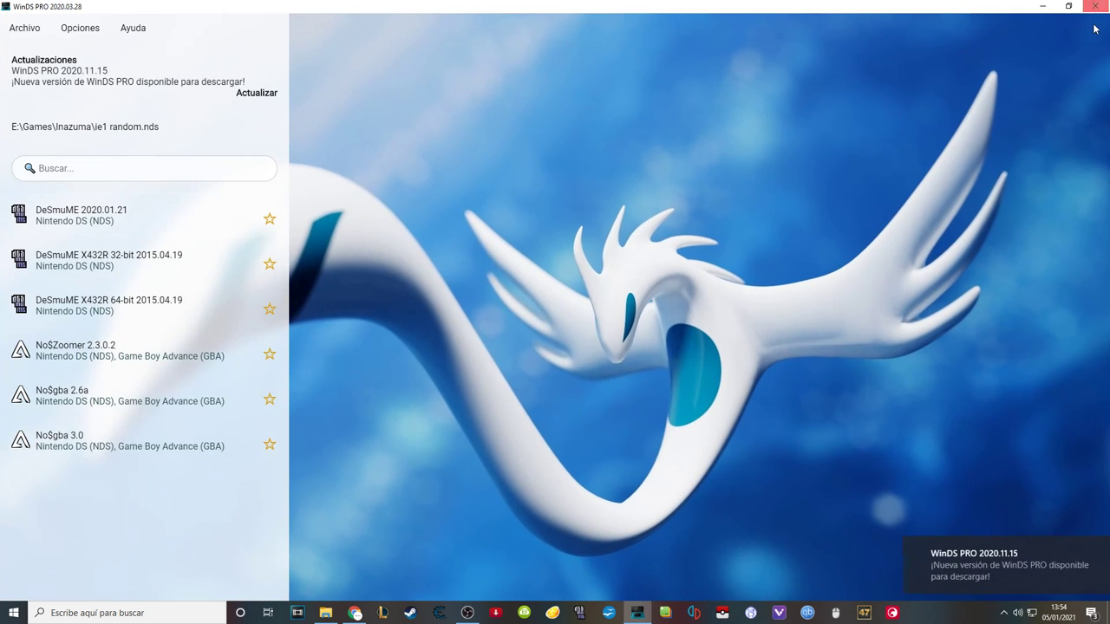
{"action": "key", "text": "alt+Tab"}
{"action": "double_click", "coordinate": [191, 210]}
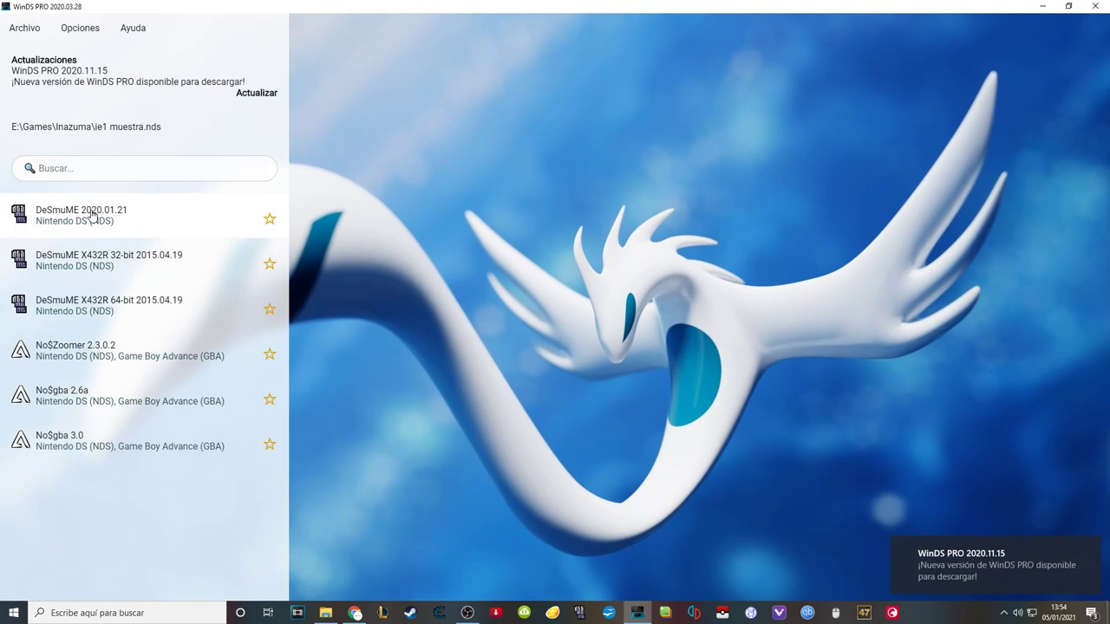
{"action": "left_click", "coordinate": [92, 215]}
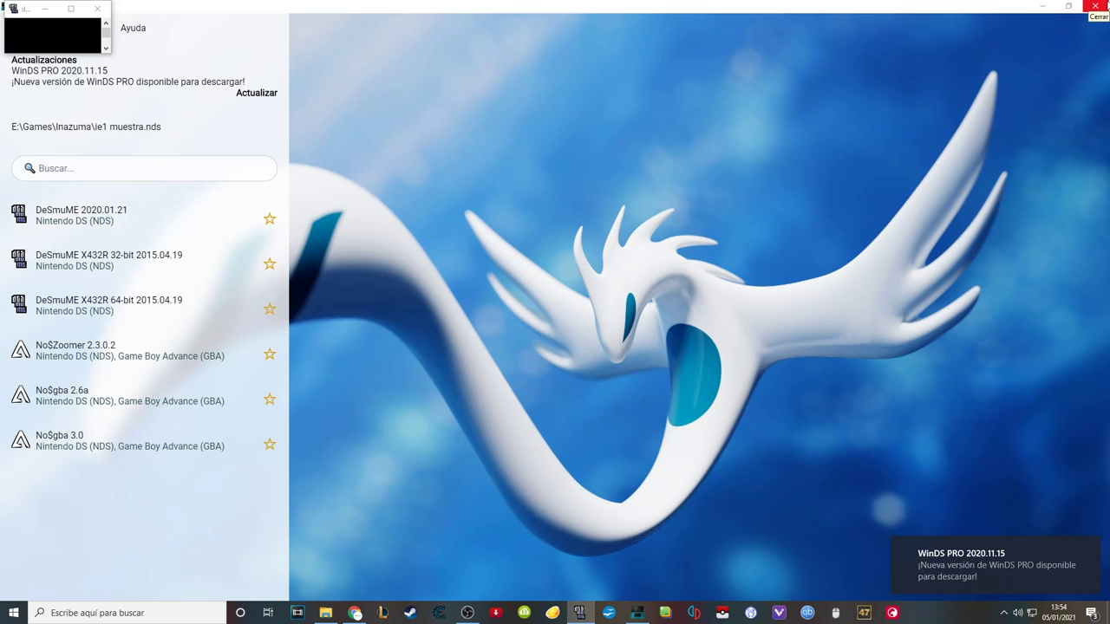
{"action": "left_click", "coordinate": [1095, 7]}
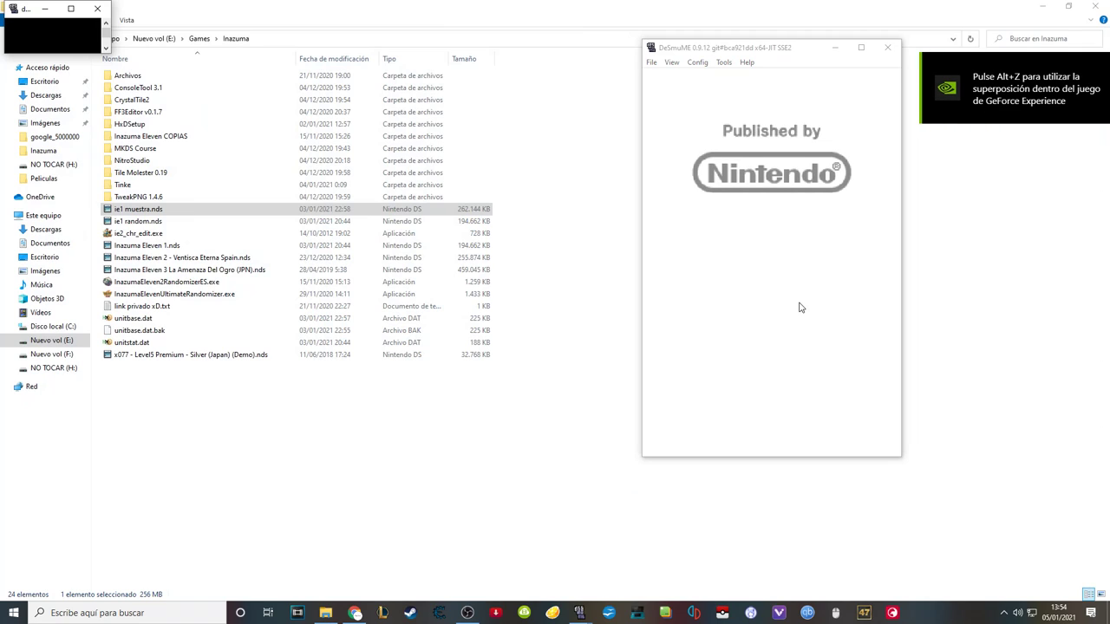
Bring DeSmuME to the front and load the Ep. 1 saved game of the Raimon team in Inazuma Eleven.
{"action": "left_click", "coordinate": [467, 613]}
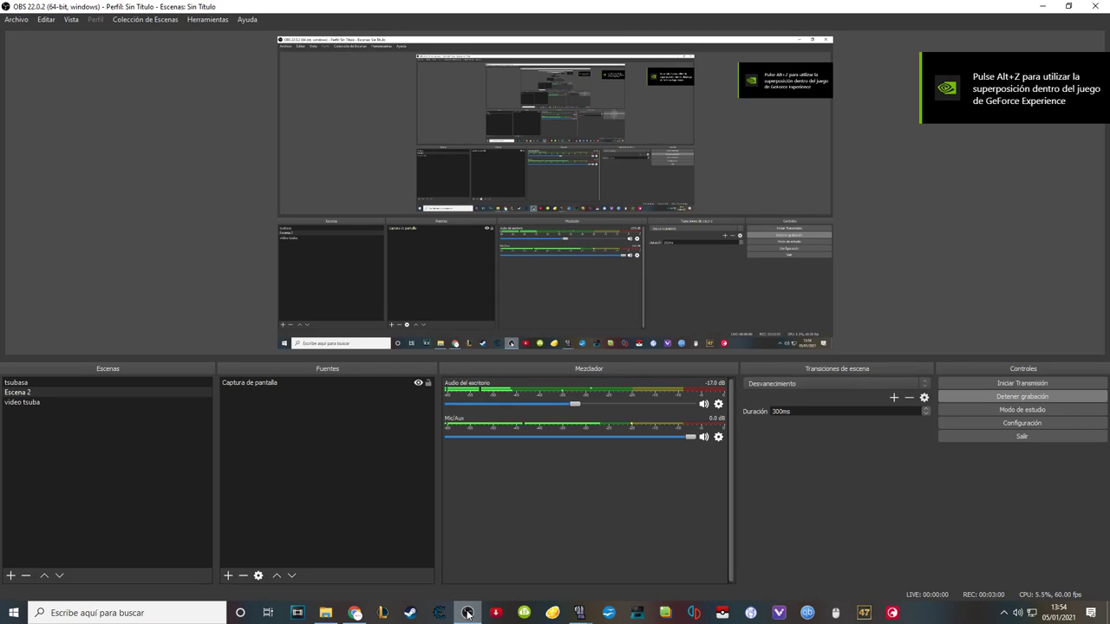
{"action": "left_click", "coordinate": [467, 612]}
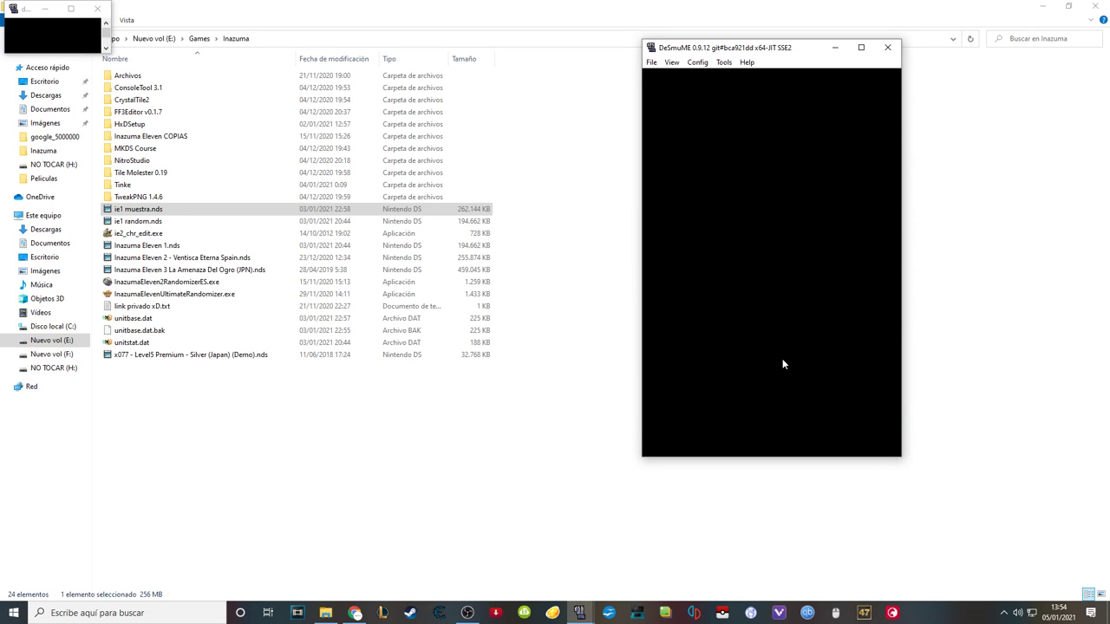
{"action": "left_click", "coordinate": [782, 362]}
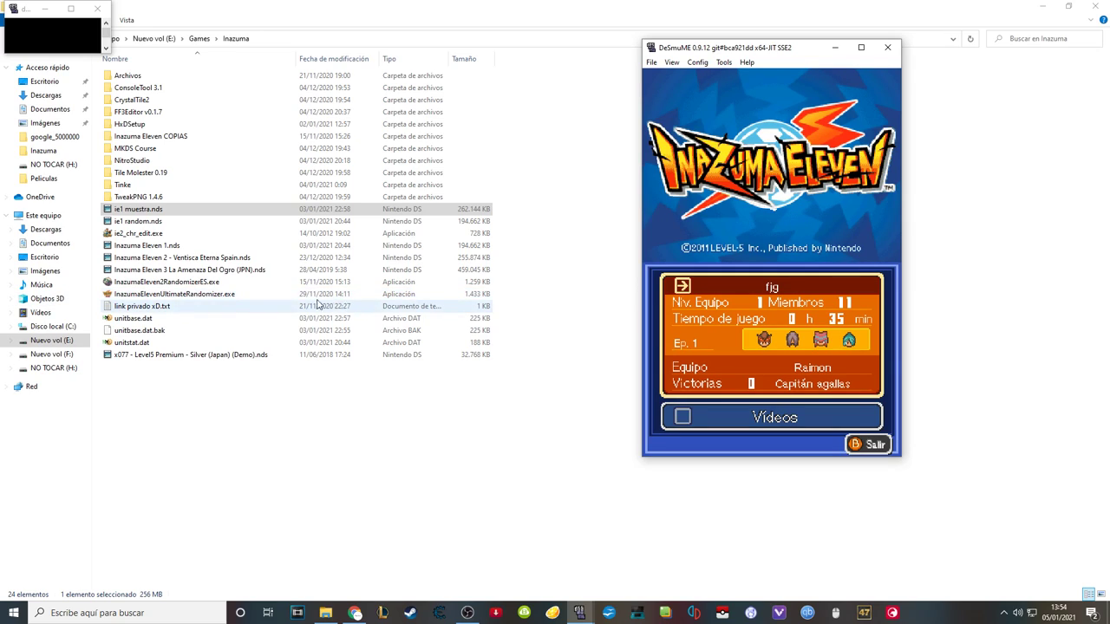
{"action": "left_click", "coordinate": [191, 297]}
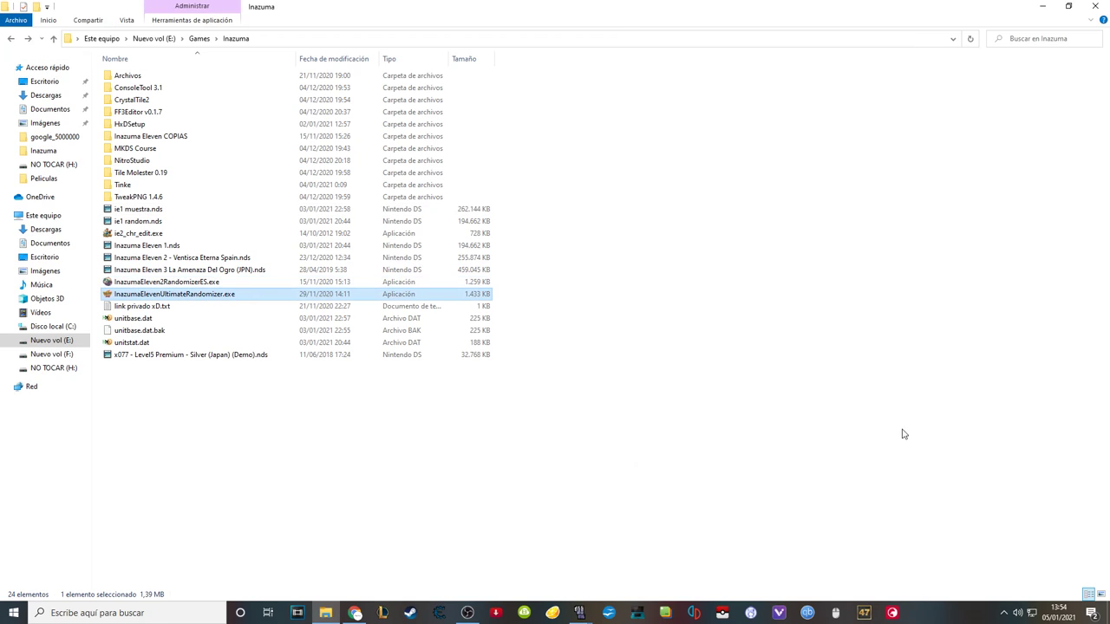
{"action": "left_click", "coordinate": [847, 397]}
{"action": "left_click", "coordinate": [579, 613]}
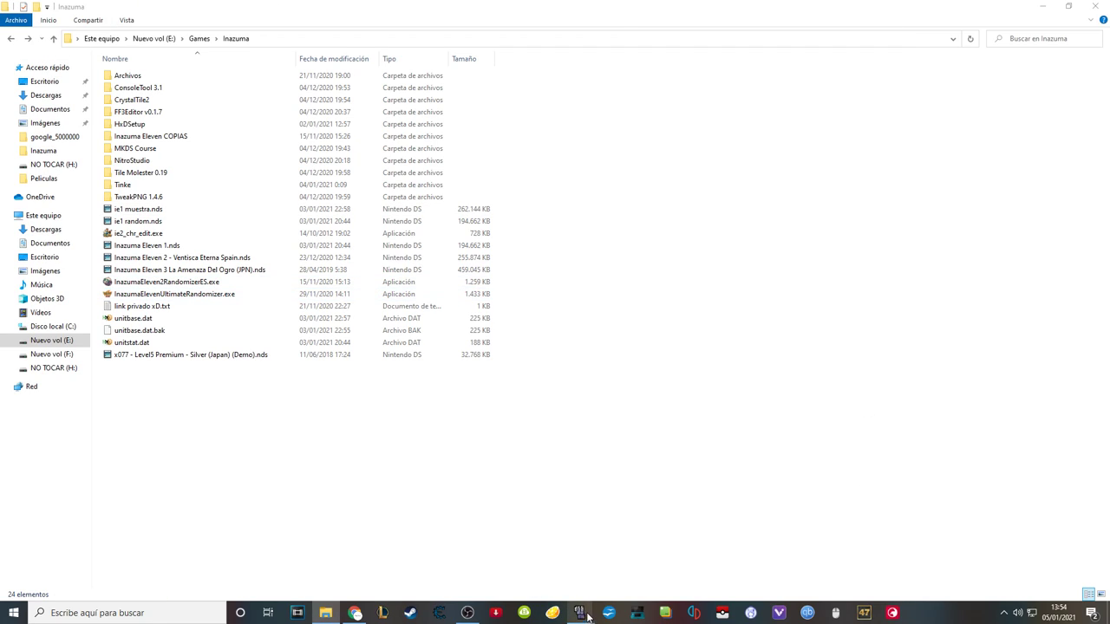
{"action": "left_click", "coordinate": [637, 561]}
{"action": "left_click", "coordinate": [818, 353]}
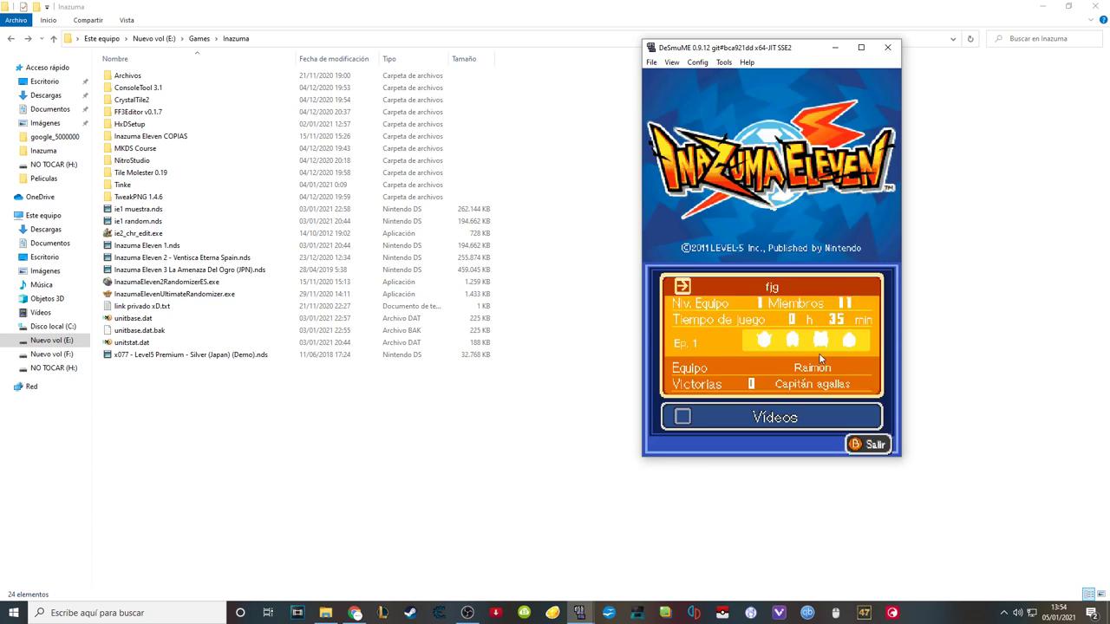
{"action": "left_click", "coordinate": [772, 379]}
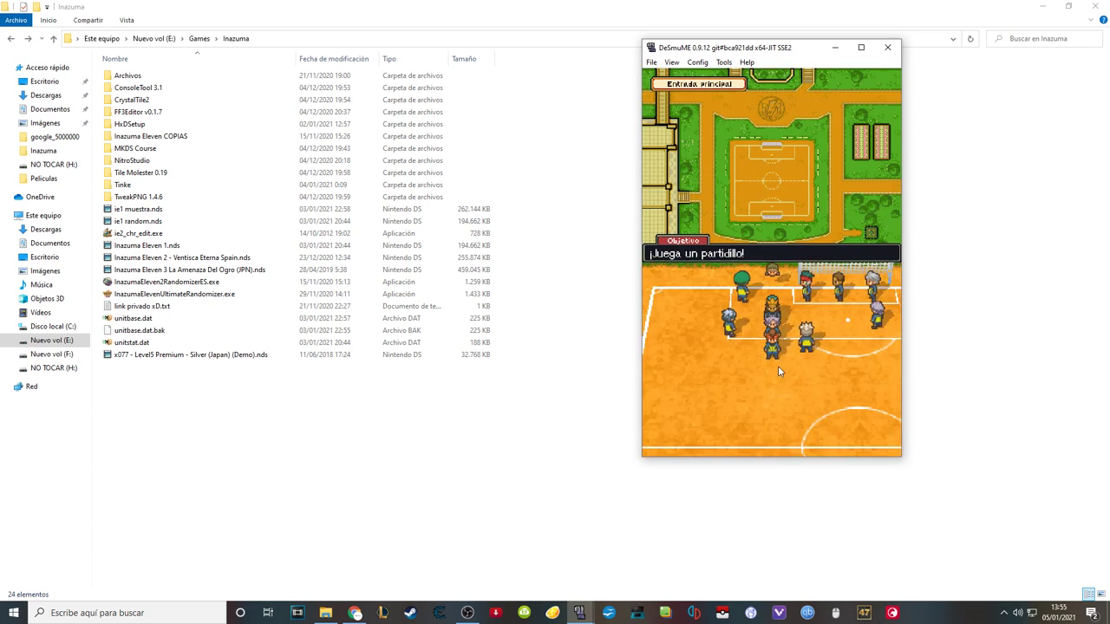
Open the in-game Jugadores list and view Shiro's player data.
{"action": "key", "text": "s"}
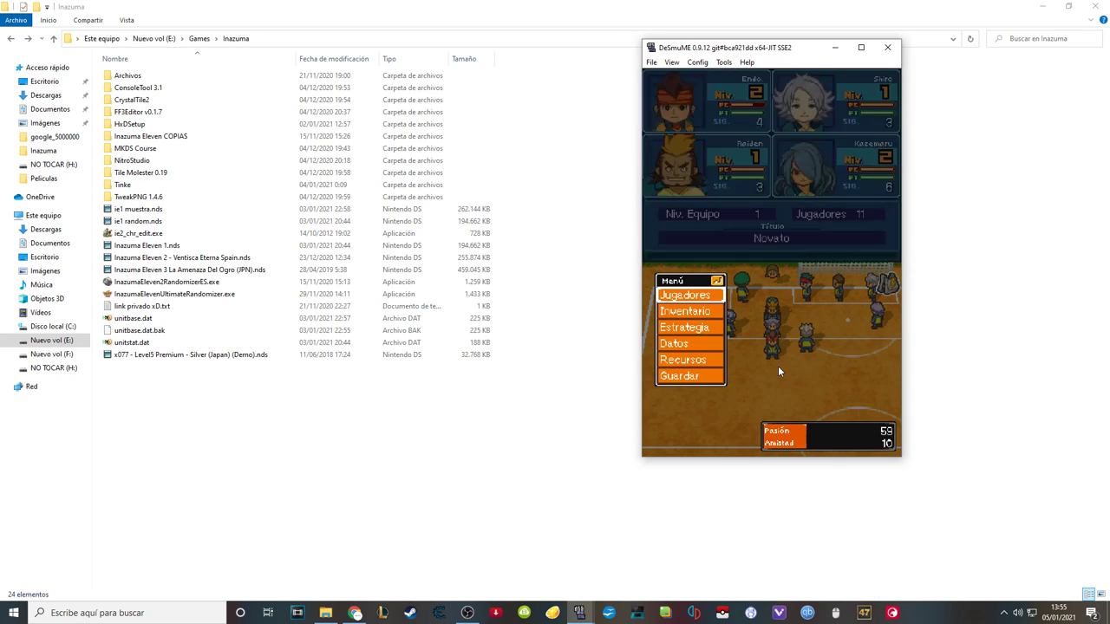
{"action": "key", "text": "x"}
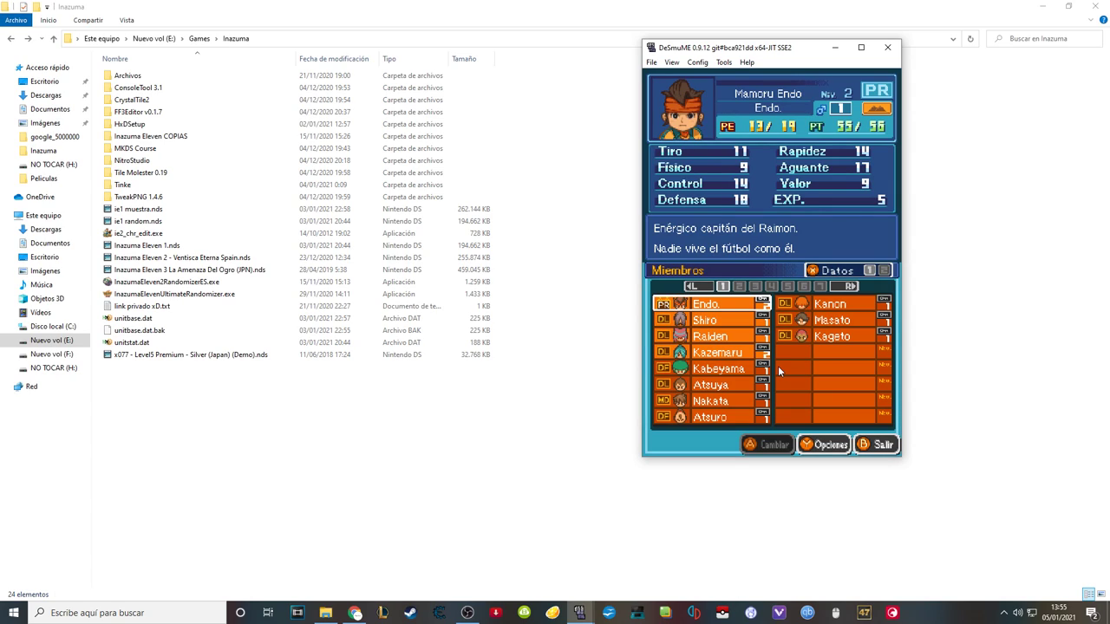
{"action": "key", "text": "Down"}
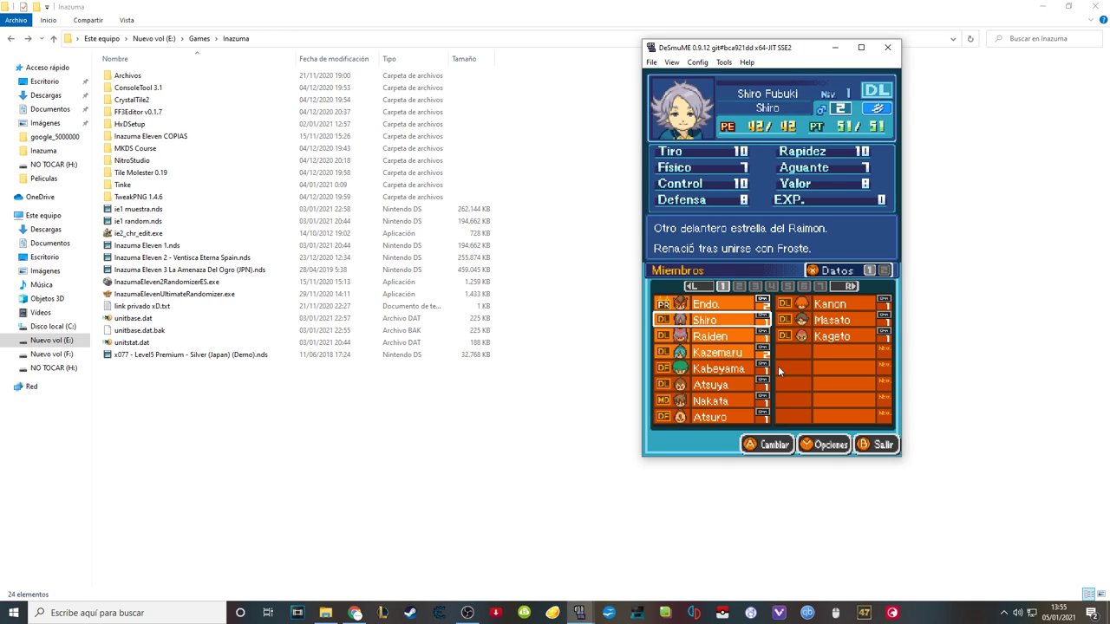
Compare Atsuro's player data with Shiro's in the team's member list.
{"action": "key", "text": "Down"}
{"action": "key", "text": "Down"}
{"action": "key", "text": "Down"}
{"action": "key", "text": "Down"}
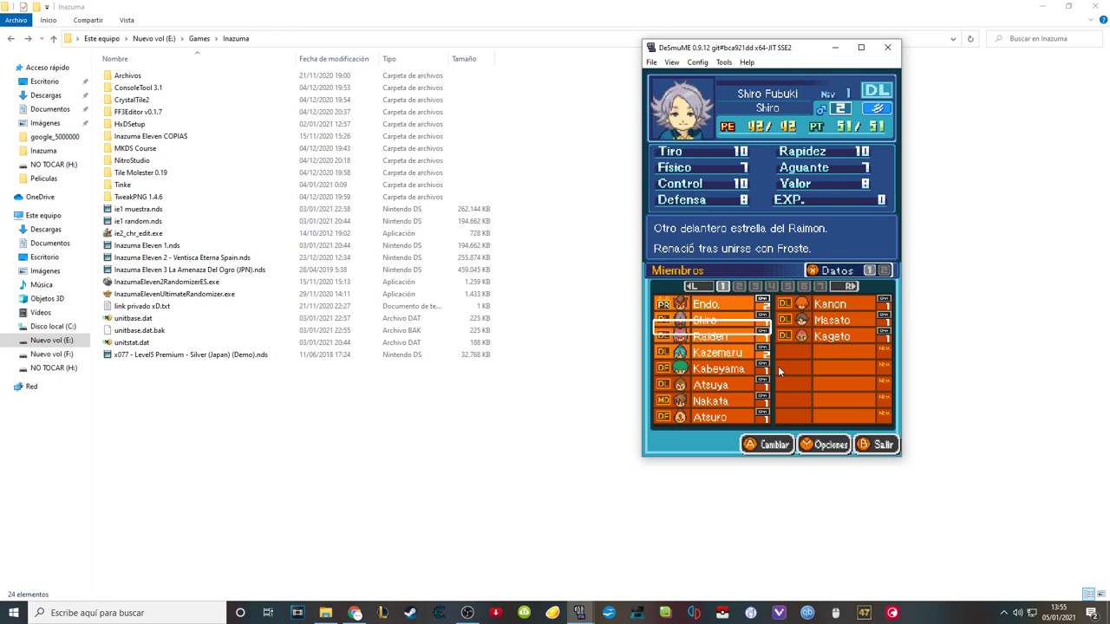
{"action": "key", "text": "Down"}
{"action": "key", "text": "Down"}
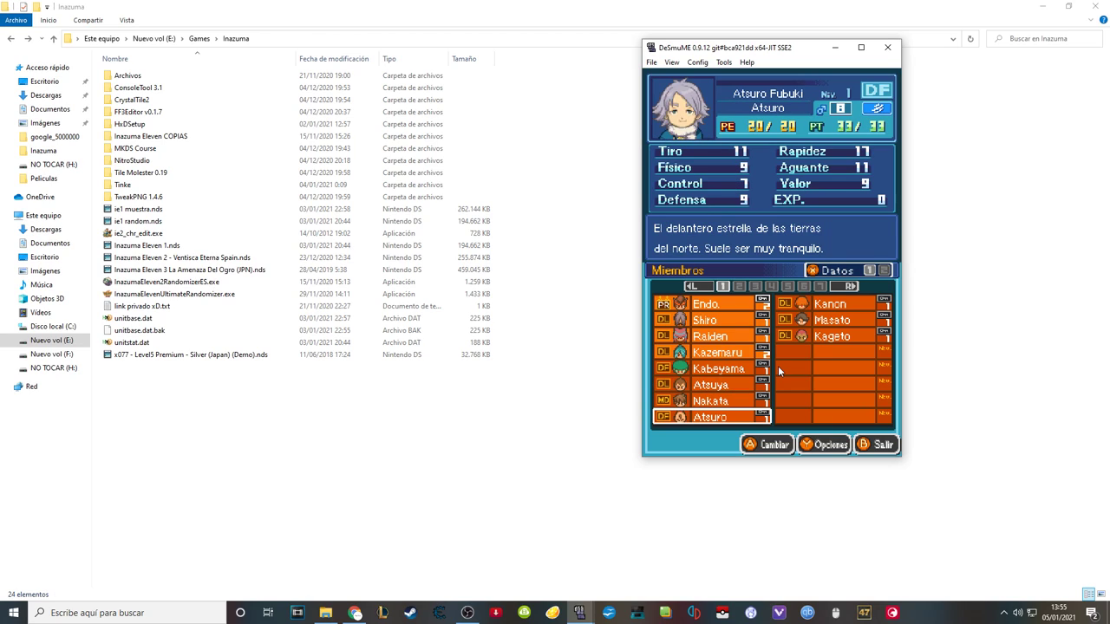
{"action": "key", "text": "Up"}
{"action": "key", "text": "Up"}
{"action": "key", "text": "Up"}
{"action": "key", "text": "Up"}
{"action": "key", "text": "Up"}
{"action": "key", "text": "Up"}
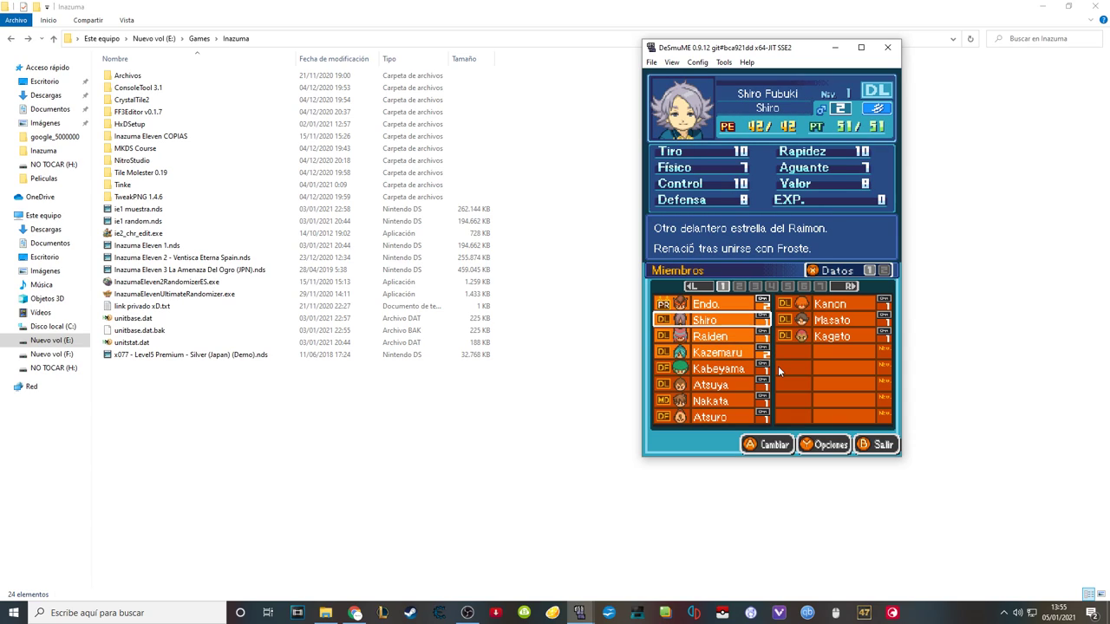
Review the player data of the members from Raiden through Nakata and Masato to Kageto.
{"action": "key", "text": "Down"}
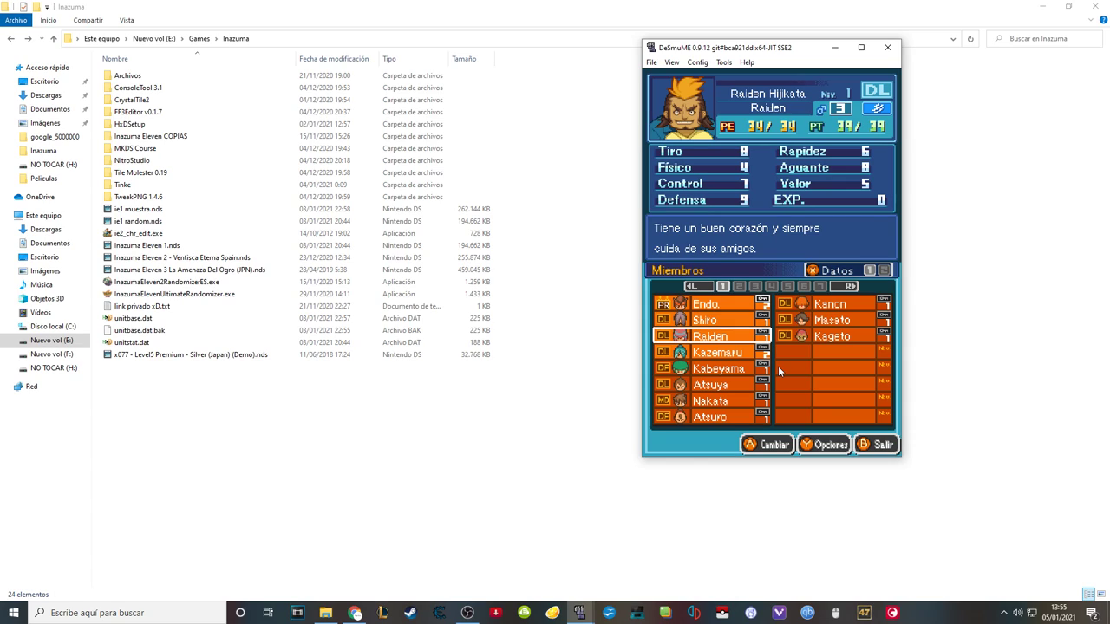
{"action": "key", "text": "Down"}
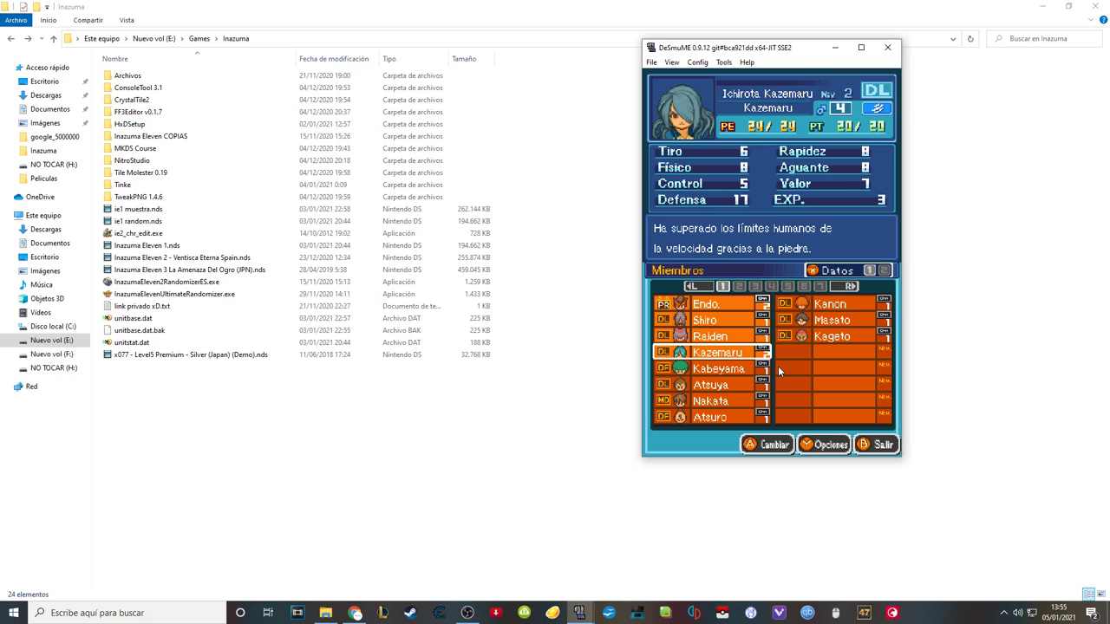
{"action": "key", "text": "Down"}
{"action": "key", "text": "Down"}
{"action": "key", "text": "Down"}
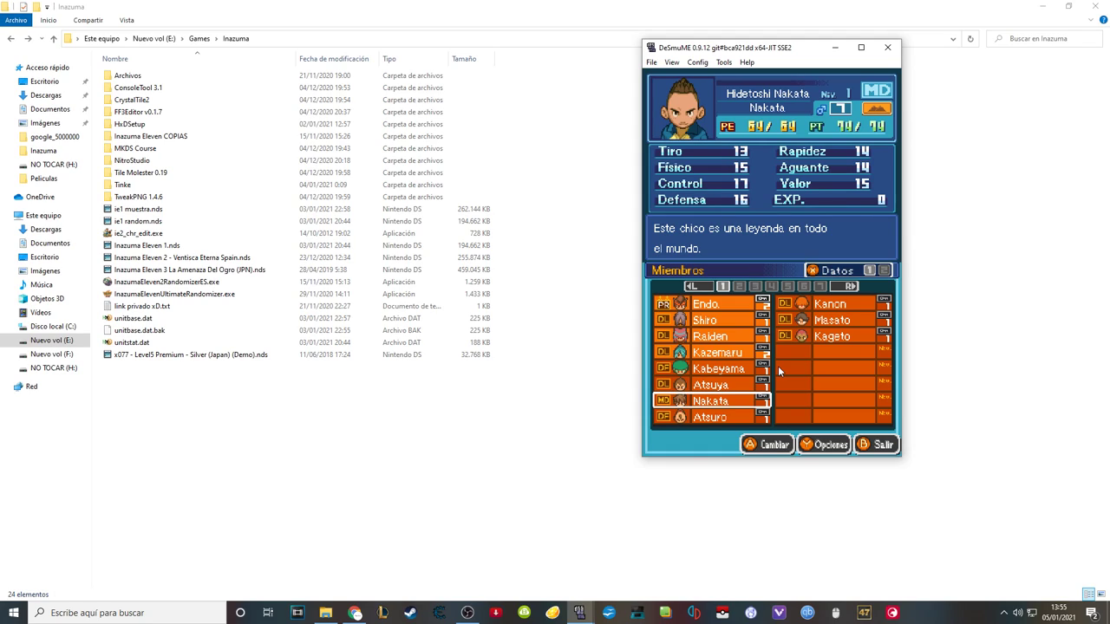
{"action": "key", "text": "Down"}
{"action": "key", "text": "Down"}
{"action": "key", "text": "Down"}
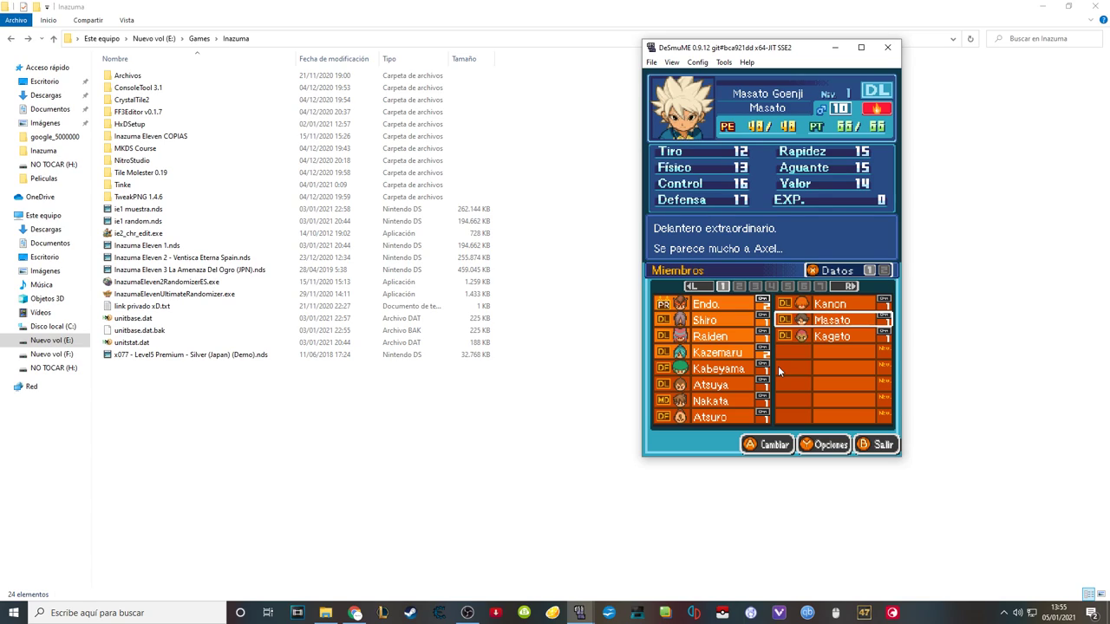
{"action": "key", "text": "Down"}
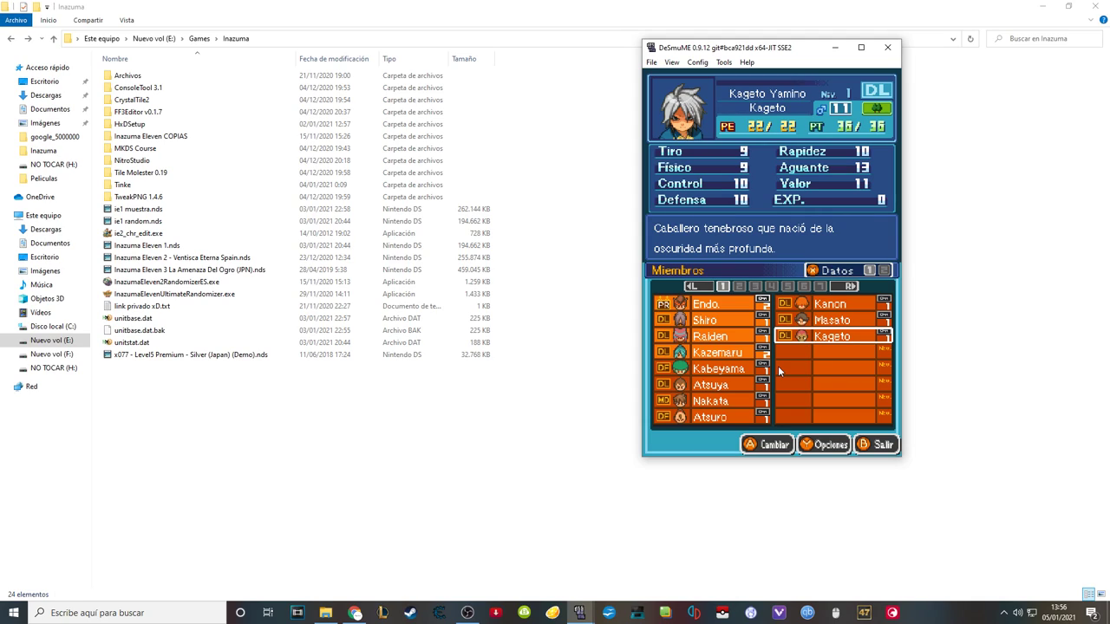
Go back through the member list to view Atsuya's player data.
{"action": "key", "text": "Up"}
{"action": "key", "text": "Up"}
{"action": "key", "text": "Up"}
{"action": "key", "text": "Up"}
{"action": "key", "text": "Up"}
{"action": "key", "text": "Up"}
{"action": "key", "text": "Down"}
{"action": "key", "text": "Down"}
{"action": "key", "text": "Up"}
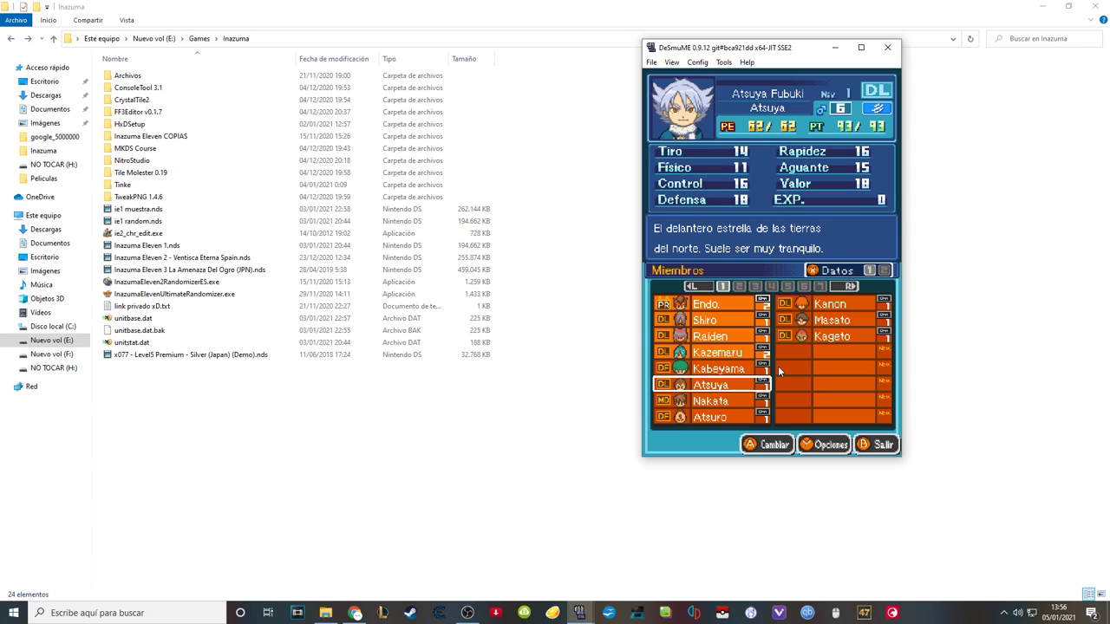
Skim the member list past its empty last page and view Kazemaru's player data.
{"action": "key", "text": "Down"}
{"action": "key", "text": "Down"}
{"action": "key", "text": "Up"}
{"action": "key", "text": "Up"}
{"action": "key", "text": "Up"}
{"action": "key", "text": "Up"}
{"action": "key", "text": "Up"}
{"action": "key", "text": "Up"}
{"action": "key", "text": "Up"}
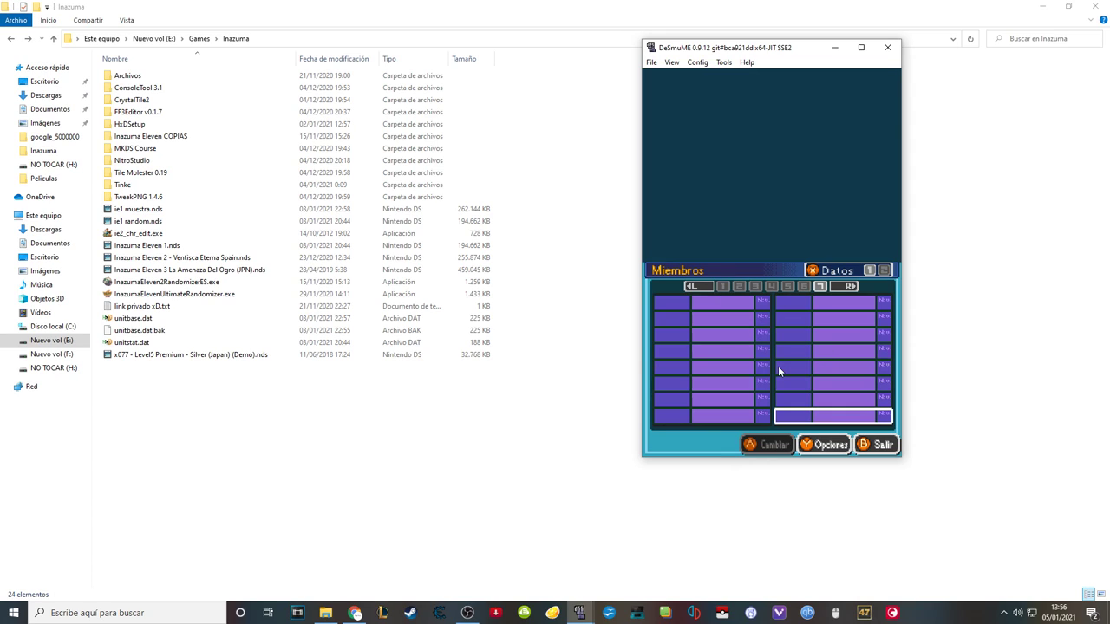
{"action": "key", "text": "Down"}
{"action": "key", "text": "Down"}
{"action": "key", "text": "Down"}
{"action": "key", "text": "Down"}
{"action": "key", "text": "Down"}
{"action": "key", "text": "Down"}
{"action": "key", "text": "Down"}
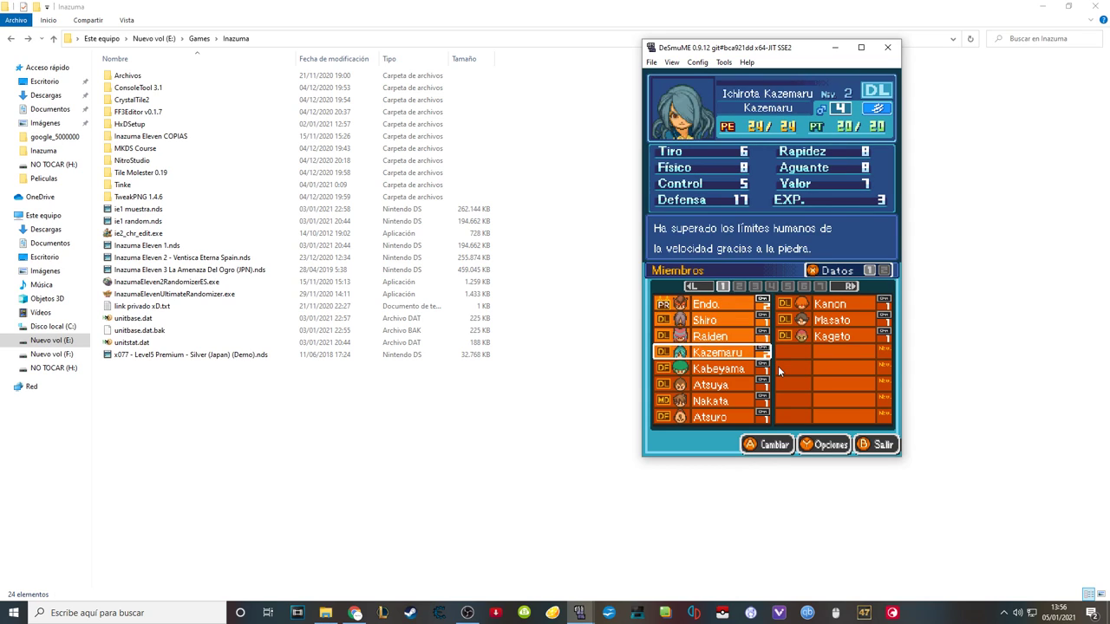
View the player data of the goalkeeper Endo and close the DeSmuME emulator.
{"action": "key", "text": "Down"}
{"action": "key", "text": "Down"}
{"action": "key", "text": "Down"}
{"action": "key", "text": "Up"}
{"action": "key", "text": "Up"}
{"action": "key", "text": "Up"}
{"action": "key", "text": "Up"}
{"action": "key", "text": "Up"}
{"action": "key", "text": "Up"}
{"action": "key", "text": "Up"}
{"action": "key", "text": "Up"}
{"action": "key", "text": "Up"}
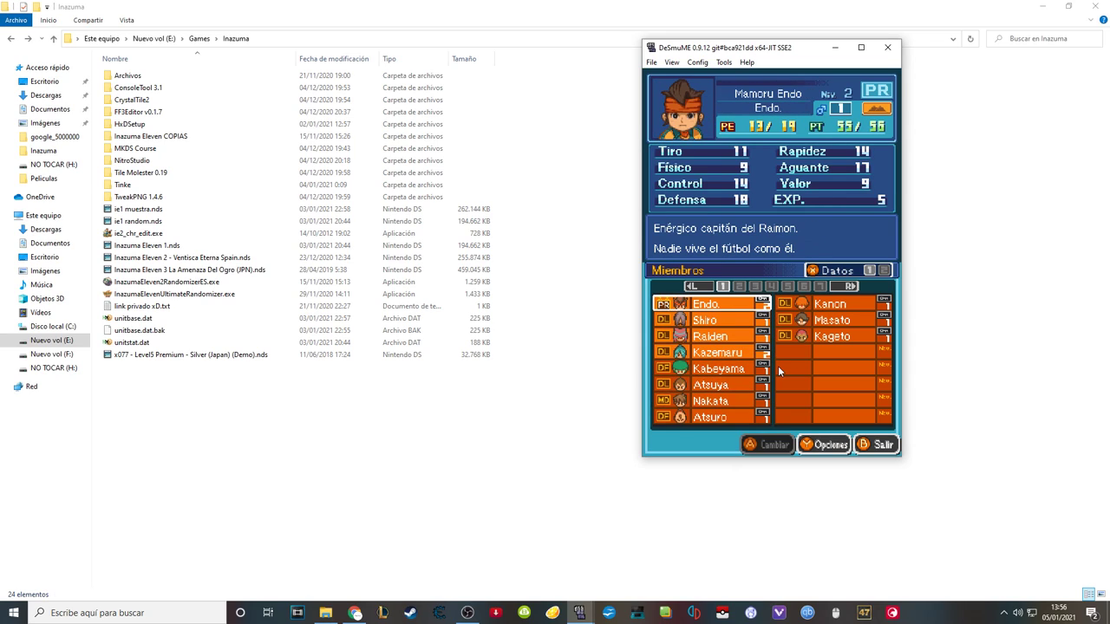
{"action": "left_click", "coordinate": [885, 51]}
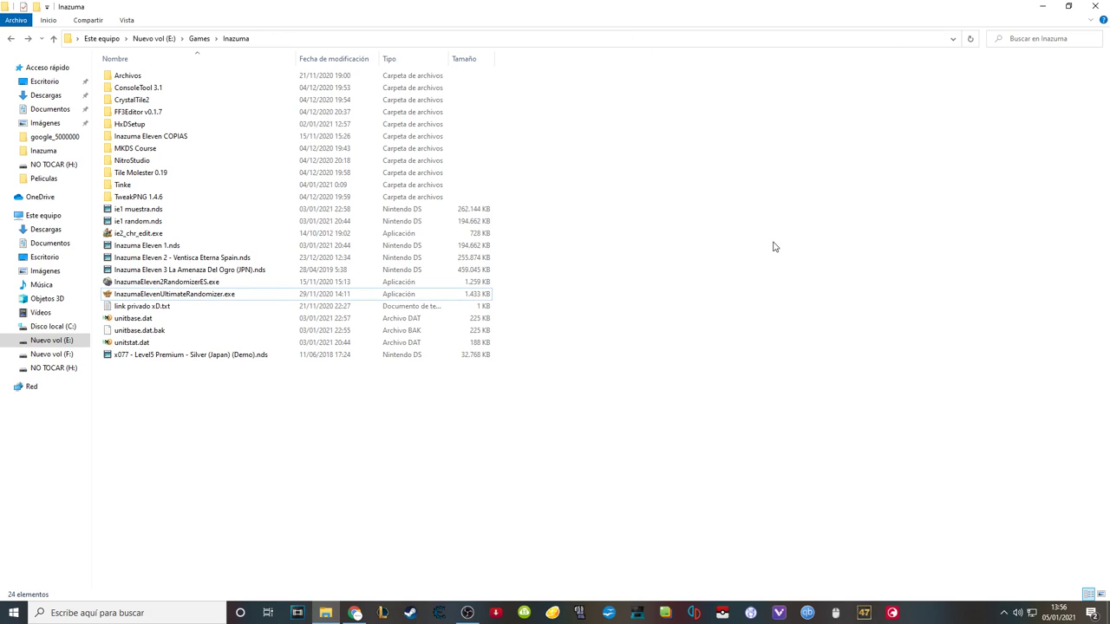
Launch Tinke.exe from the Tinke folder and open the ROM Inazuma Eleven 1.nds in it.
{"action": "double_click", "coordinate": [156, 185]}
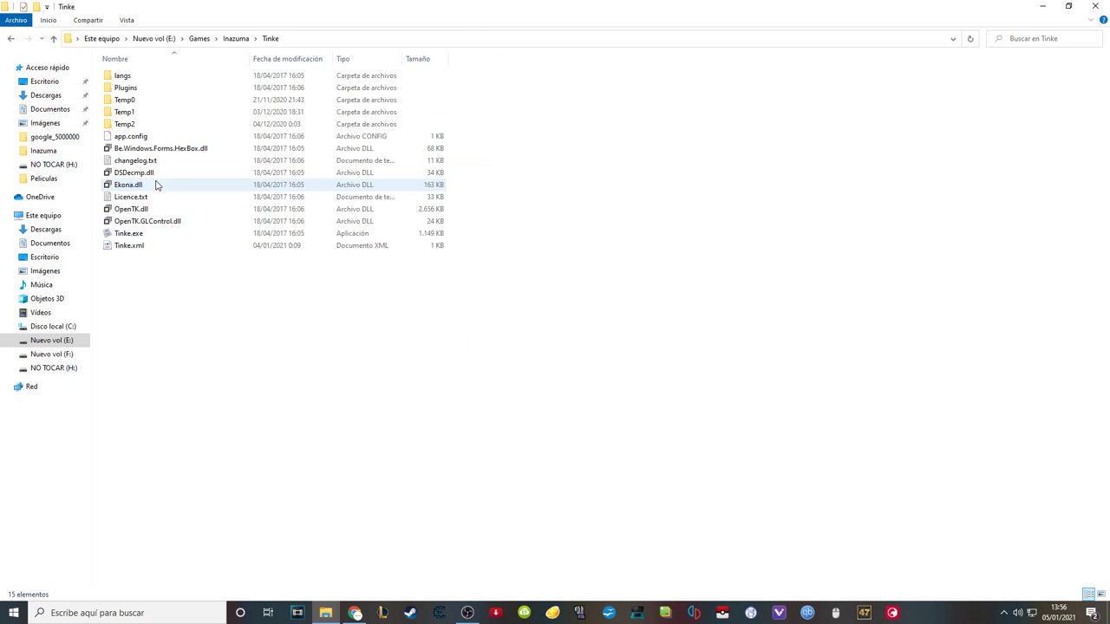
{"action": "double_click", "coordinate": [170, 231]}
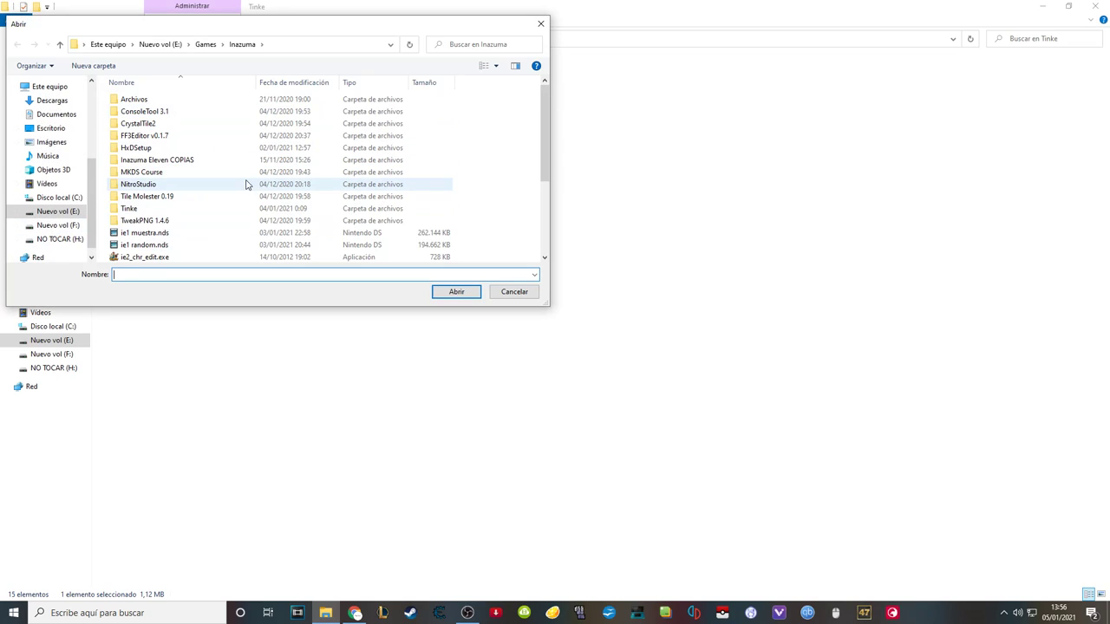
{"action": "scroll", "coordinate": [248, 185], "scroll_direction": "down", "scroll_amount": 2}
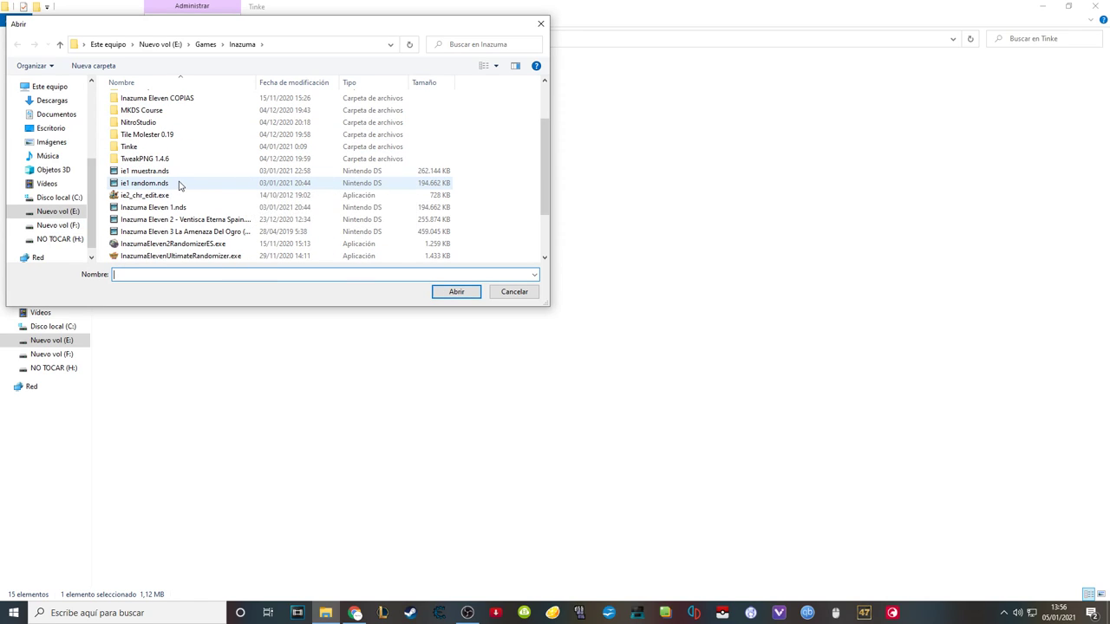
{"action": "left_click", "coordinate": [175, 186]}
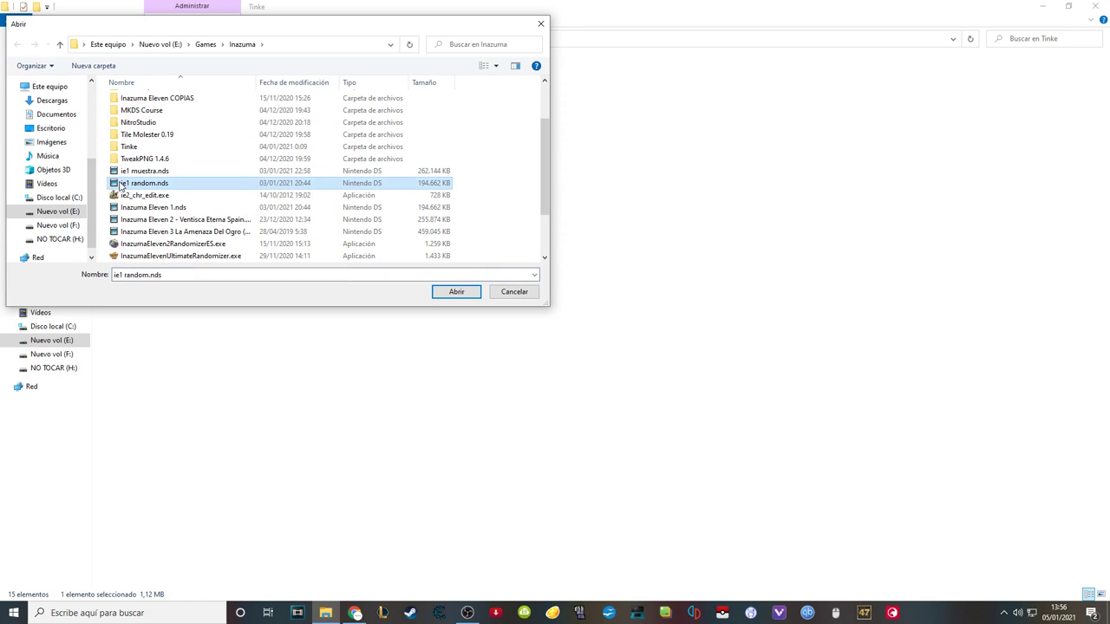
{"action": "left_click", "coordinate": [178, 208]}
{"action": "scroll", "coordinate": [197, 205], "scroll_direction": "down", "scroll_amount": 1}
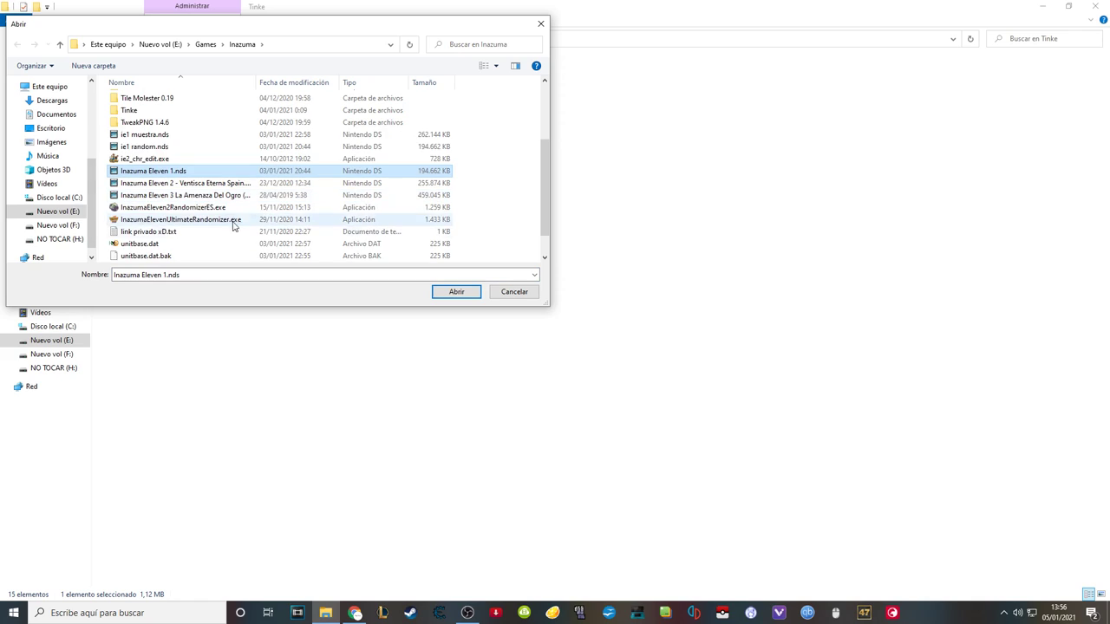
{"action": "left_click", "coordinate": [199, 222]}
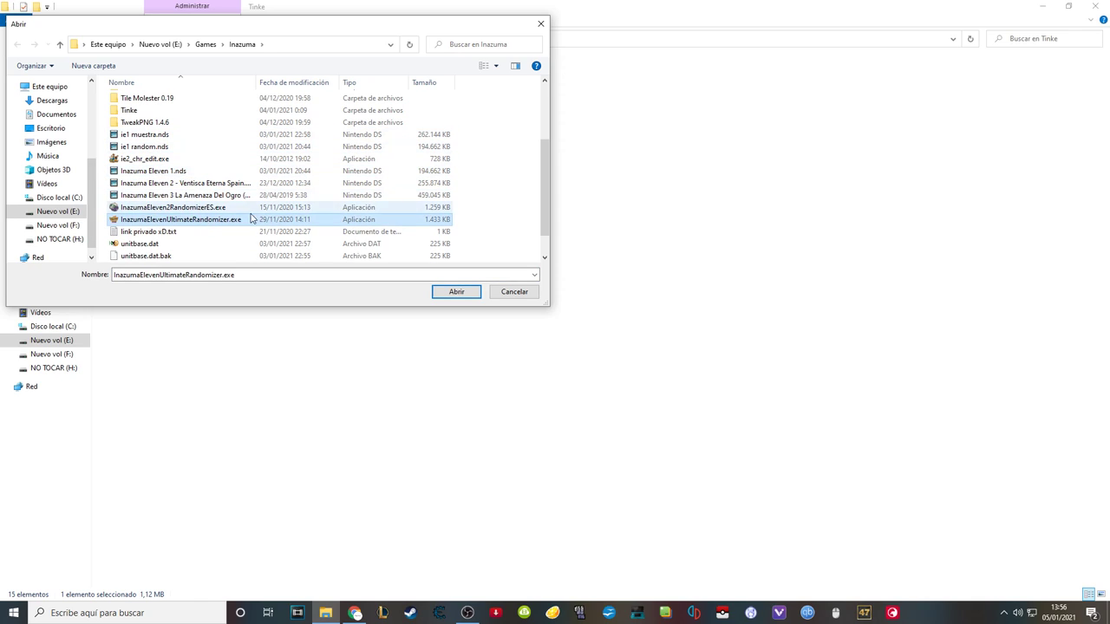
{"action": "left_click", "coordinate": [154, 171]}
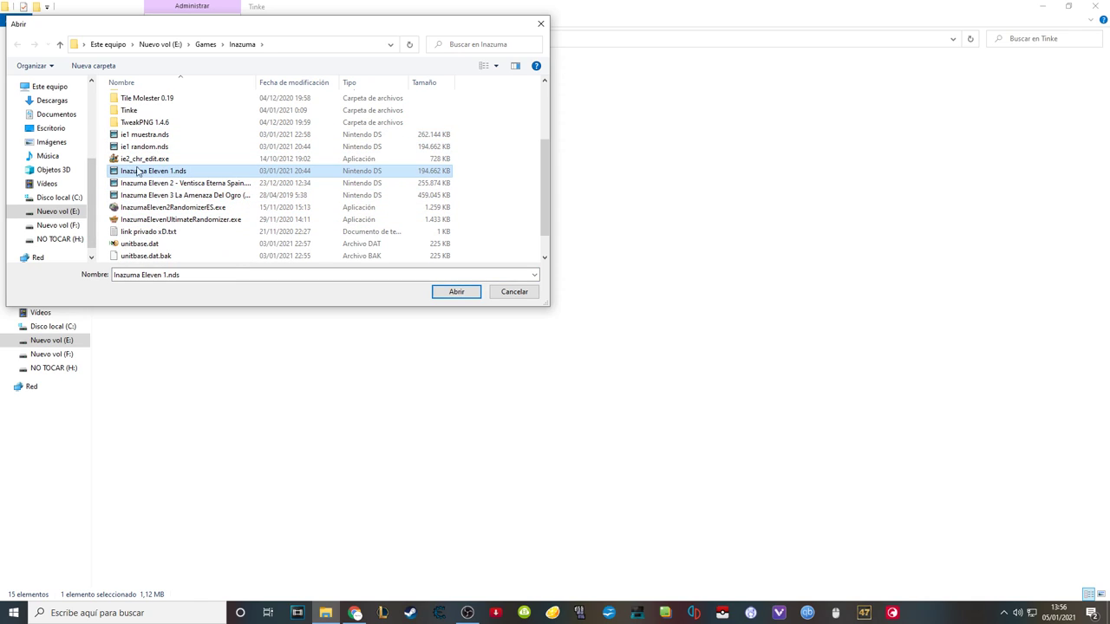
{"action": "left_click", "coordinate": [456, 293]}
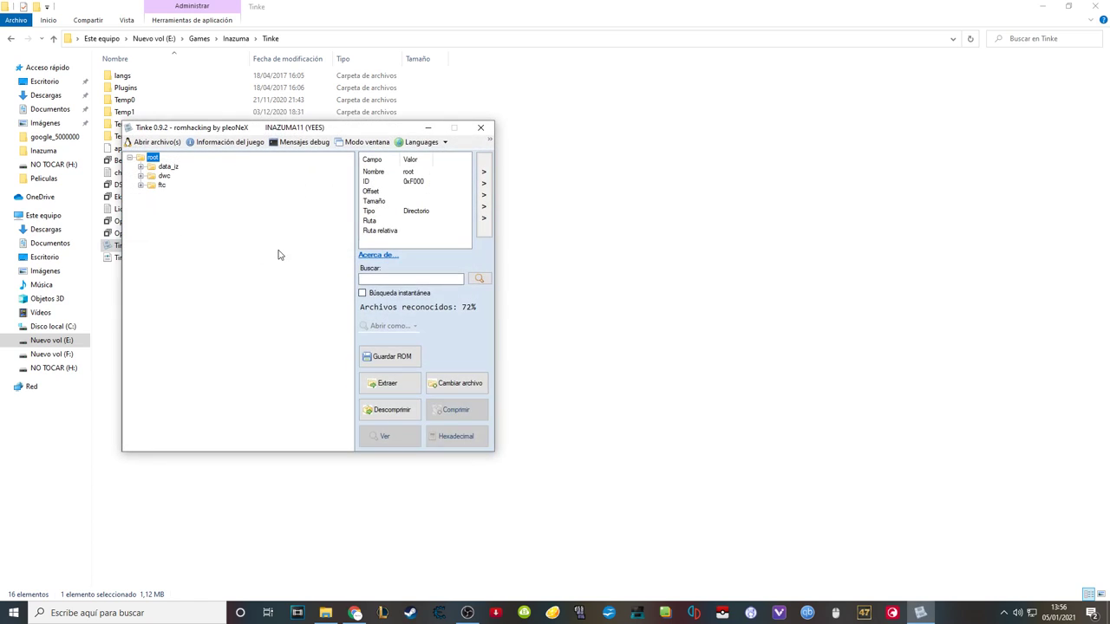
Preview the contents of the ROM's data_iz/logic/sp folder and collapse data_iz again.
{"action": "left_click_drag", "start_coordinate": [373, 132], "coordinate": [601, 122]}
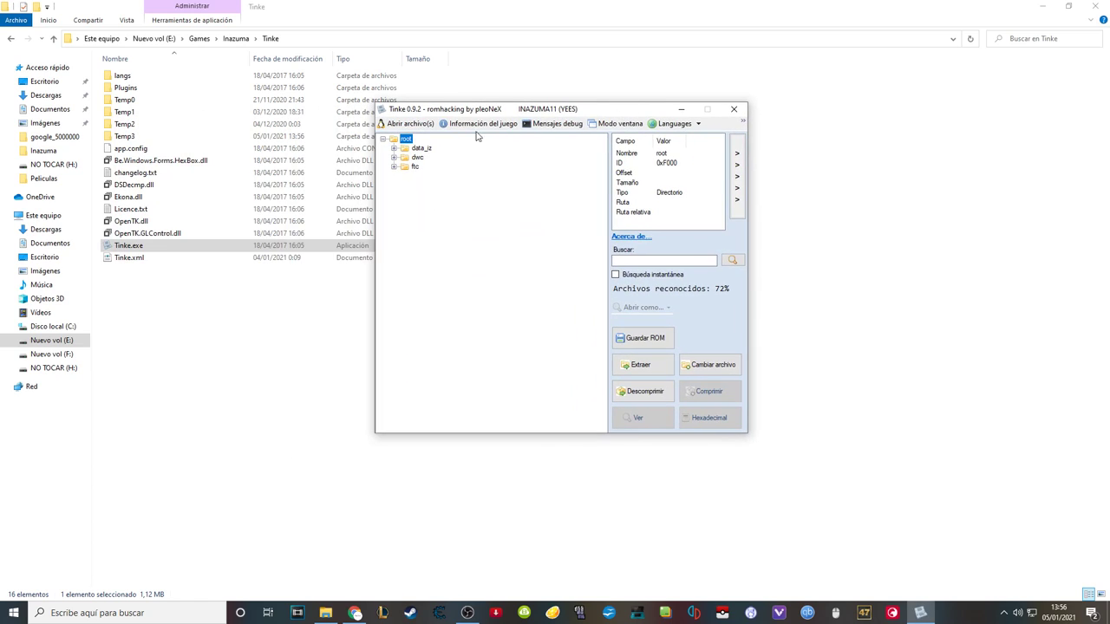
{"action": "left_click", "coordinate": [394, 149]}
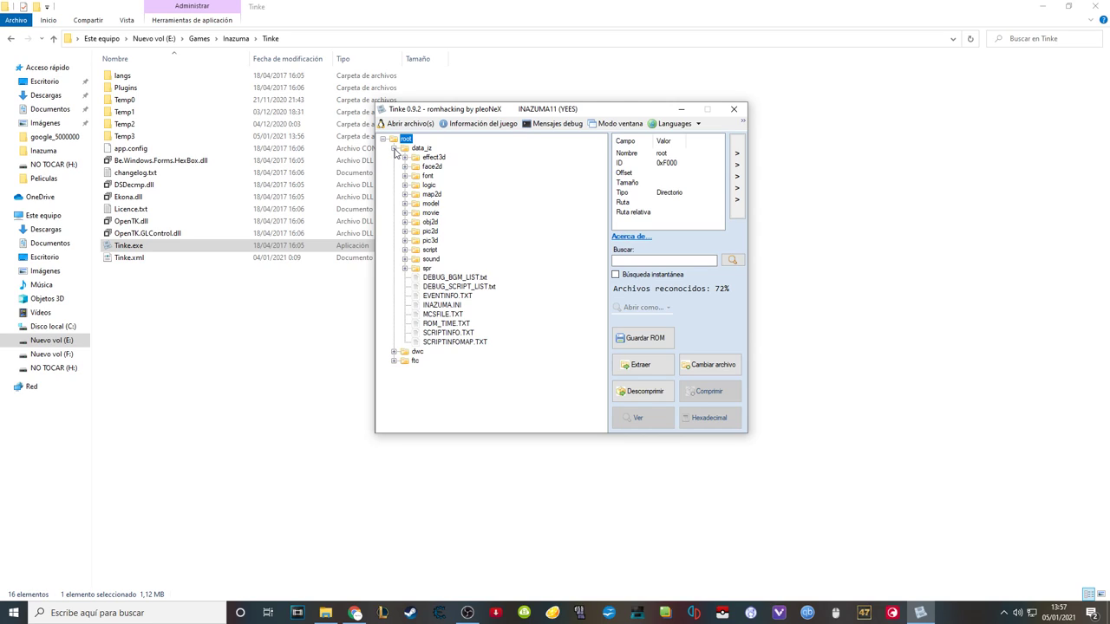
{"action": "left_click", "coordinate": [404, 186]}
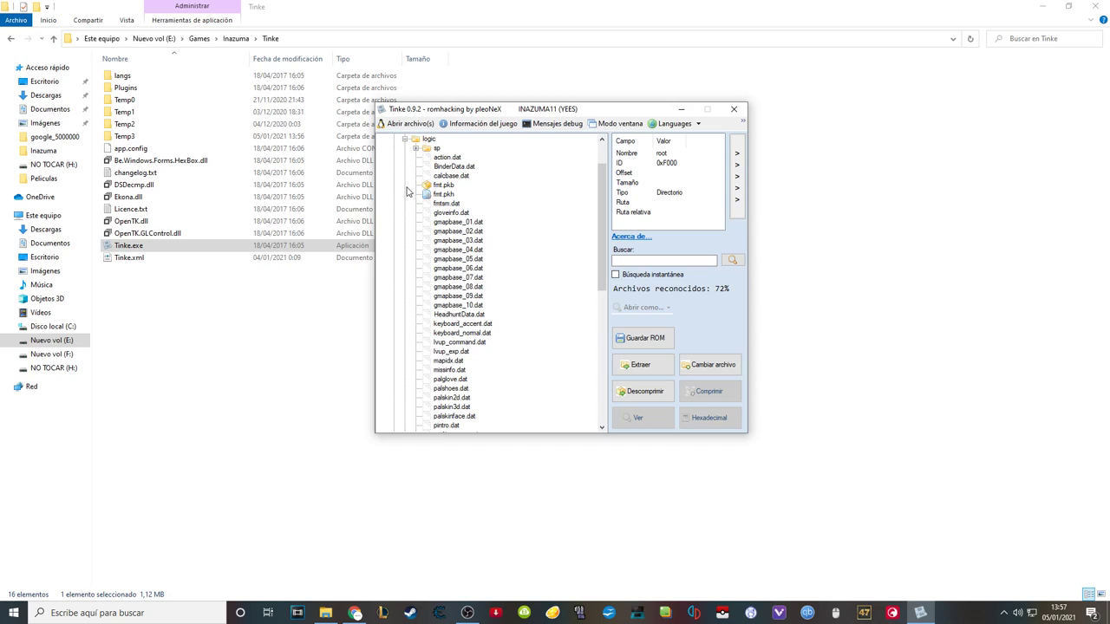
{"action": "left_click", "coordinate": [416, 149]}
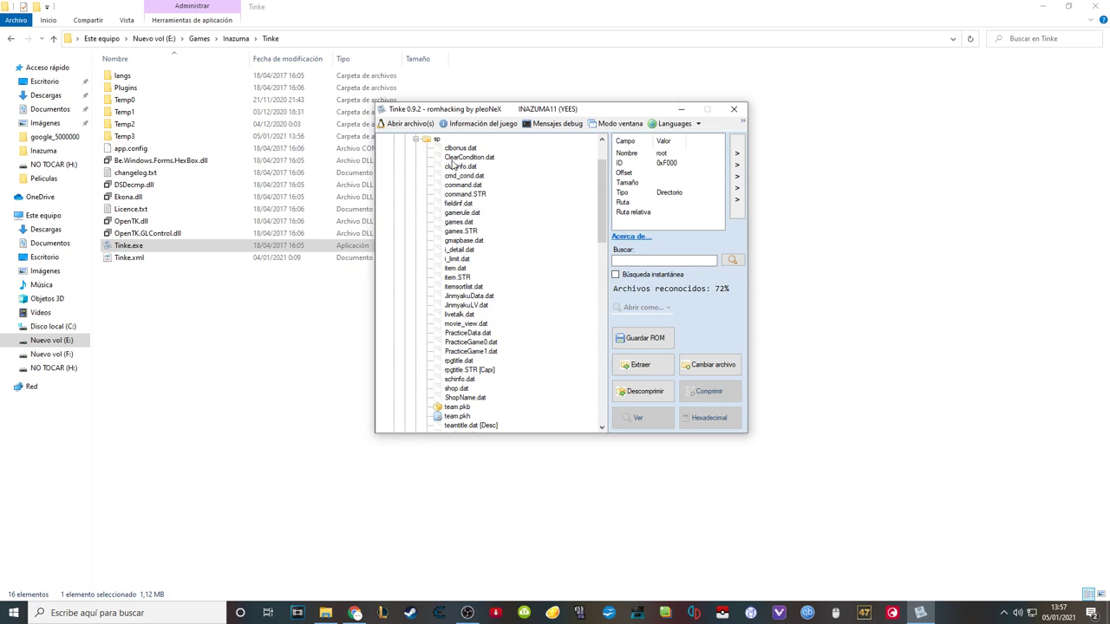
{"action": "left_click_drag", "start_coordinate": [607, 214], "coordinate": [608, 164]}
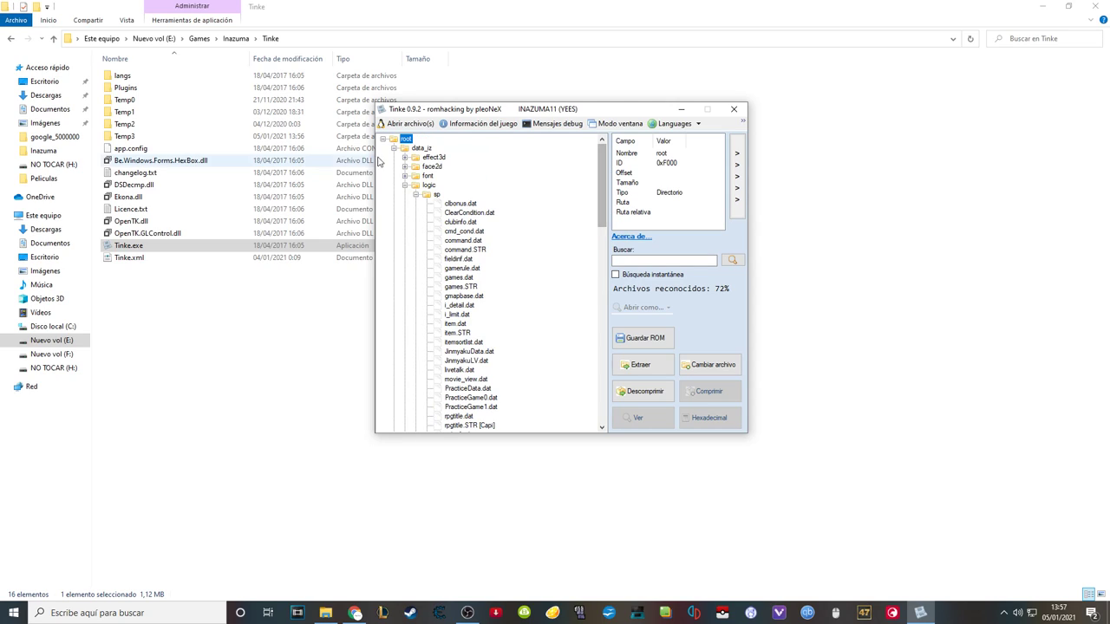
{"action": "left_click", "coordinate": [392, 149]}
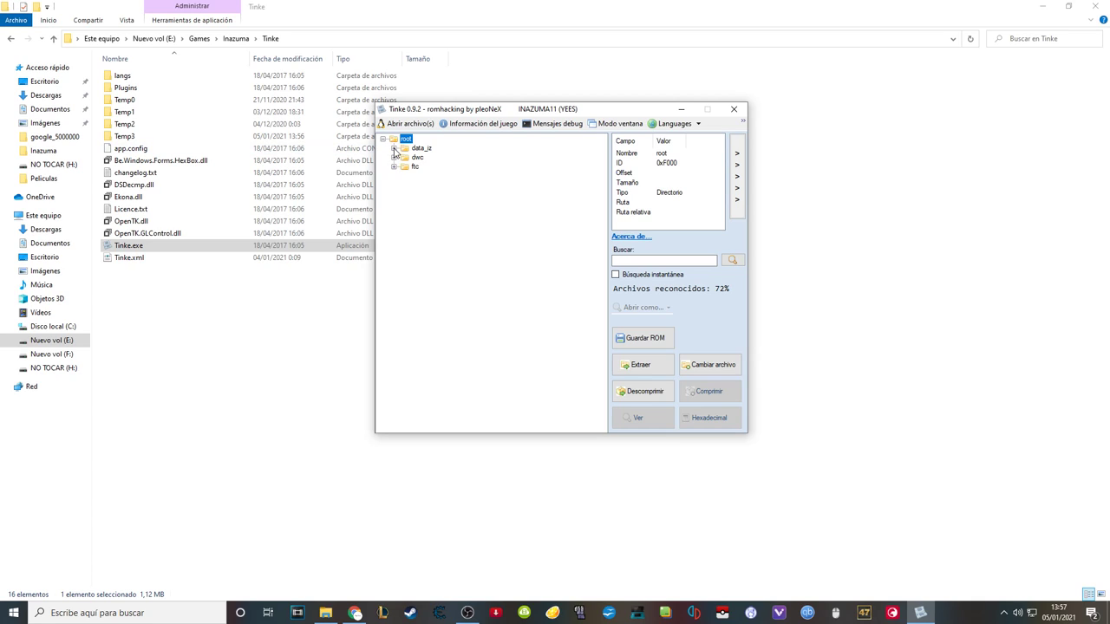
Locate unitbase.dat and unitstat.dat in the ROM's data_iz/logic/sp folder, leaving unitbase.dat selected.
{"action": "left_click", "coordinate": [393, 148]}
{"action": "left_click", "coordinate": [405, 176]}
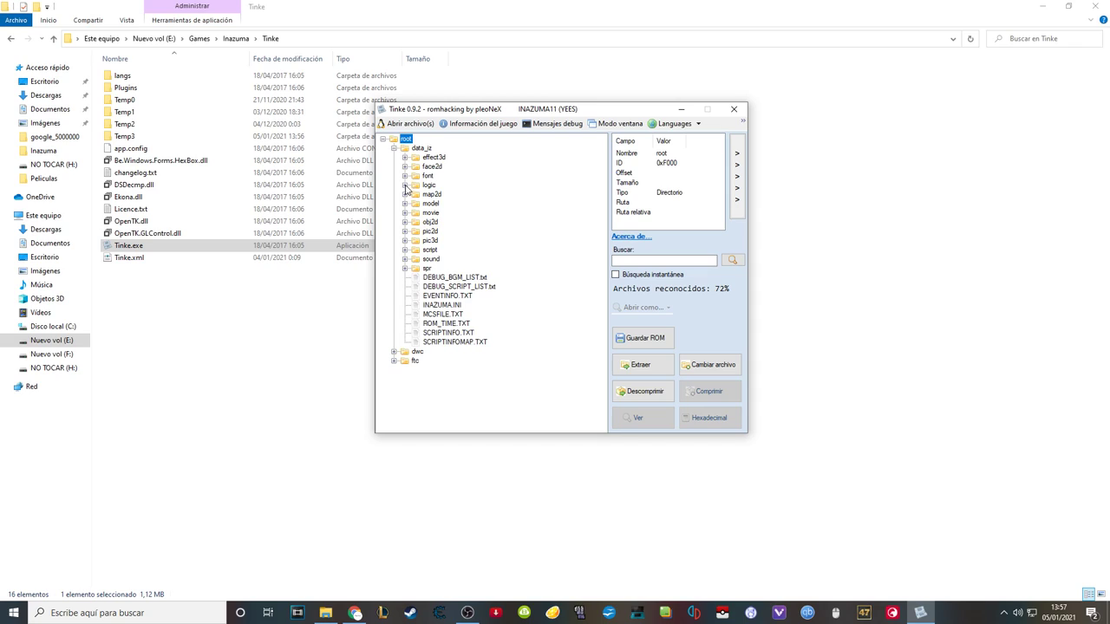
{"action": "left_click", "coordinate": [405, 185]}
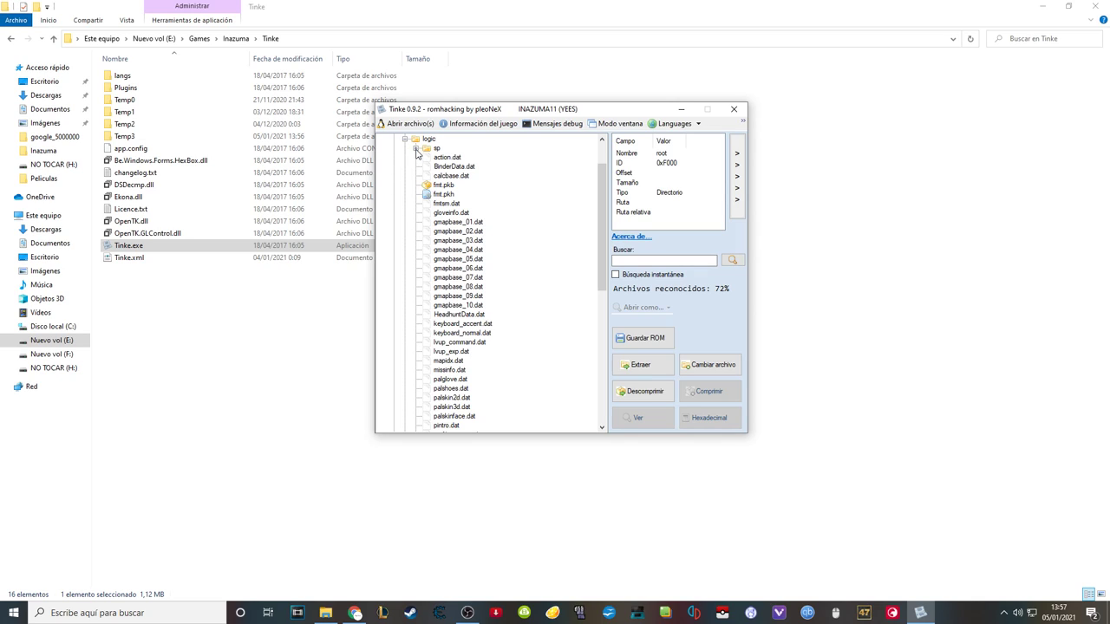
{"action": "left_click", "coordinate": [416, 150]}
{"action": "scroll", "coordinate": [499, 253], "scroll_direction": "down", "scroll_amount": 5}
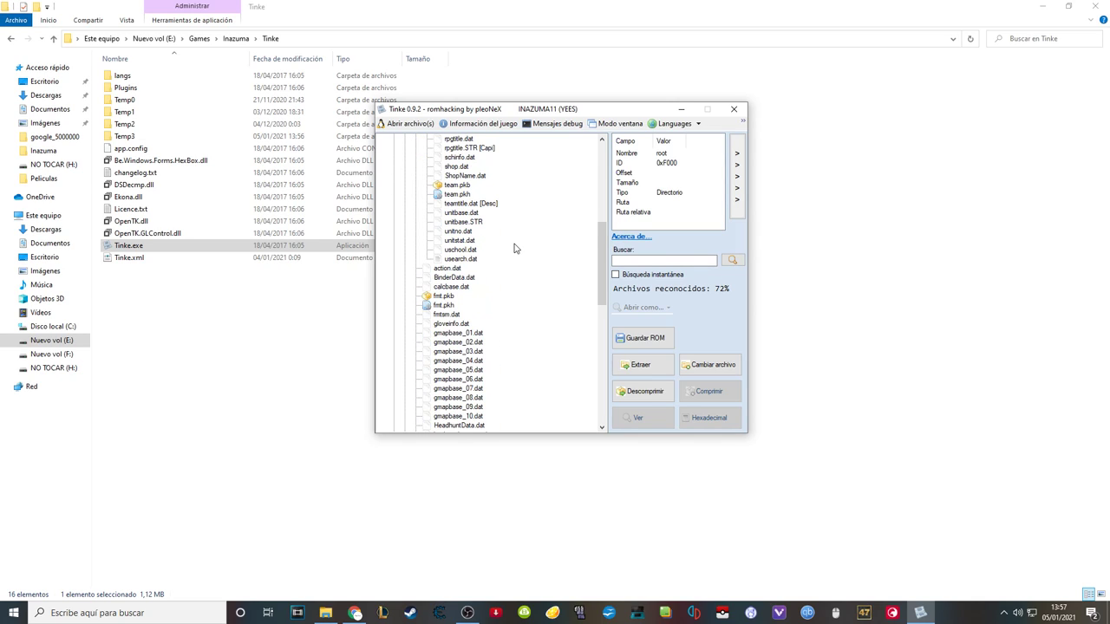
{"action": "left_click", "coordinate": [462, 212]}
{"action": "left_click", "coordinate": [472, 241]}
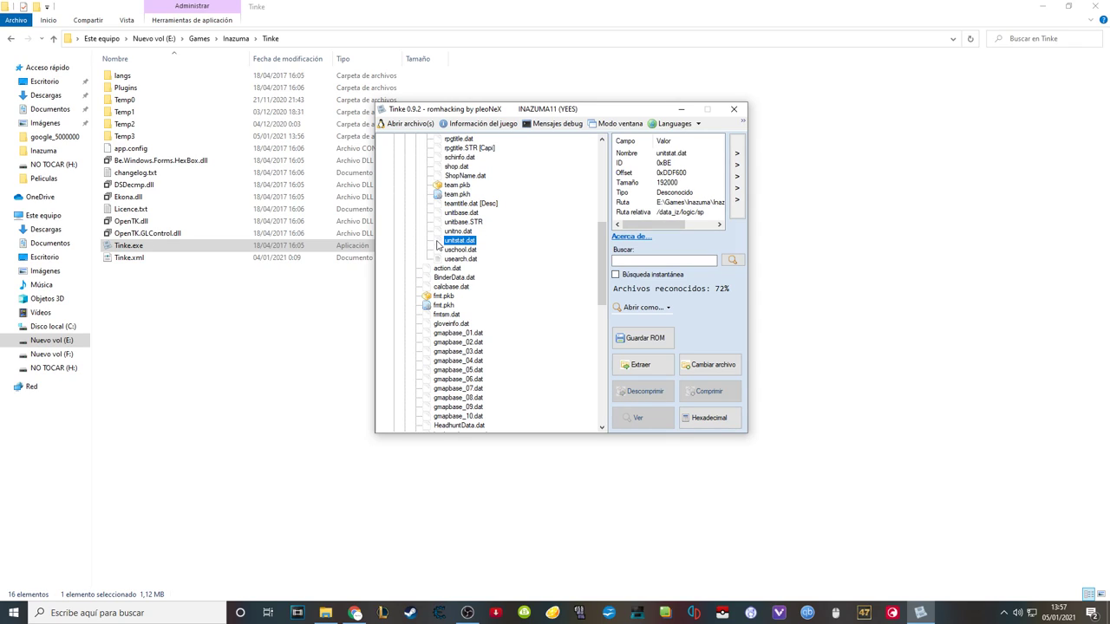
{"action": "left_click", "coordinate": [474, 214]}
{"action": "left_click", "coordinate": [475, 243]}
{"action": "left_click", "coordinate": [468, 217]}
{"action": "left_click", "coordinate": [466, 241]}
{"action": "left_click", "coordinate": [475, 214]}
Inspect the player names in unitbase.dat with the hexadecimal viewer and close the viewer.
{"action": "left_click", "coordinate": [711, 420]}
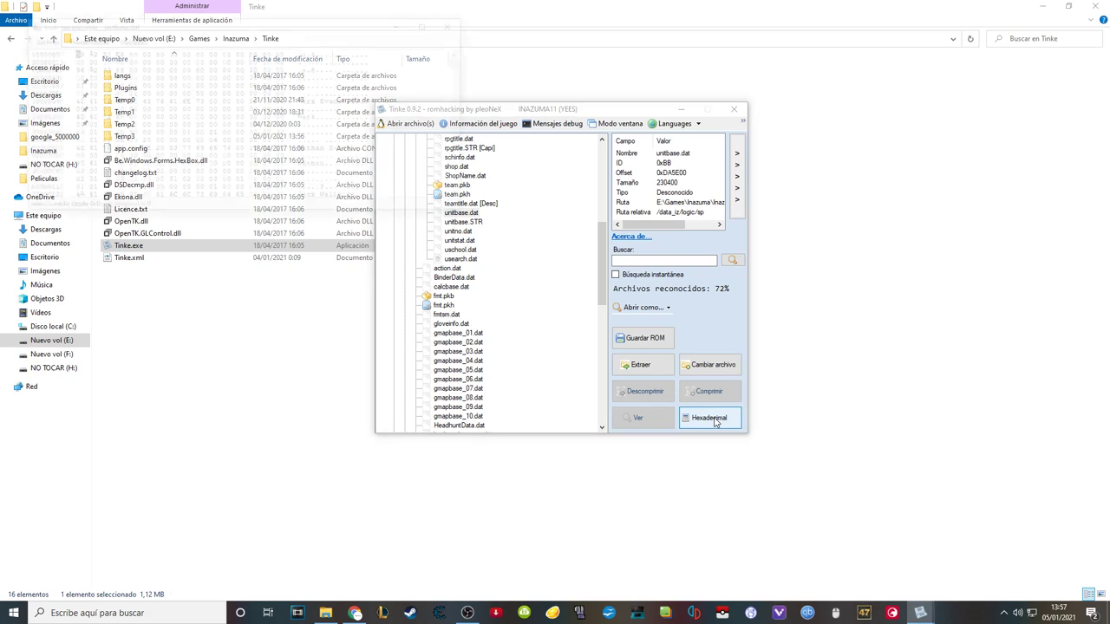
{"action": "left_click_drag", "start_coordinate": [581, 111], "coordinate": [827, 102]}
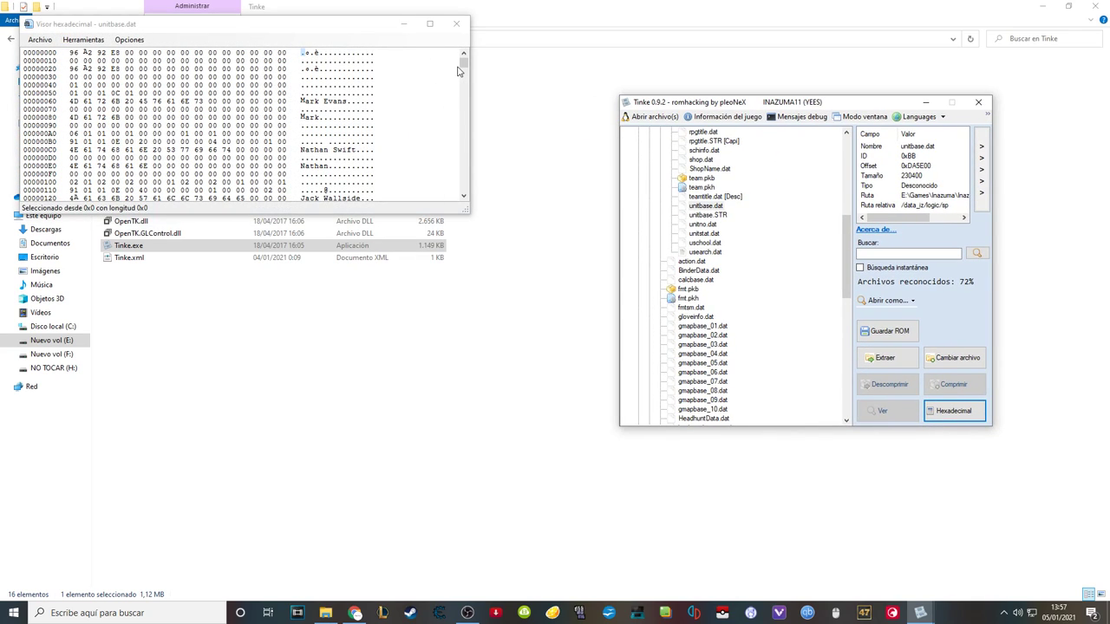
{"action": "scroll", "coordinate": [463, 69], "scroll_direction": "down", "scroll_amount": 2}
{"action": "scroll", "coordinate": [462, 70], "scroll_direction": "up", "scroll_amount": 2}
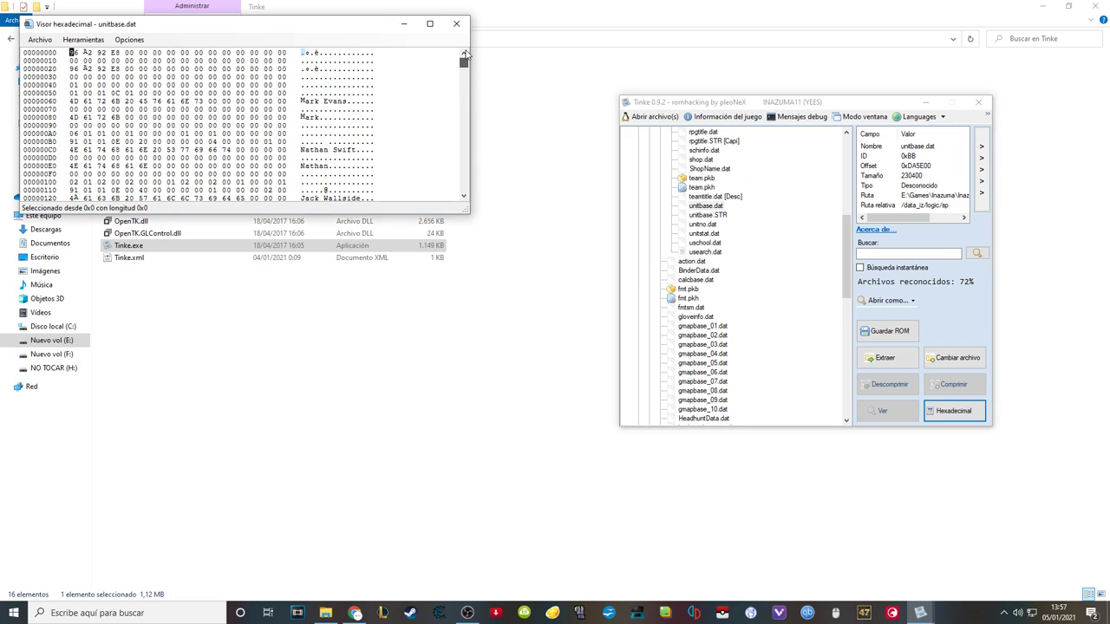
{"action": "left_click", "coordinate": [456, 23]}
Search the ROM for unitbase and select unitbase.dat among the found files.
{"action": "left_click", "coordinate": [883, 252]}
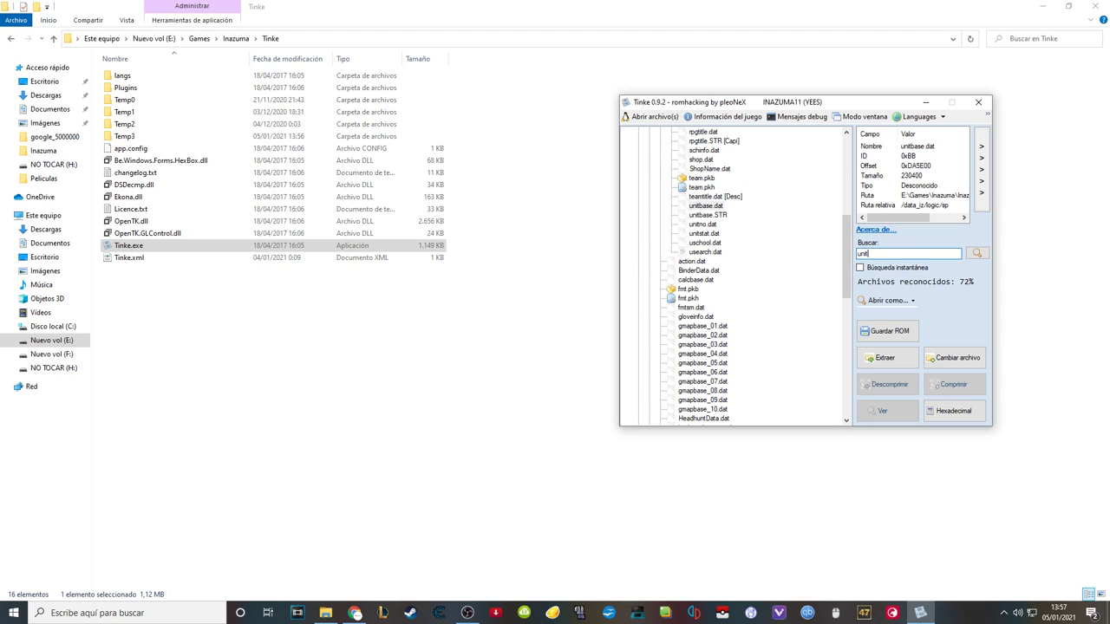
{"action": "left_click", "coordinate": [977, 252]}
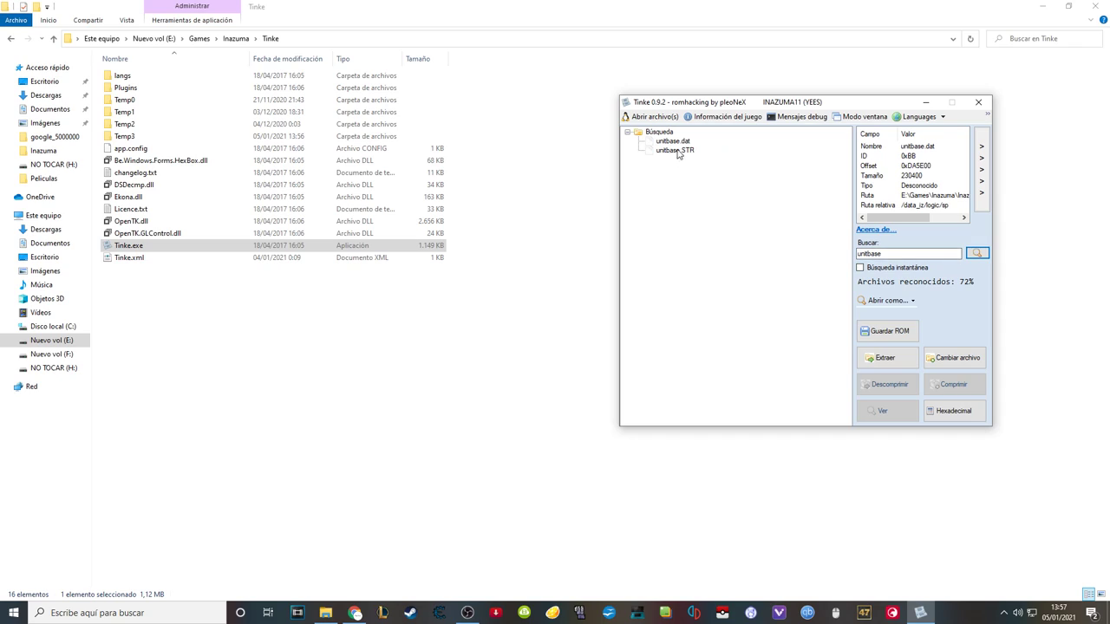
{"action": "left_click", "coordinate": [692, 141]}
{"action": "left_click", "coordinate": [687, 152]}
{"action": "left_click", "coordinate": [679, 142]}
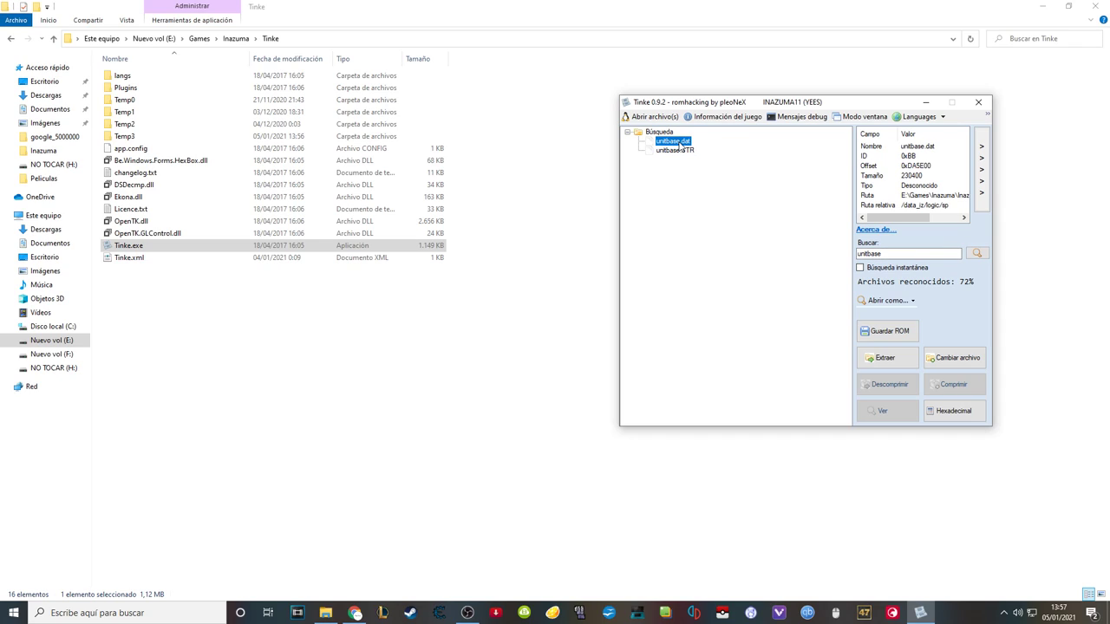
Extract unitbase.dat into the Inazuma\Archivos\ie1 folder, keeping its file name, and close Tinke.
{"action": "left_click", "coordinate": [885, 358]}
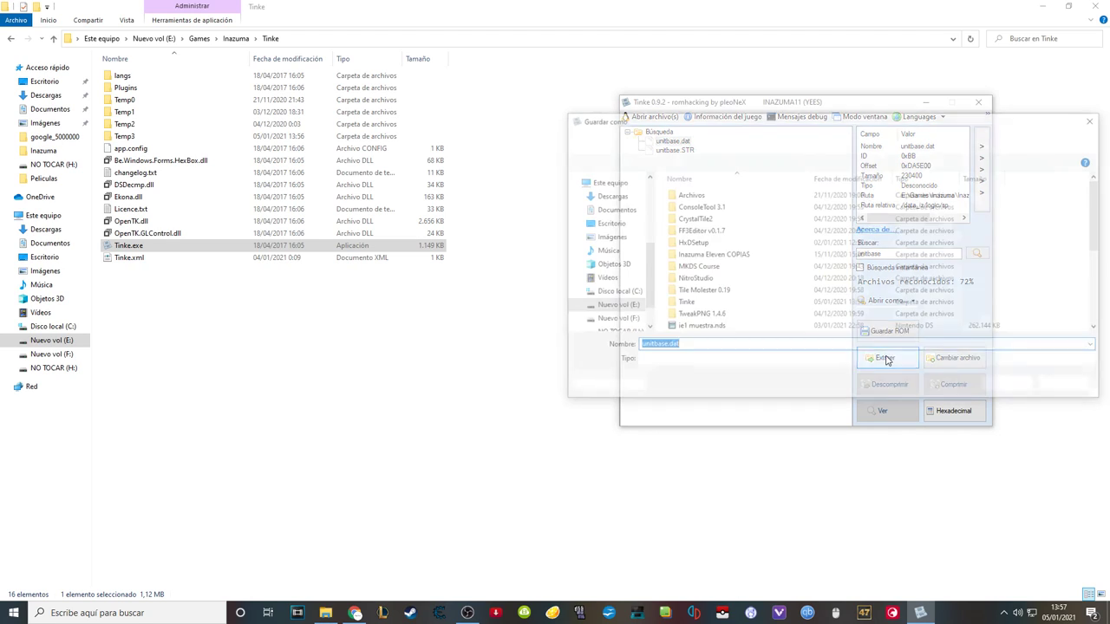
{"action": "double_click", "coordinate": [725, 198]}
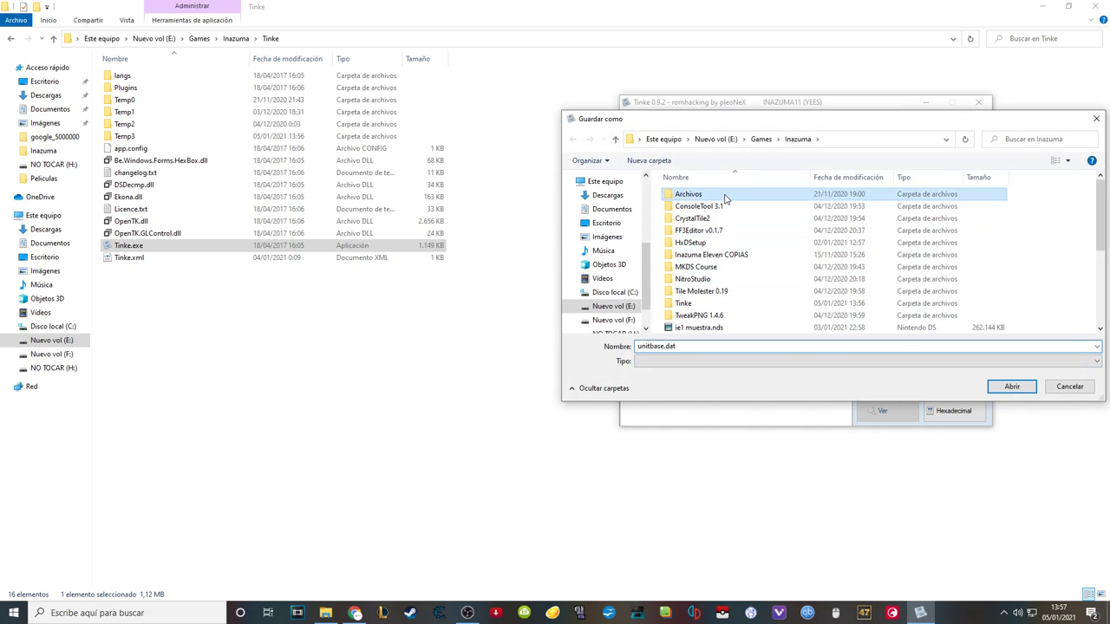
{"action": "double_click", "coordinate": [725, 198]}
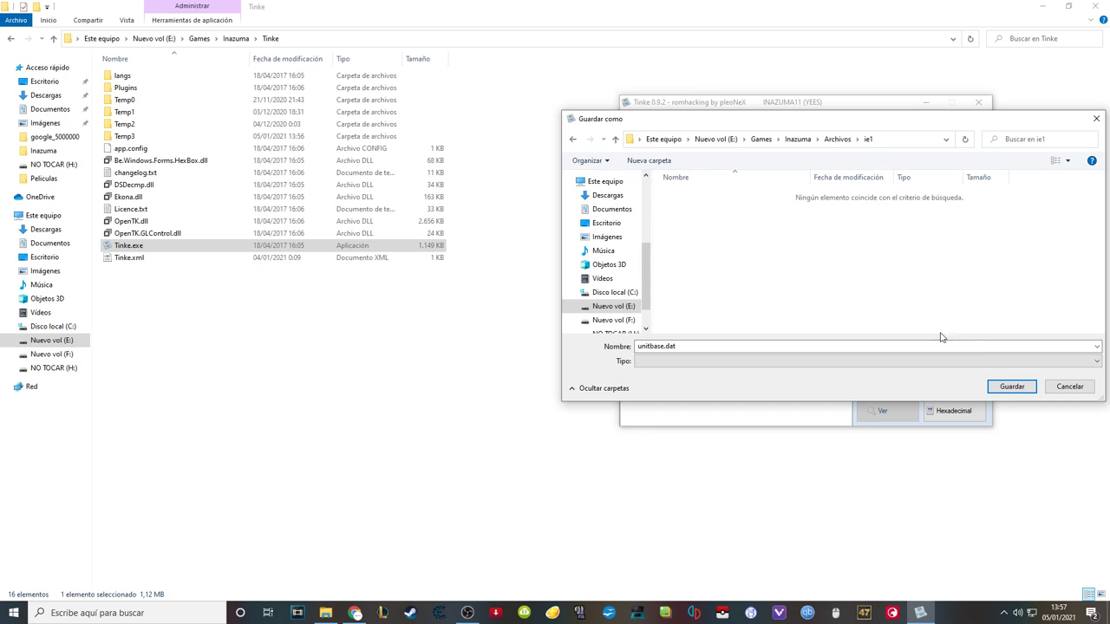
{"action": "left_click", "coordinate": [1008, 386]}
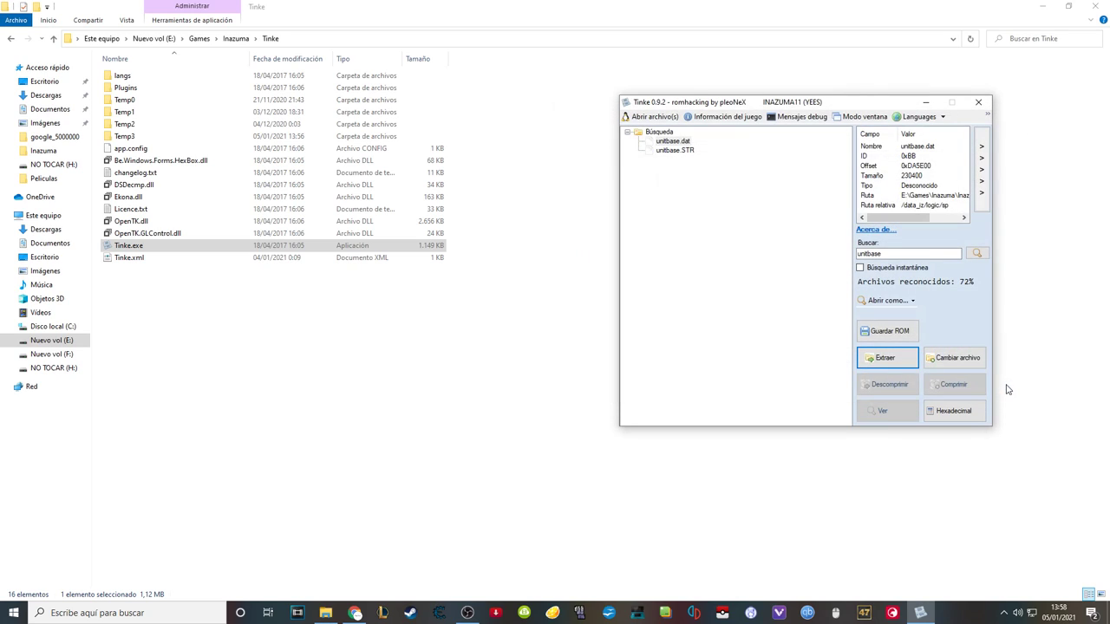
{"action": "left_click", "coordinate": [980, 103]}
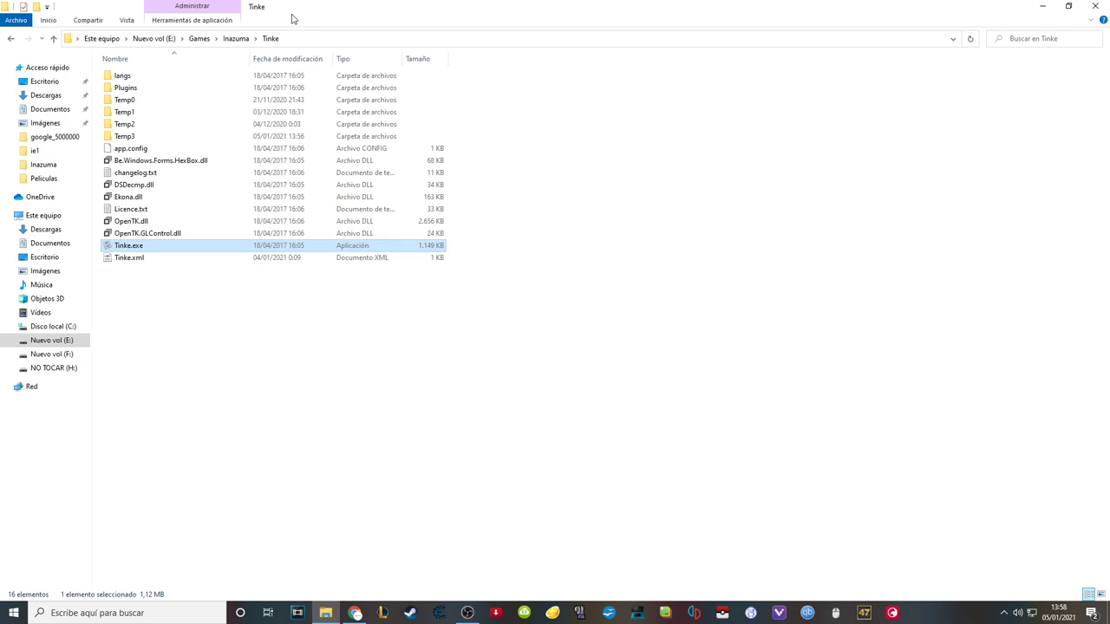
Open the extracted unitbase.dat from Inazuma\Archivos\ie1 in HxD and maximize the editor window.
{"action": "left_click", "coordinate": [234, 40]}
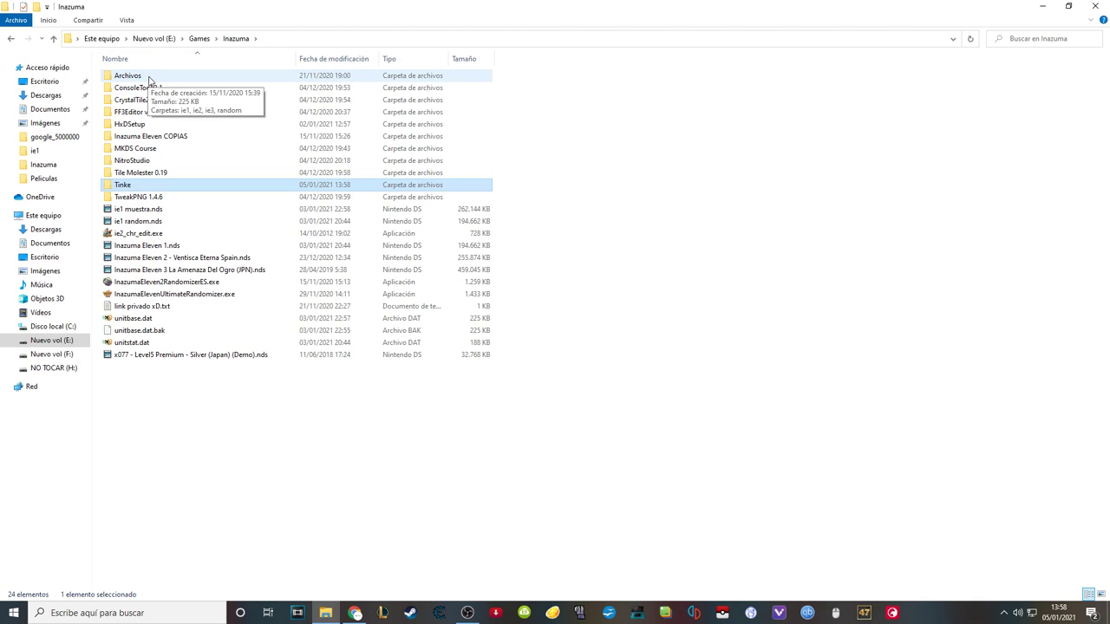
{"action": "double_click", "coordinate": [149, 80]}
{"action": "double_click", "coordinate": [150, 79]}
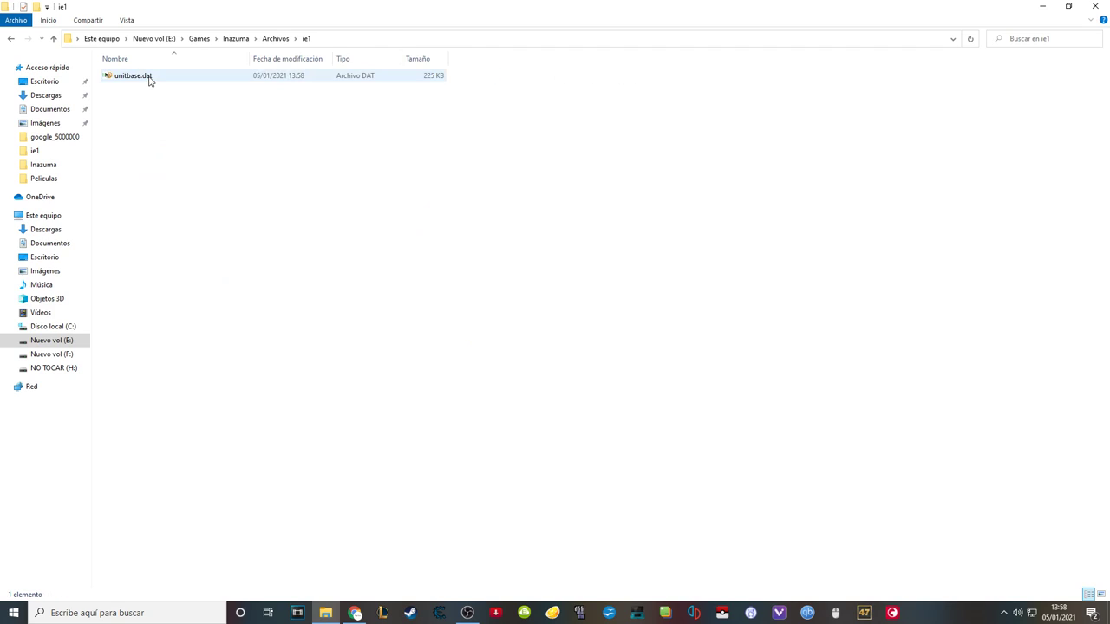
{"action": "left_click", "coordinate": [113, 80]}
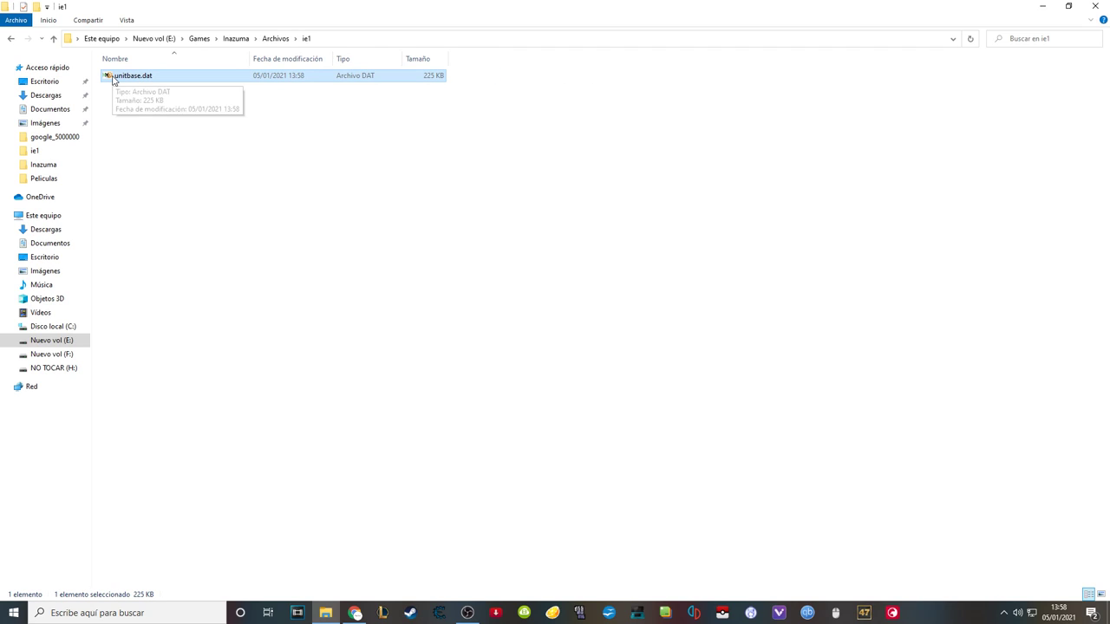
{"action": "double_click", "coordinate": [160, 78]}
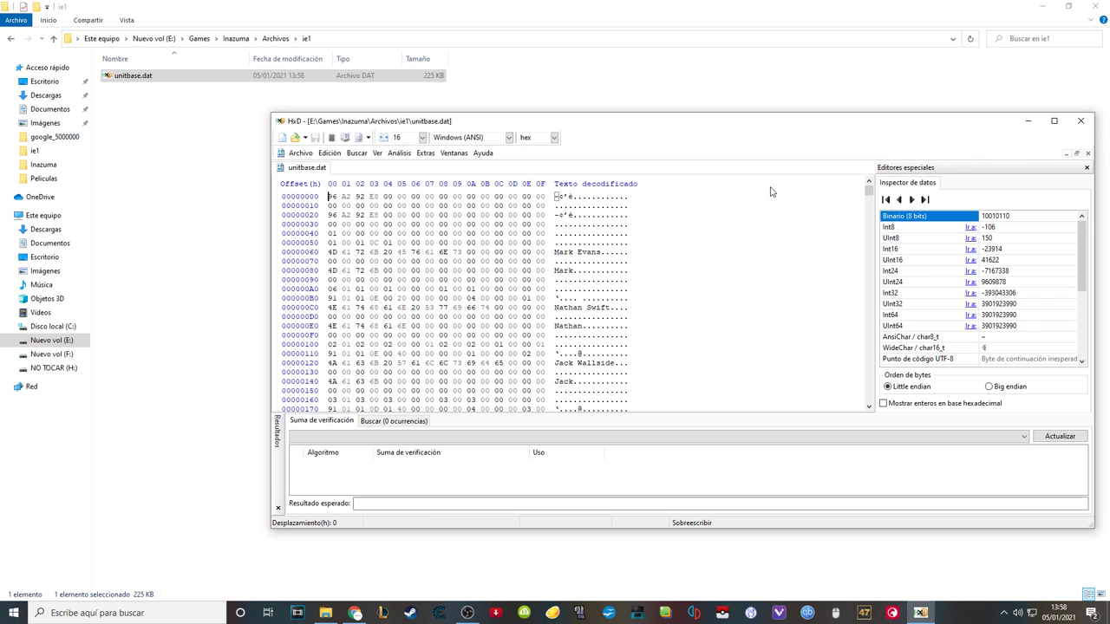
{"action": "left_click_drag", "start_coordinate": [915, 130], "coordinate": [837, 91]}
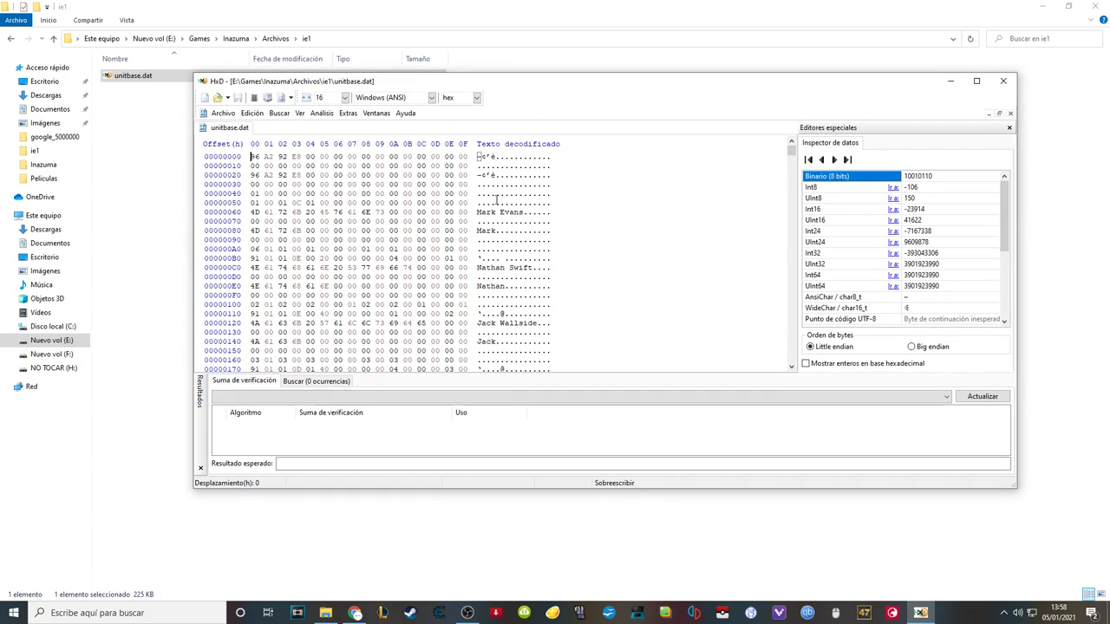
{"action": "left_click", "coordinate": [983, 84]}
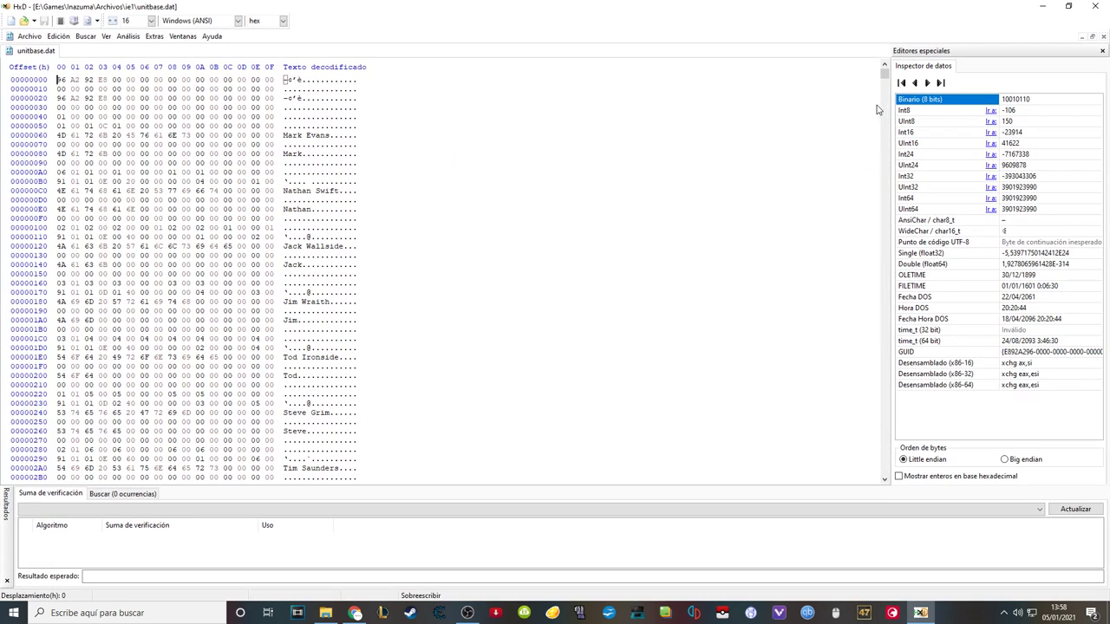
{"action": "left_click_drag", "start_coordinate": [883, 75], "coordinate": [884, 73]}
{"action": "left_click", "coordinate": [85, 35]}
{"action": "left_click", "coordinate": [95, 49]}
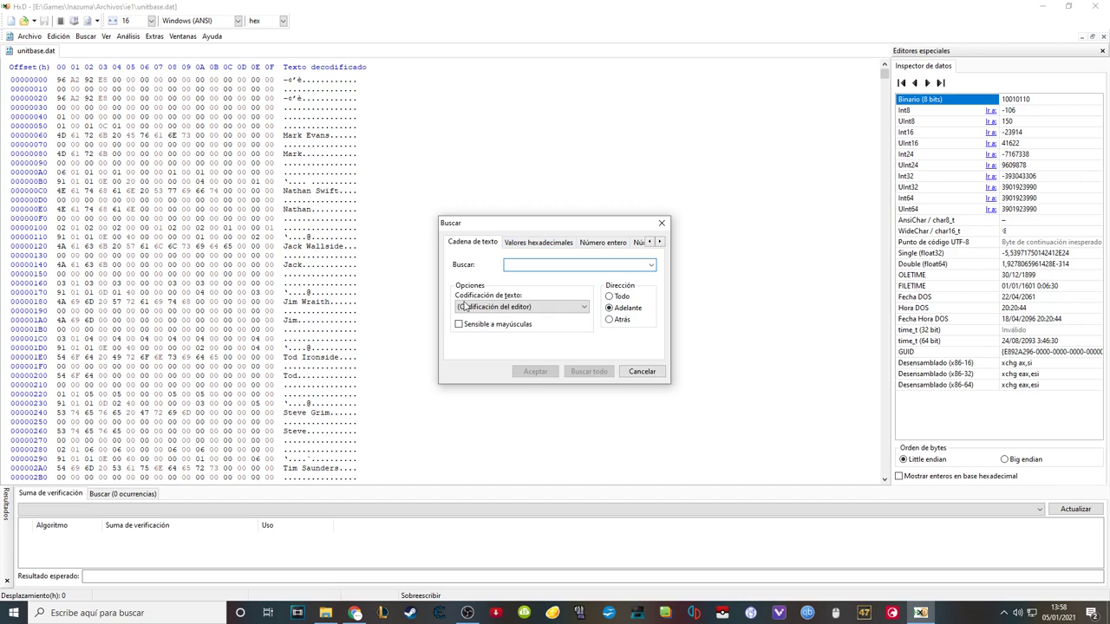
{"action": "left_click", "coordinate": [622, 297]}
{"action": "left_click", "coordinate": [628, 311]}
{"action": "left_click", "coordinate": [642, 371]}
{"action": "left_click", "coordinate": [327, 403]}
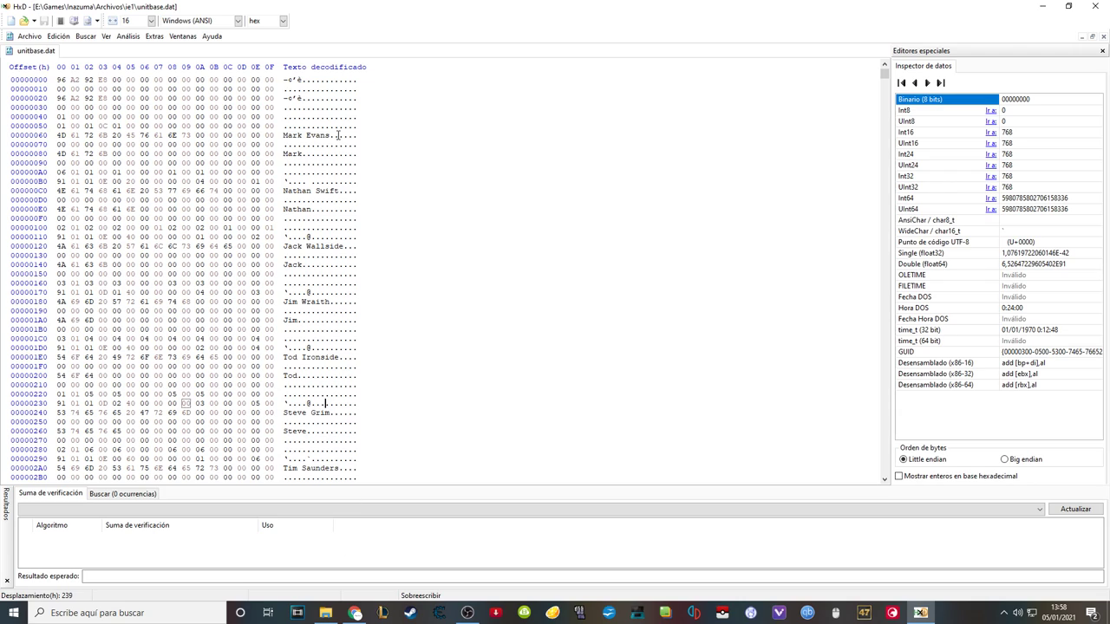
Find all occurrences of the text "canon" throughout unitbase.dat and go to the Canon Evans and Canon matches.
{"action": "left_click", "coordinate": [80, 38]}
{"action": "left_click", "coordinate": [98, 50]}
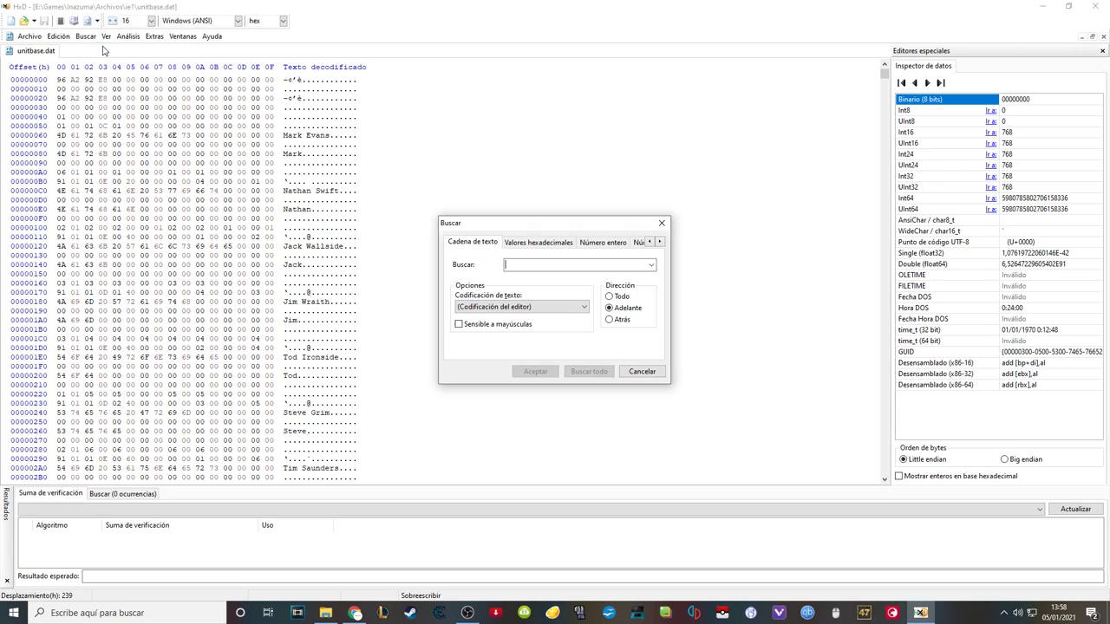
{"action": "left_click", "coordinate": [571, 265]}
{"action": "type", "text": "canon"}
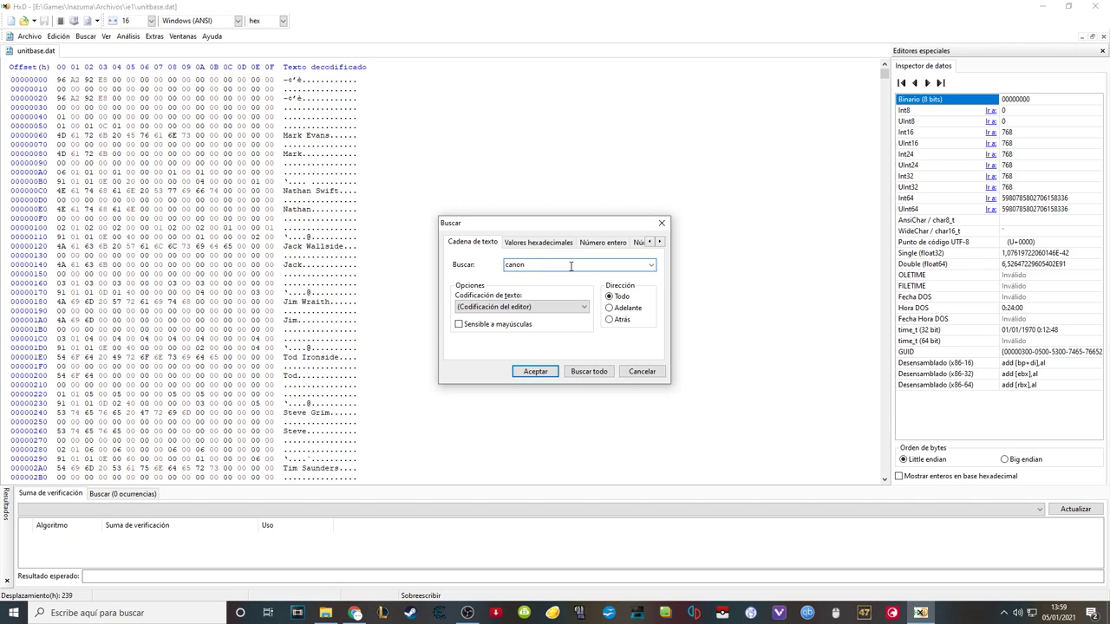
{"action": "left_click", "coordinate": [589, 371]}
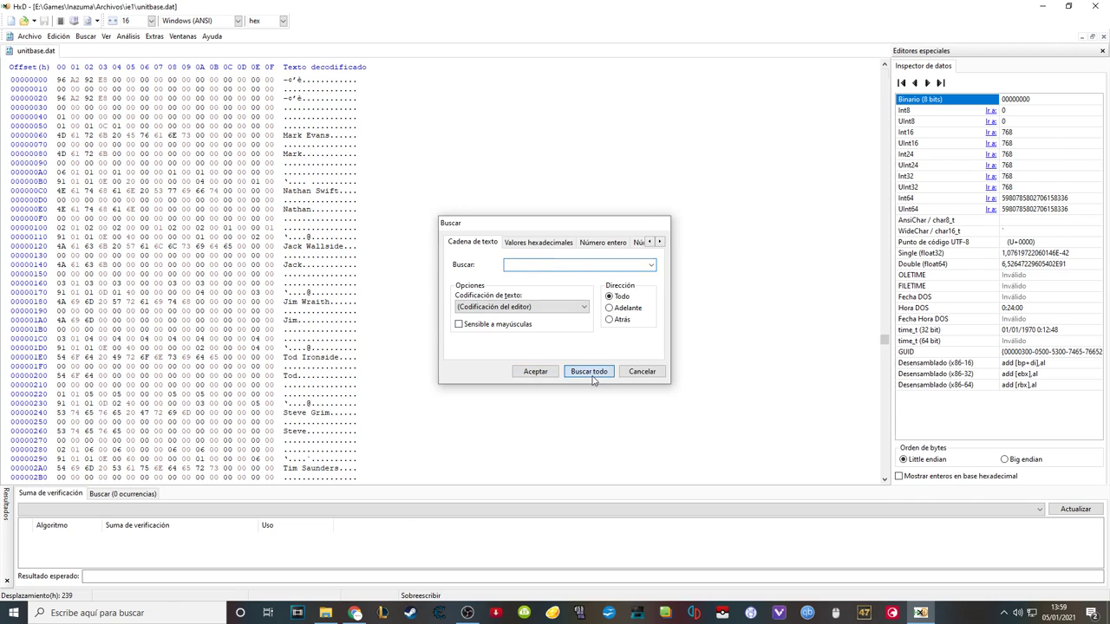
{"action": "left_click", "coordinate": [443, 525]}
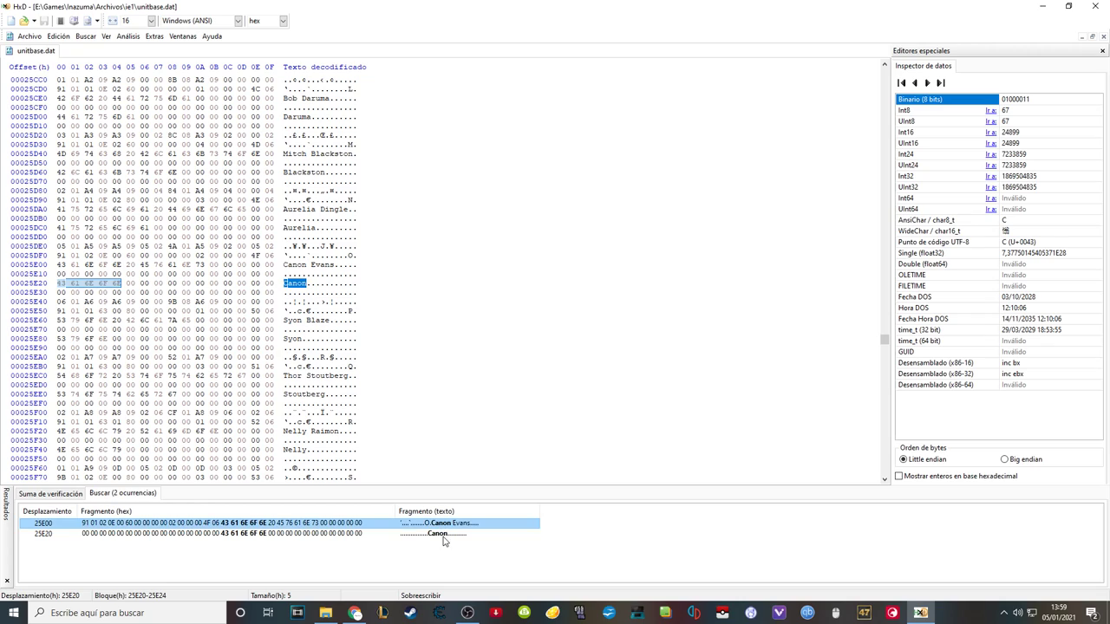
{"action": "double_click", "coordinate": [449, 526]}
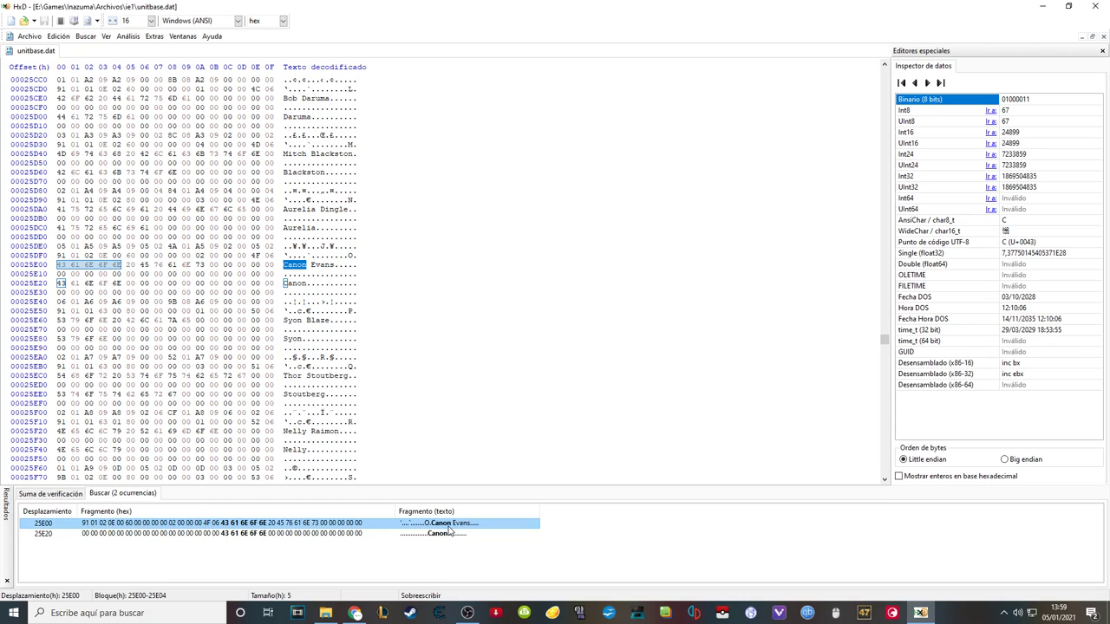
{"action": "double_click", "coordinate": [449, 532]}
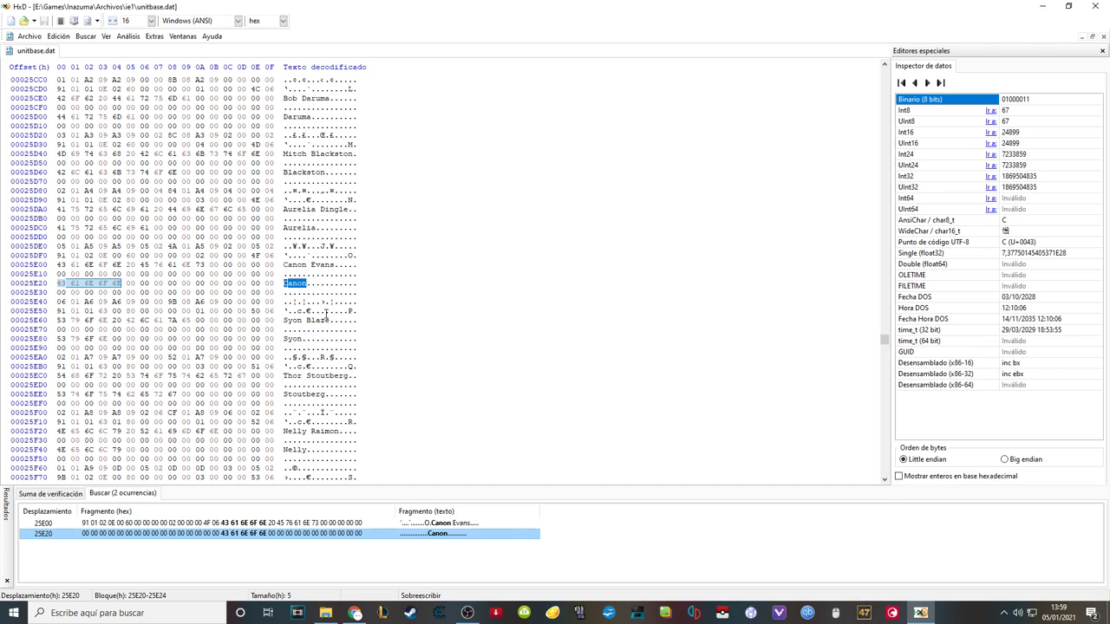
Find all occurrences of "frost" in unitbase.dat and view the Shawn Froste matches at offsets 23466, 23766 and 237C6.
{"action": "left_click", "coordinate": [85, 35]}
{"action": "left_click", "coordinate": [97, 48]}
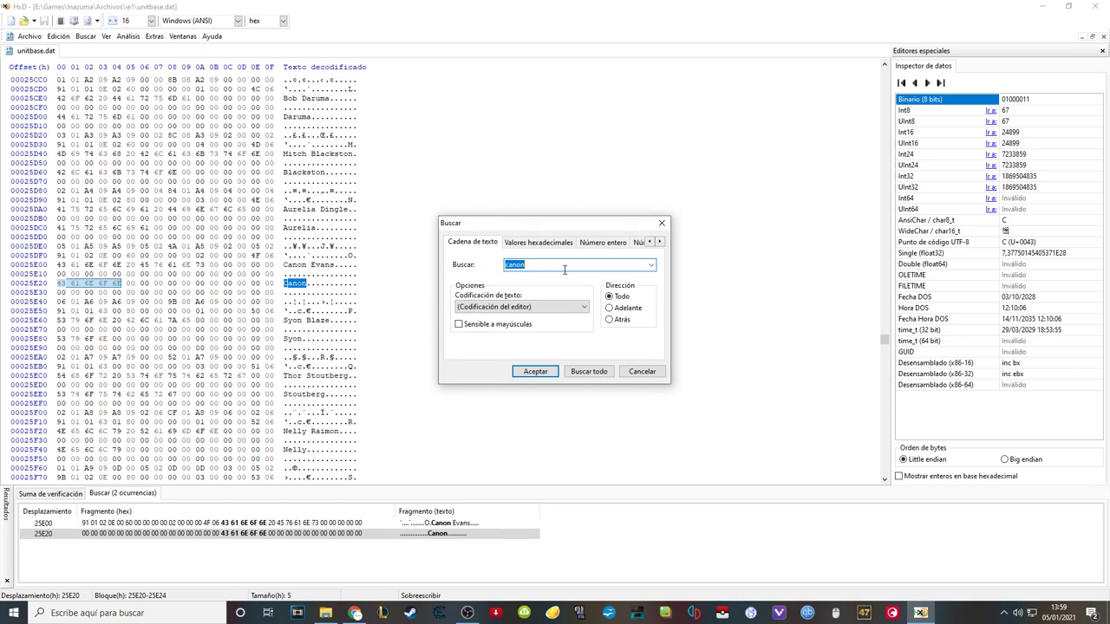
{"action": "type", "text": "frost"}
{"action": "left_click", "coordinate": [595, 372]}
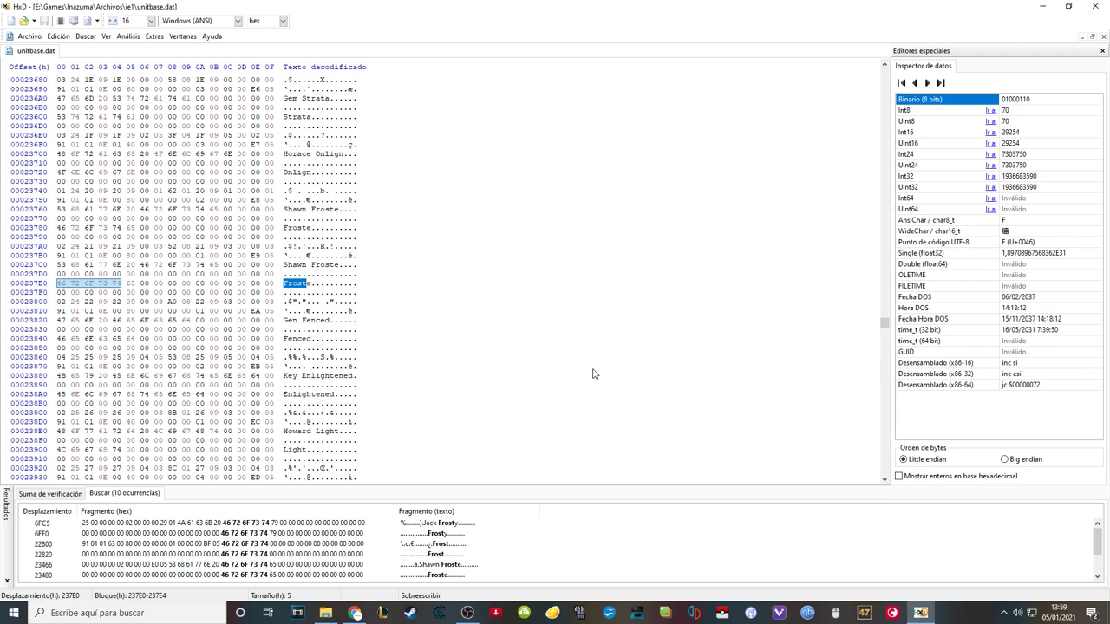
{"action": "scroll", "coordinate": [481, 547], "scroll_direction": "down", "scroll_amount": 1}
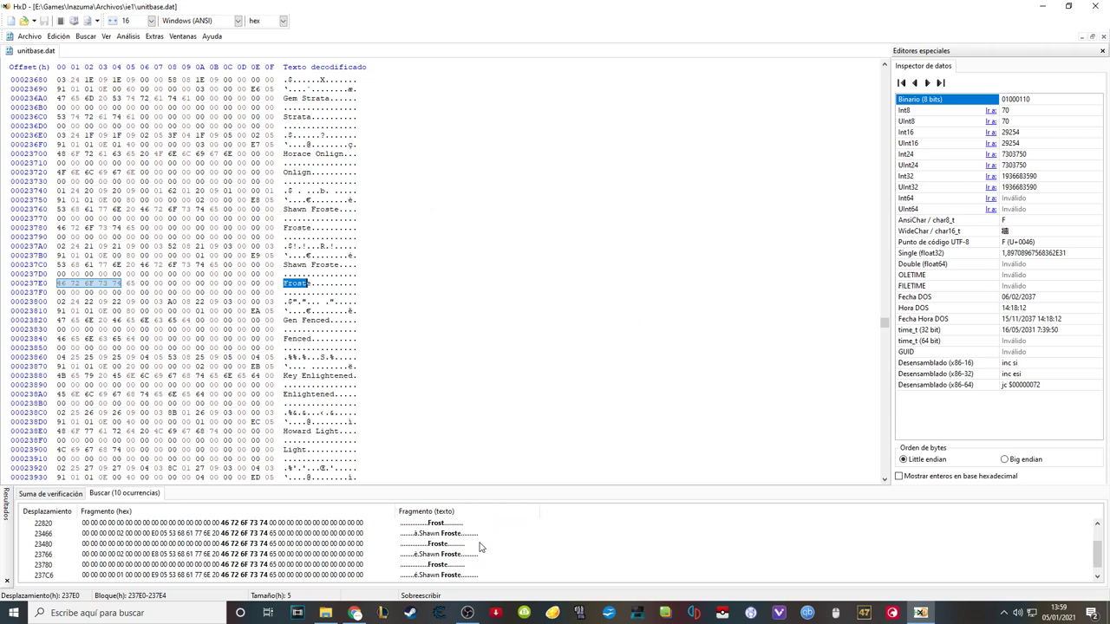
{"action": "left_click", "coordinate": [463, 535]}
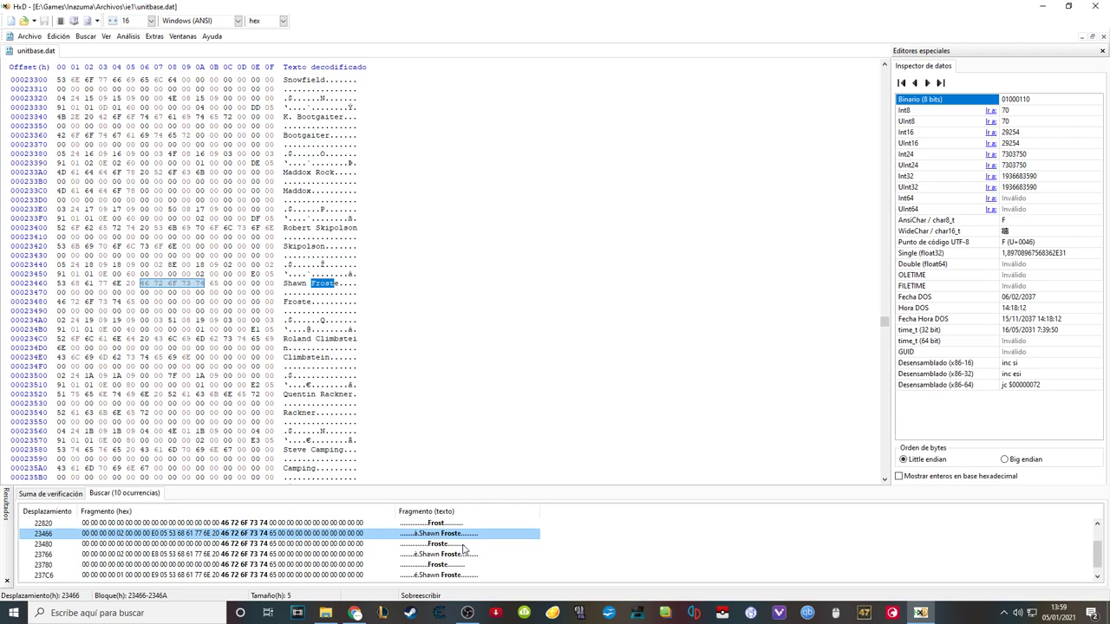
{"action": "left_click", "coordinate": [462, 555]}
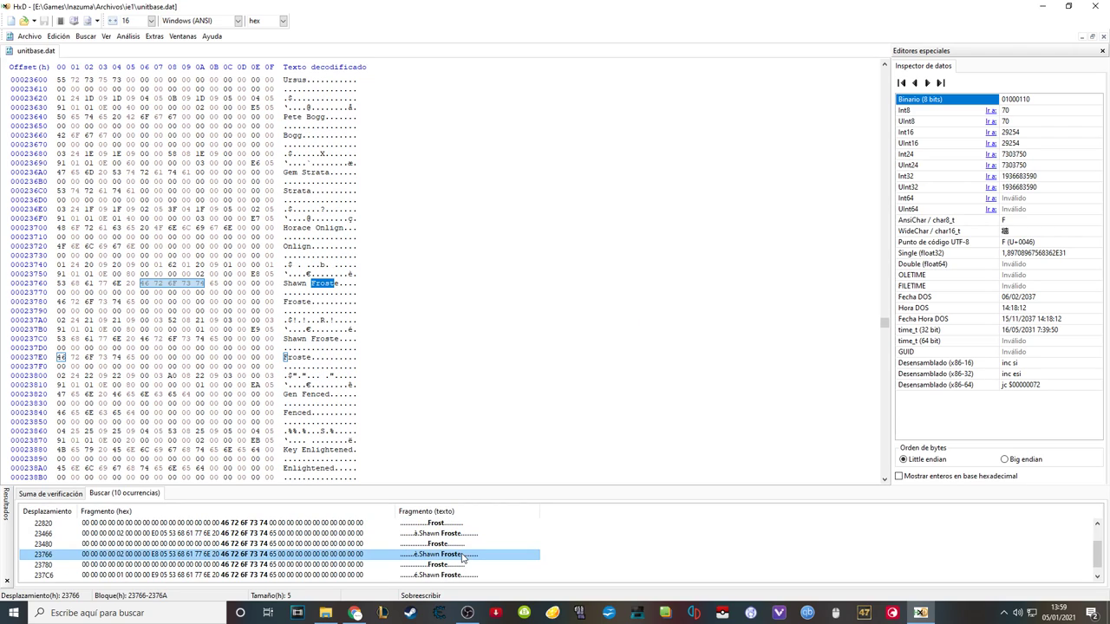
{"action": "left_click", "coordinate": [460, 576]}
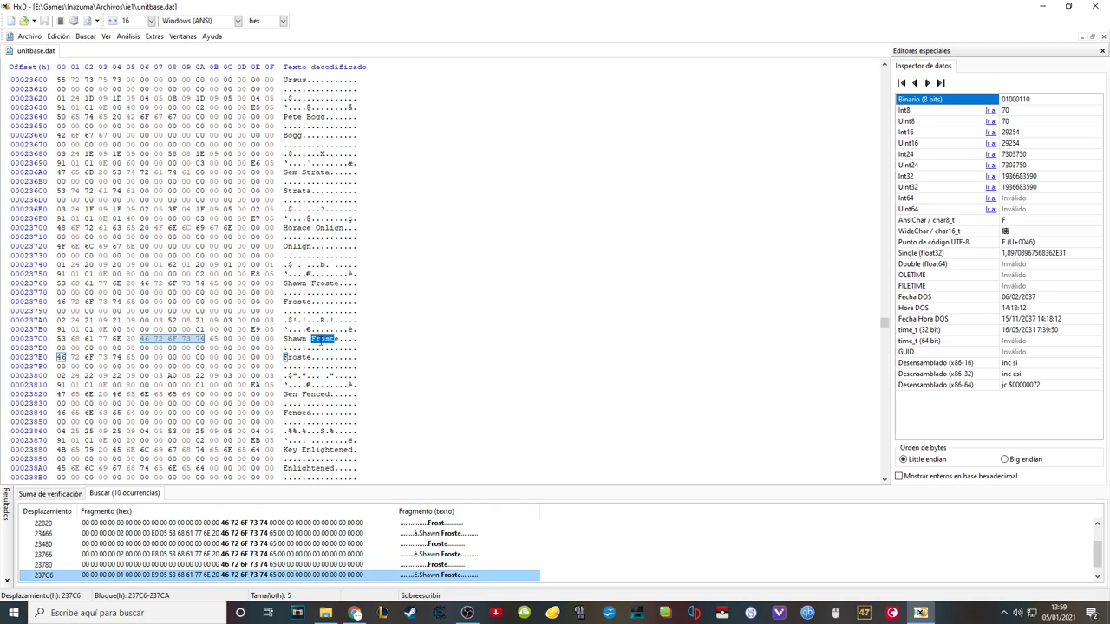
Compare the Frost match at offset 22800 with the Shawn Froste match at offset 23466.
{"action": "scroll", "coordinate": [474, 544], "scroll_direction": "down", "scroll_amount": 1}
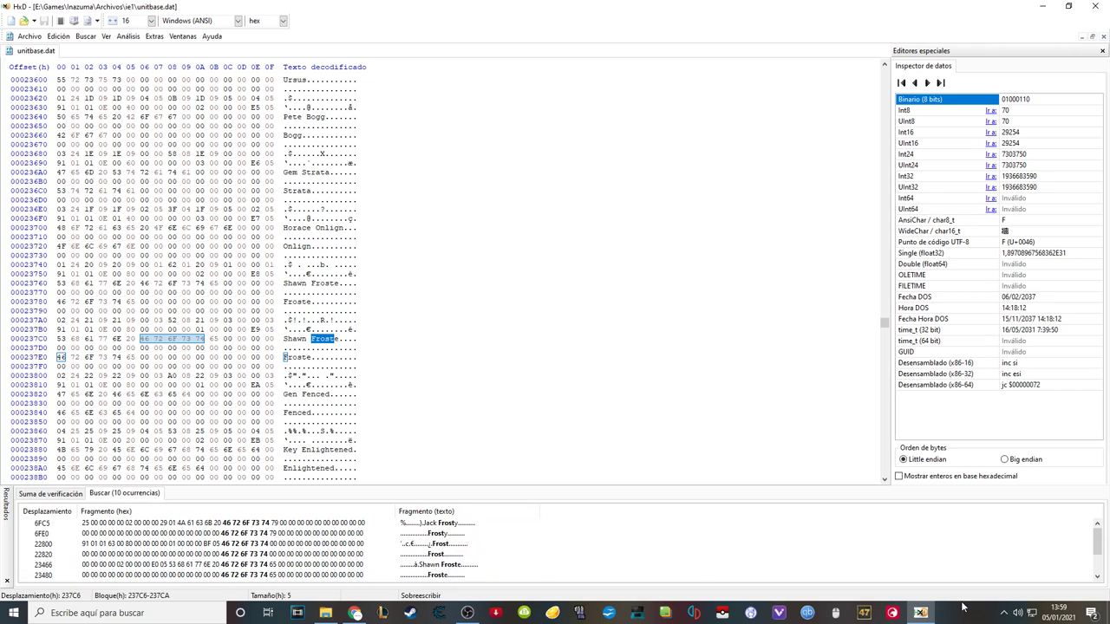
{"action": "left_click", "coordinate": [1096, 544]}
{"action": "mouse_move", "coordinate": [1096, 544]}
{"action": "left_mouse_down"}
{"action": "mouse_move", "coordinate": [1104, 575]}
{"action": "mouse_move", "coordinate": [1104, 539]}
{"action": "left_mouse_up"}
{"action": "left_click", "coordinate": [452, 545]}
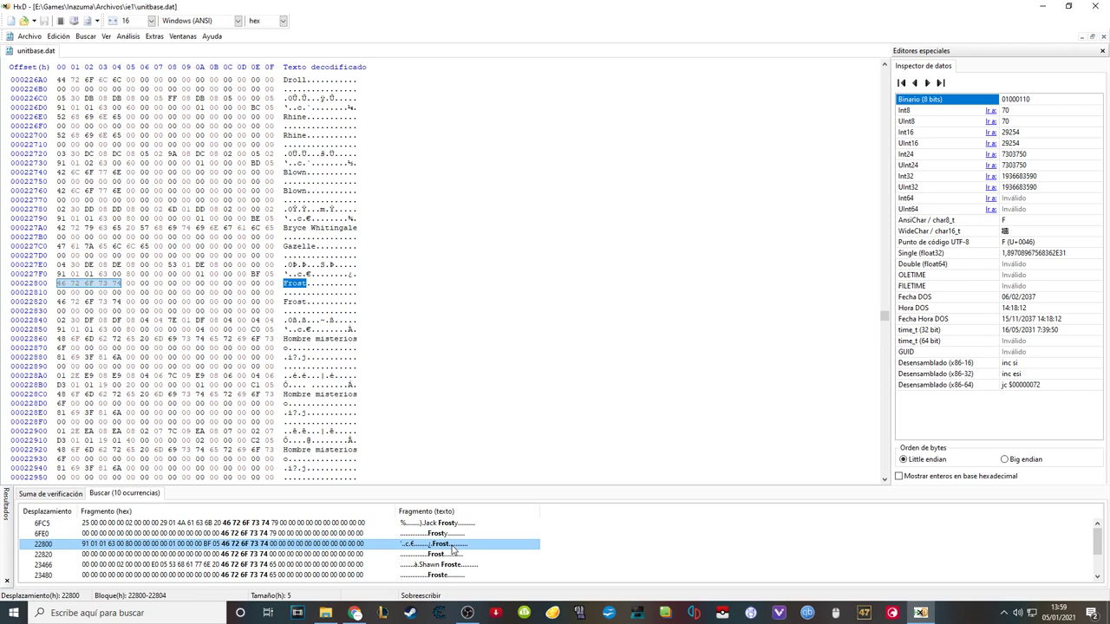
{"action": "left_click", "coordinate": [450, 567]}
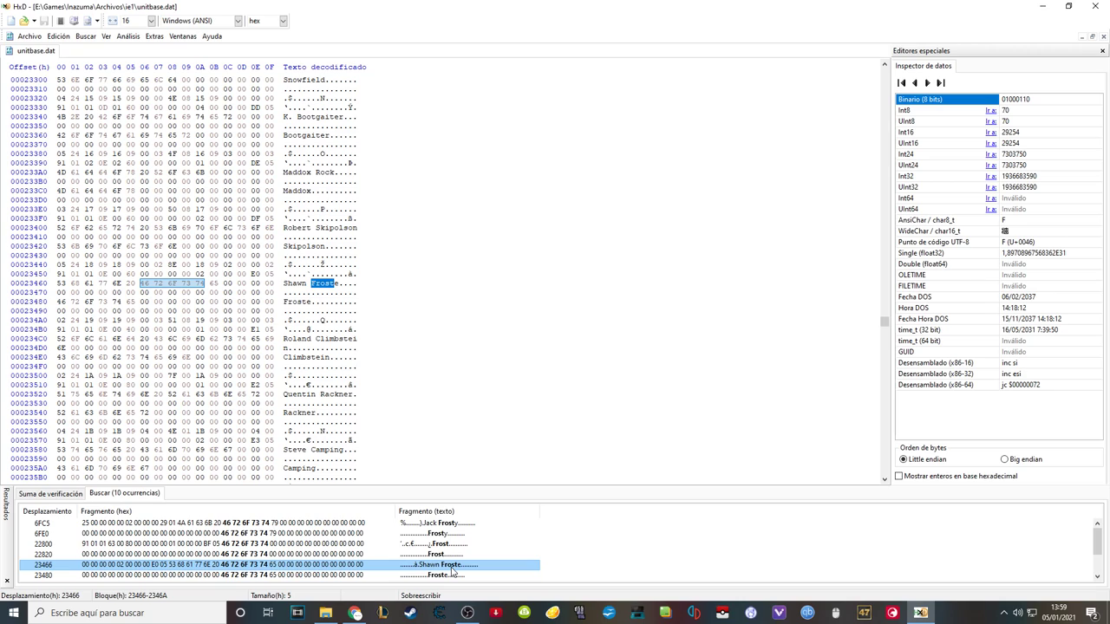
{"action": "scroll", "coordinate": [451, 570], "scroll_direction": "down", "scroll_amount": 1}
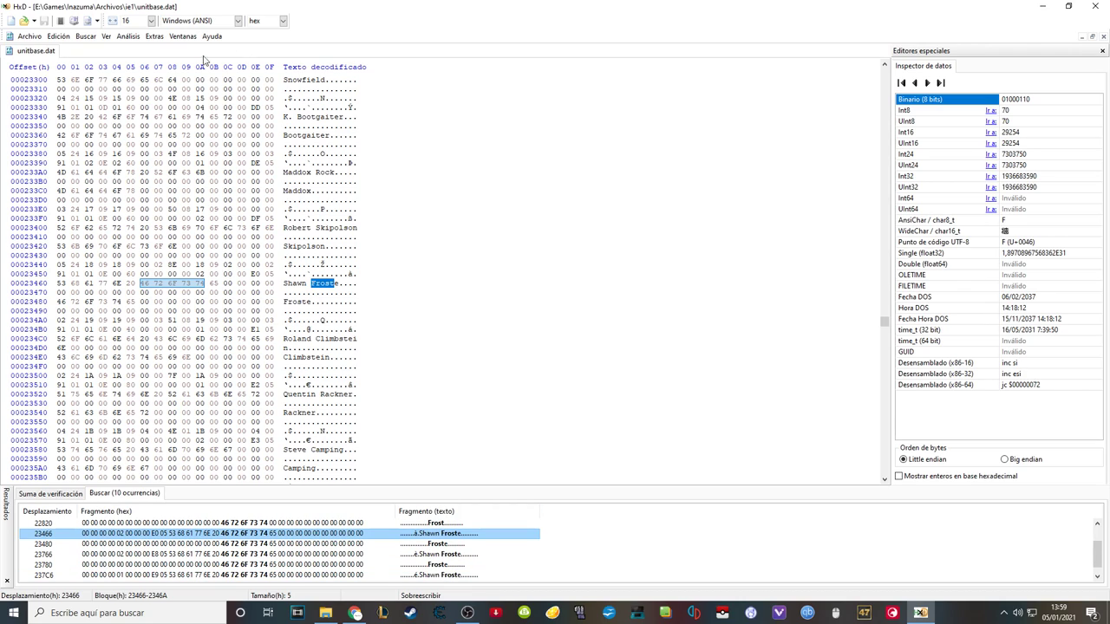
Find all occurrences of "thor" in unitbase.dat and go to the Thor Stoutberg match.
{"action": "left_click", "coordinate": [85, 37]}
{"action": "left_click", "coordinate": [98, 50]}
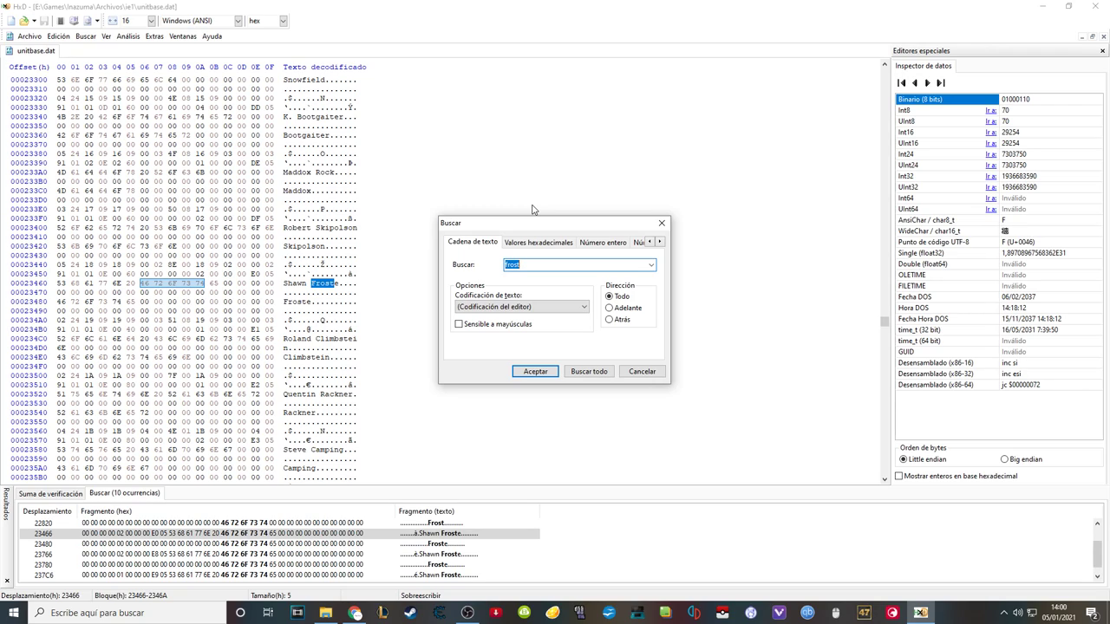
{"action": "key", "text": "End"}
{"action": "left_click", "coordinate": [598, 371]}
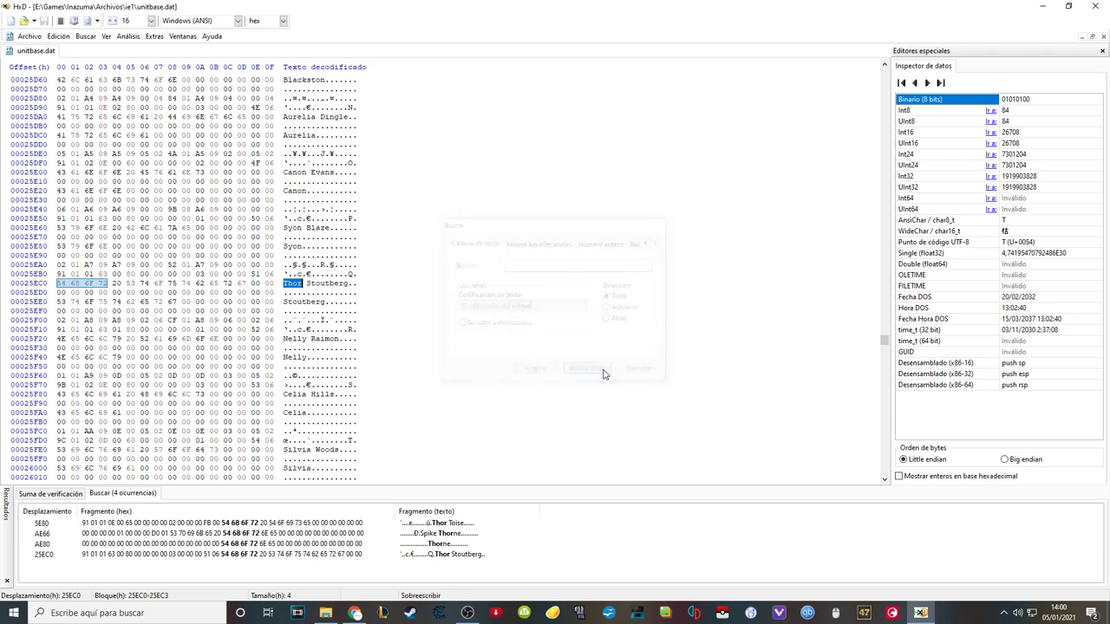
{"action": "left_click", "coordinate": [456, 560]}
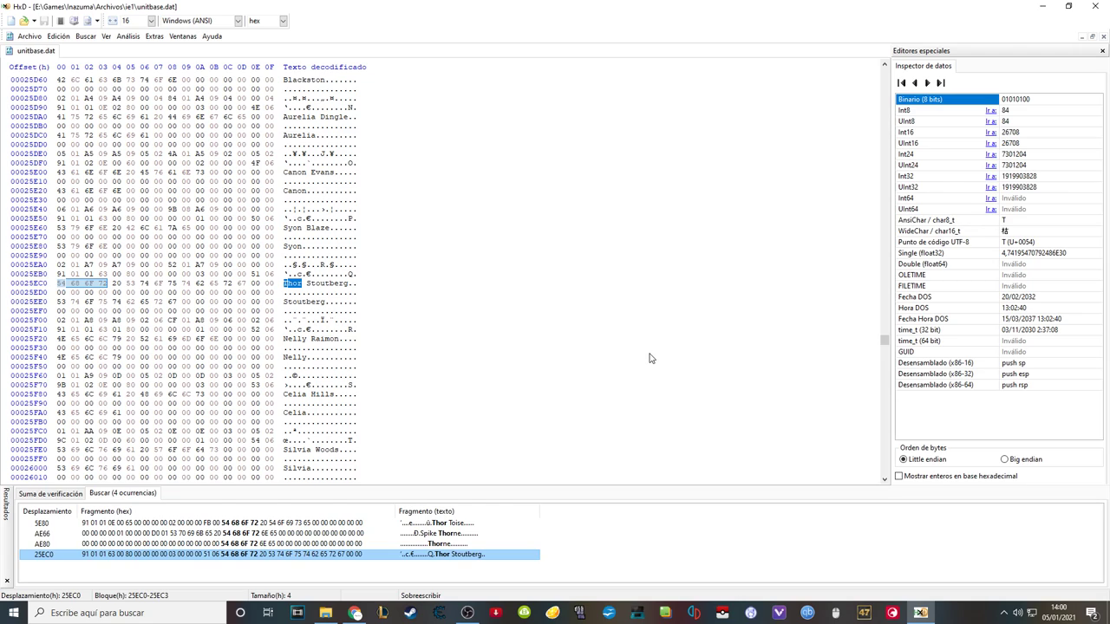
Find all occurrences of "silvia" in unitbase.dat and compare the Silvia Woods matches at offsets 5A0 and 25FE0.
{"action": "left_click", "coordinate": [85, 36]}
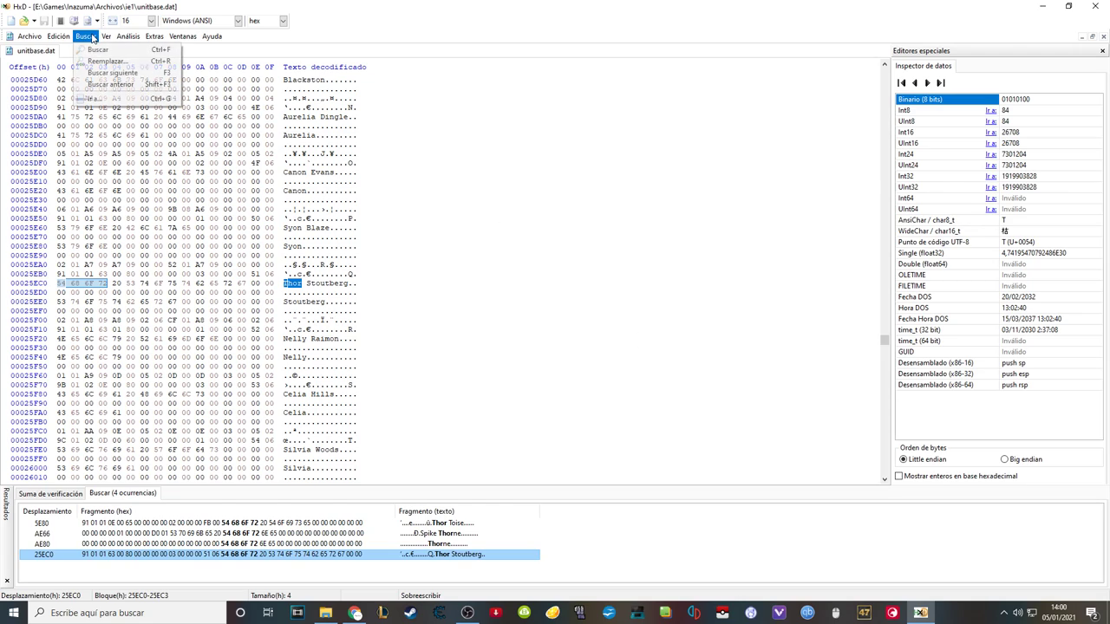
{"action": "left_click", "coordinate": [100, 50]}
{"action": "type", "text": "silvia"}
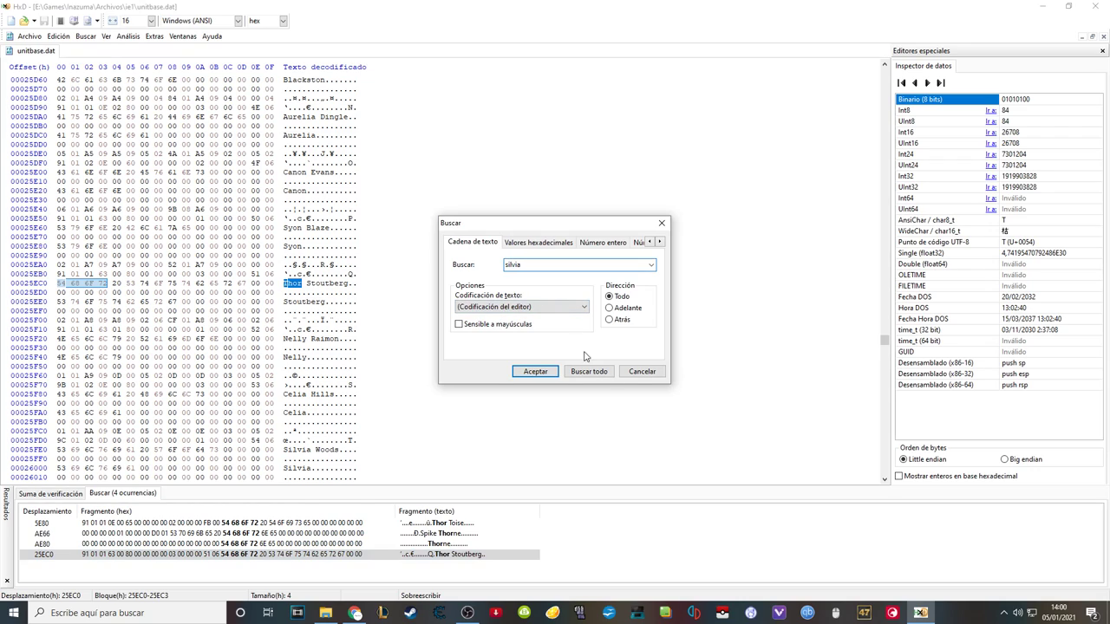
{"action": "left_click", "coordinate": [598, 372]}
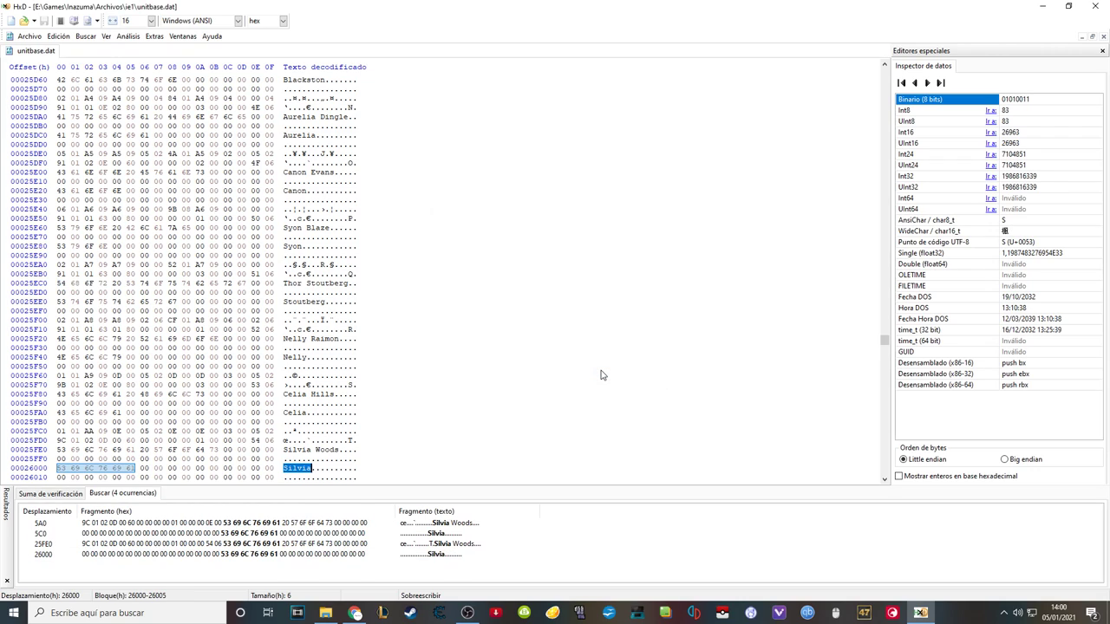
{"action": "left_click", "coordinate": [465, 544]}
{"action": "left_click", "coordinate": [465, 524]}
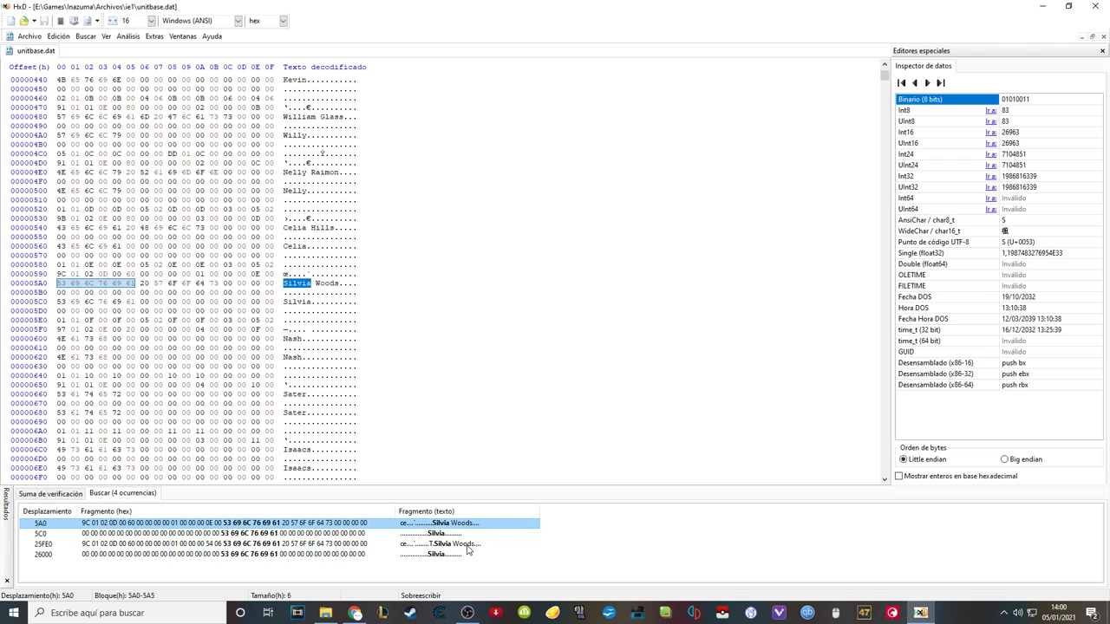
{"action": "left_click", "coordinate": [467, 544]}
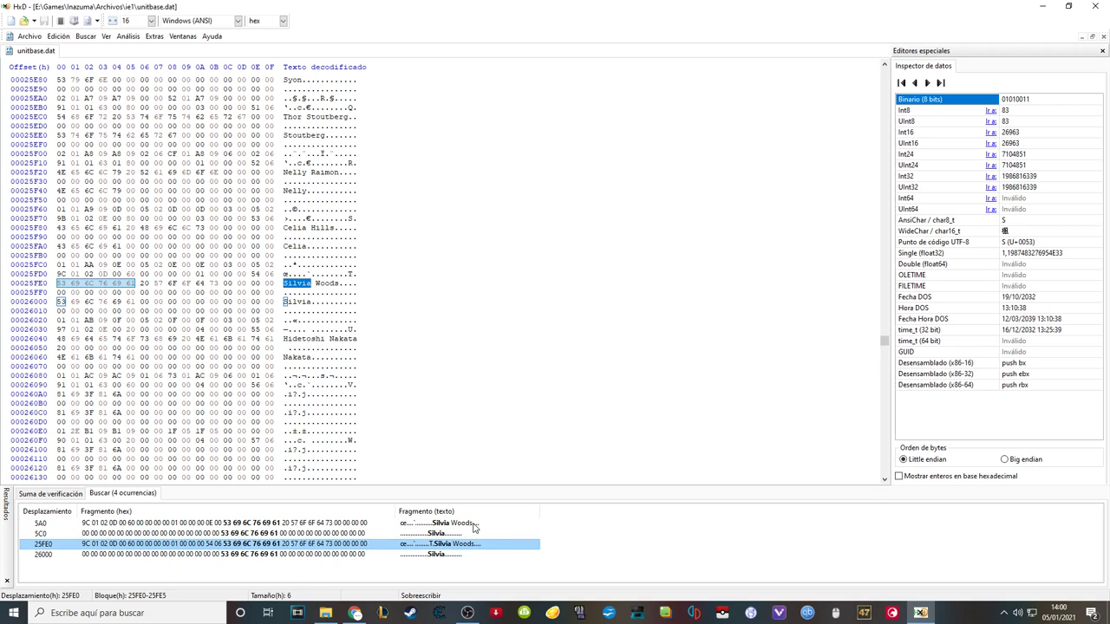
{"action": "left_click", "coordinate": [477, 526]}
{"action": "left_click", "coordinate": [462, 546]}
{"action": "left_click", "coordinate": [467, 524]}
{"action": "left_click", "coordinate": [473, 546]}
Find all occurrences of "sharp" in unitbase.dat and compare the Jude Sharp matches at offsets AE5 and 18245.
{"action": "left_click", "coordinate": [85, 36]}
{"action": "left_click", "coordinate": [98, 52]}
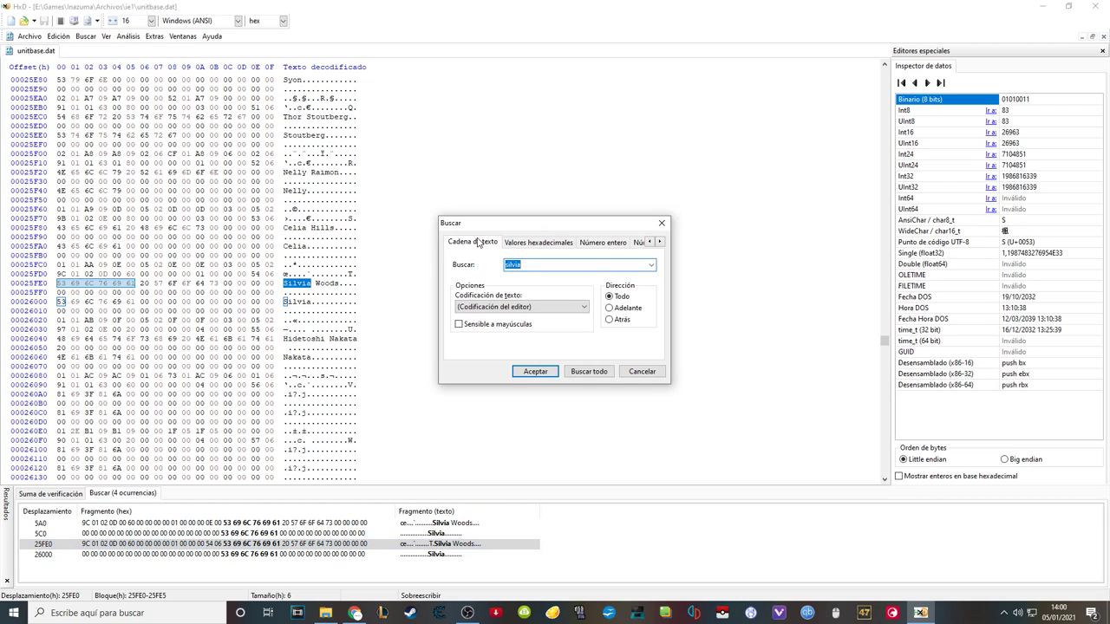
{"action": "type", "text": "sharo"}
{"action": "left_click", "coordinate": [605, 376]}
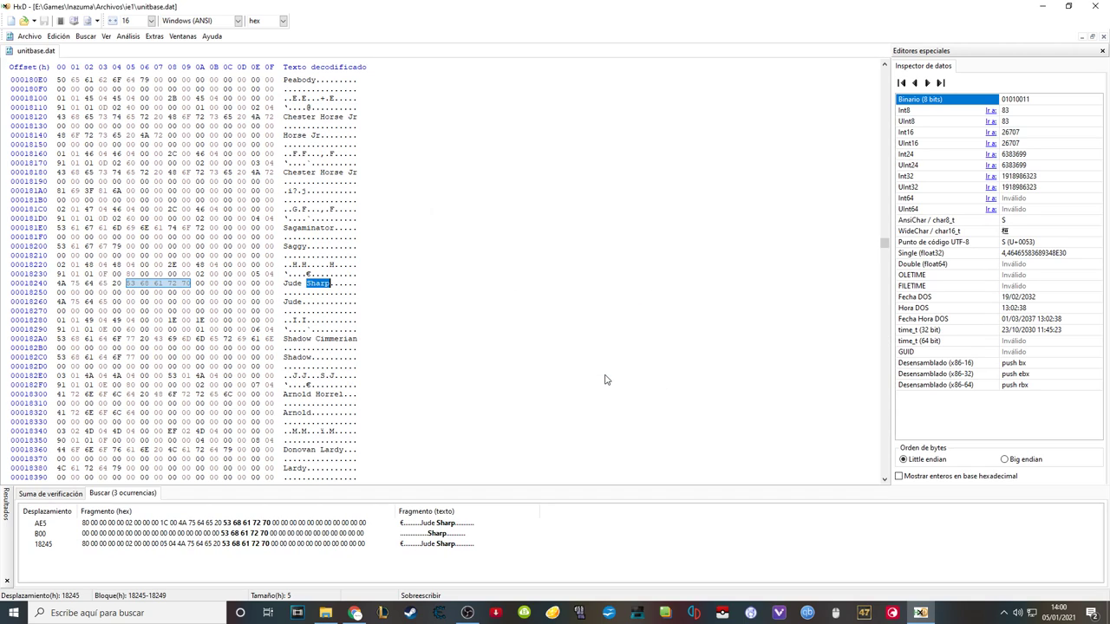
{"action": "left_click", "coordinate": [444, 523]}
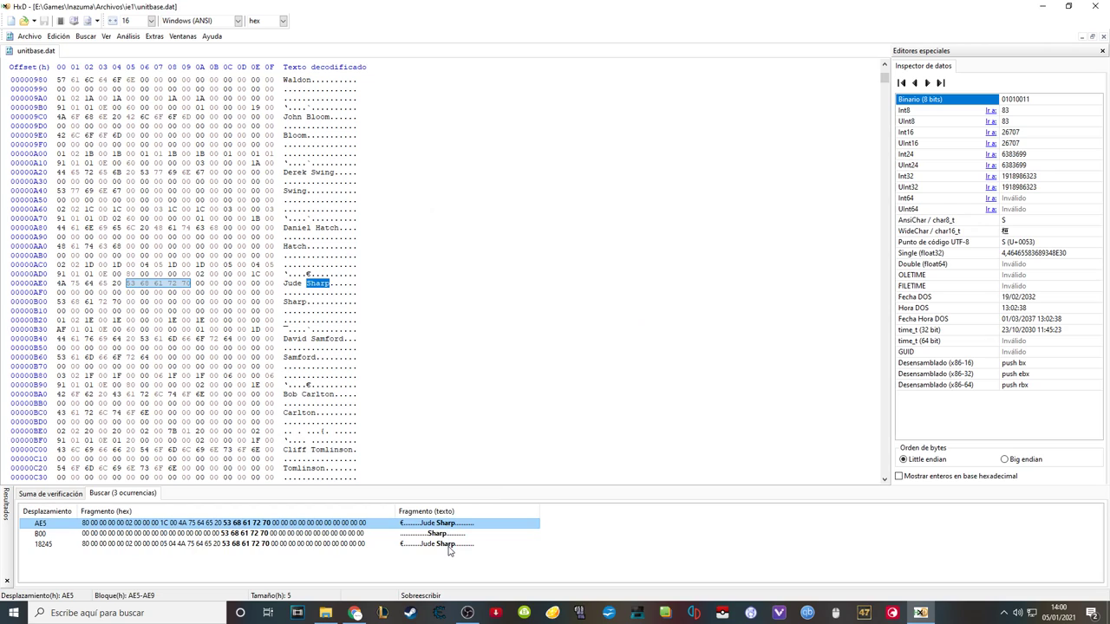
{"action": "left_click", "coordinate": [448, 544]}
{"action": "left_click", "coordinate": [454, 525]}
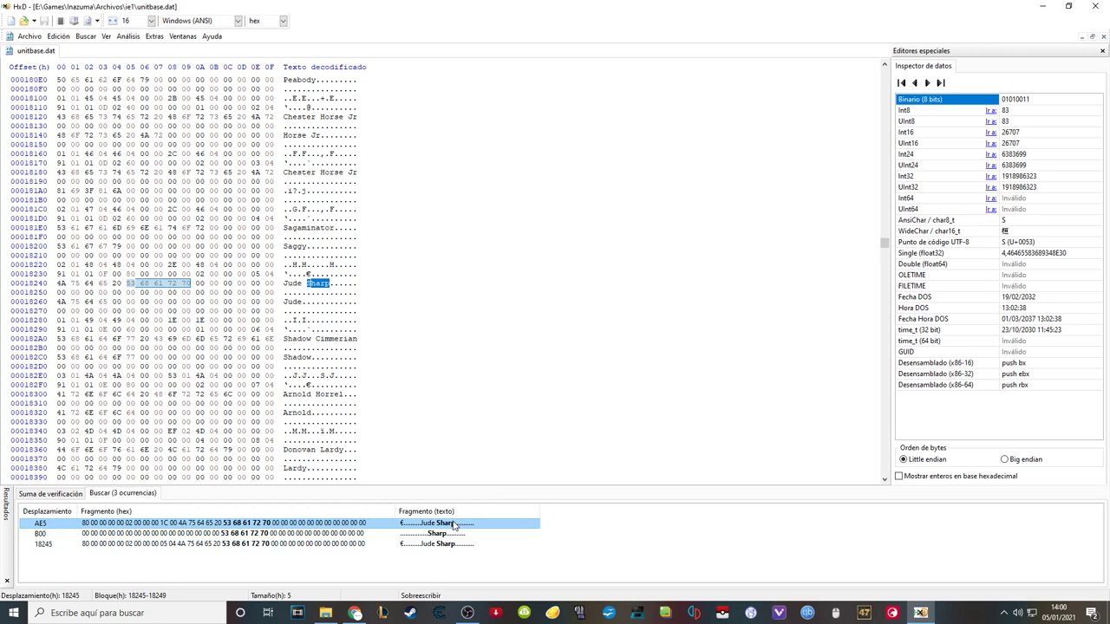
{"action": "left_click", "coordinate": [455, 545]}
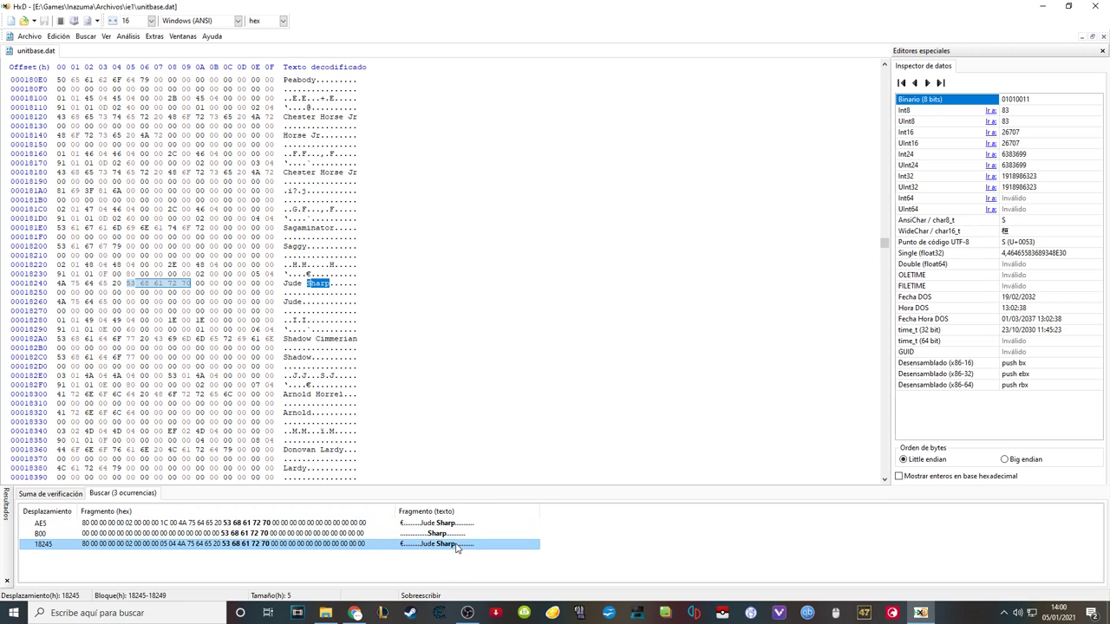
{"action": "left_click", "coordinate": [452, 524]}
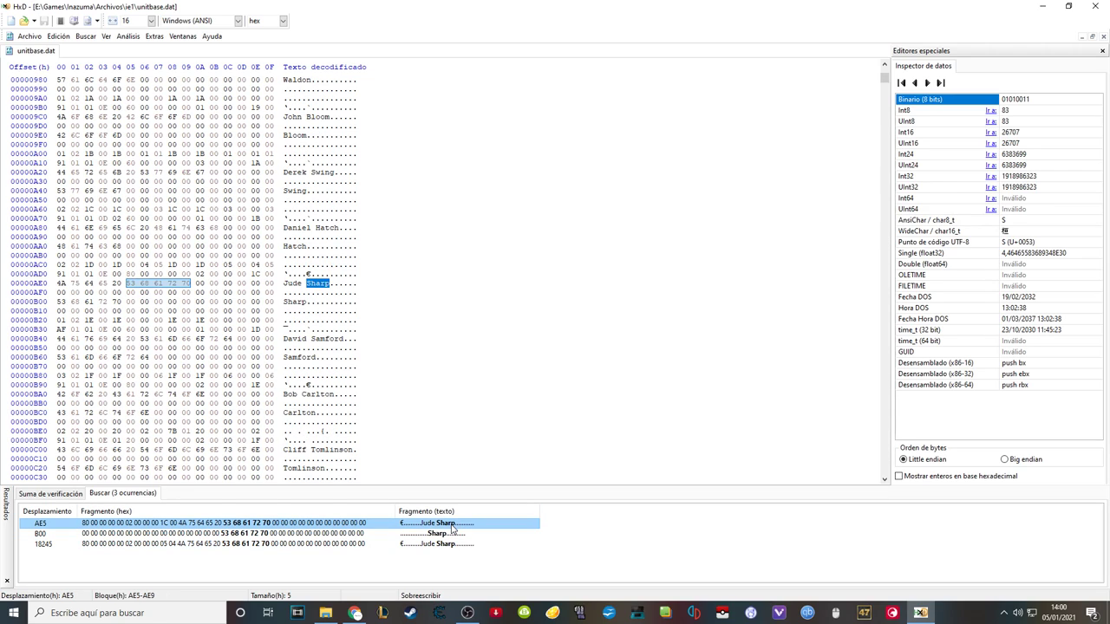
Find all occurrences of "canon" in unitbase.dat and go to the Canon Evans match at offset 25E00.
{"action": "left_click", "coordinate": [84, 35]}
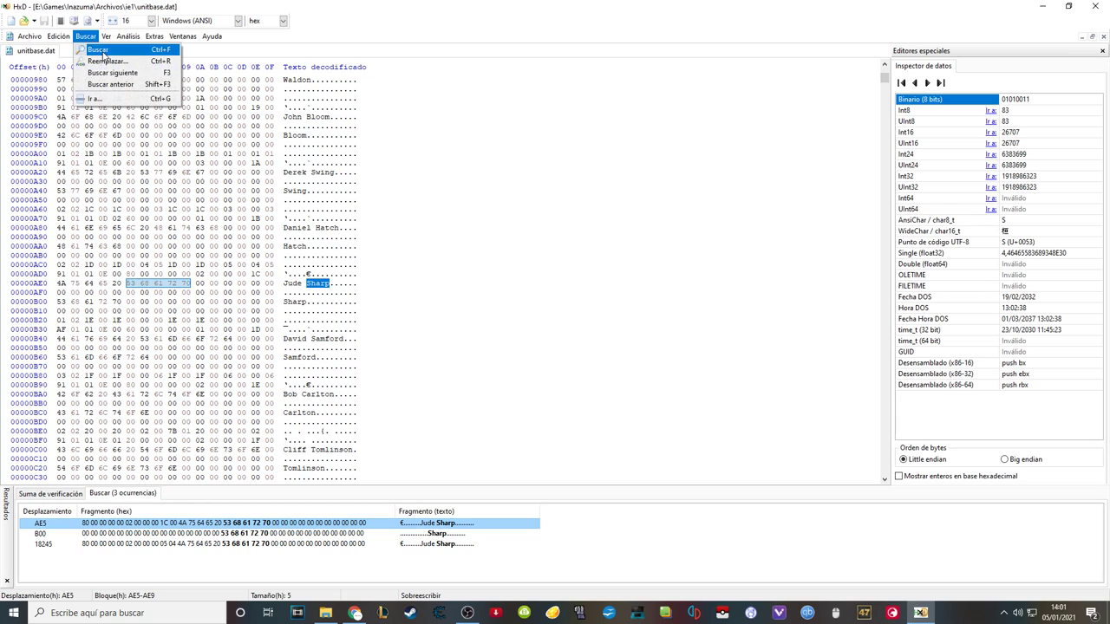
{"action": "left_click", "coordinate": [105, 52]}
{"action": "type", "text": "canon"}
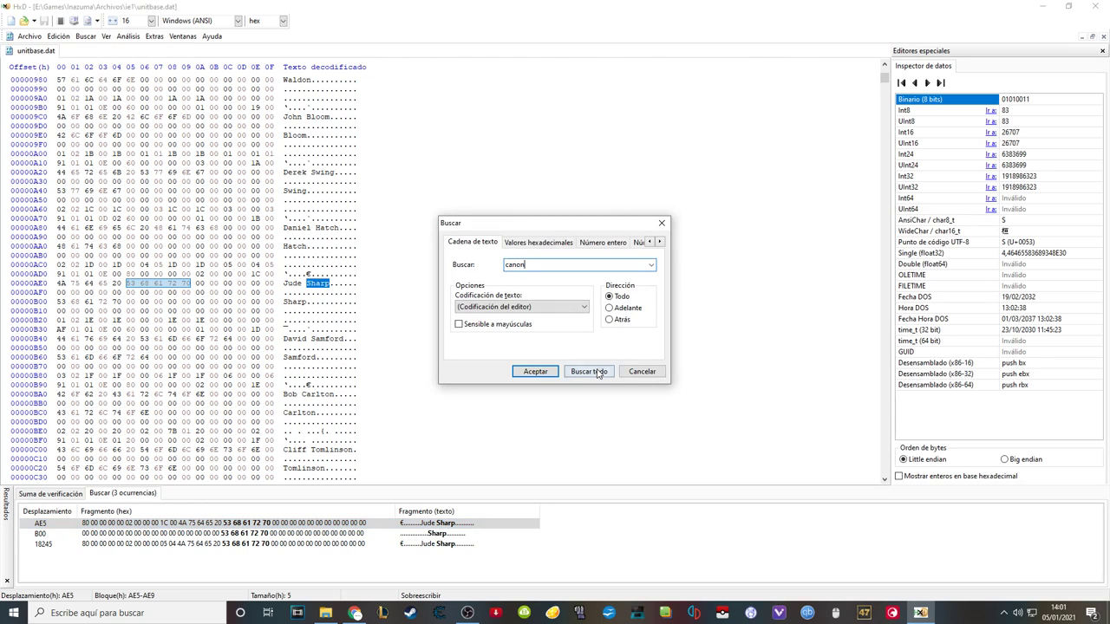
{"action": "left_click", "coordinate": [589, 371]}
{"action": "left_click", "coordinate": [461, 525]}
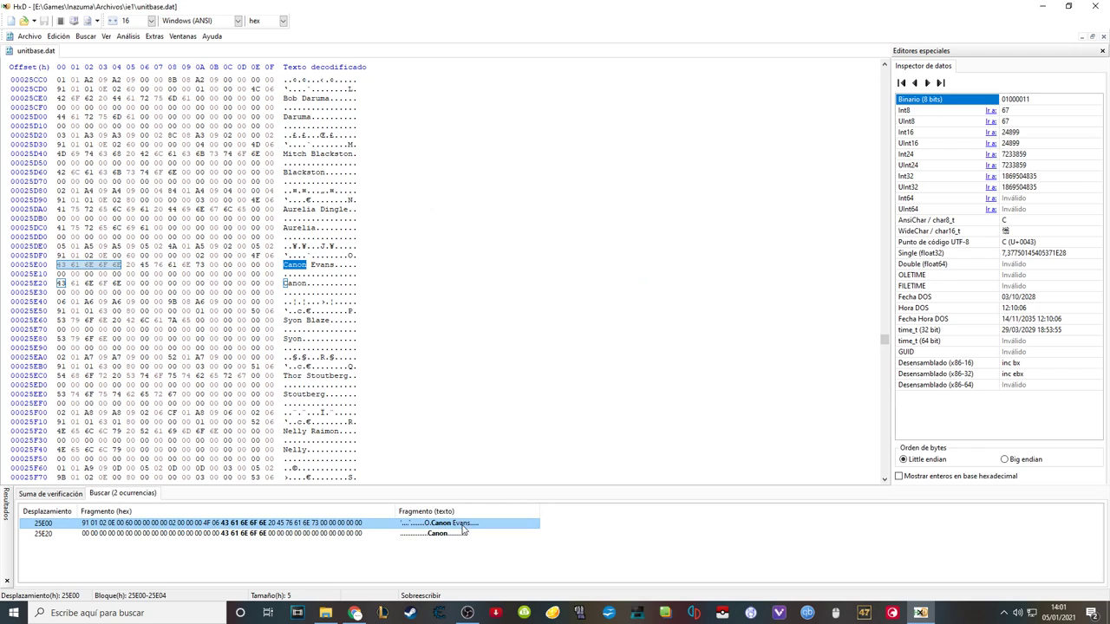
{"action": "left_click", "coordinate": [320, 282]}
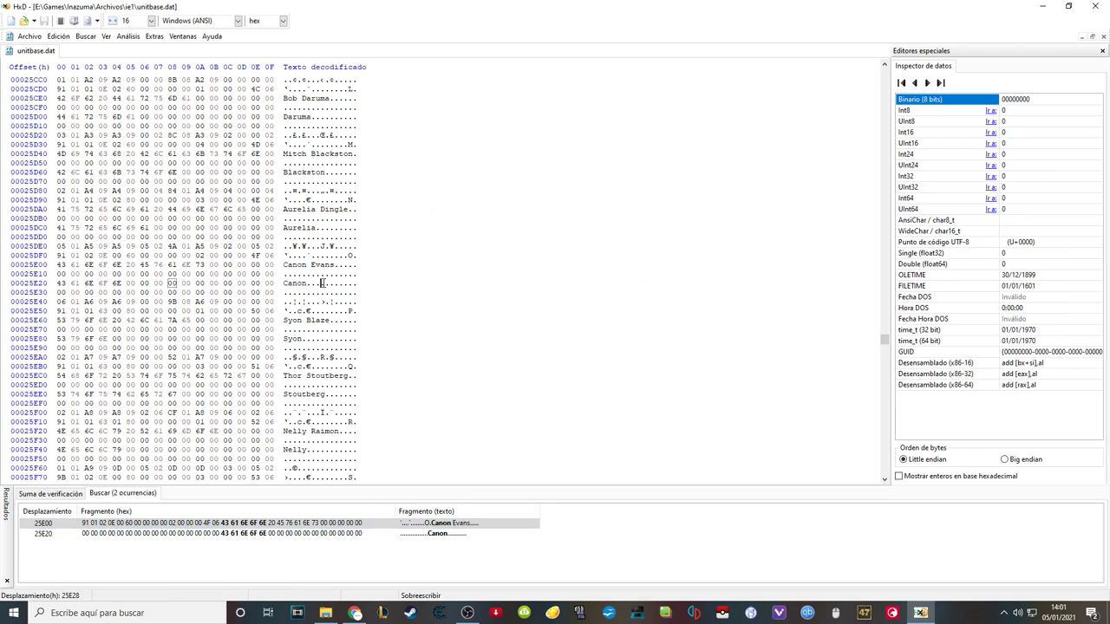
{"action": "left_click", "coordinate": [312, 265]}
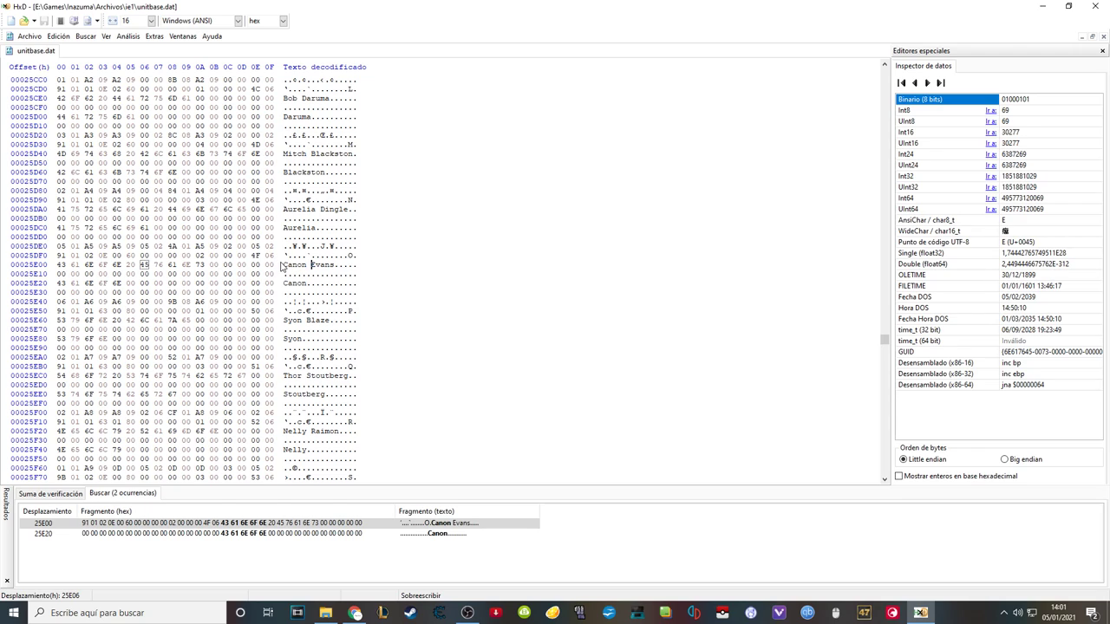
{"action": "left_click_drag", "start_coordinate": [284, 264], "coordinate": [357, 283]}
{"action": "left_click_drag", "start_coordinate": [290, 293], "coordinate": [320, 459]}
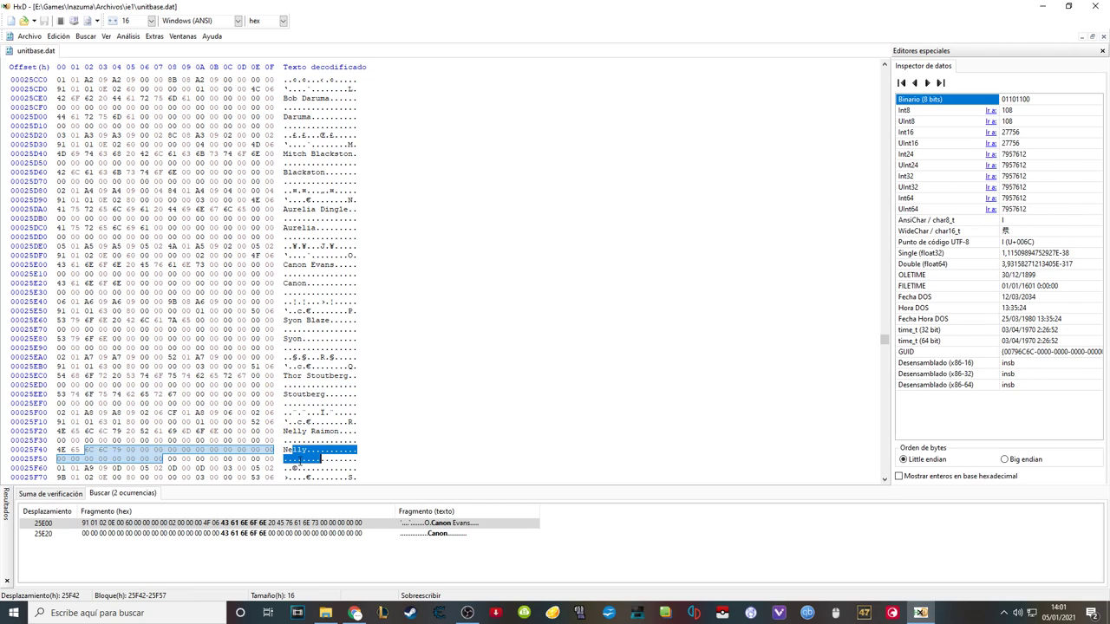
{"action": "left_click", "coordinate": [338, 295]}
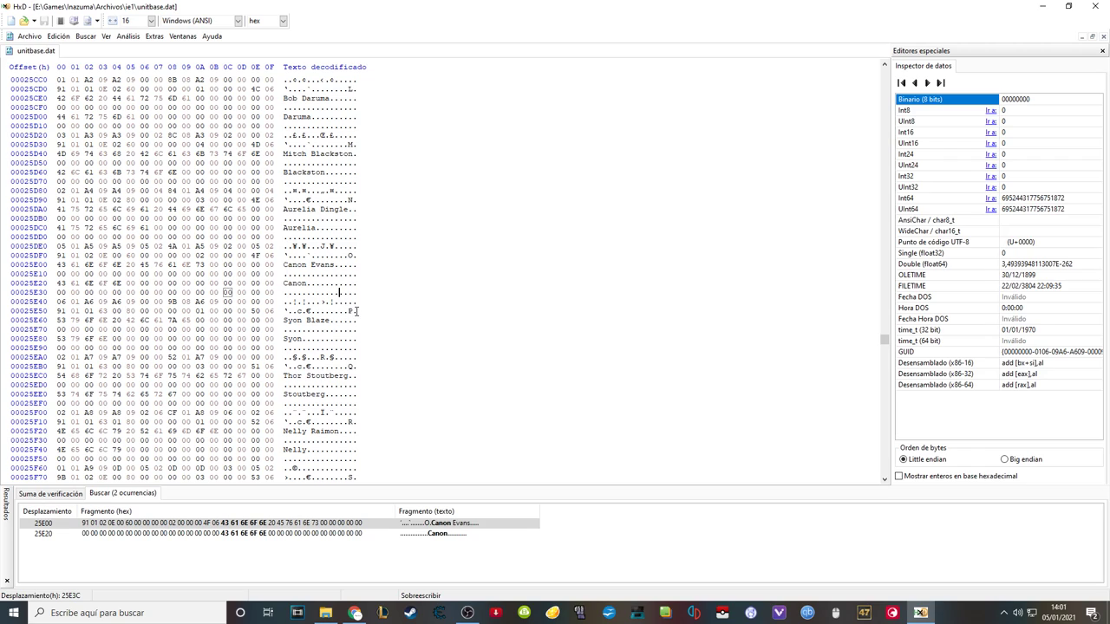
Copy the data block at offsets 25E44-25E5F, just before the name Syon Blaze.
{"action": "left_click_drag", "start_coordinate": [355, 310], "coordinate": [302, 304]}
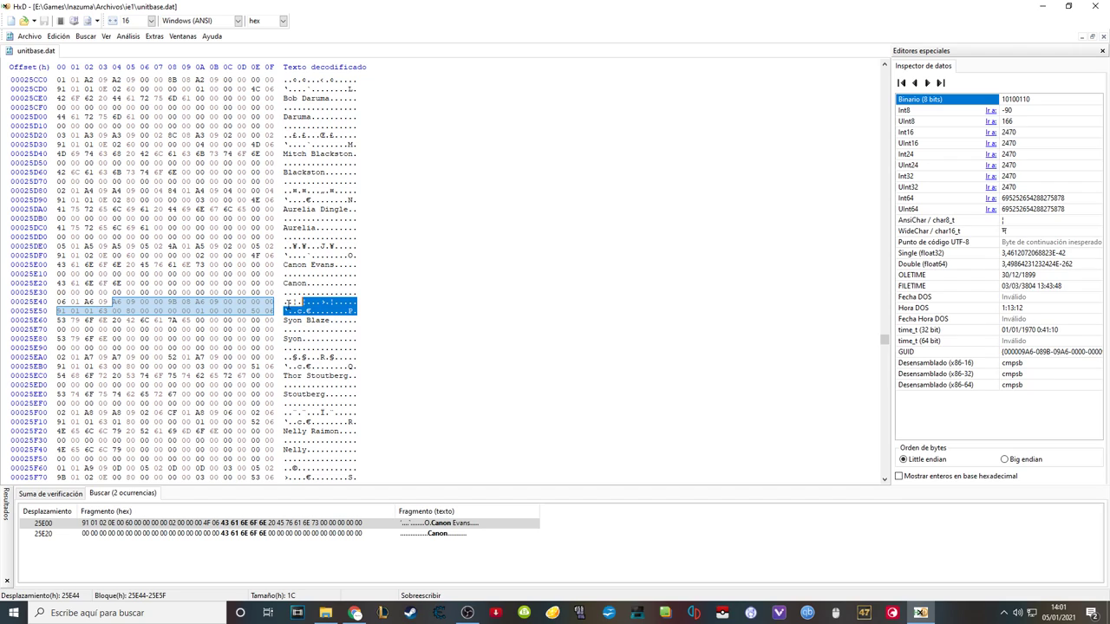
{"action": "right_click", "coordinate": [317, 307]}
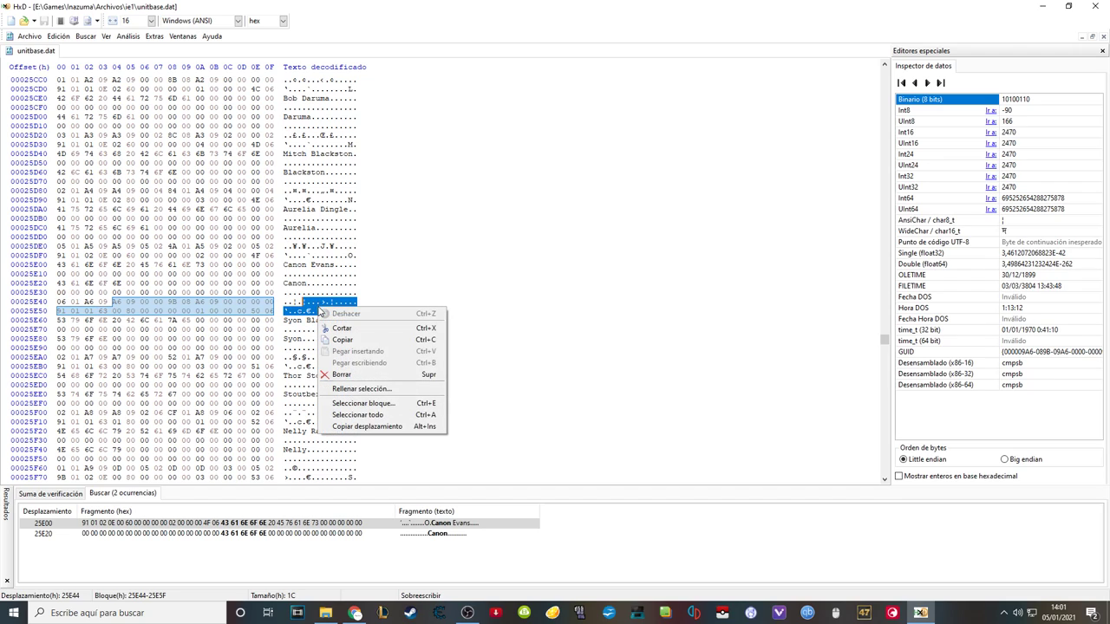
{"action": "left_click", "coordinate": [369, 342]}
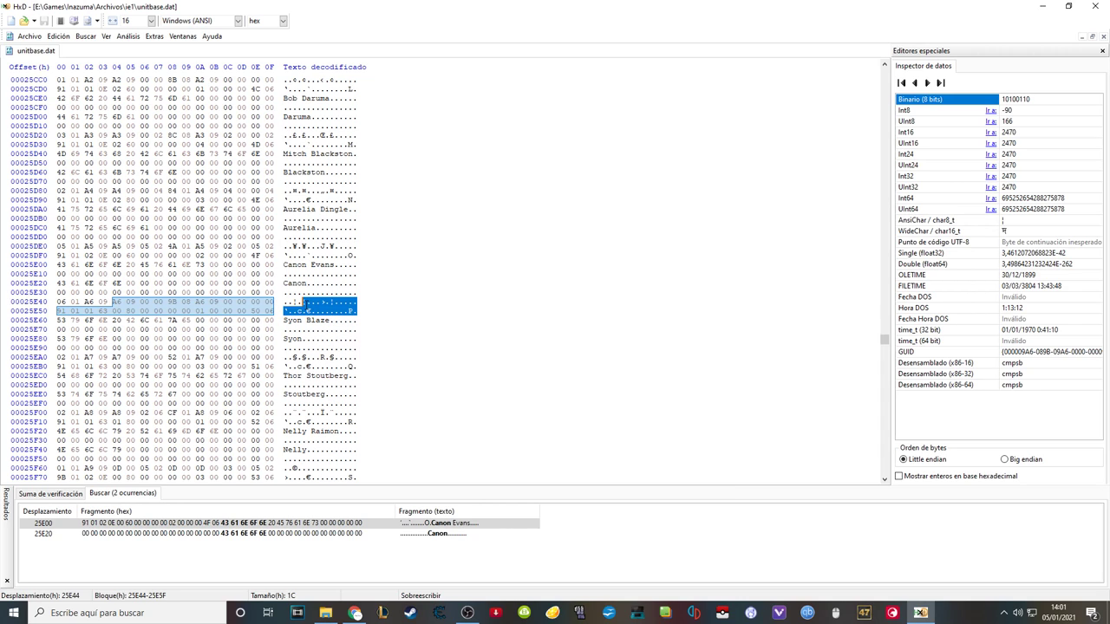
Replace the block at offsets A4-BF, just before the name Nathan Swift, with the copied Syon Blaze data and save the file.
{"action": "left_click_drag", "start_coordinate": [885, 340], "coordinate": [885, 72]}
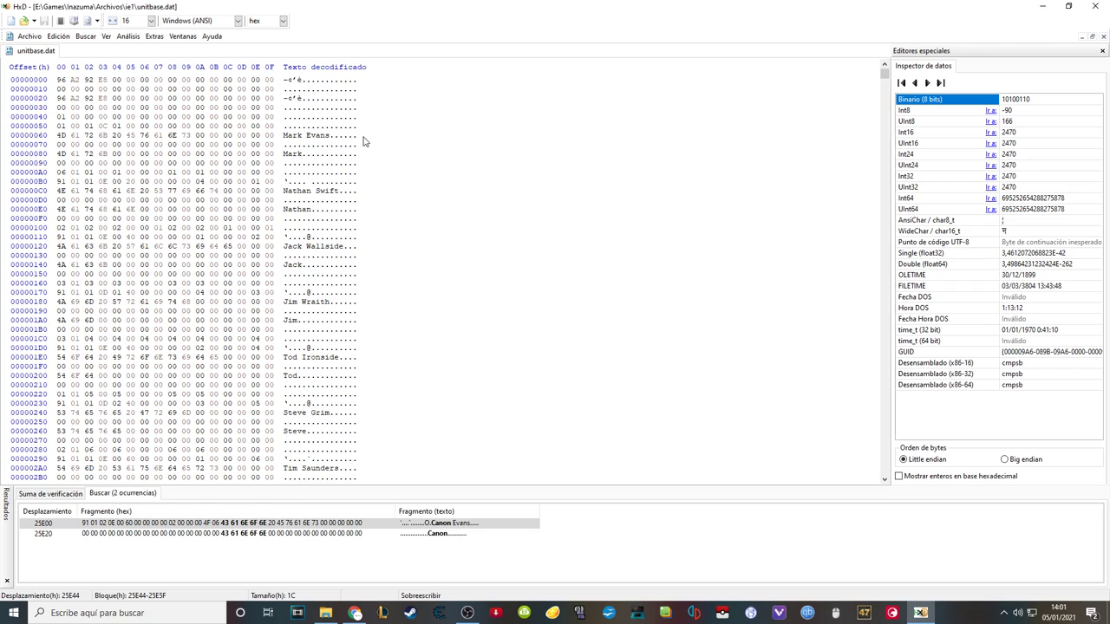
{"action": "left_click", "coordinate": [302, 153]}
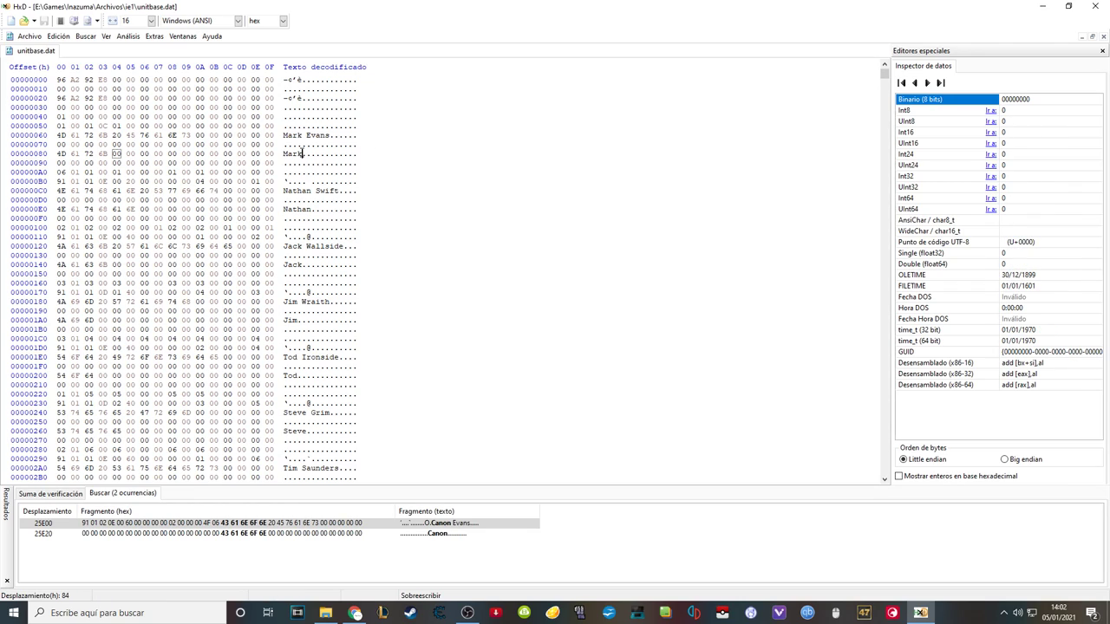
{"action": "left_click_drag", "start_coordinate": [356, 181], "coordinate": [303, 174]}
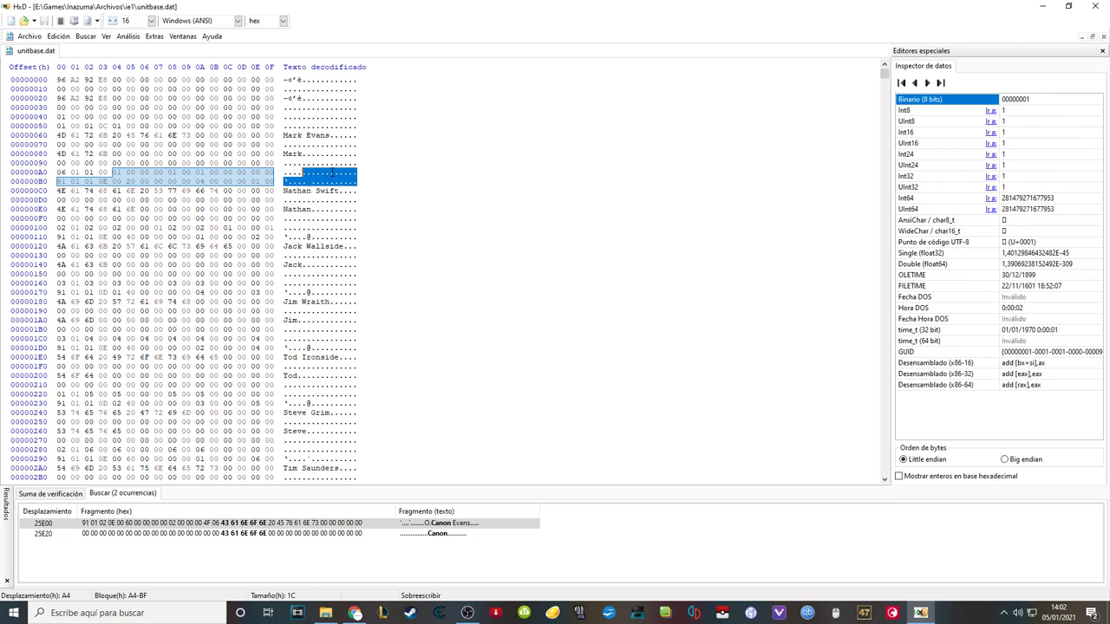
{"action": "right_click", "coordinate": [333, 175]}
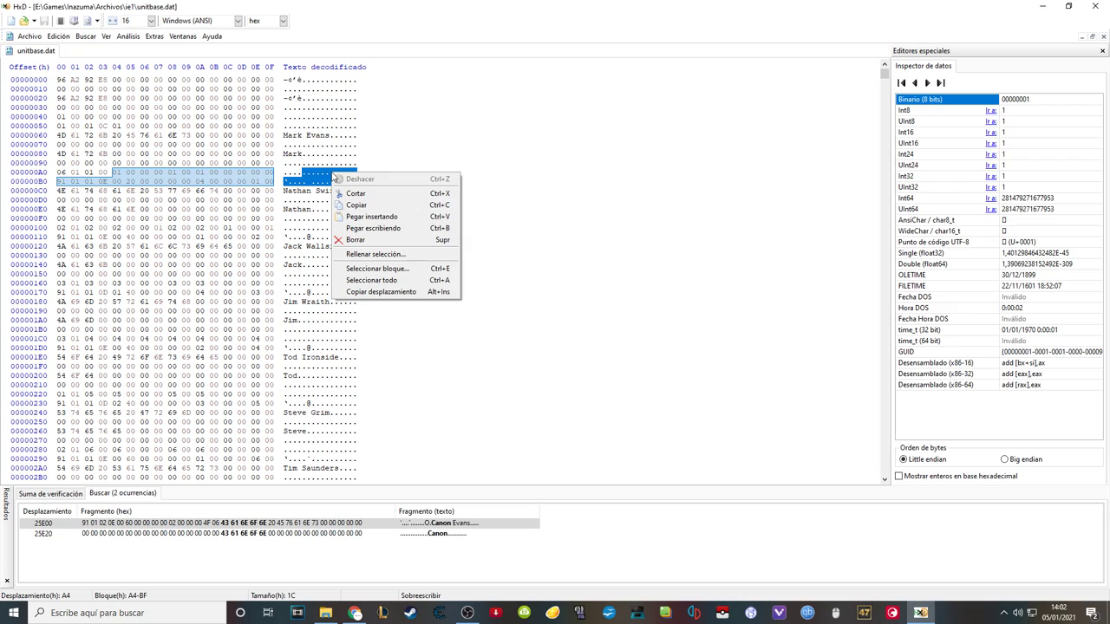
{"action": "left_click", "coordinate": [413, 217]}
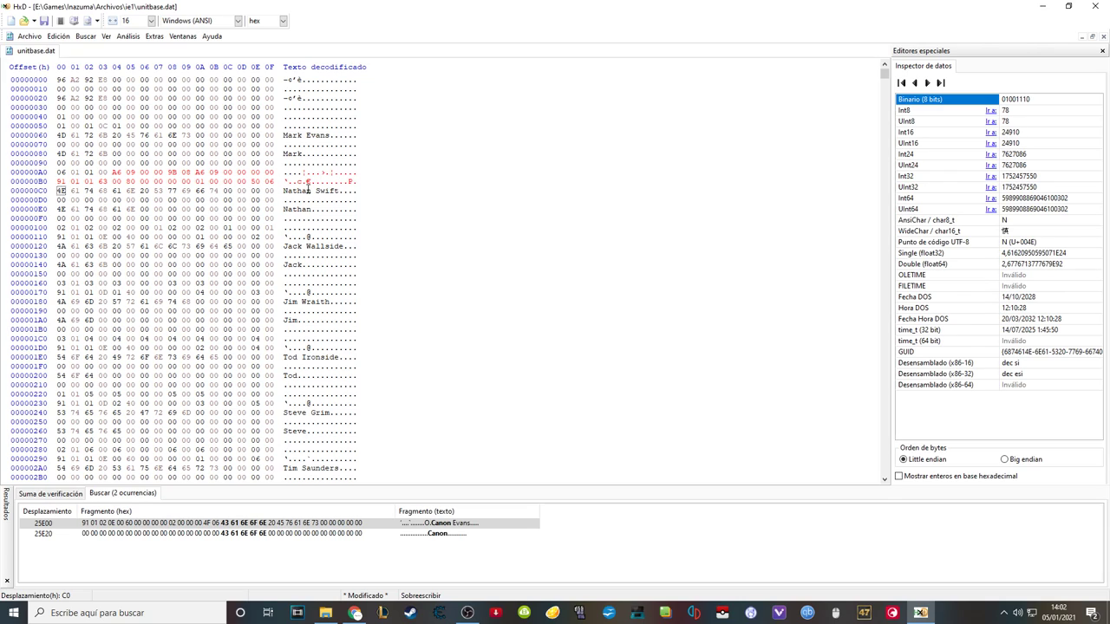
{"action": "left_click", "coordinate": [47, 21]}
Replace the block at 104-11F before Jack Wallside with the copied Syon Blaze data, save, and compare it with Nathan Swift's block.
{"action": "left_click_drag", "start_coordinate": [356, 239], "coordinate": [302, 228]}
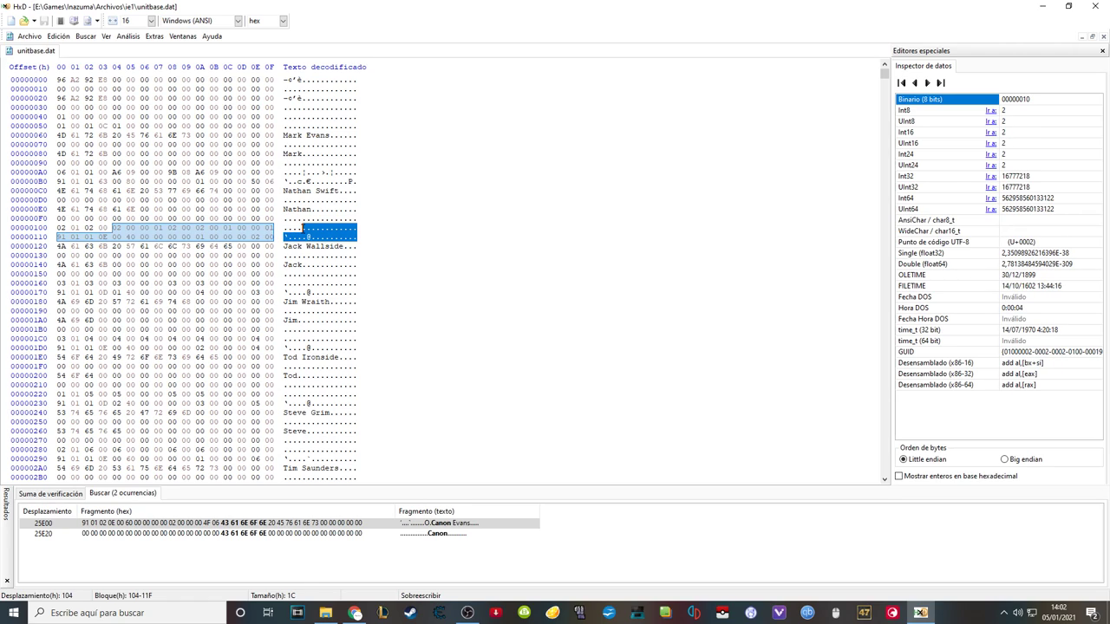
{"action": "right_click", "coordinate": [323, 228]}
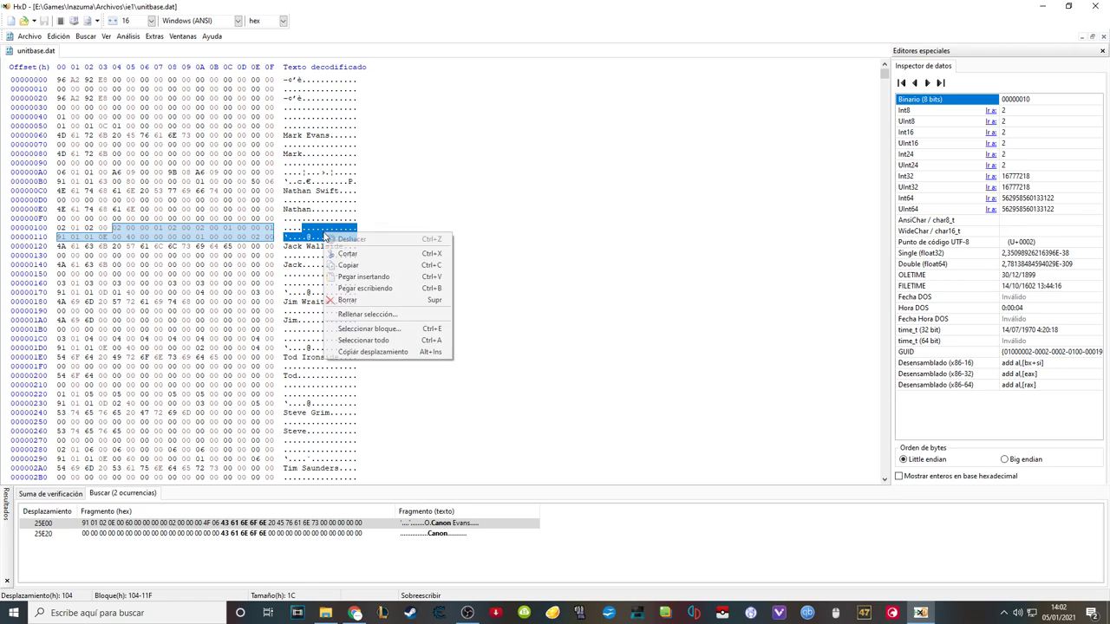
{"action": "left_click", "coordinate": [366, 282]}
{"action": "left_click", "coordinate": [43, 20]}
{"action": "left_click_drag", "start_coordinate": [301, 177], "coordinate": [340, 177]}
{"action": "left_click_drag", "start_coordinate": [302, 236], "coordinate": [338, 236]}
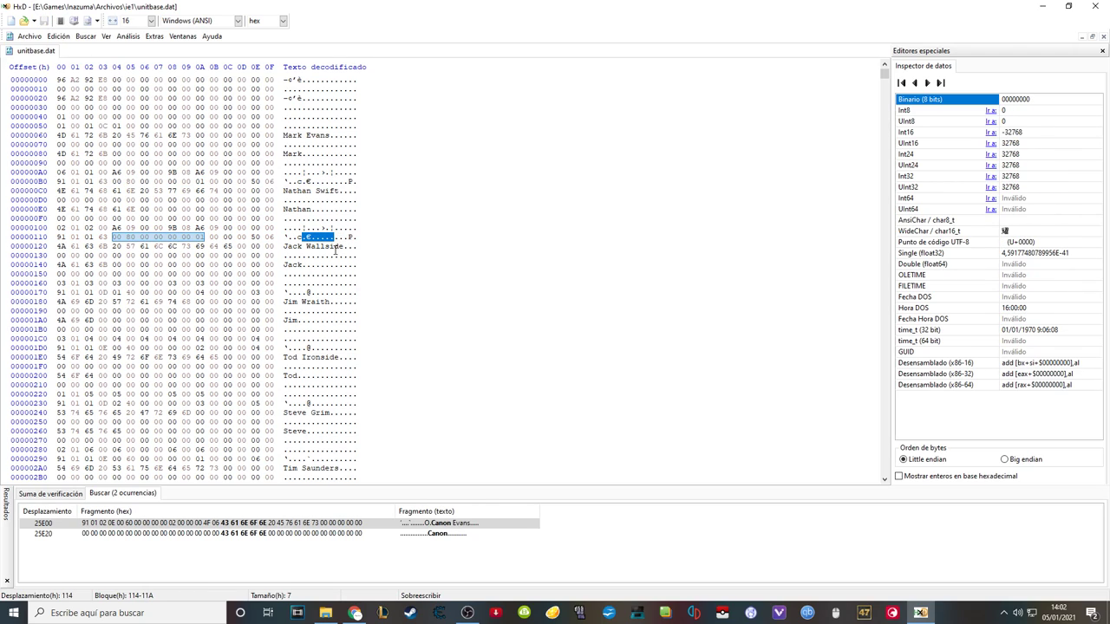
{"action": "left_click", "coordinate": [310, 293]}
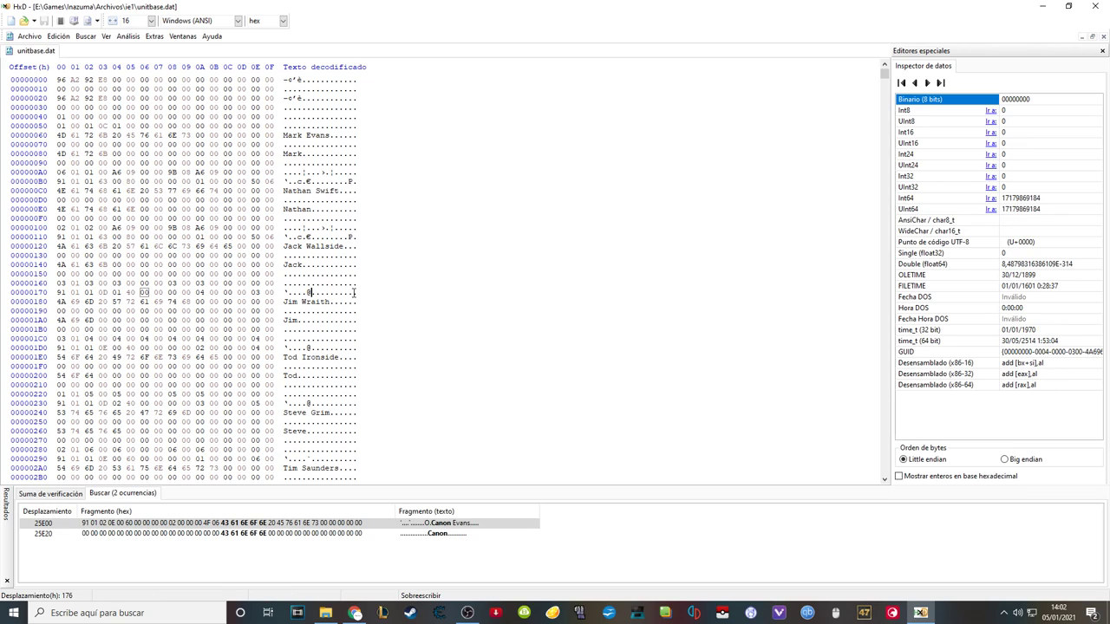
{"action": "left_click_drag", "start_coordinate": [354, 293], "coordinate": [303, 283]}
{"action": "right_click", "coordinate": [324, 293]}
{"action": "left_click", "coordinate": [367, 335]}
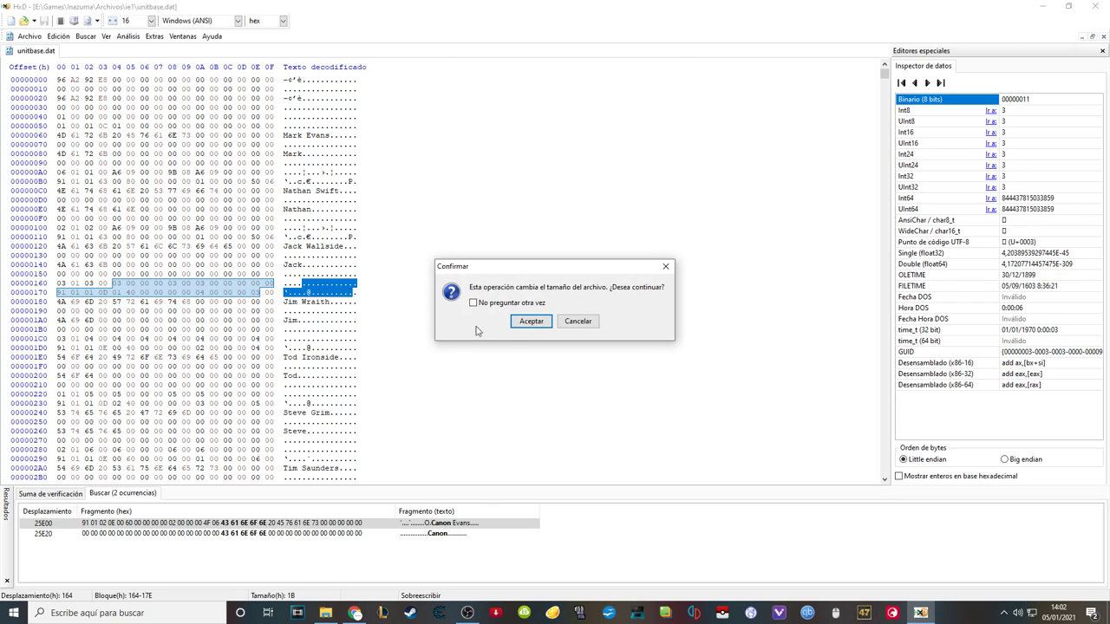
{"action": "left_click", "coordinate": [593, 324]}
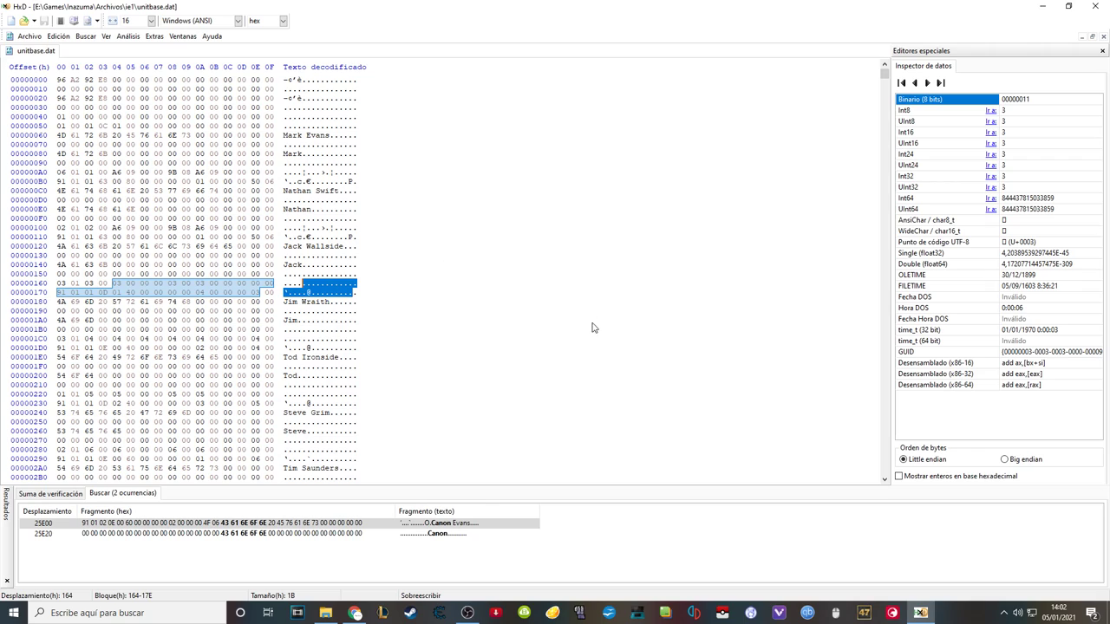
Replace the block at offsets 164-17F, just before the name Jim Wraith, with the copied Syon Blaze data.
{"action": "left_click", "coordinate": [355, 295]}
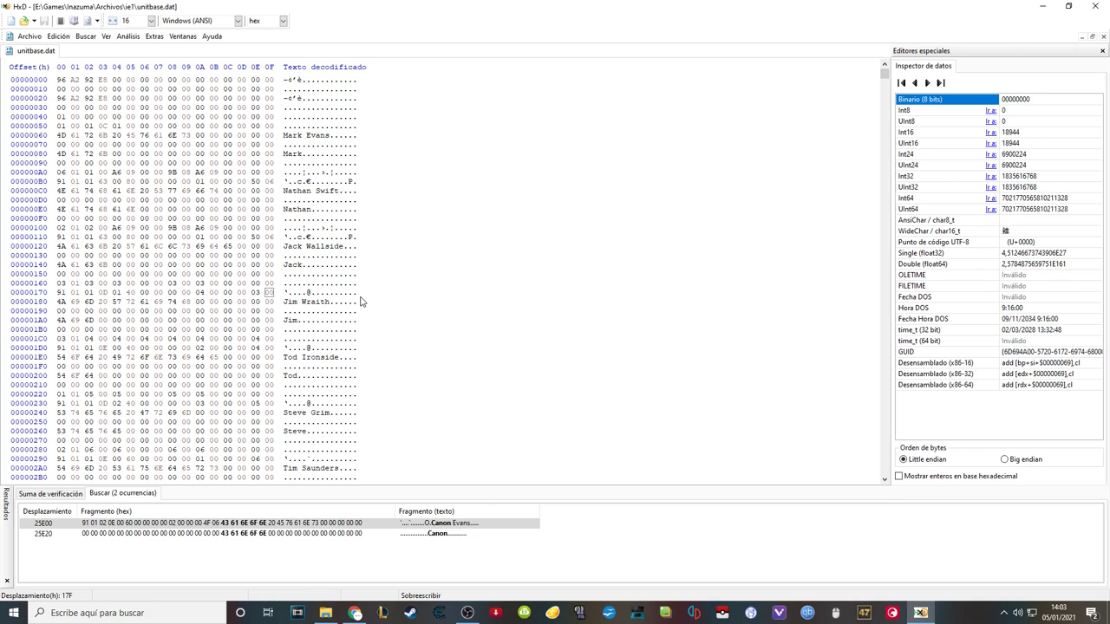
{"action": "left_click_drag", "start_coordinate": [355, 293], "coordinate": [302, 283]}
{"action": "right_click", "coordinate": [318, 288]}
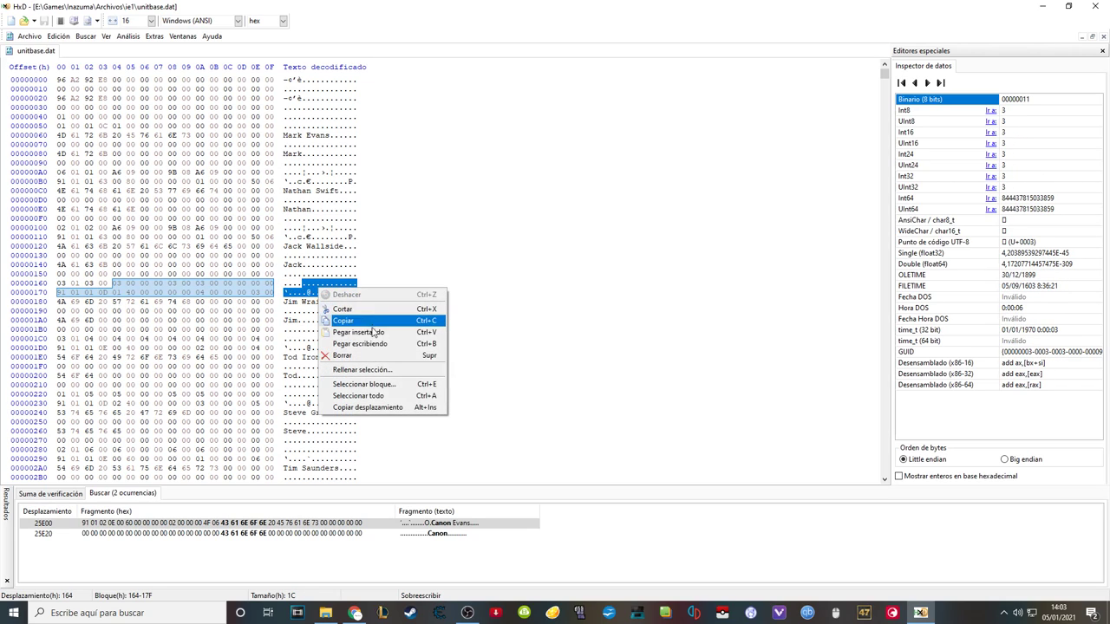
{"action": "left_click", "coordinate": [375, 333]}
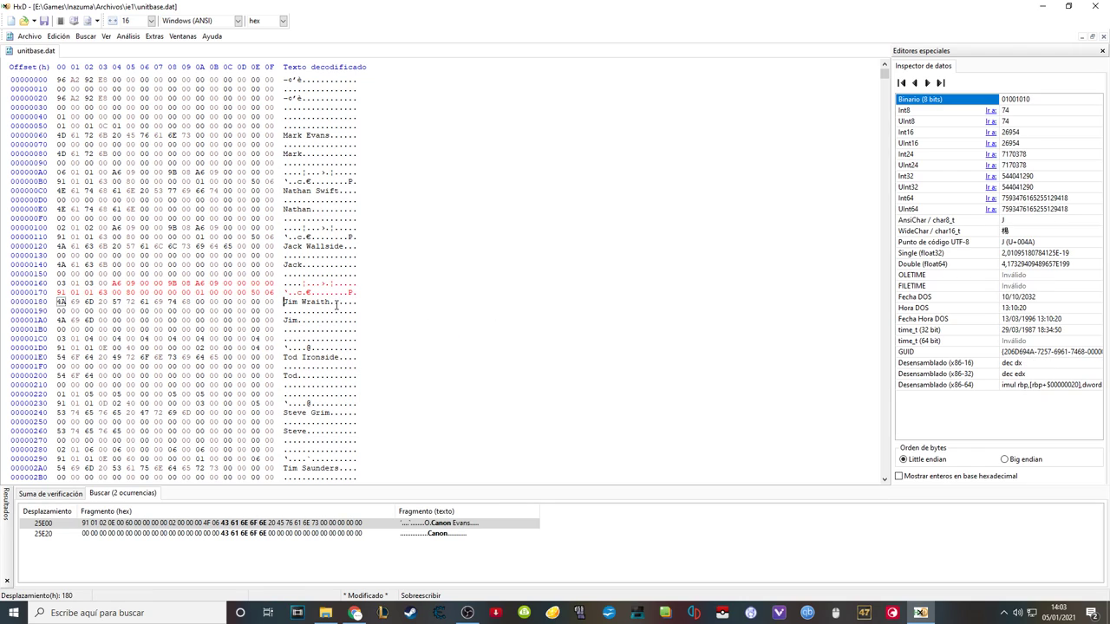
Save the file, replace the block at offsets 1C4-1DF before Tod Ironside with the copied Syon Blaze data, and save again.
{"action": "left_click", "coordinate": [42, 20]}
{"action": "left_click_drag", "start_coordinate": [357, 347], "coordinate": [302, 340]}
{"action": "right_click", "coordinate": [301, 340]}
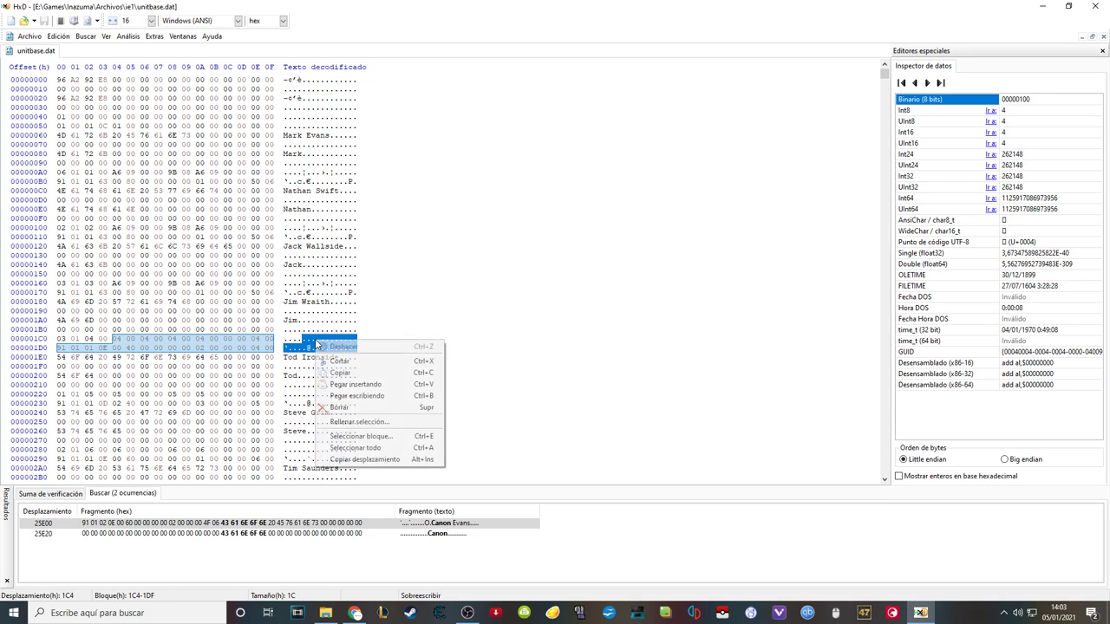
{"action": "left_click", "coordinate": [351, 381]}
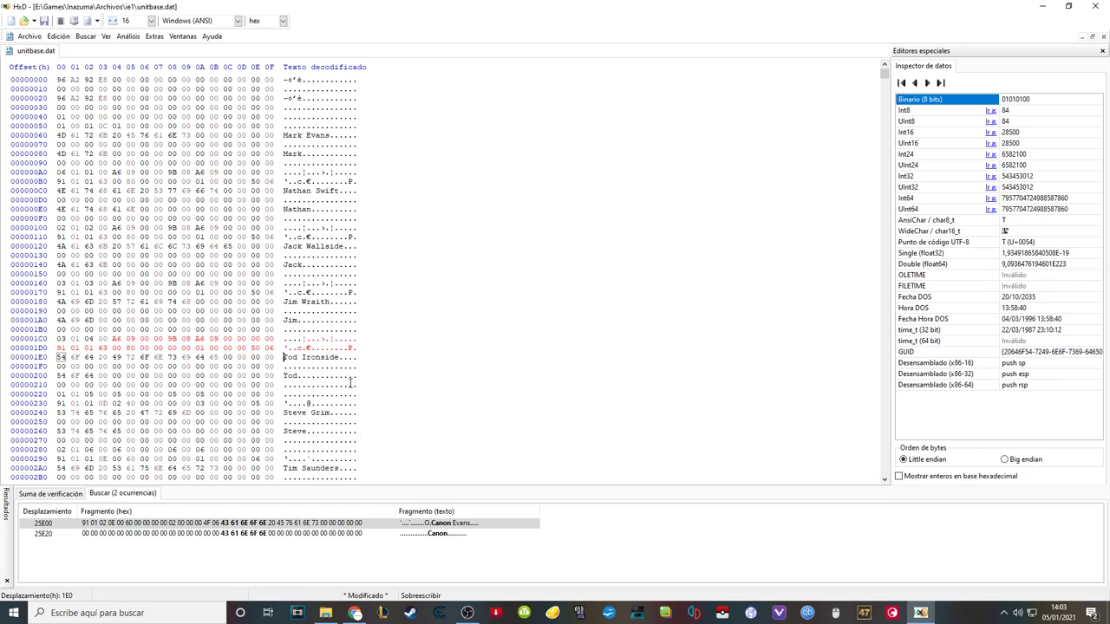
{"action": "left_click", "coordinate": [45, 20]}
{"action": "left_click", "coordinate": [336, 312]}
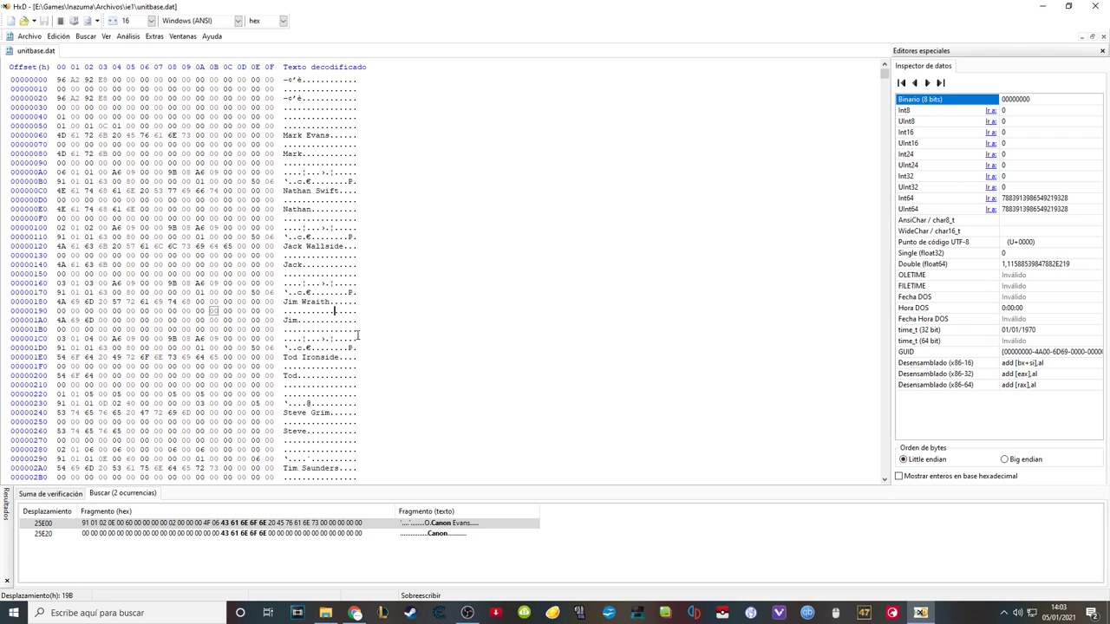
Switch to the Chrome browser and examine the members list on the Equipo Layton wiki page.
{"action": "left_click", "coordinate": [467, 612]}
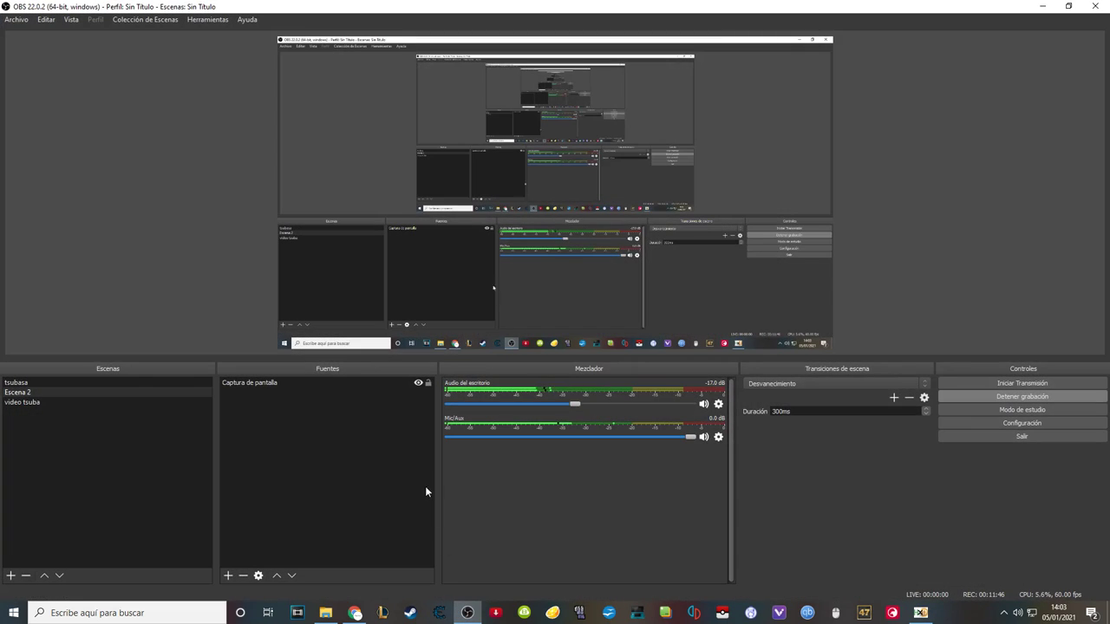
{"action": "left_click", "coordinate": [419, 383]}
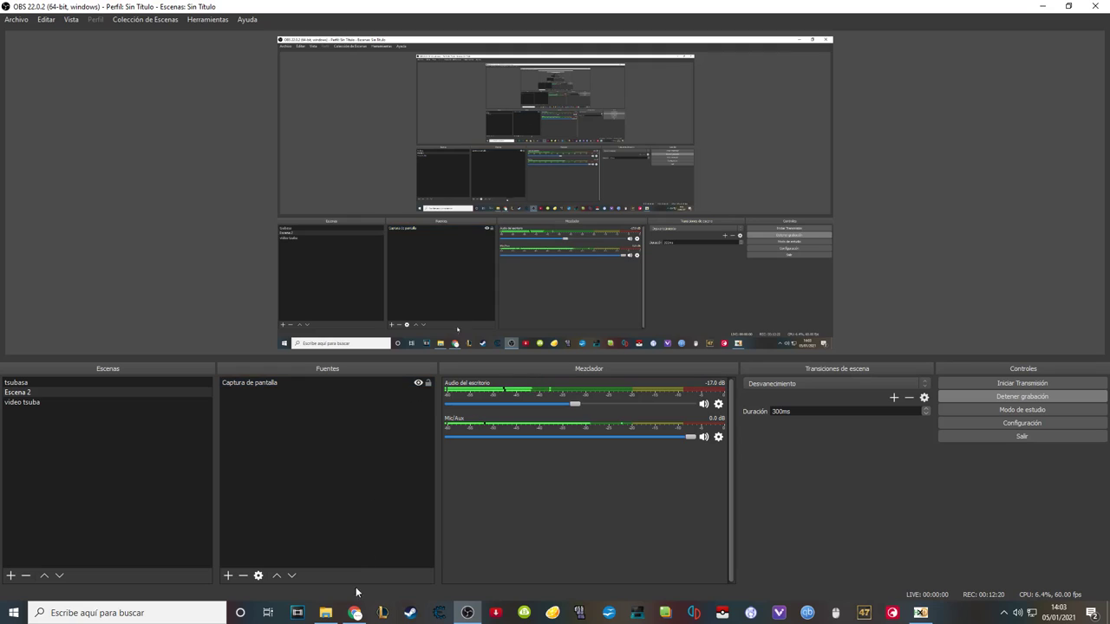
{"action": "left_click", "coordinate": [354, 613]}
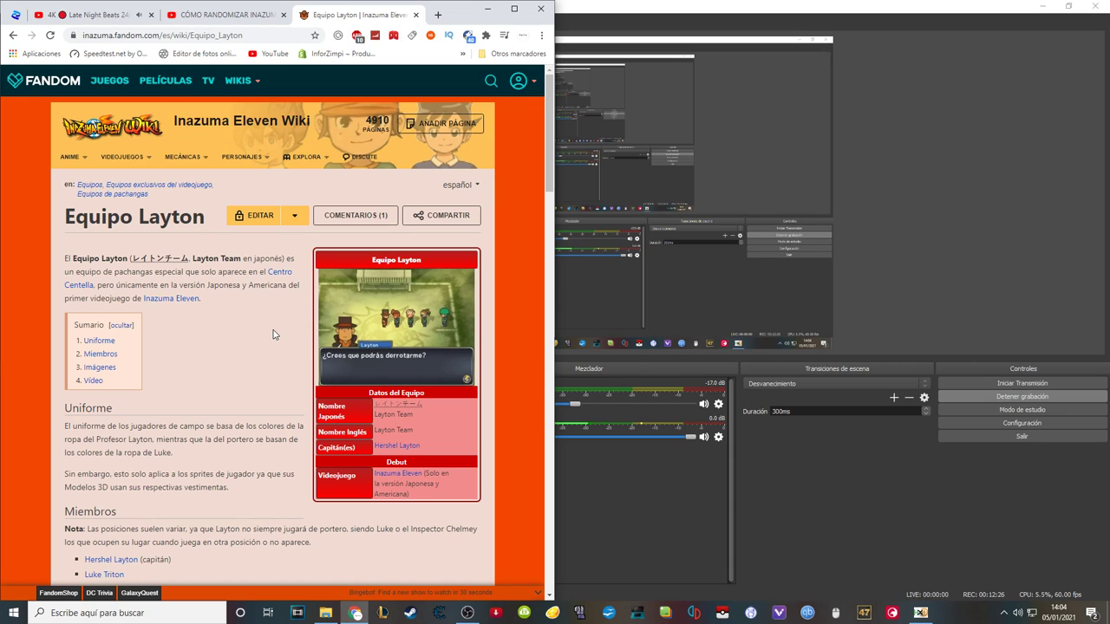
{"action": "scroll", "coordinate": [273, 335], "scroll_direction": "down", "scroll_amount": 1}
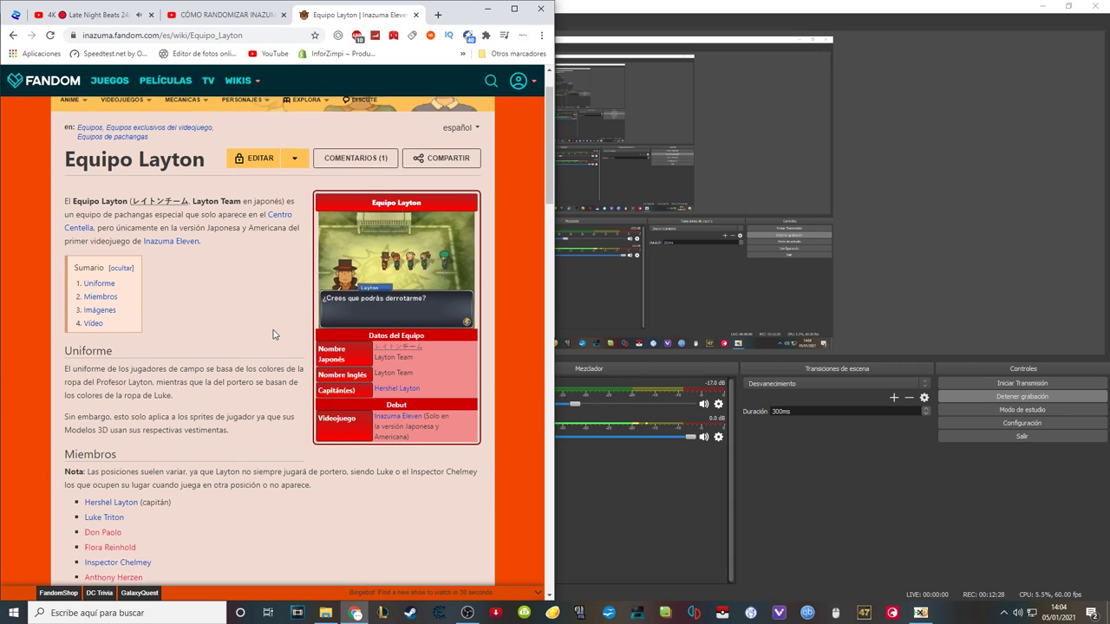
{"action": "scroll", "coordinate": [273, 335], "scroll_direction": "down", "scroll_amount": 1}
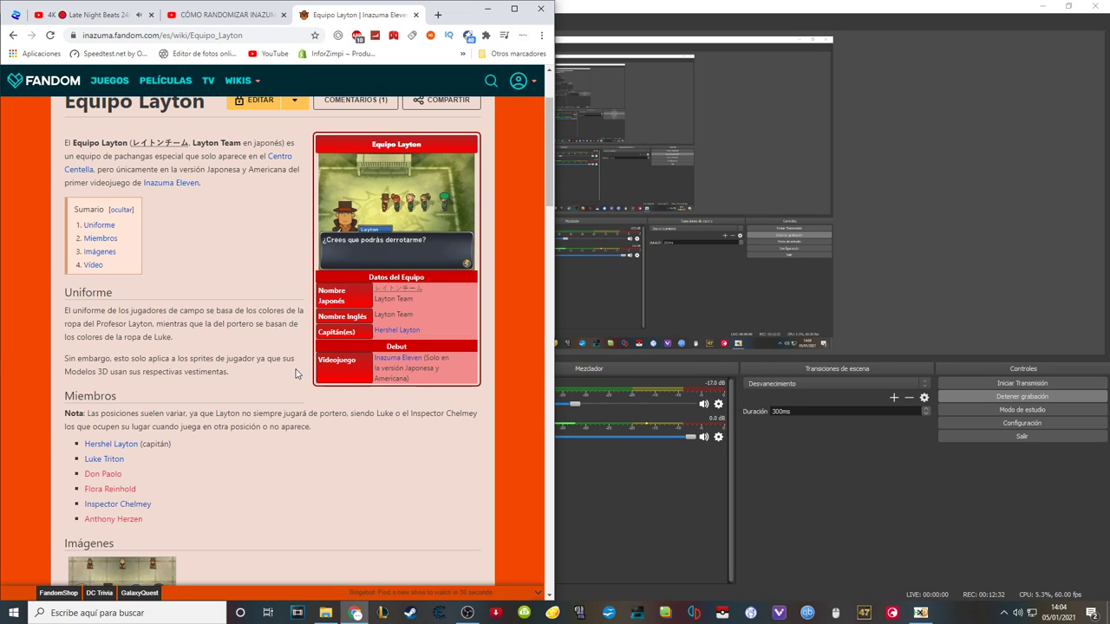
{"action": "scroll", "coordinate": [295, 373], "scroll_direction": "down", "scroll_amount": 3}
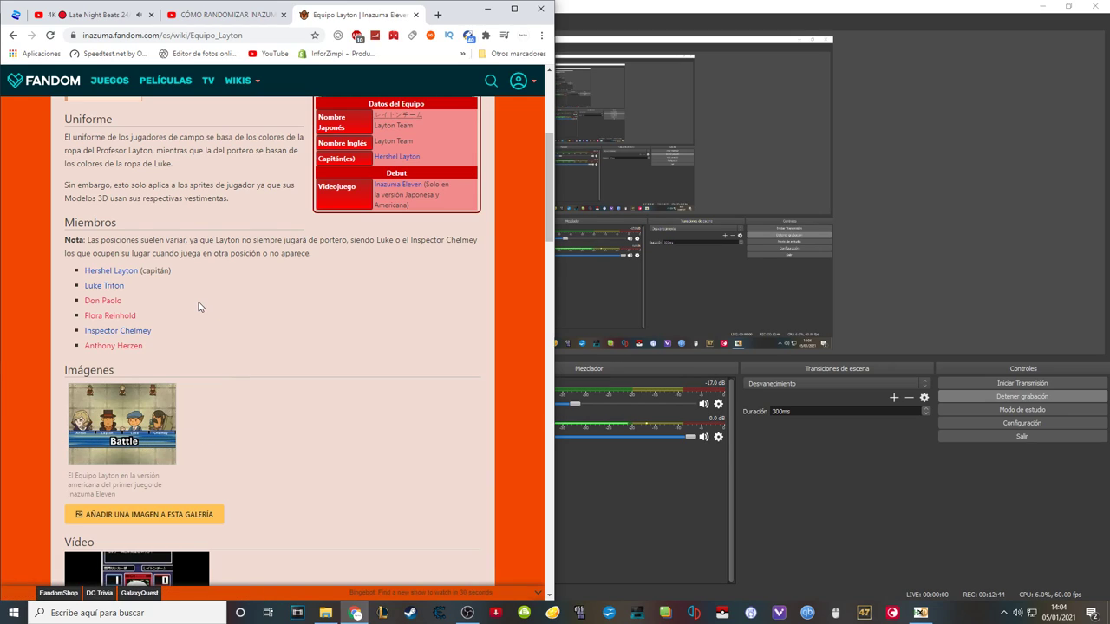
Open the Hershel Layton wiki page in a new tab, copy "Layton" from its heading, and return to the Equipo Layton page.
{"action": "right_click", "coordinate": [106, 270]}
{"action": "left_click", "coordinate": [173, 280]}
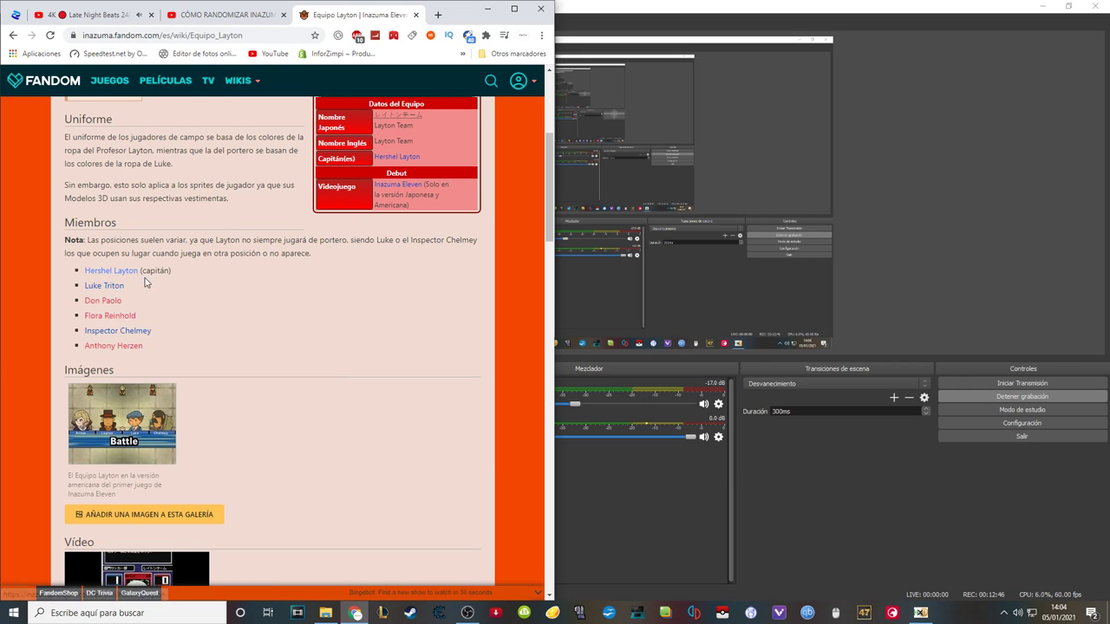
{"action": "left_click", "coordinate": [347, 15]}
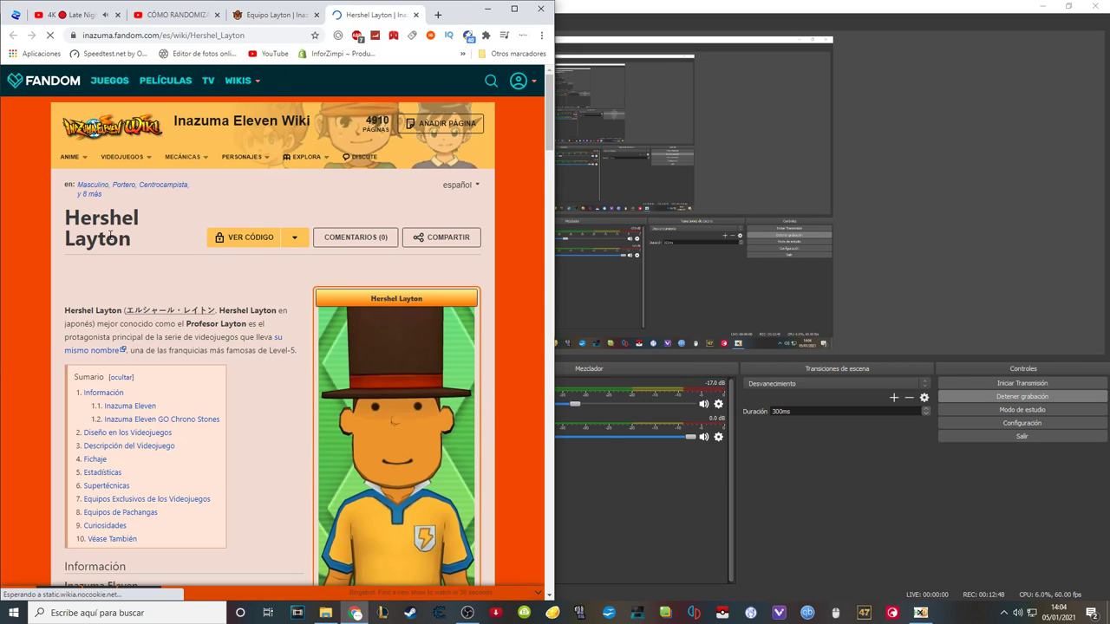
{"action": "double_click", "coordinate": [111, 238]}
{"action": "right_click", "coordinate": [111, 239]}
{"action": "left_click", "coordinate": [126, 248]}
{"action": "left_click", "coordinate": [265, 16]}
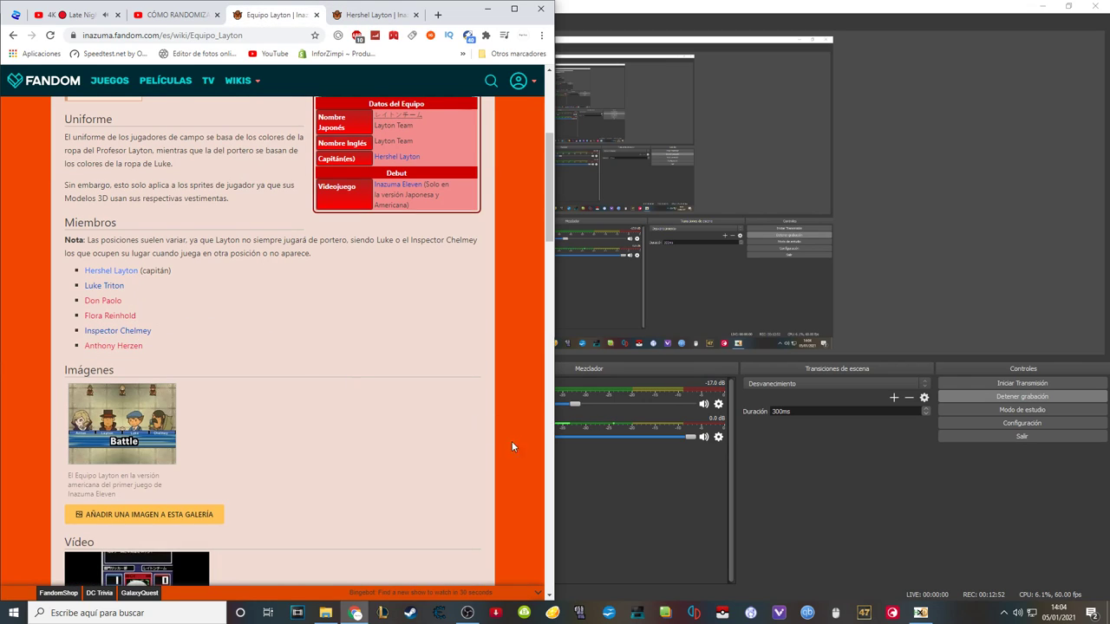
Switch to HxD and search unitbase.dat for all occurrences of "layton".
{"action": "left_click", "coordinate": [920, 613]}
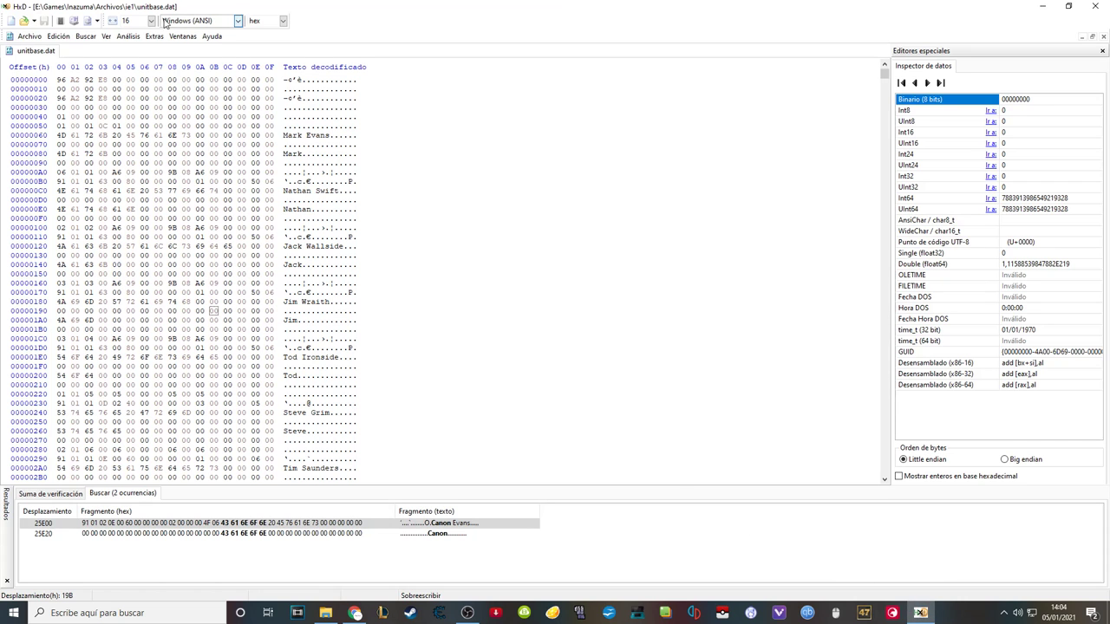
{"action": "left_click", "coordinate": [85, 36]}
{"action": "left_click", "coordinate": [97, 56]}
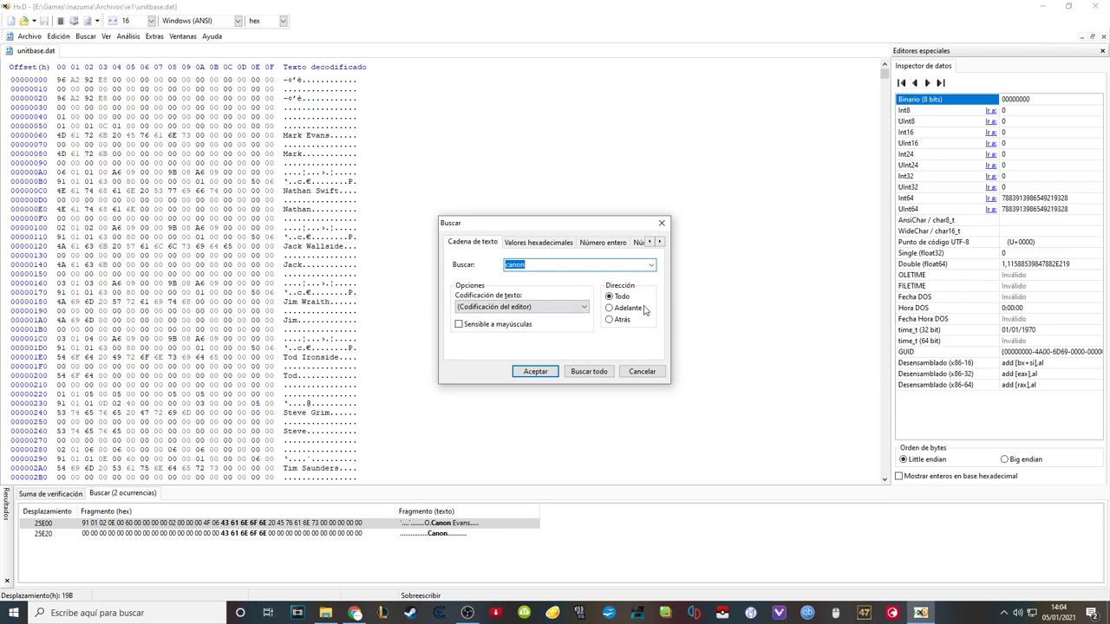
{"action": "type", "text": "layton"}
{"action": "left_click", "coordinate": [589, 371]}
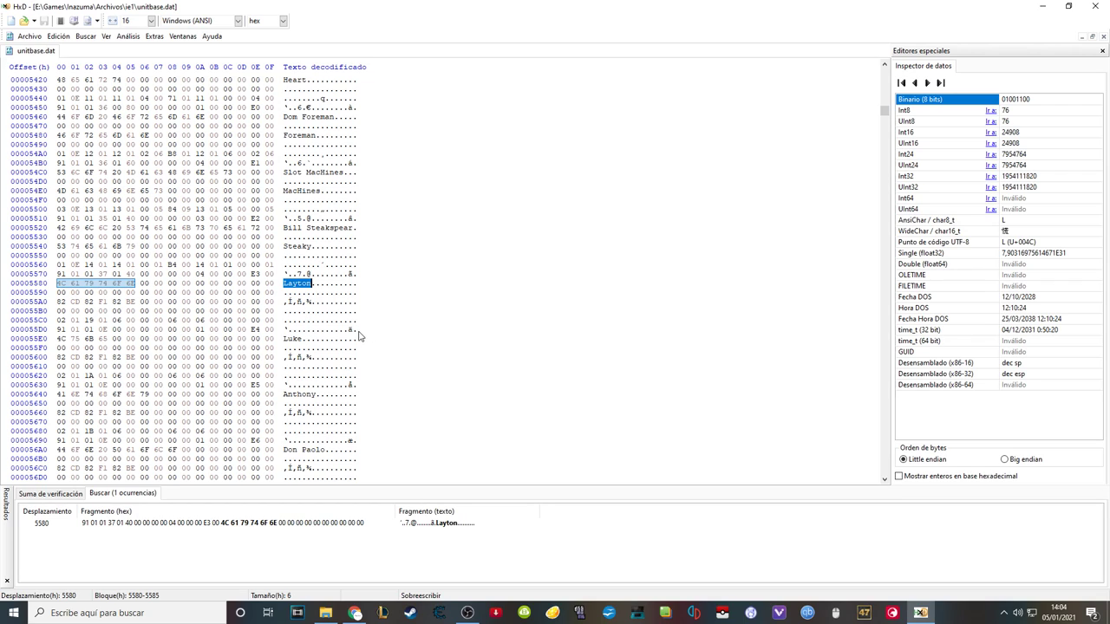
Copy the data block at offsets 55C4-55DF, just before the name Luke.
{"action": "left_click_drag", "start_coordinate": [359, 331], "coordinate": [302, 322]}
{"action": "right_click", "coordinate": [317, 325]}
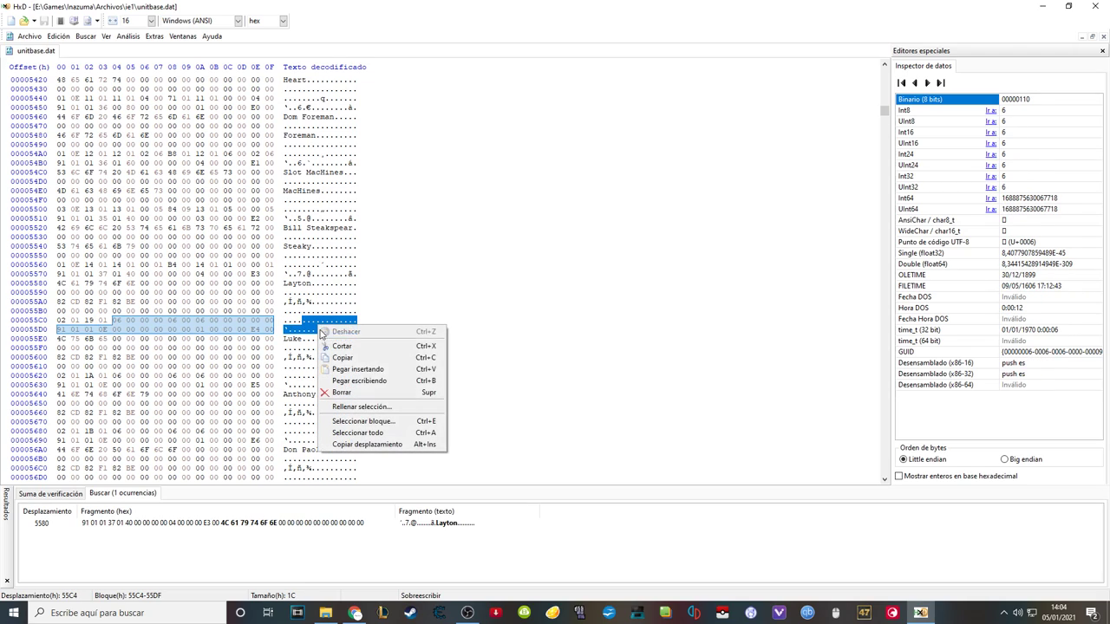
{"action": "left_click", "coordinate": [355, 362]}
Replace the block at offsets 224-23F, just before the name Steve Grim, with the copied Luke data and save the file.
{"action": "left_click_drag", "start_coordinate": [885, 116], "coordinate": [884, 73]}
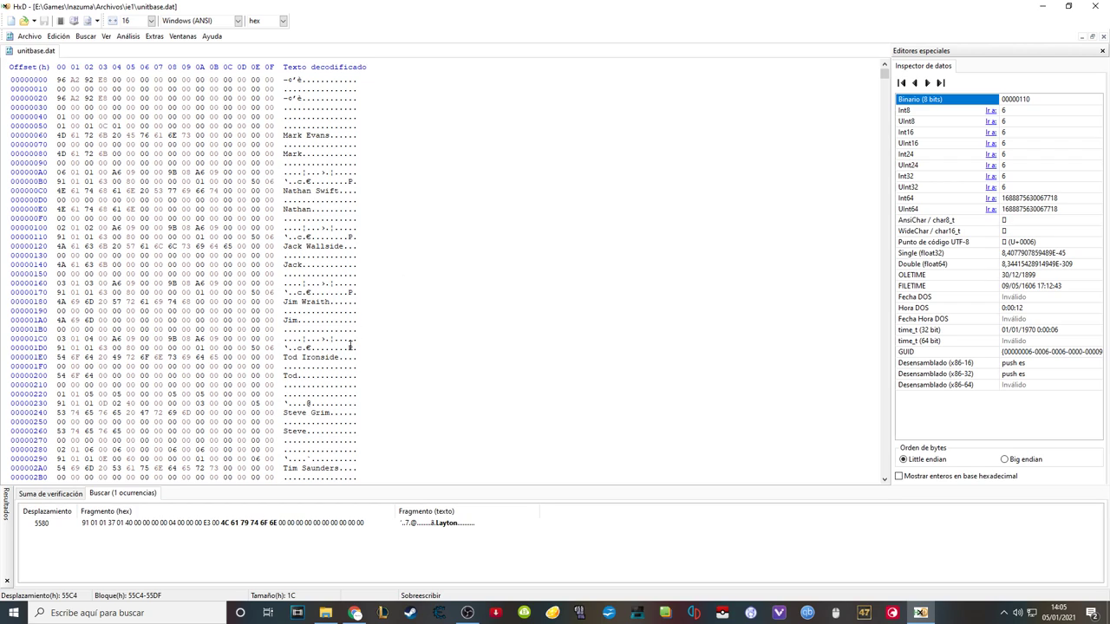
{"action": "left_click_drag", "start_coordinate": [358, 408], "coordinate": [287, 395]}
{"action": "left_click_drag", "start_coordinate": [294, 394], "coordinate": [301, 394]}
{"action": "right_click", "coordinate": [323, 397]}
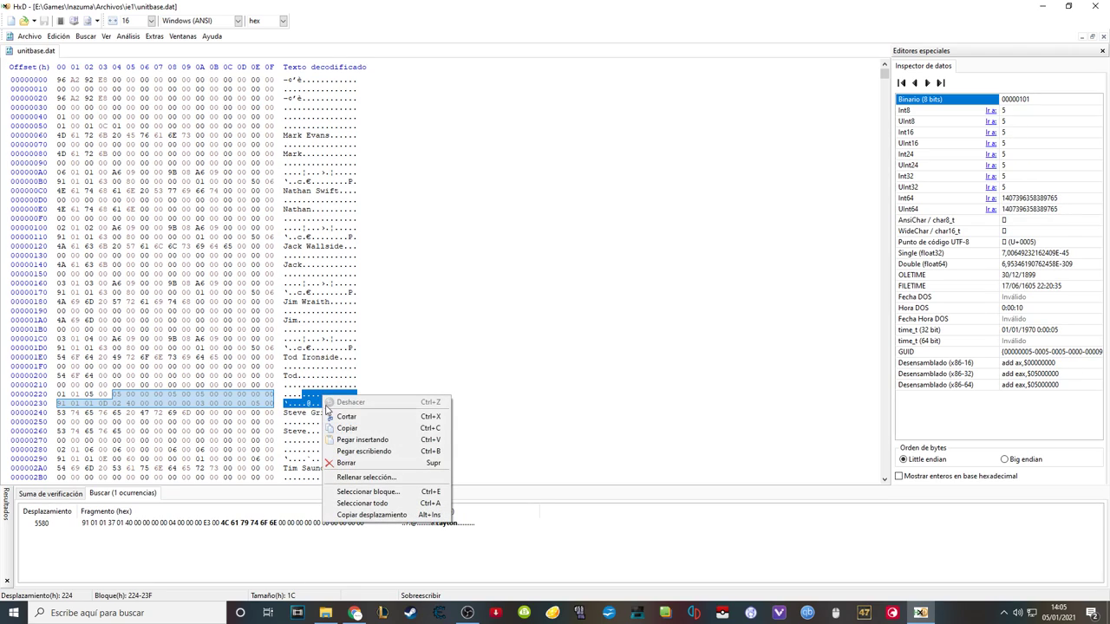
{"action": "left_click", "coordinate": [381, 439]}
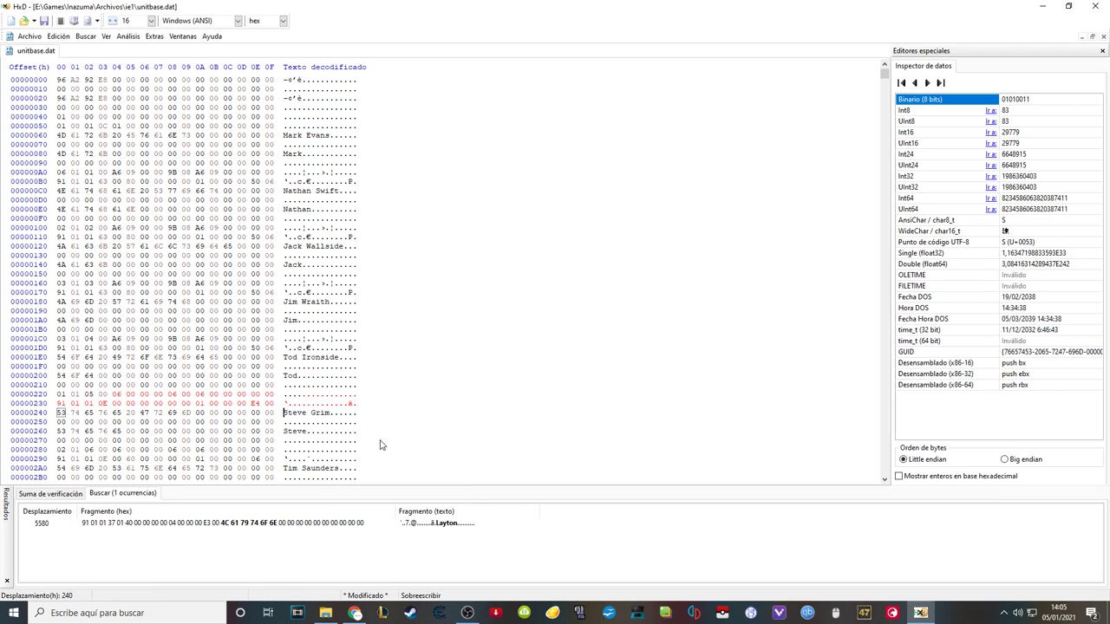
{"action": "left_click", "coordinate": [43, 20]}
Go back to the Layton search match and copy the data block at offsets 5624-563F, just before the name Anthony.
{"action": "double_click", "coordinate": [446, 523]}
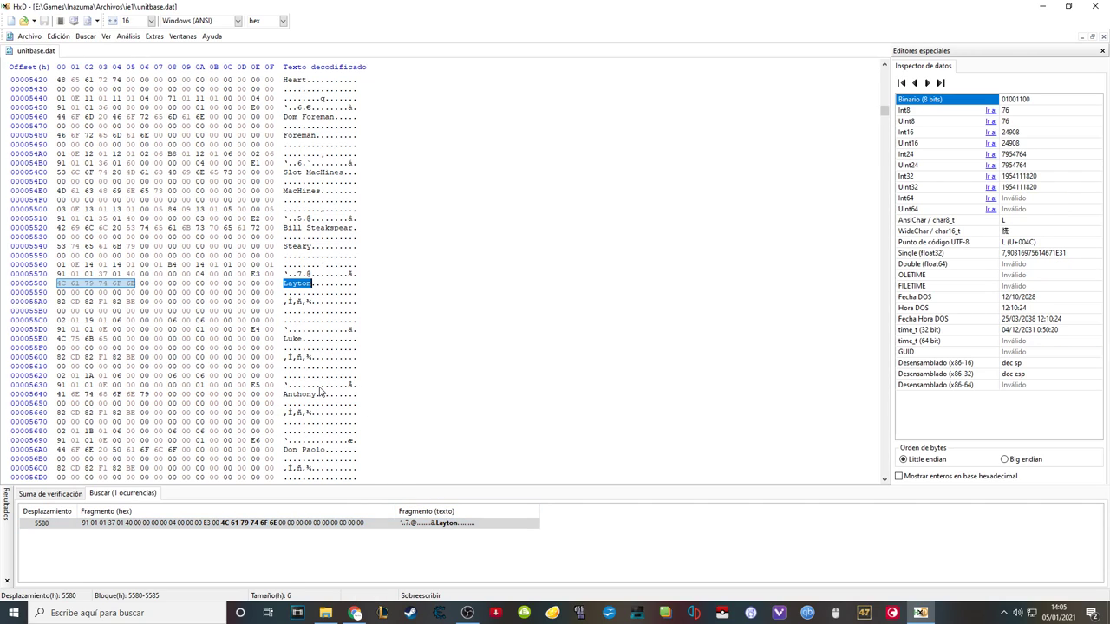
{"action": "left_click", "coordinate": [338, 386]}
{"action": "left_click_drag", "start_coordinate": [353, 384], "coordinate": [326, 385]}
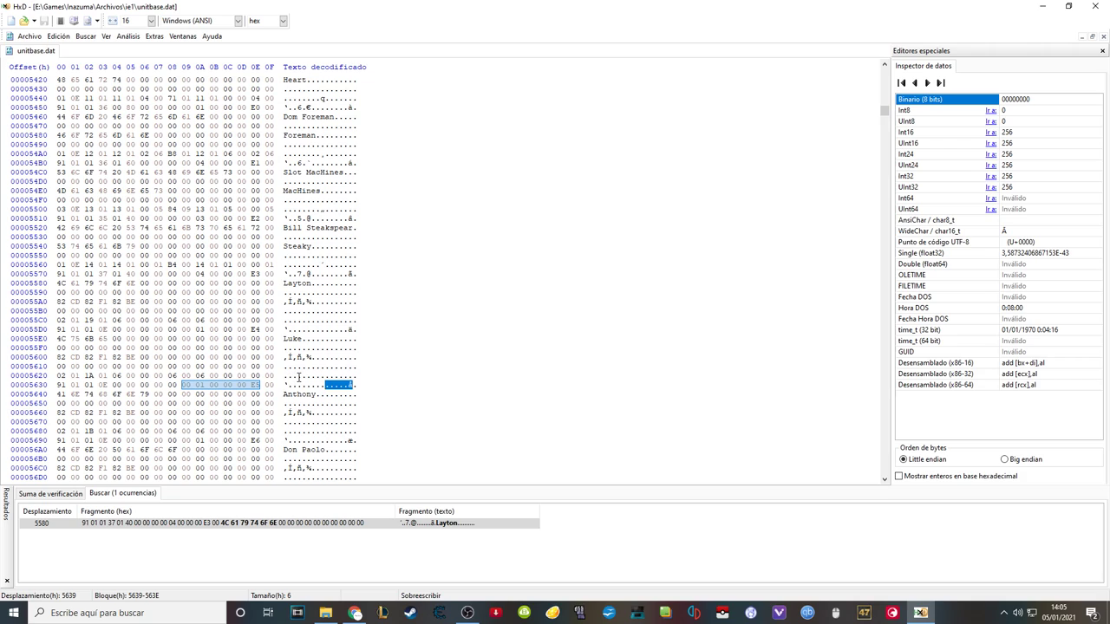
{"action": "left_click_drag", "start_coordinate": [303, 376], "coordinate": [362, 388]}
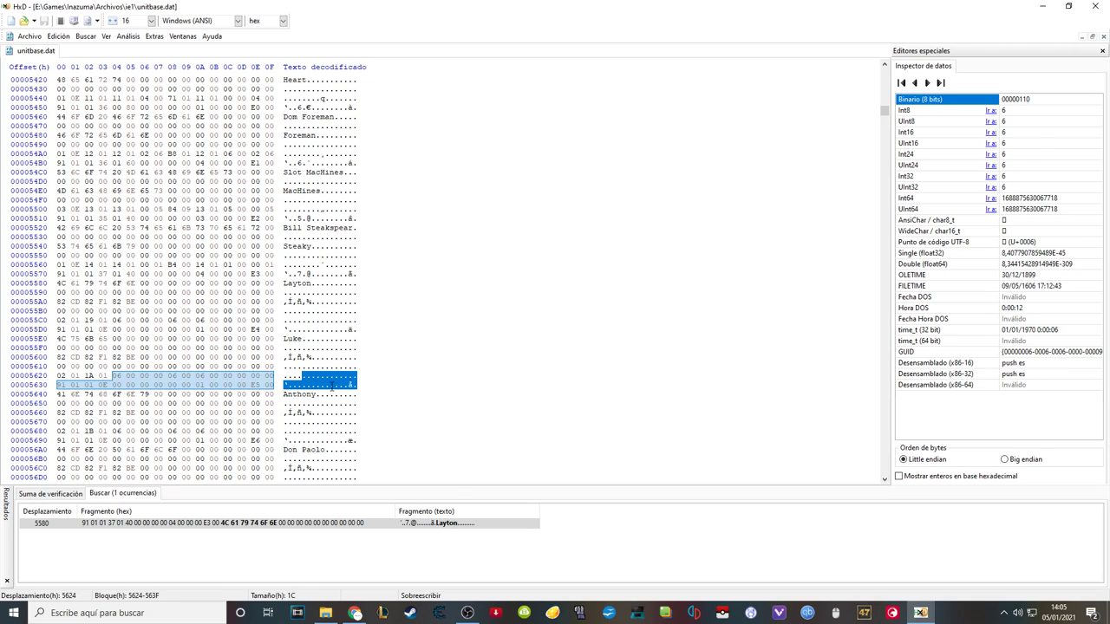
{"action": "right_click", "coordinate": [332, 386]}
{"action": "left_click", "coordinate": [360, 423]}
{"action": "left_click_drag", "start_coordinate": [885, 122], "coordinate": [886, 68]}
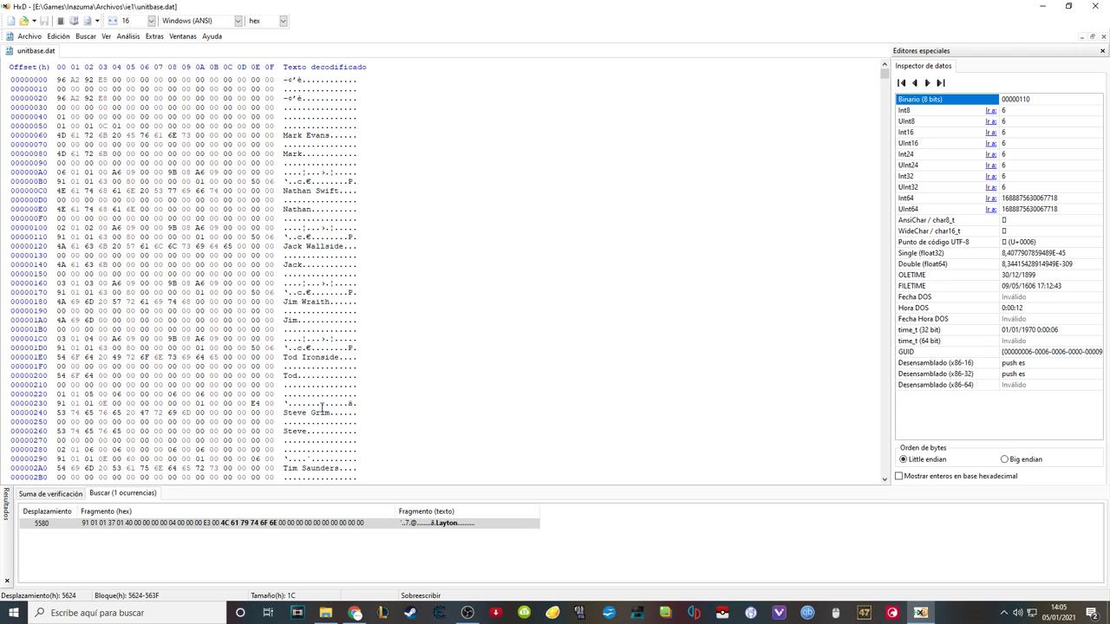
{"action": "left_click_drag", "start_coordinate": [357, 459], "coordinate": [303, 449]}
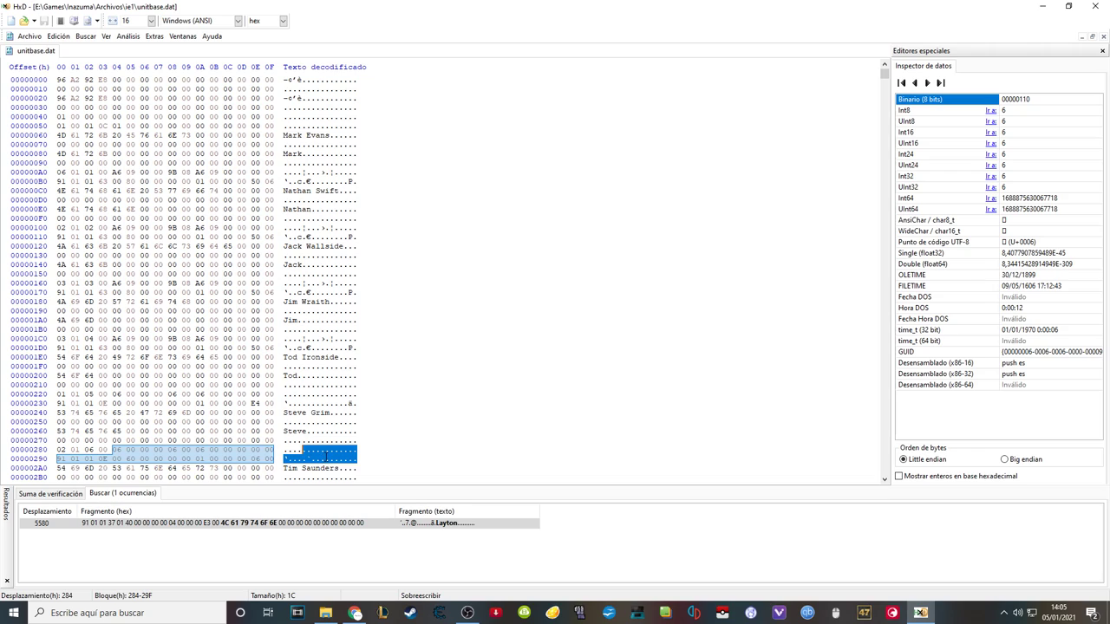
{"action": "key", "text": "ctrl+v"}
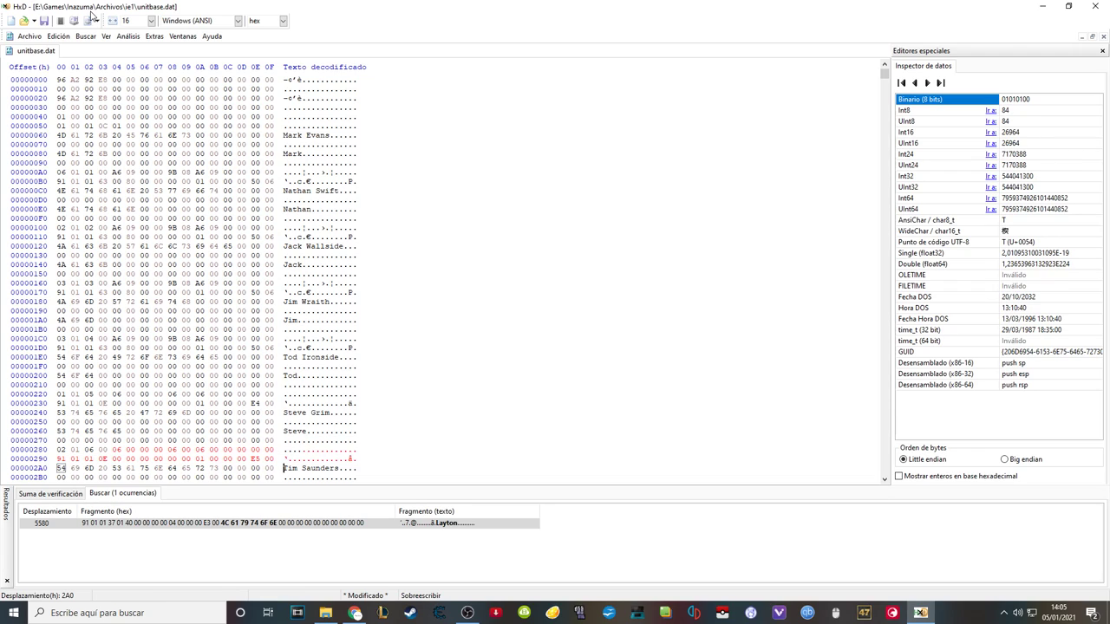
{"action": "left_click", "coordinate": [44, 20]}
{"action": "left_click", "coordinate": [284, 136]}
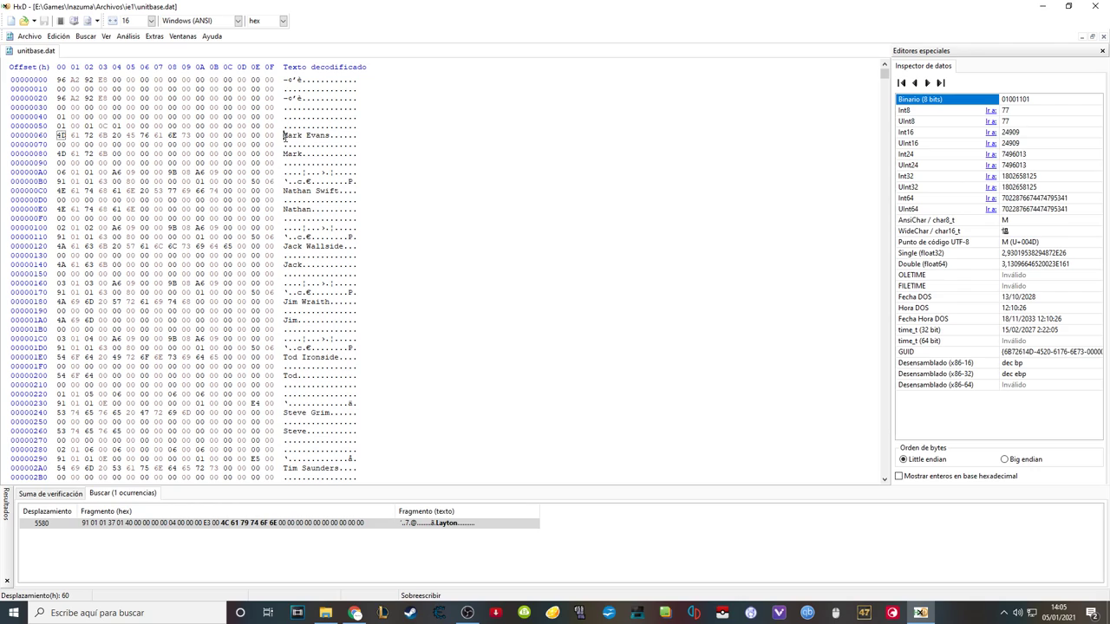
{"action": "left_click", "coordinate": [297, 136]}
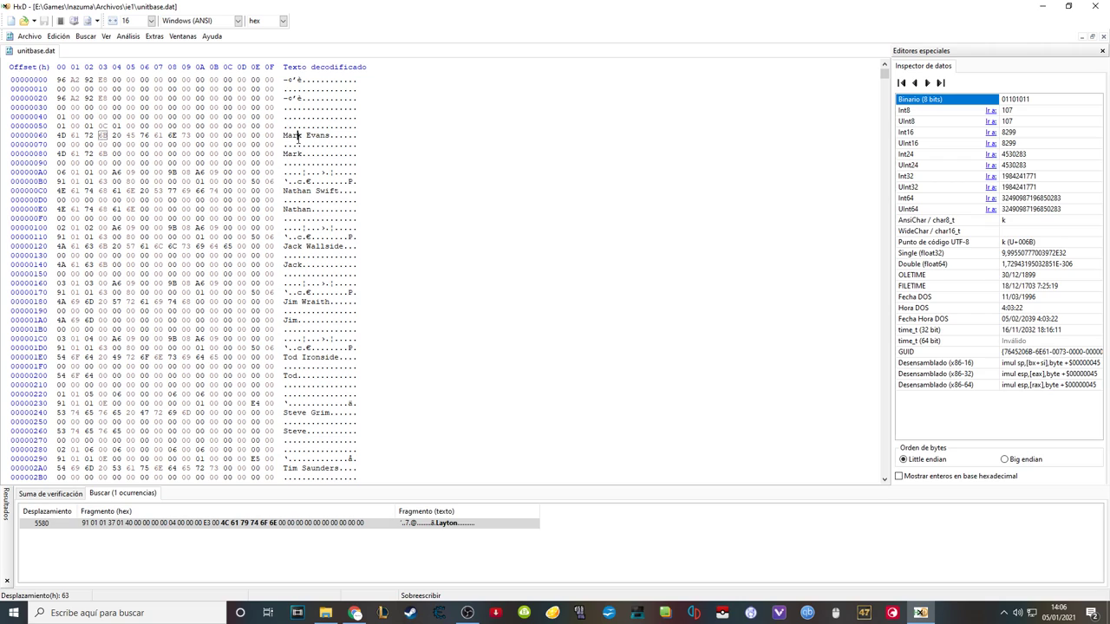
{"action": "left_click", "coordinate": [283, 136]}
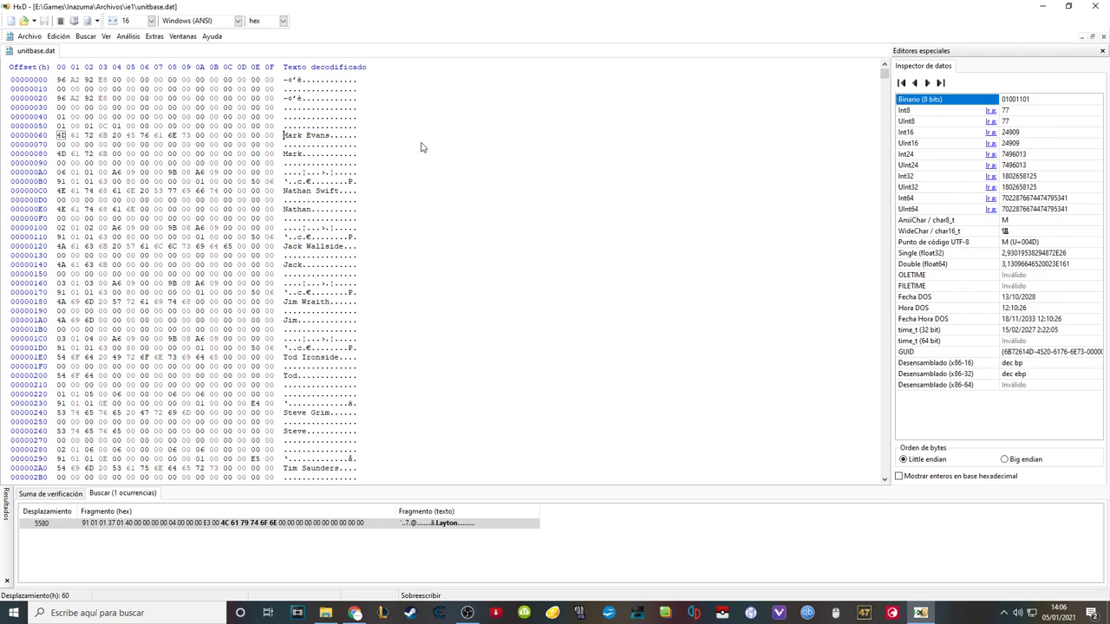
{"action": "type", "text": "Canon"}
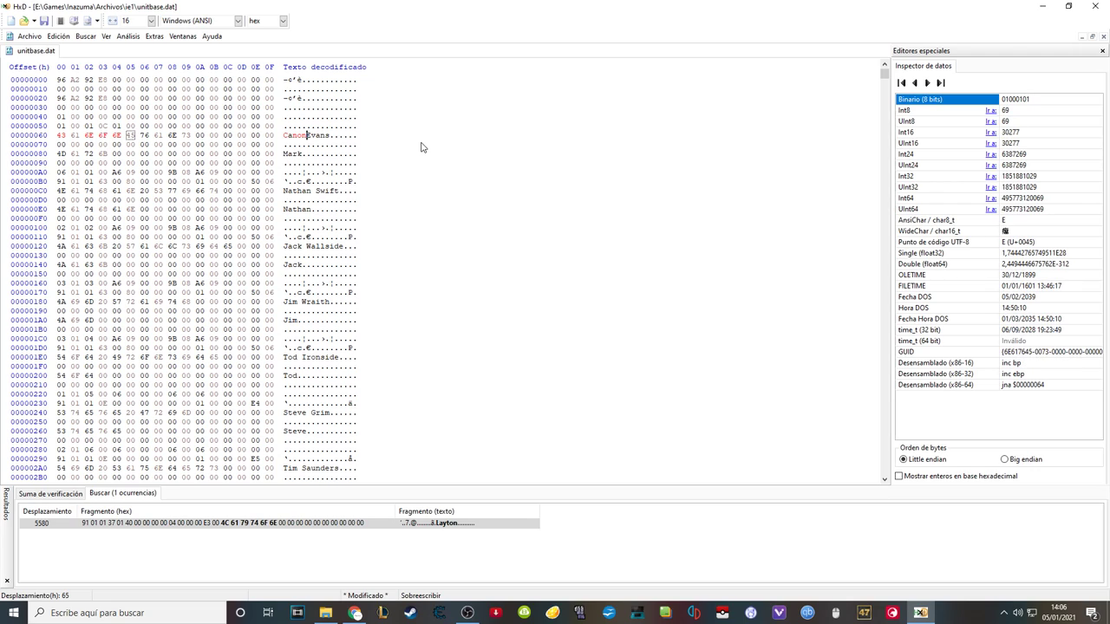
{"action": "type", "text": " Evans"}
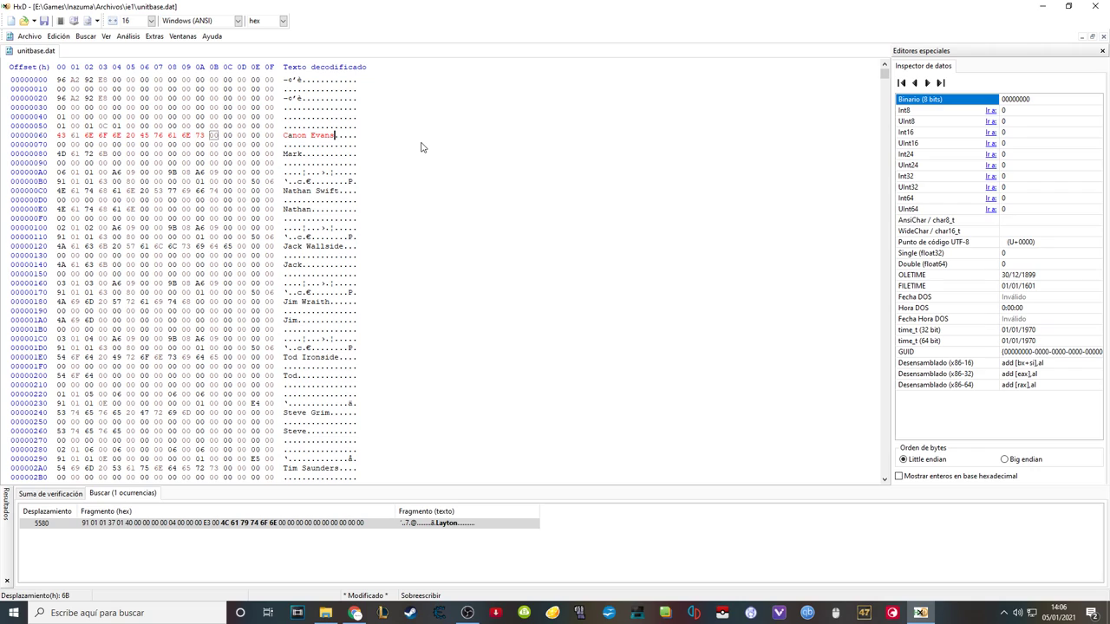
Overwrite the short name Mark at offset 80 with "Ka.." in the decoded text.
{"action": "left_click", "coordinate": [285, 153]}
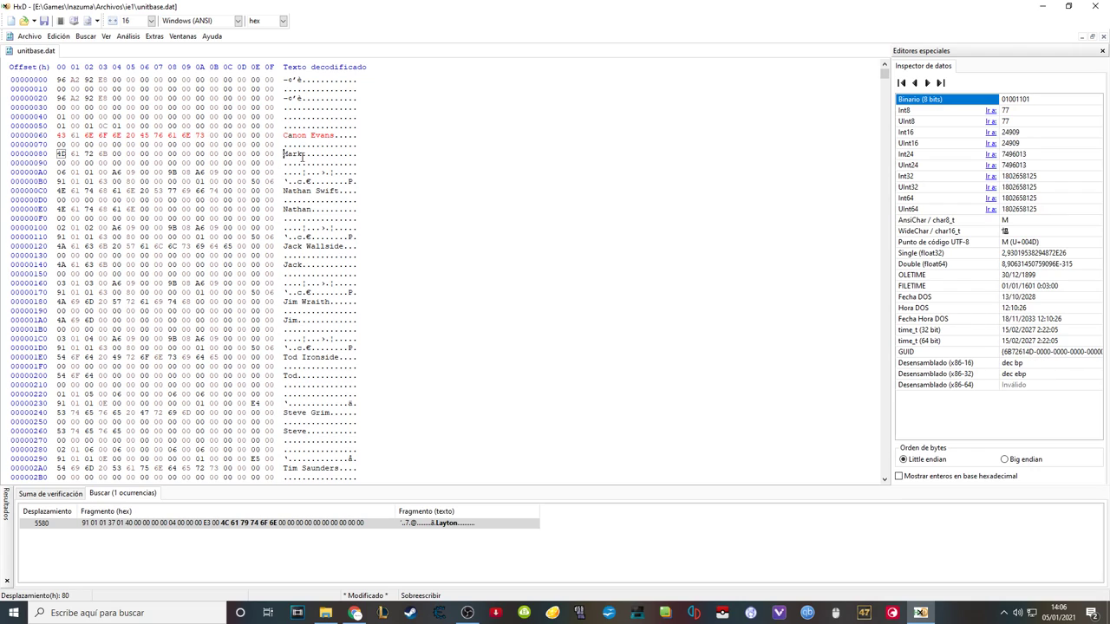
{"action": "type", "text": "Ca"}
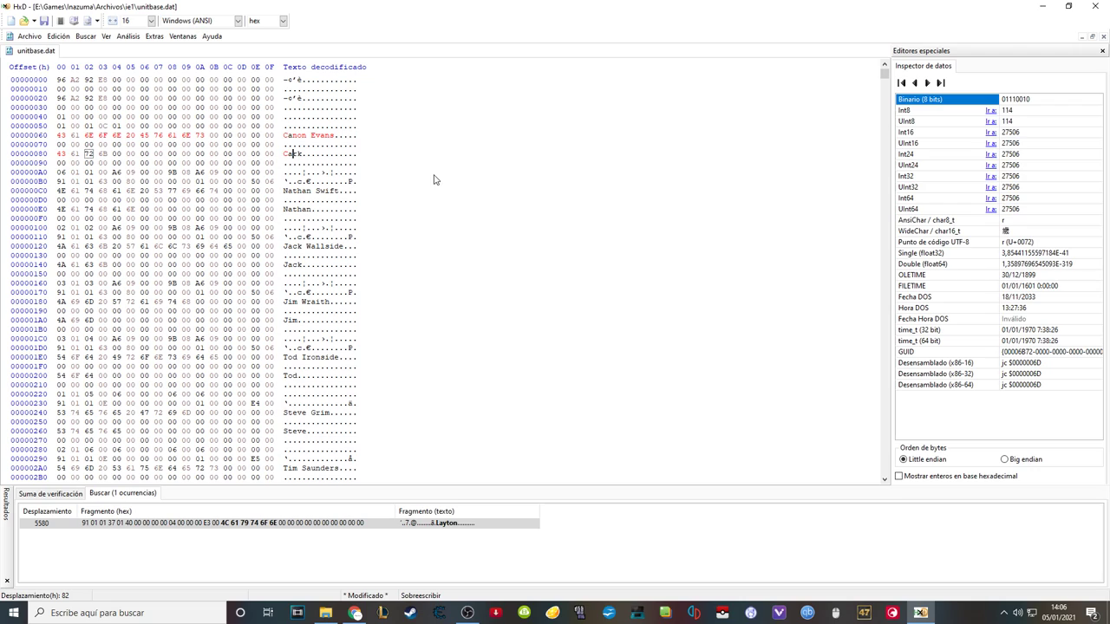
{"action": "key", "text": "Left"}
{"action": "key", "text": "Left"}
{"action": "type", "text": "Ka"}
{"action": "type", "text": ".."}
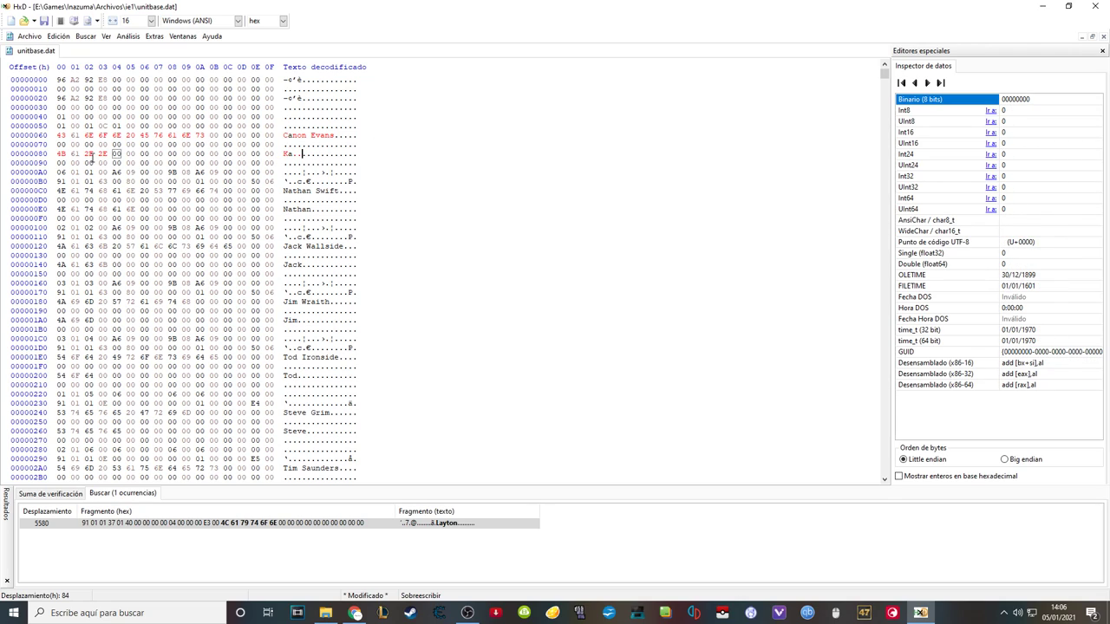
Overwrite the two 2E bytes following "Ka" at offsets 82-83 with 00.
{"action": "left_click_drag", "start_coordinate": [113, 153], "coordinate": [176, 154]}
{"action": "left_click_drag", "start_coordinate": [88, 154], "coordinate": [104, 153]}
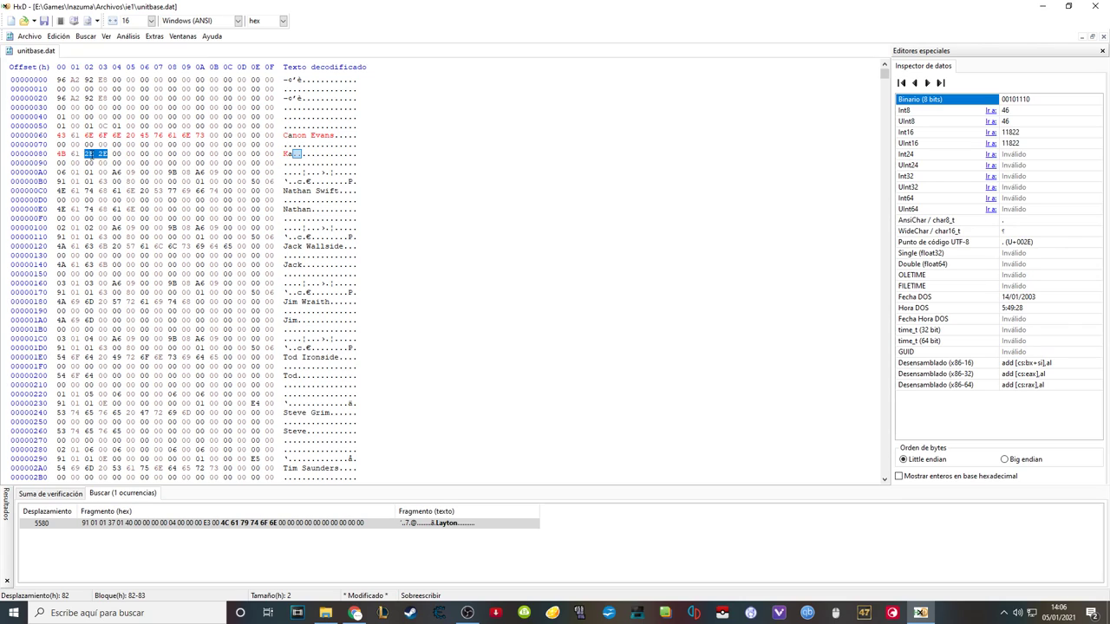
{"action": "left_click", "coordinate": [91, 153]}
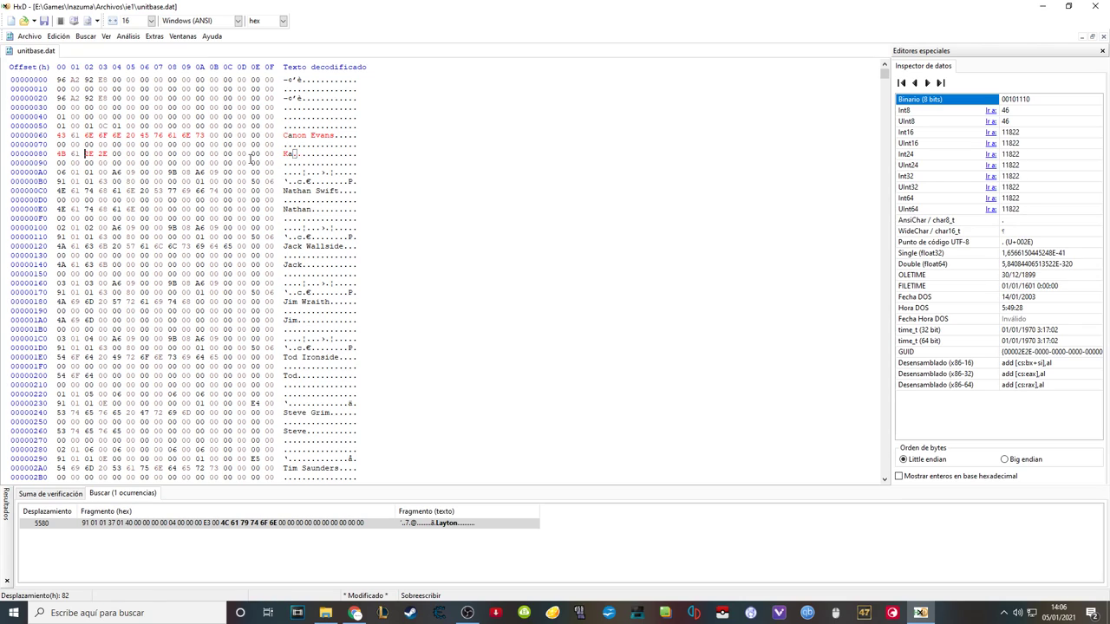
{"action": "mouse_move", "coordinate": [312, 155]}
{"action": "left_mouse_down"}
{"action": "mouse_move", "coordinate": [344, 154]}
{"action": "mouse_move", "coordinate": [294, 154]}
{"action": "left_mouse_up"}
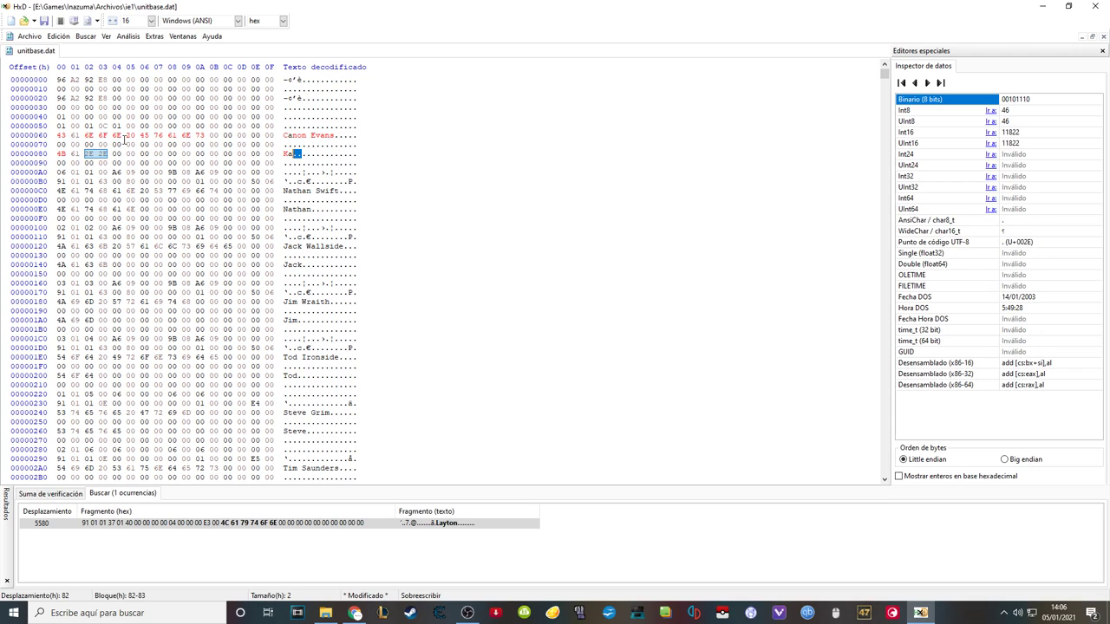
{"action": "left_click", "coordinate": [89, 153]}
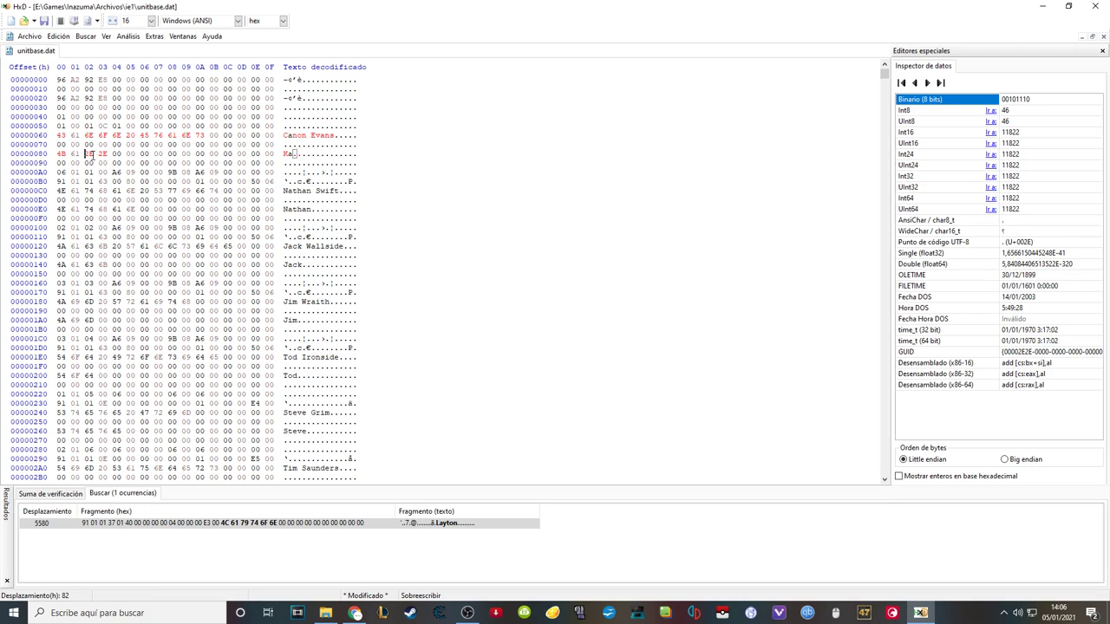
{"action": "type", "text": "00 00 00"}
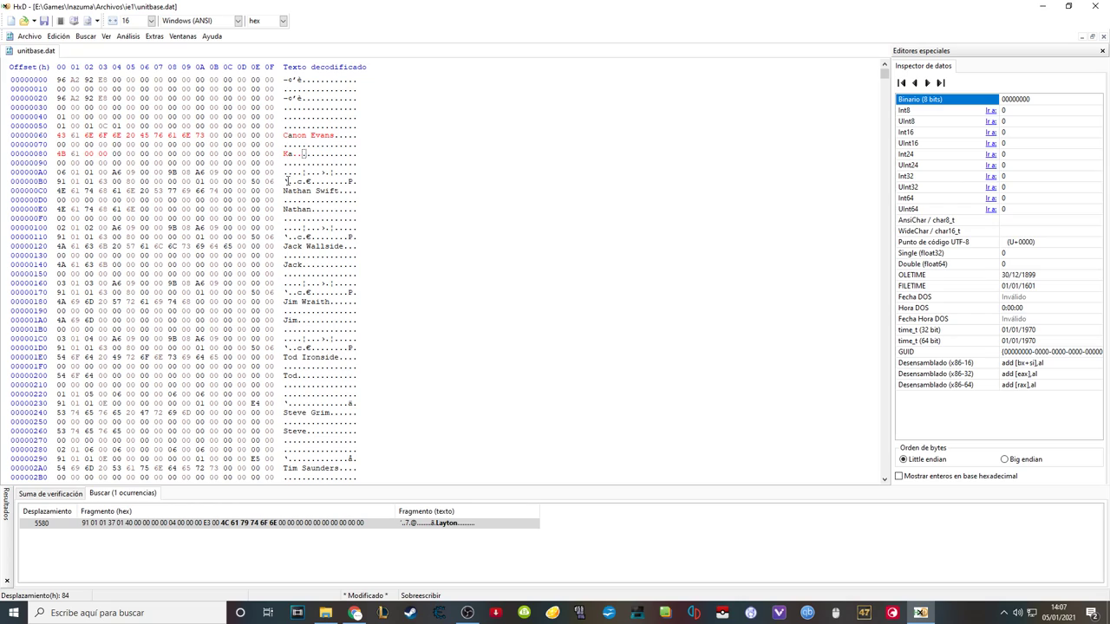
{"action": "left_click", "coordinate": [327, 98]}
{"action": "left_click", "coordinate": [99, 107]}
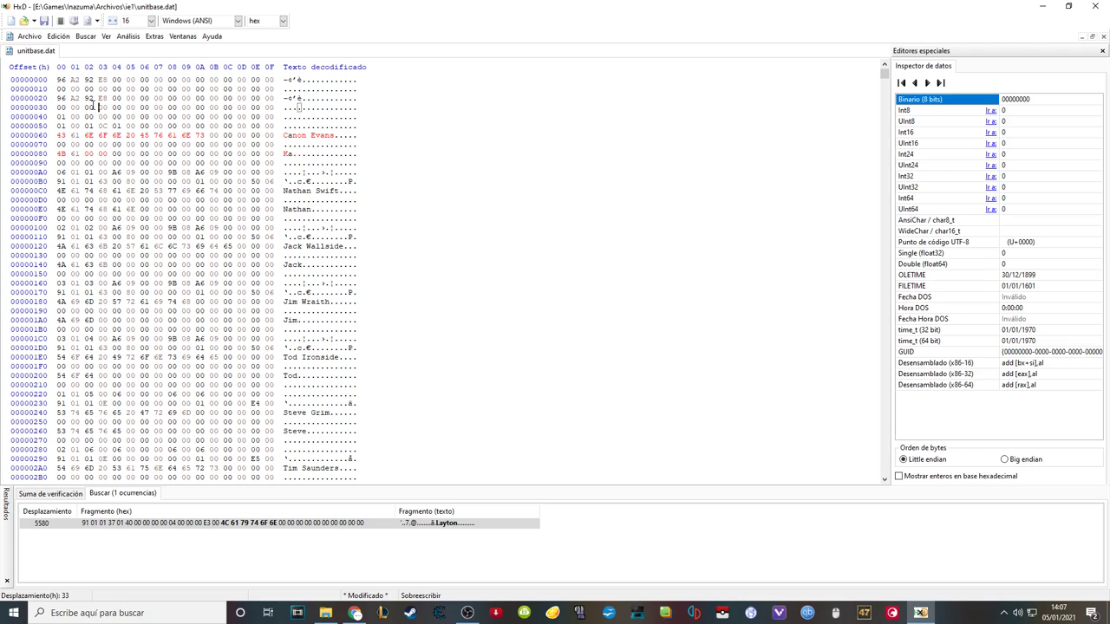
{"action": "left_click", "coordinate": [173, 171]}
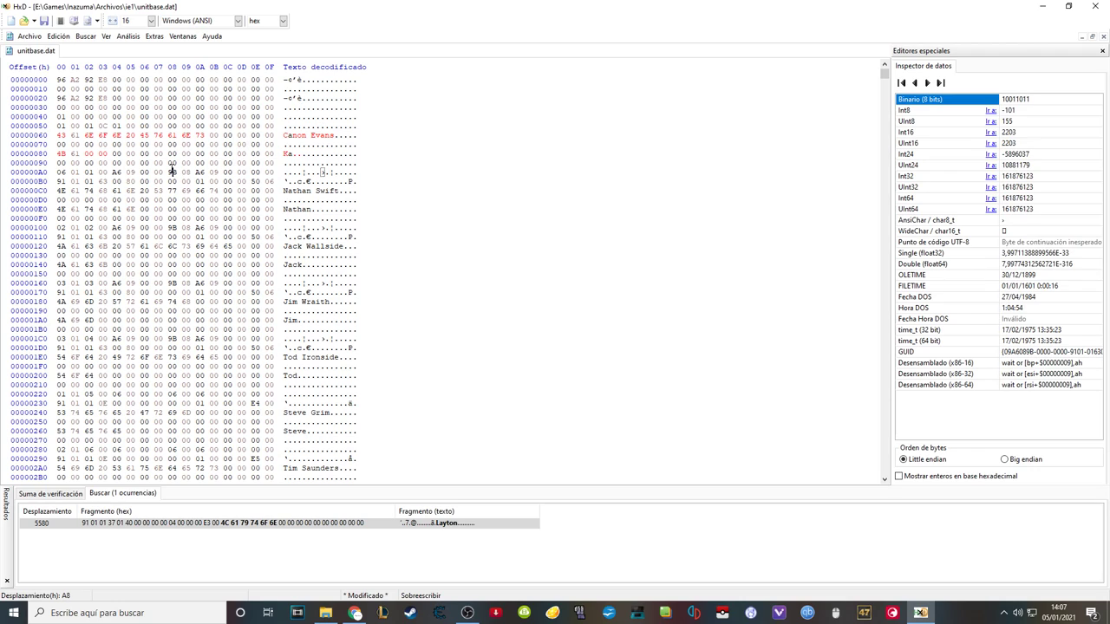
{"action": "left_click", "coordinate": [85, 137]}
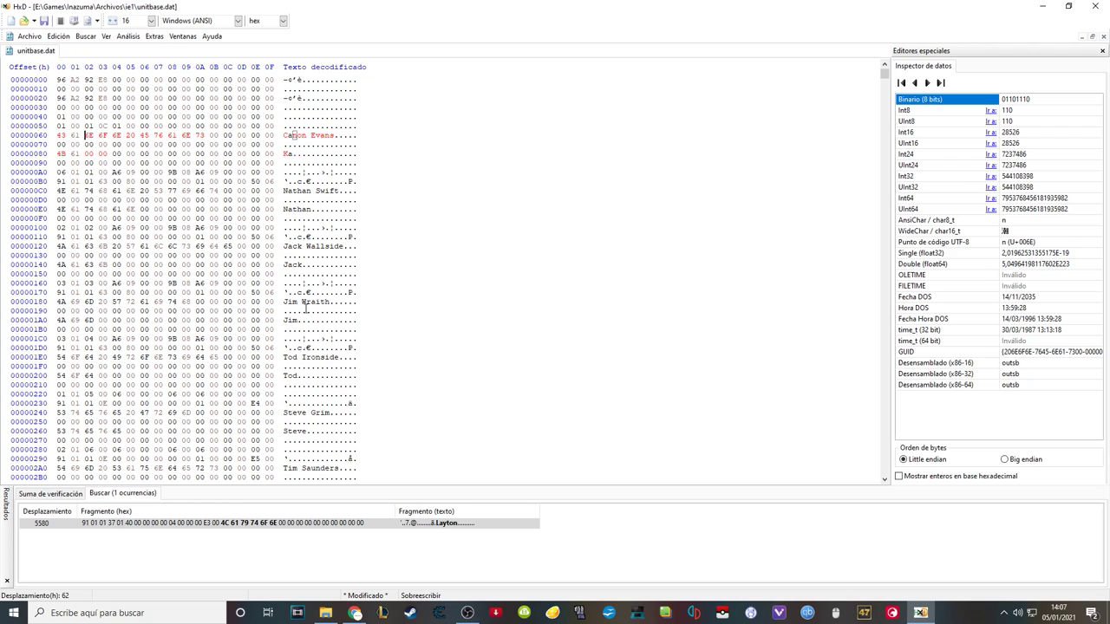
{"action": "left_click", "coordinate": [316, 153]}
{"action": "left_click_drag", "start_coordinate": [318, 153], "coordinate": [350, 153]}
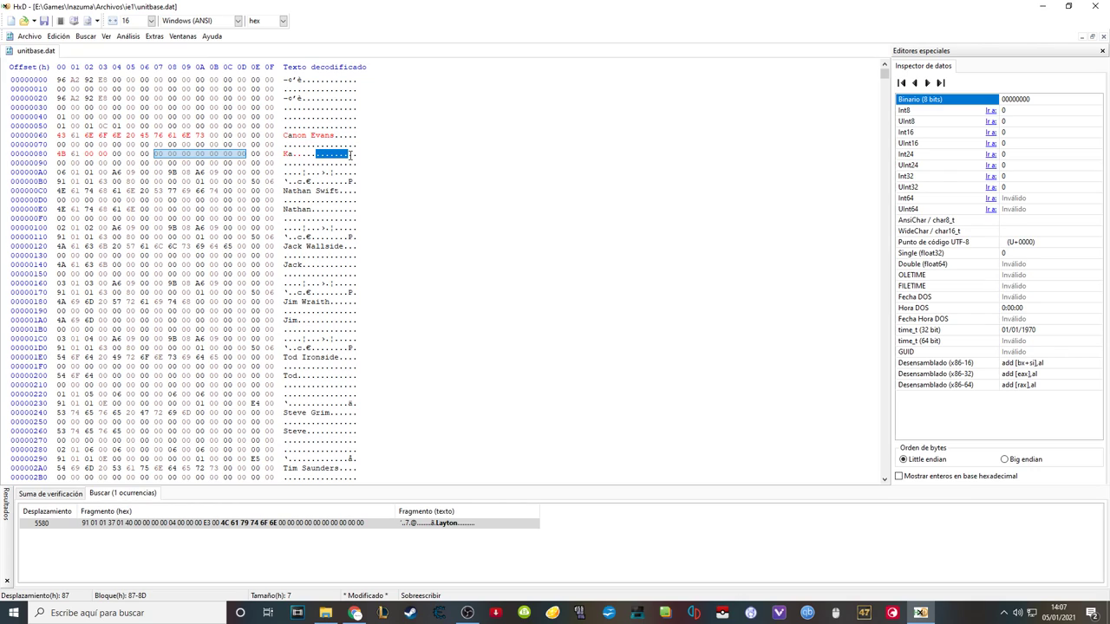
{"action": "left_click", "coordinate": [306, 135]}
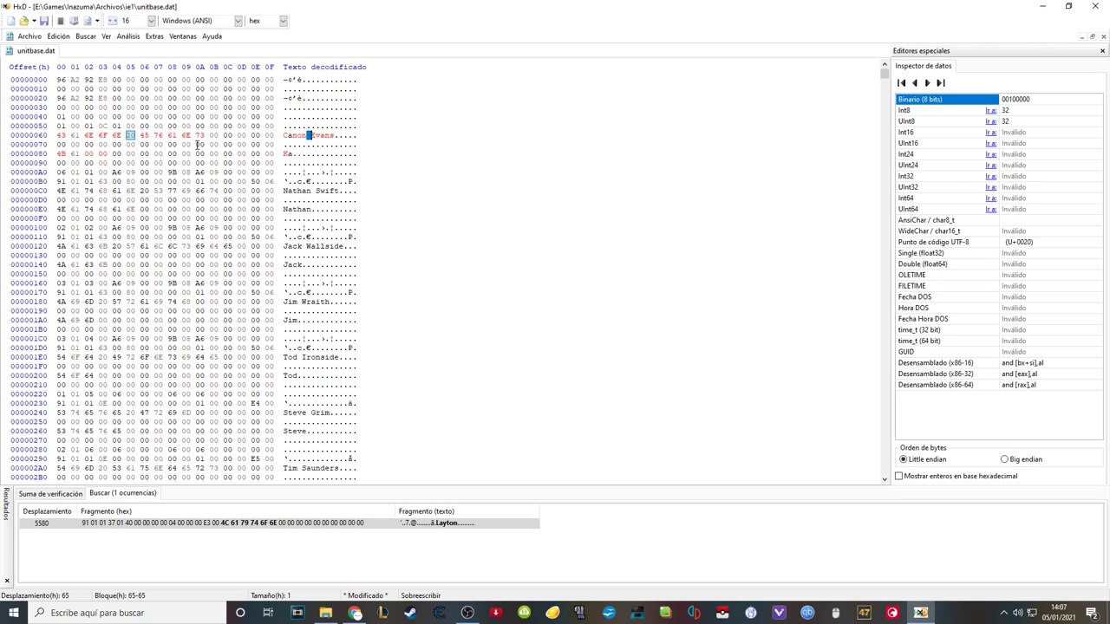
{"action": "left_click", "coordinate": [326, 163]}
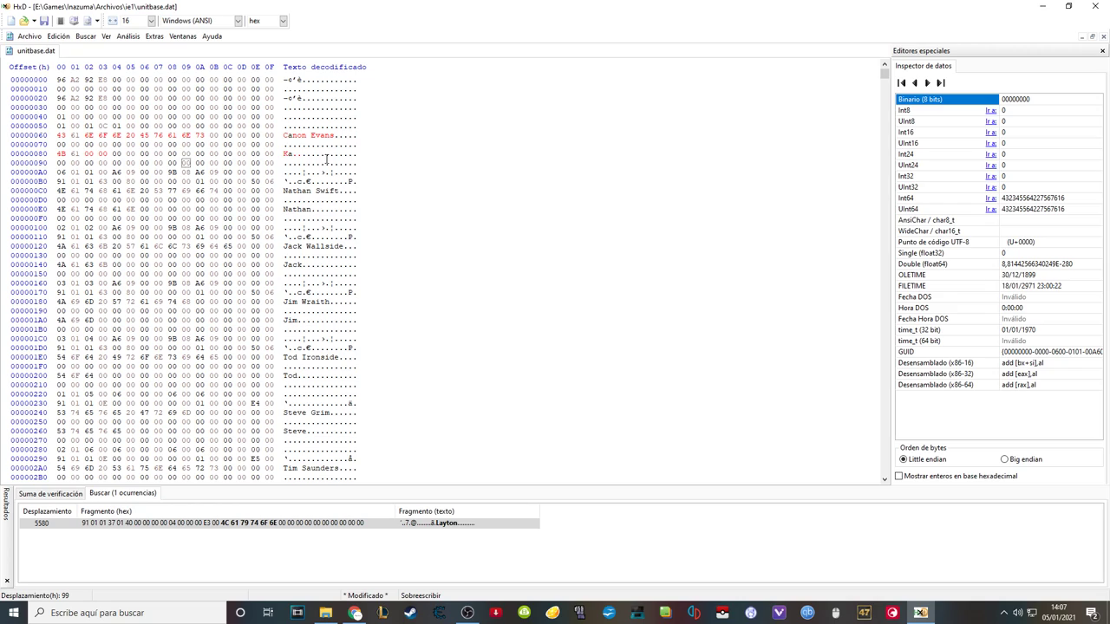
Save the modified unitbase.dat and close the hex editor.
{"action": "left_click", "coordinate": [51, 22]}
{"action": "left_click", "coordinate": [1096, 7]}
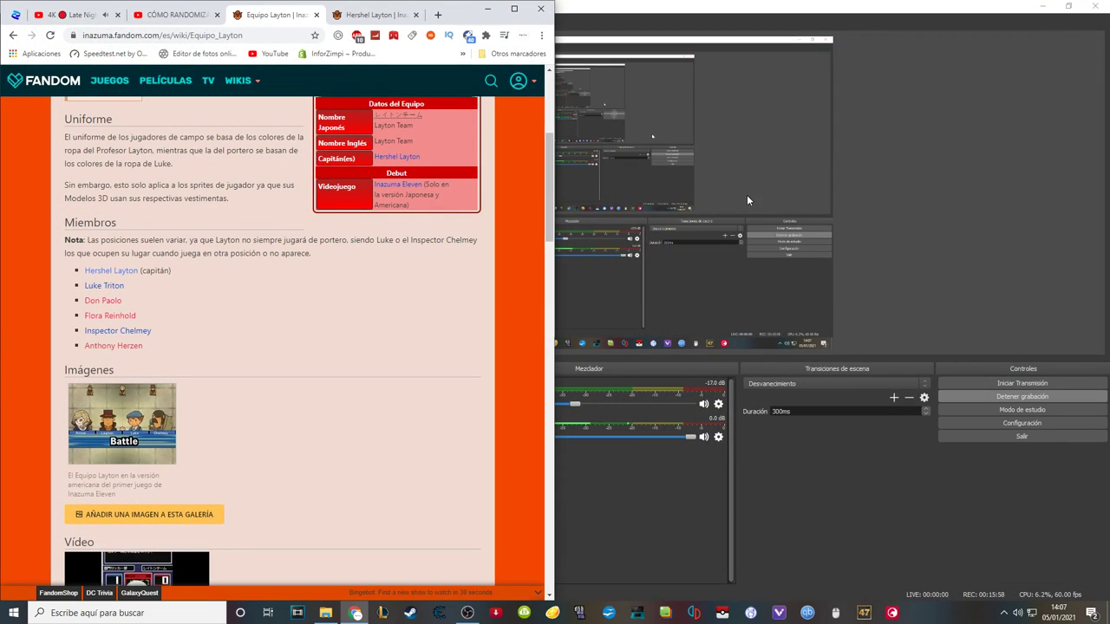
{"action": "left_click", "coordinate": [699, 510]}
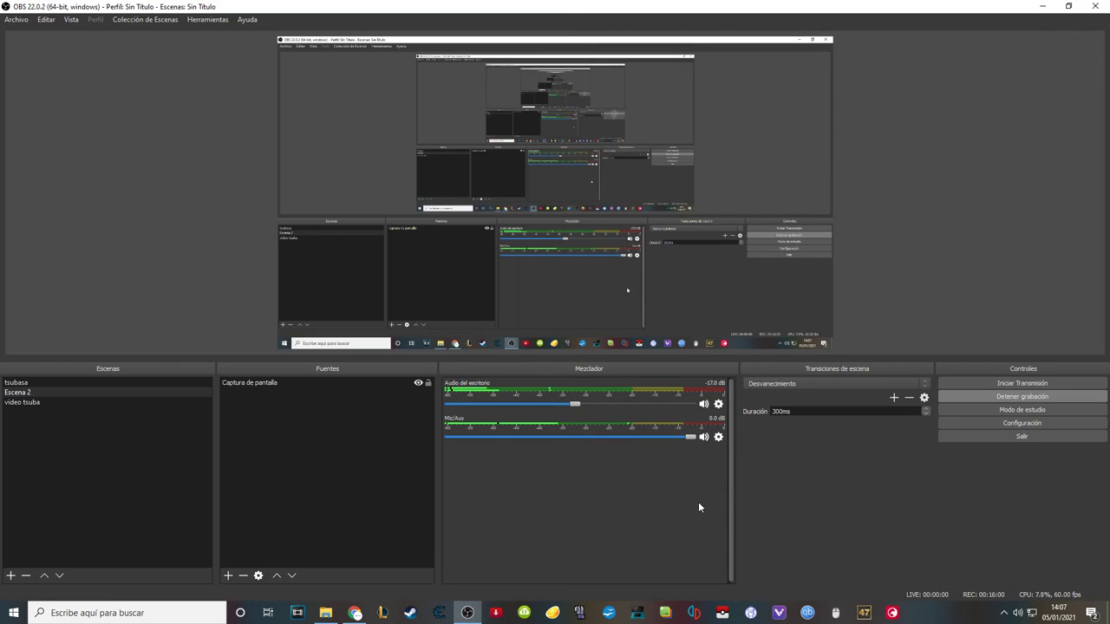
Switch to File Explorer and launch Tinke.exe from the Tinke folder inside Inazuma.
{"action": "left_click", "coordinate": [325, 613]}
{"action": "left_click", "coordinate": [278, 221]}
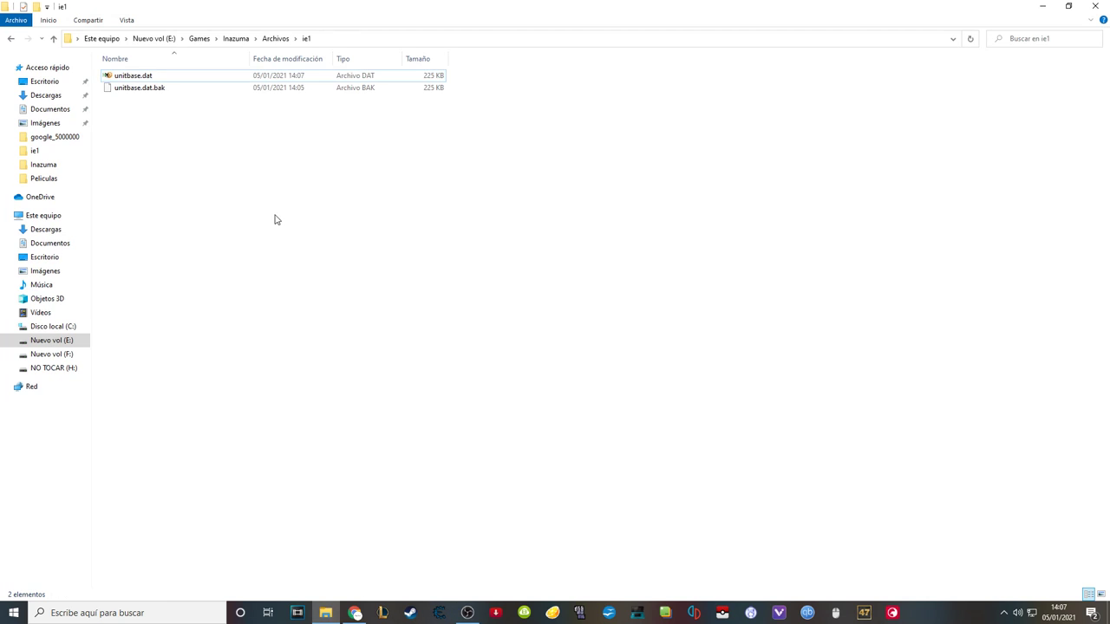
{"action": "left_click", "coordinate": [174, 78]}
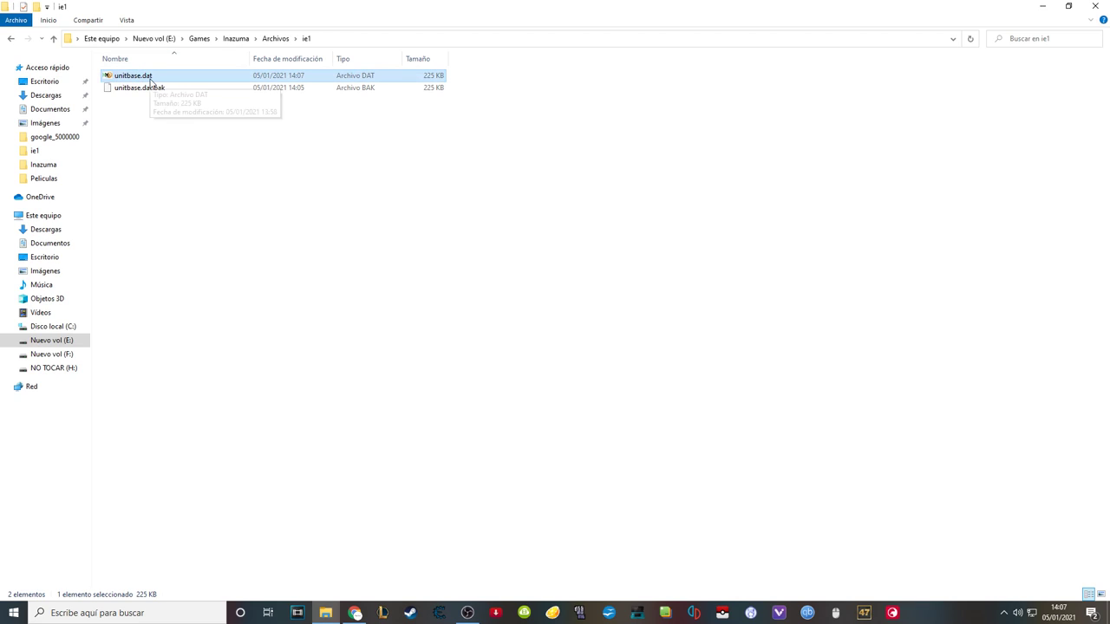
{"action": "left_click", "coordinate": [174, 91]}
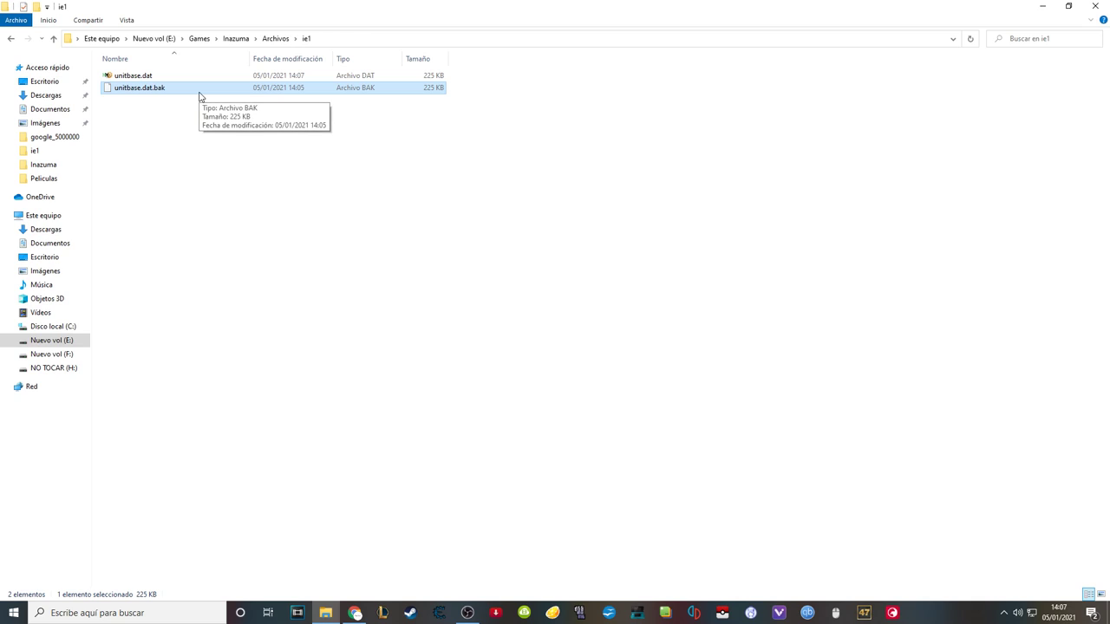
{"action": "left_click", "coordinate": [236, 38]}
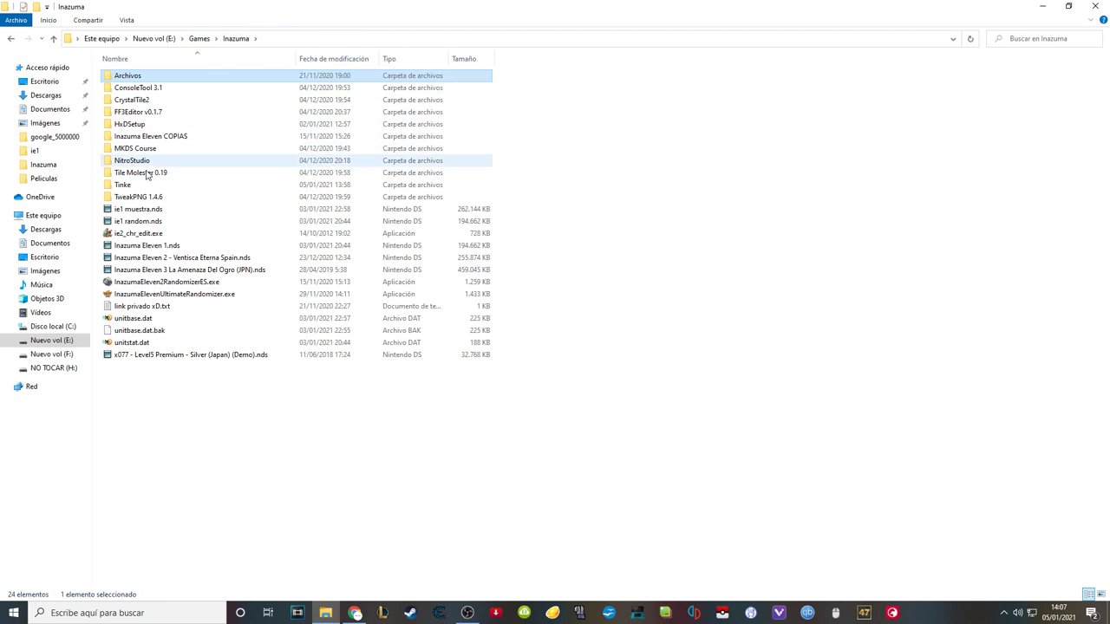
{"action": "double_click", "coordinate": [160, 184]}
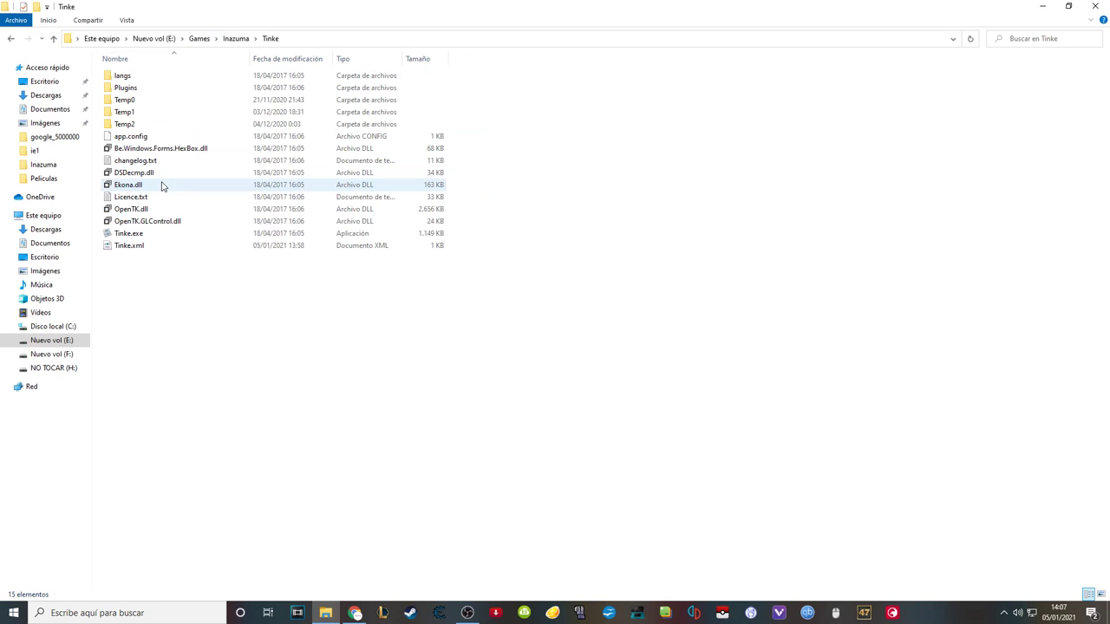
{"action": "double_click", "coordinate": [155, 234]}
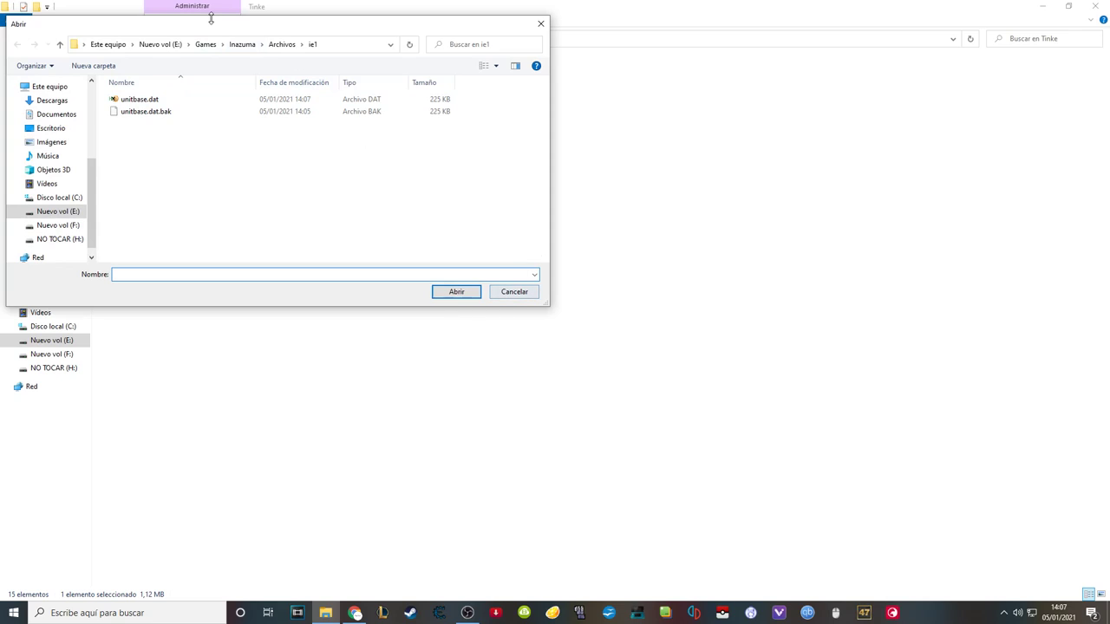
Load the ROM Inazuma Eleven 1.nds from the Inazuma folder into Tinke.
{"action": "left_click", "coordinate": [242, 44]}
{"action": "scroll", "coordinate": [199, 167], "scroll_direction": "down", "scroll_amount": 2}
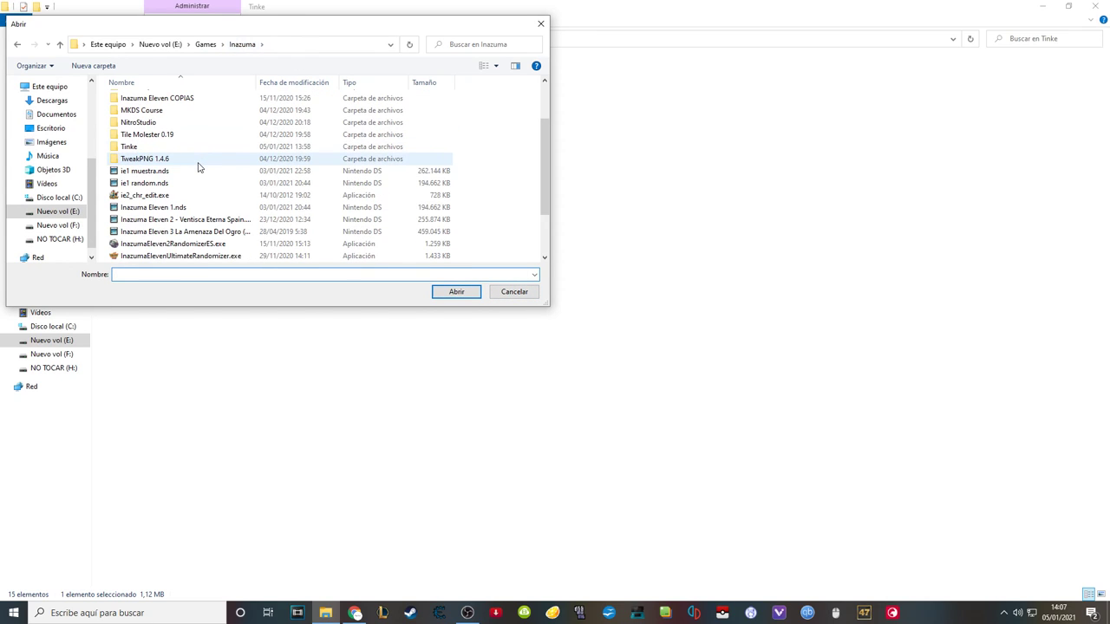
{"action": "left_click", "coordinate": [186, 208]}
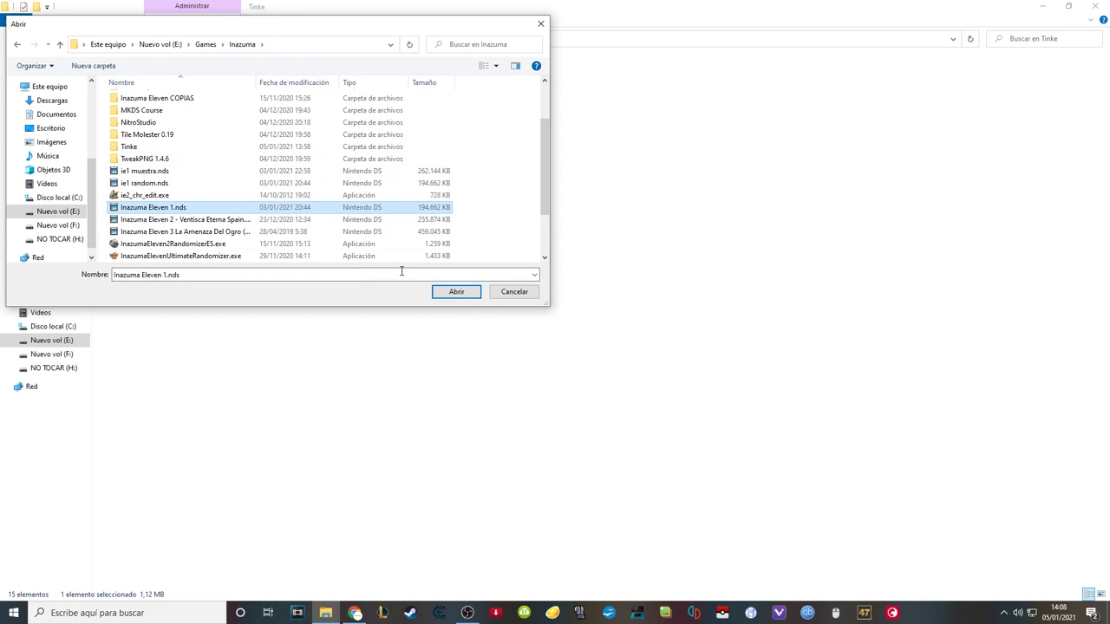
{"action": "left_click", "coordinate": [457, 293]}
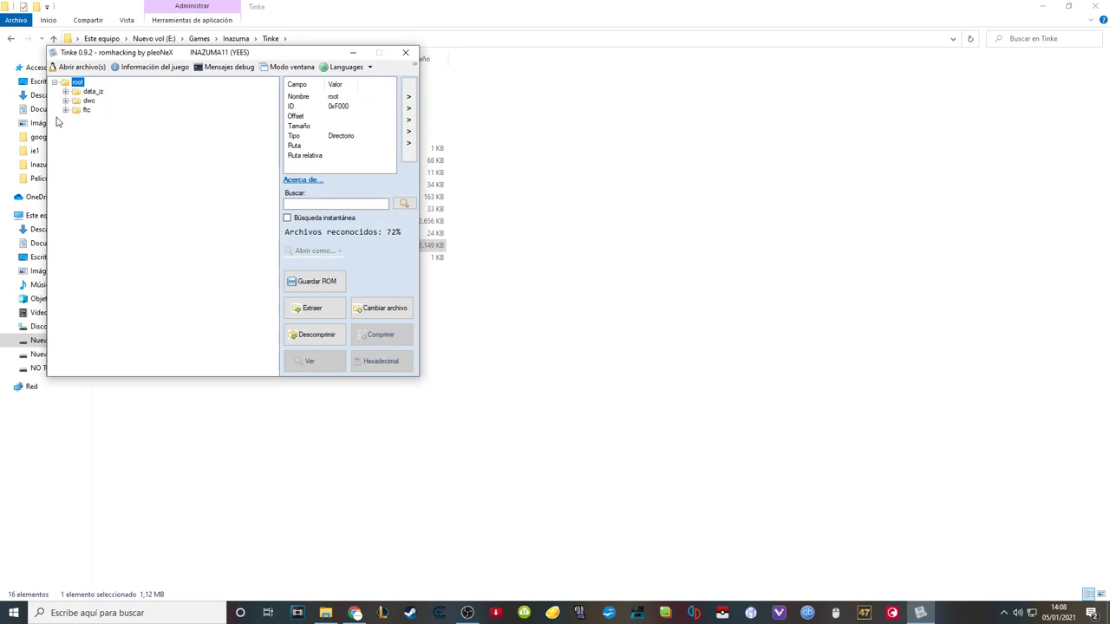
Select unitbase.dat under data_iz/logic/sp in the ROM's file tree and move the Tinke window clear of File Explorer.
{"action": "left_click", "coordinate": [65, 91]}
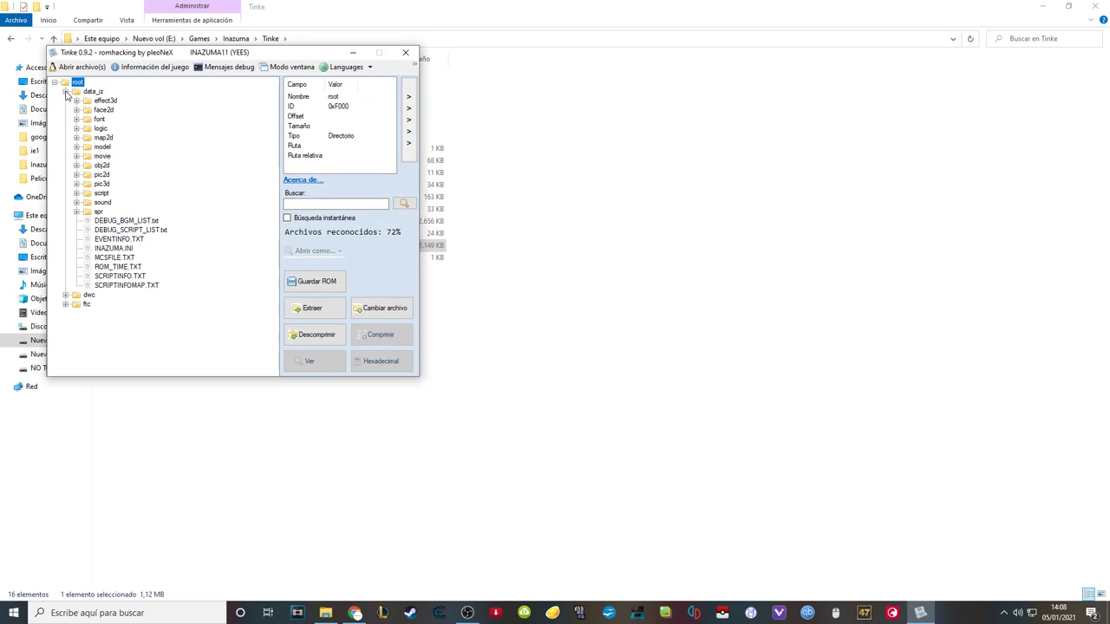
{"action": "left_click", "coordinate": [76, 127]}
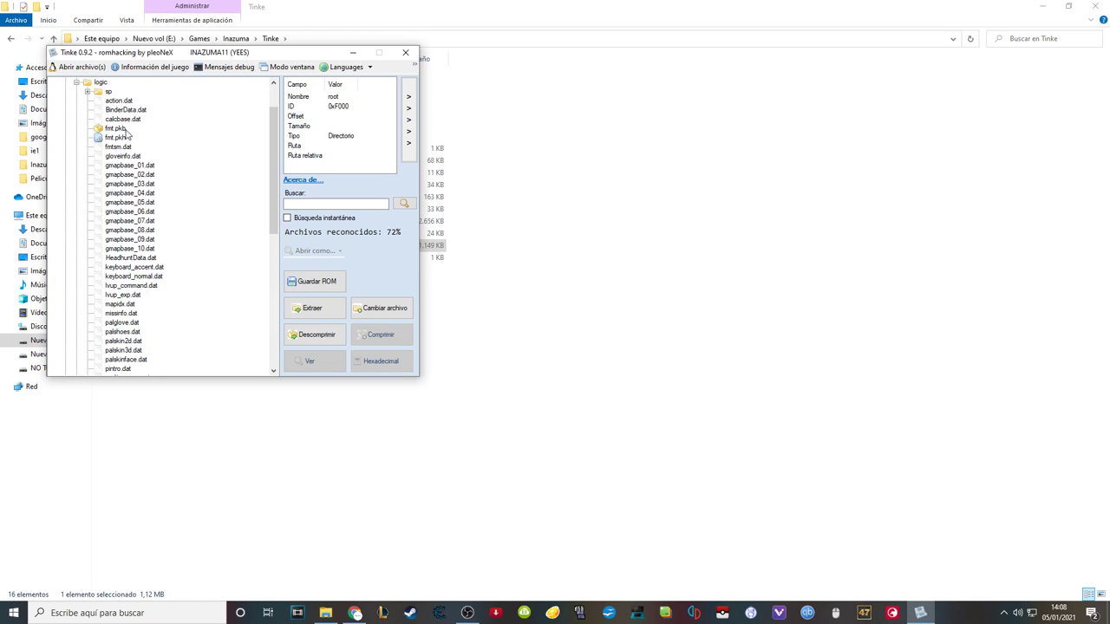
{"action": "left_click", "coordinate": [87, 91]}
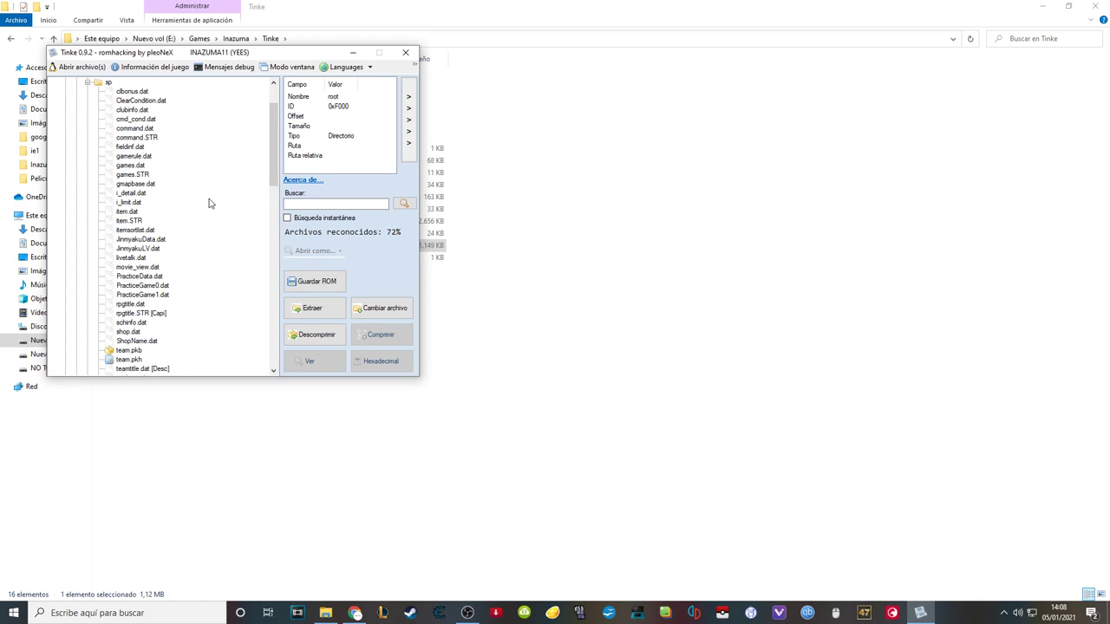
{"action": "scroll", "coordinate": [208, 203], "scroll_direction": "down", "scroll_amount": 6}
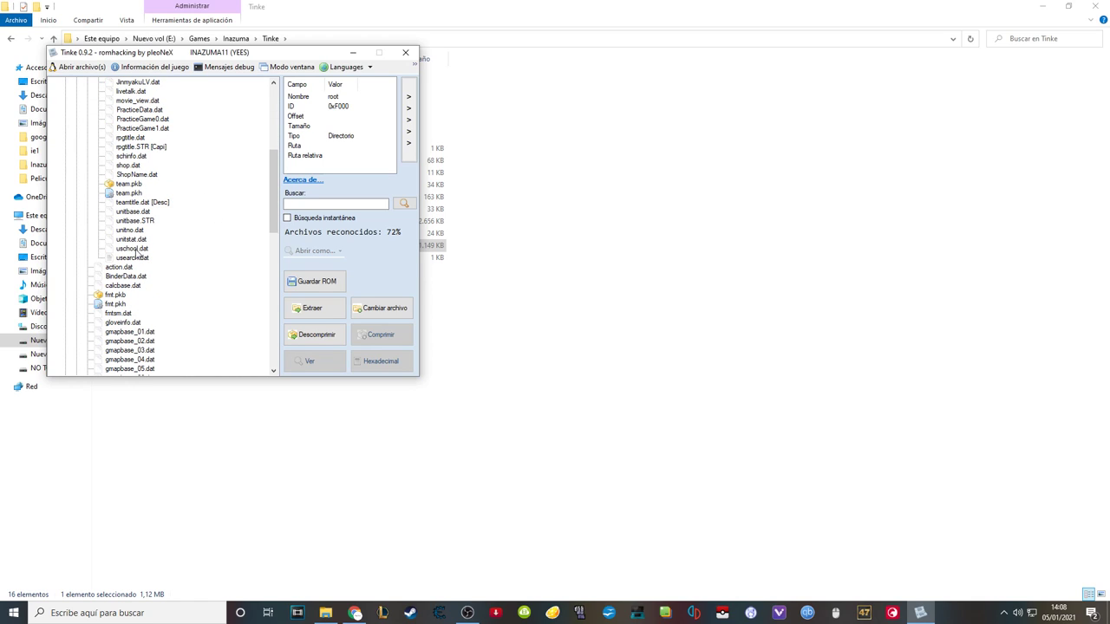
{"action": "left_click", "coordinate": [135, 211]}
{"action": "left_click_drag", "start_coordinate": [276, 57], "coordinate": [828, 94]}
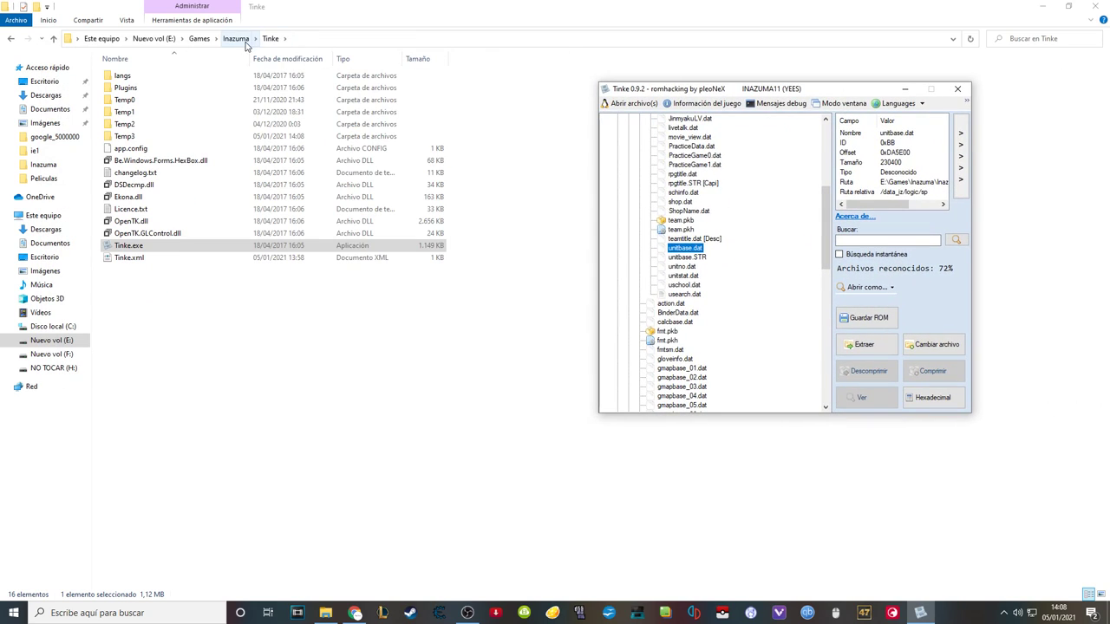
Find the edited unitbase.dat in the Archivos\ie1 folder in File Explorer, and switch back to Tinke.
{"action": "left_click", "coordinate": [257, 38]}
{"action": "left_click", "coordinate": [236, 38]}
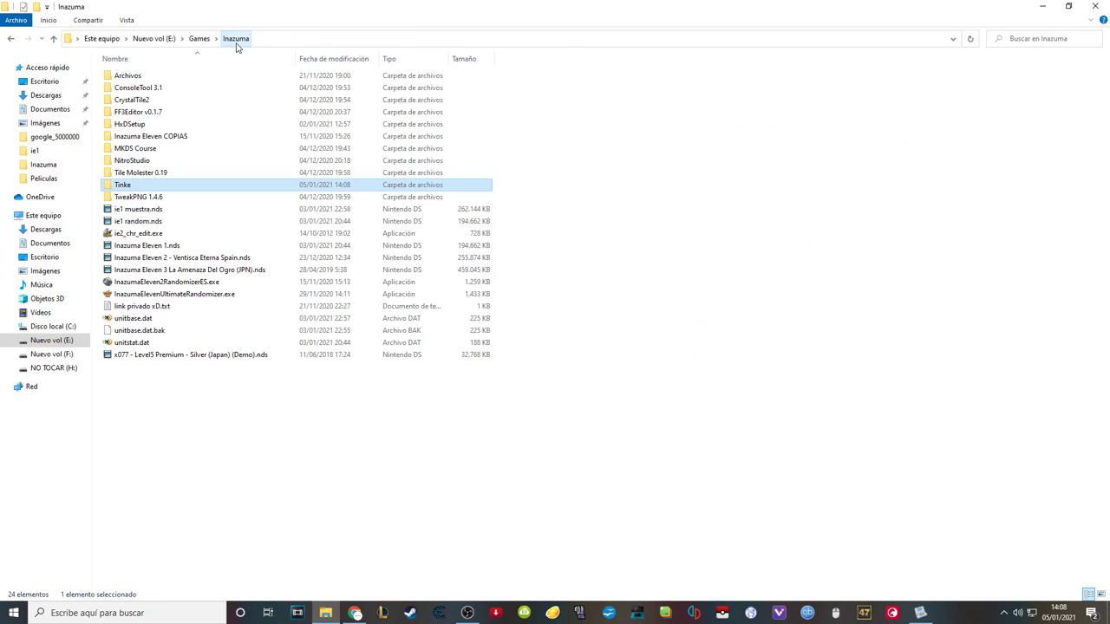
{"action": "double_click", "coordinate": [151, 78]}
{"action": "double_click", "coordinate": [153, 78]}
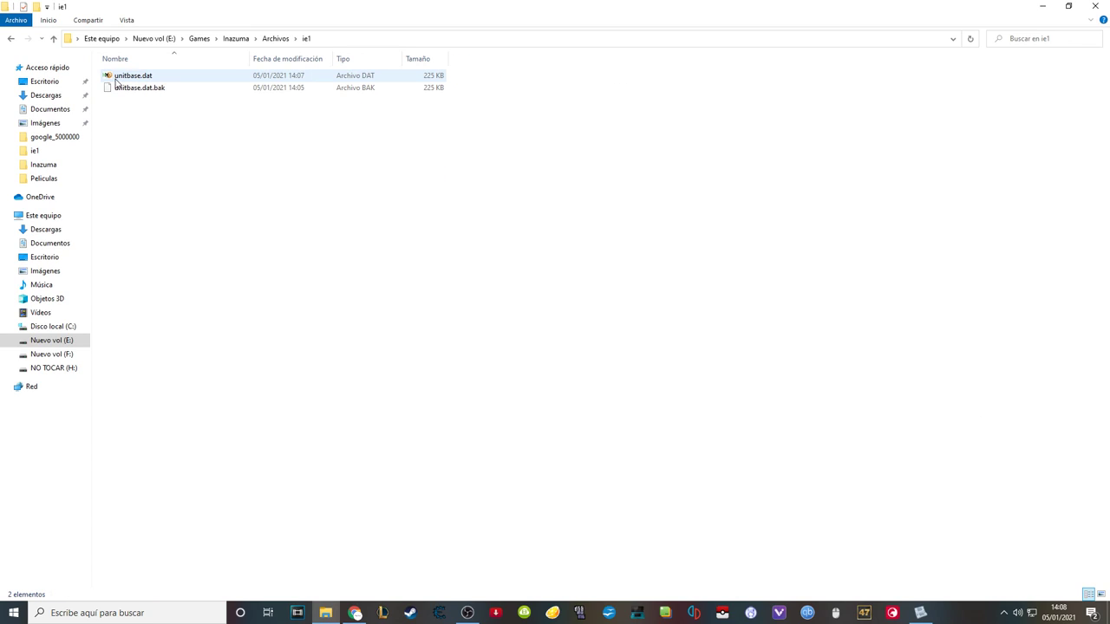
{"action": "left_click", "coordinate": [919, 612]}
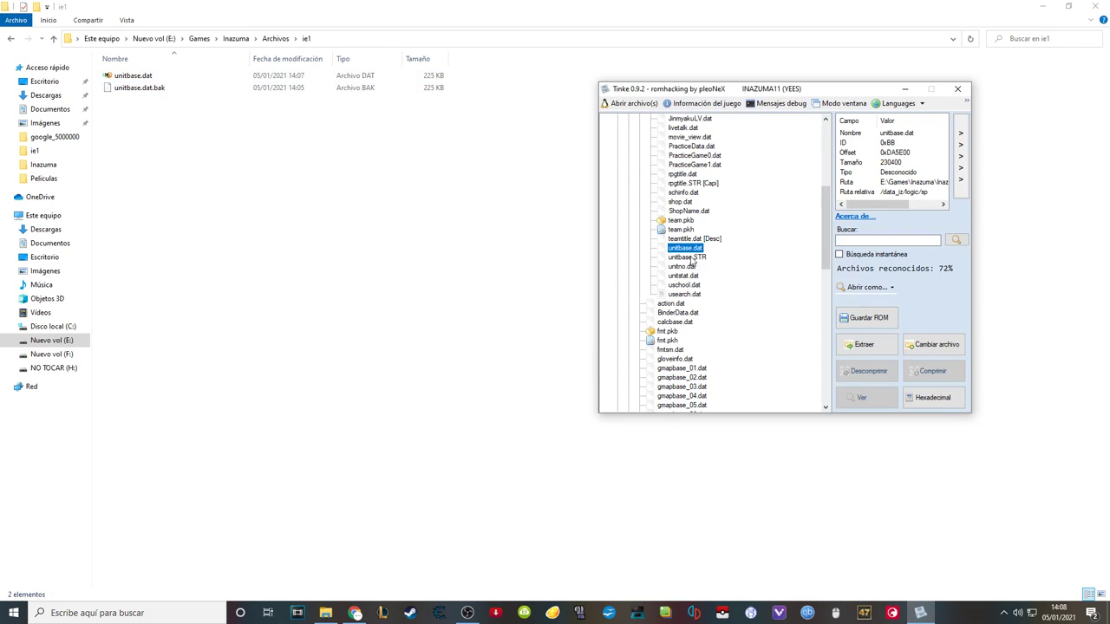
Replace the ROM's unitbase.dat with the edited unitbase.dat from the Archivos\ie1 folder.
{"action": "left_click", "coordinate": [936, 345]}
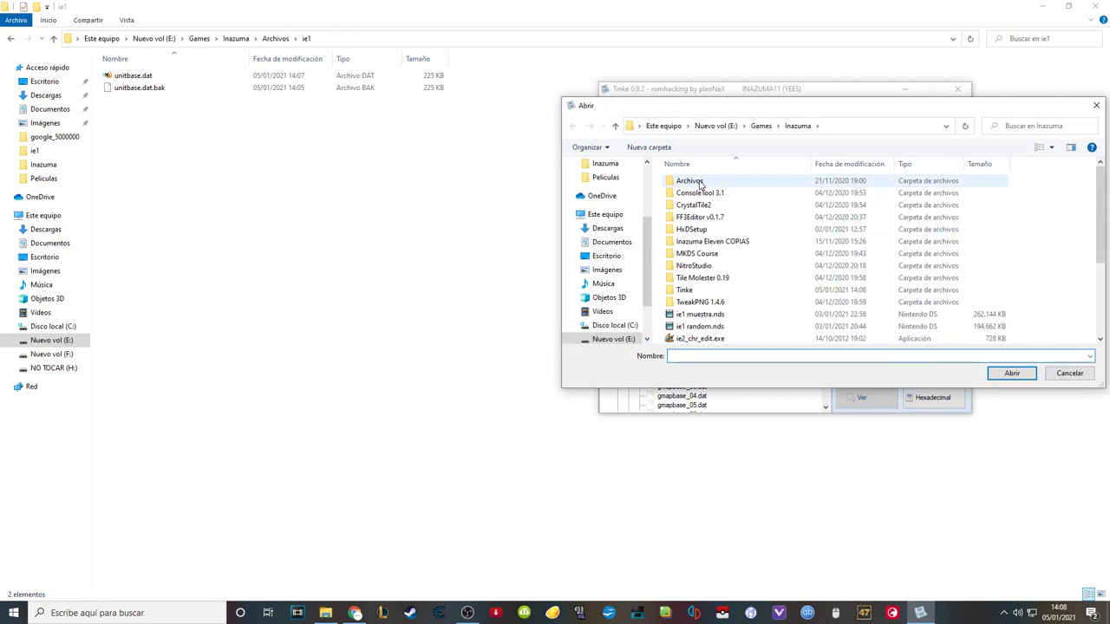
{"action": "double_click", "coordinate": [701, 182]}
{"action": "double_click", "coordinate": [721, 181]}
{"action": "left_click", "coordinate": [722, 181]}
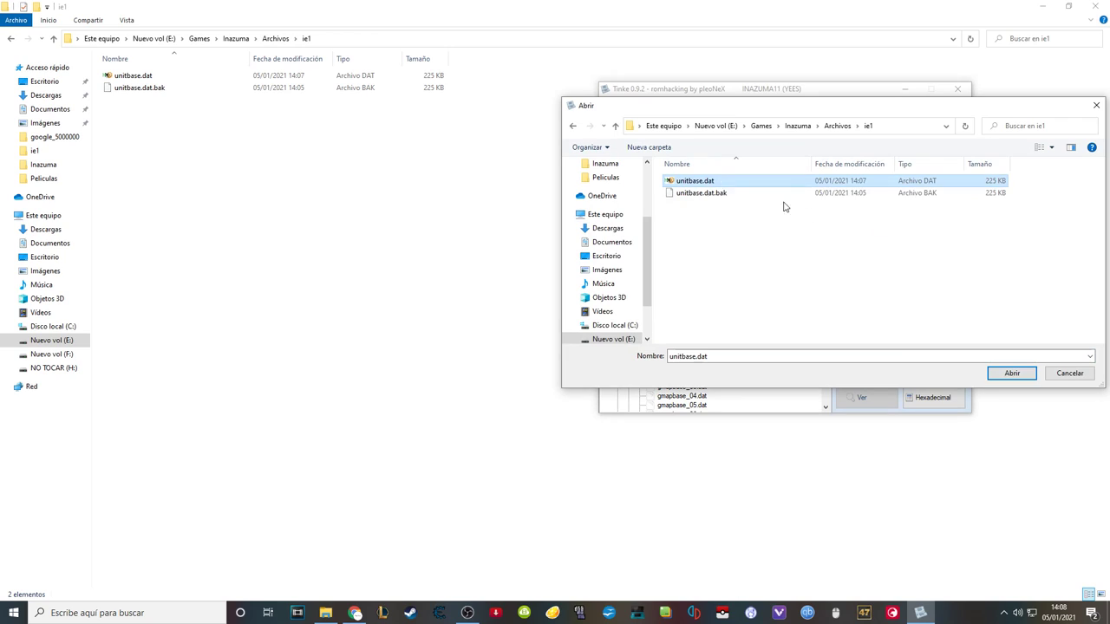
{"action": "left_click", "coordinate": [1011, 373]}
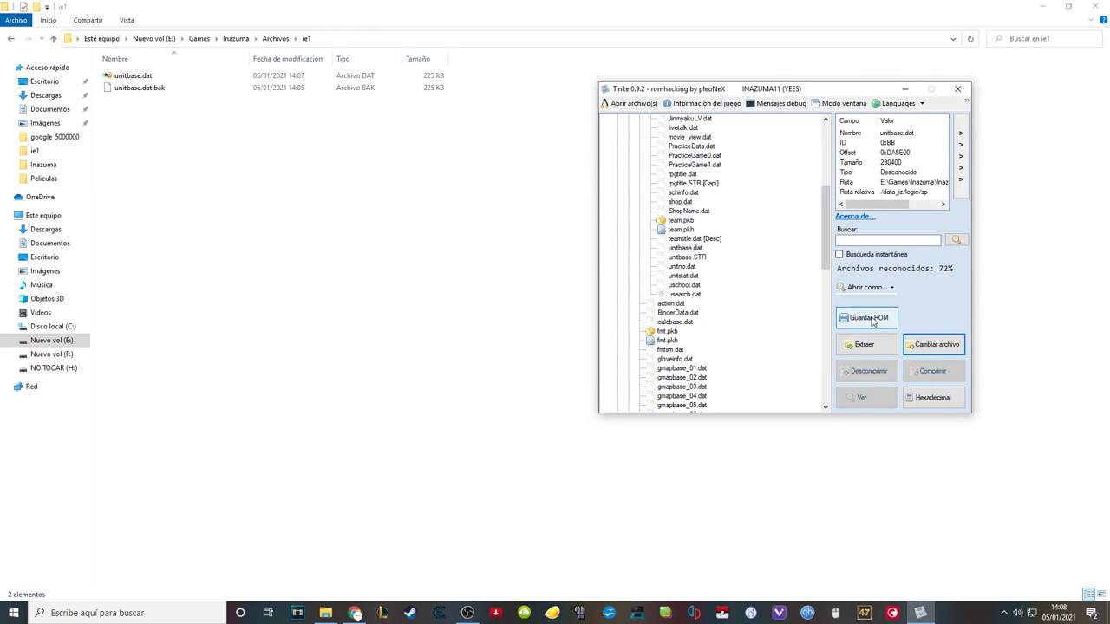
Save the modified ROM as ie1 video in the Inazuma folder.
{"action": "left_click", "coordinate": [869, 318]}
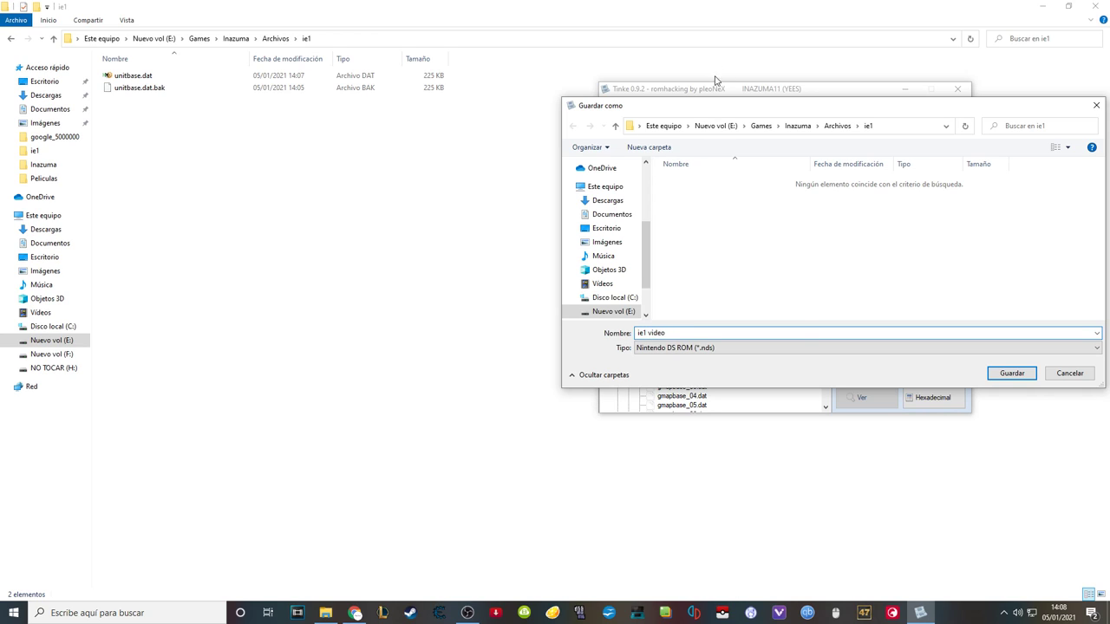
{"action": "left_click", "coordinate": [802, 127]}
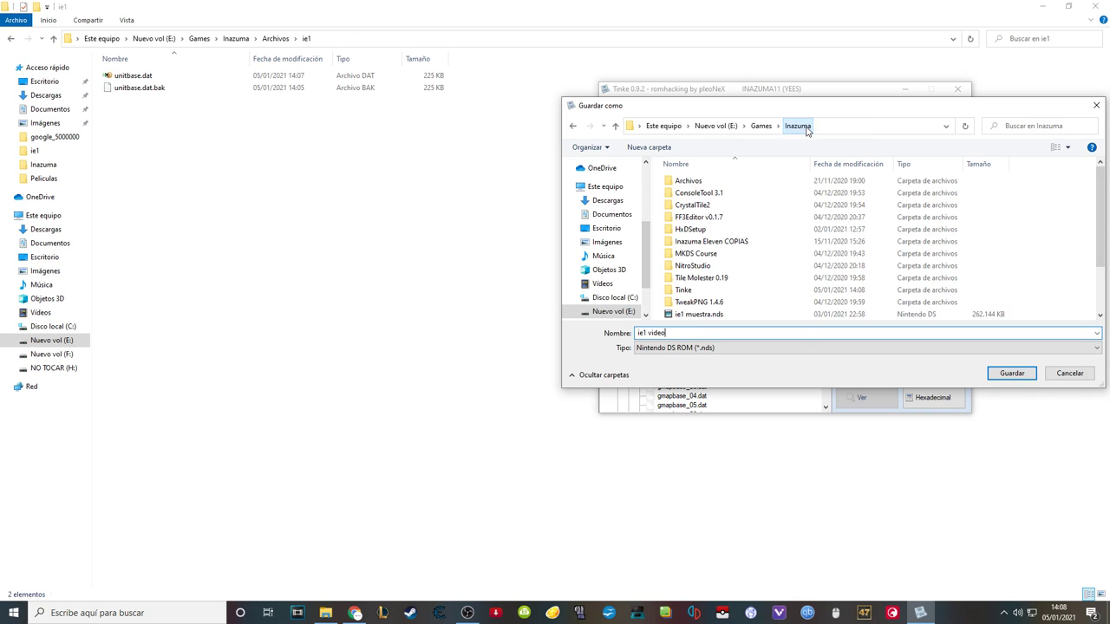
{"action": "left_click", "coordinate": [1011, 373]}
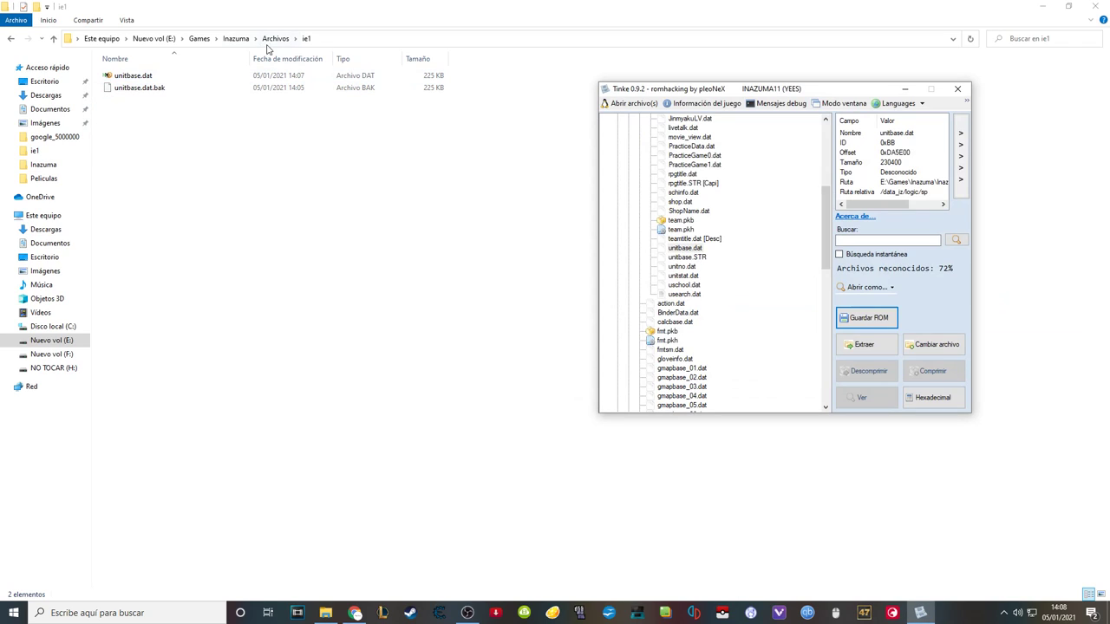
Close Tinke and select ie1 video.nds in the Inazuma folder in File Explorer.
{"action": "left_click", "coordinate": [957, 88]}
{"action": "left_click", "coordinate": [235, 38]}
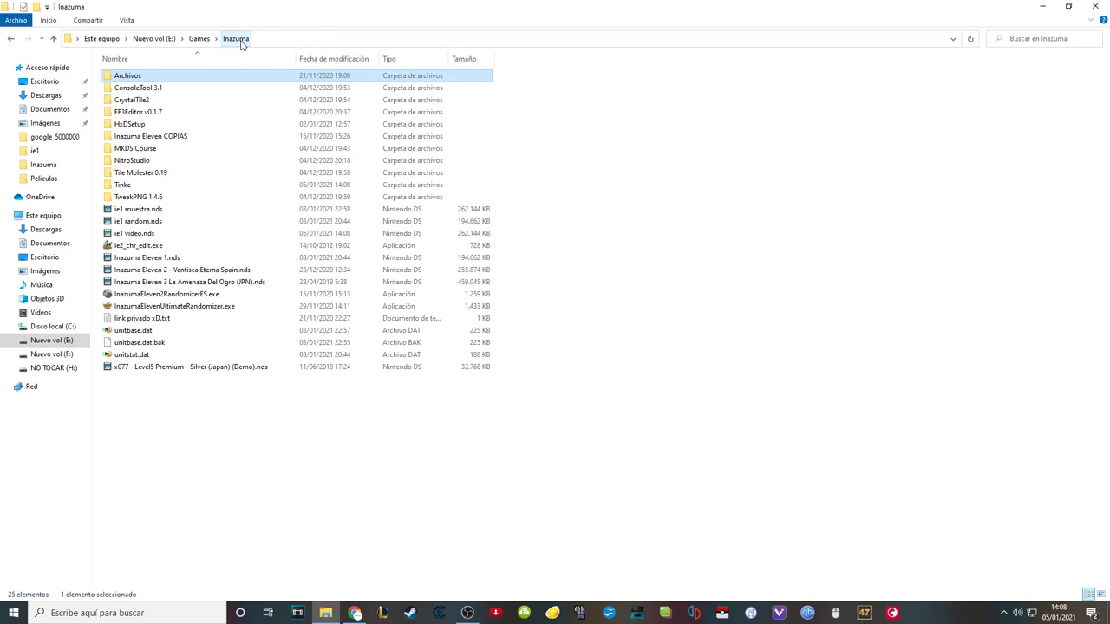
{"action": "left_click", "coordinate": [130, 233]}
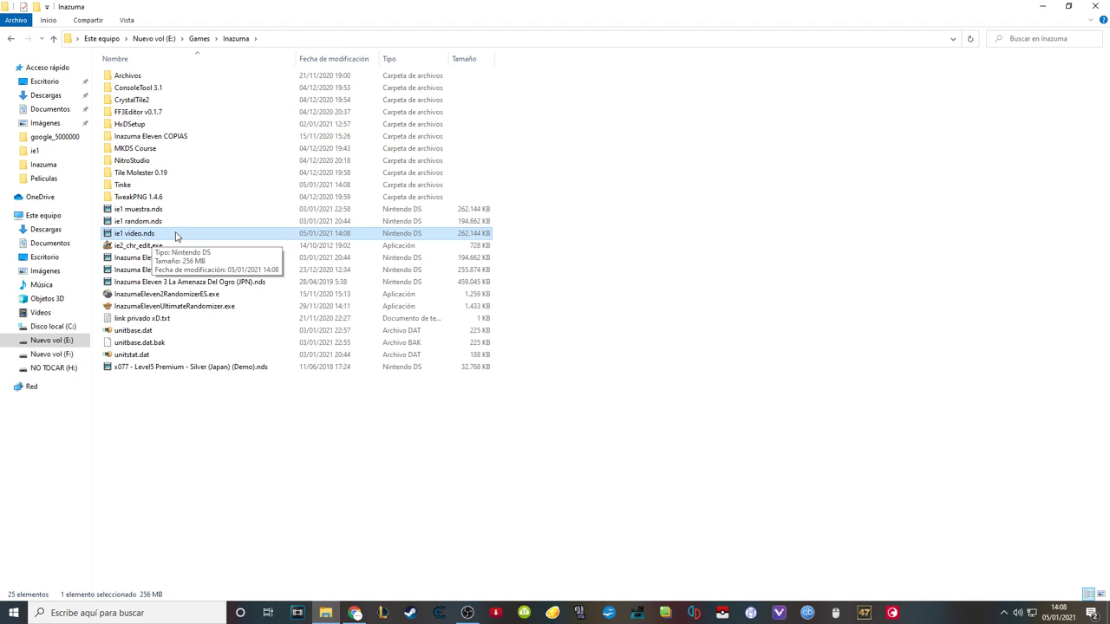
Launch Tinke.exe from the Tinke folder and load Inazuma Eleven 1.nds.
{"action": "double_click", "coordinate": [152, 187]}
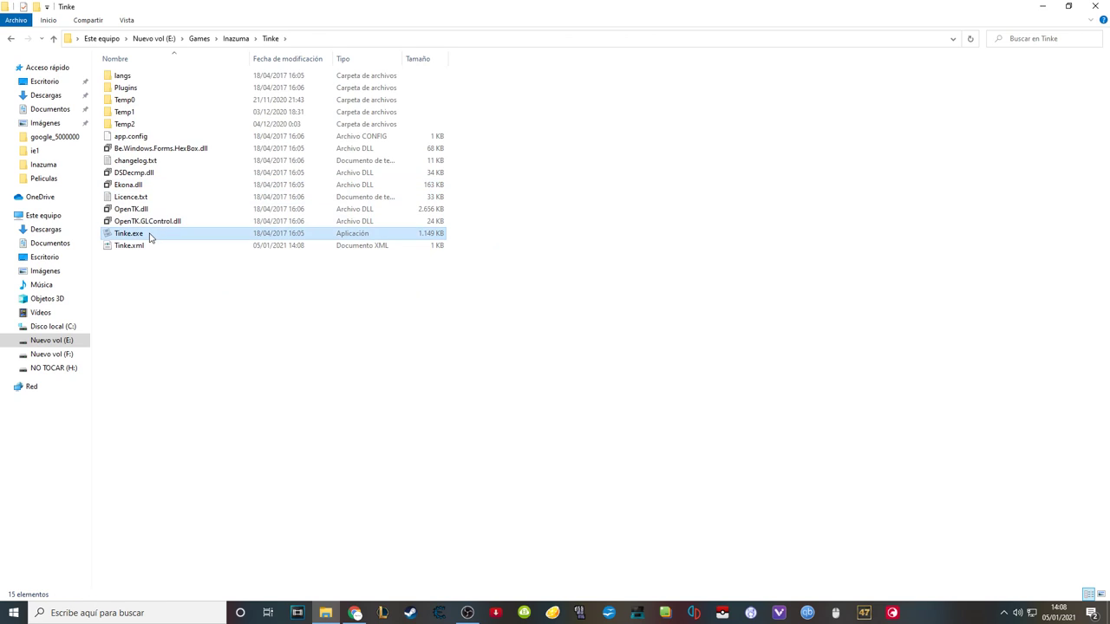
{"action": "double_click", "coordinate": [149, 235]}
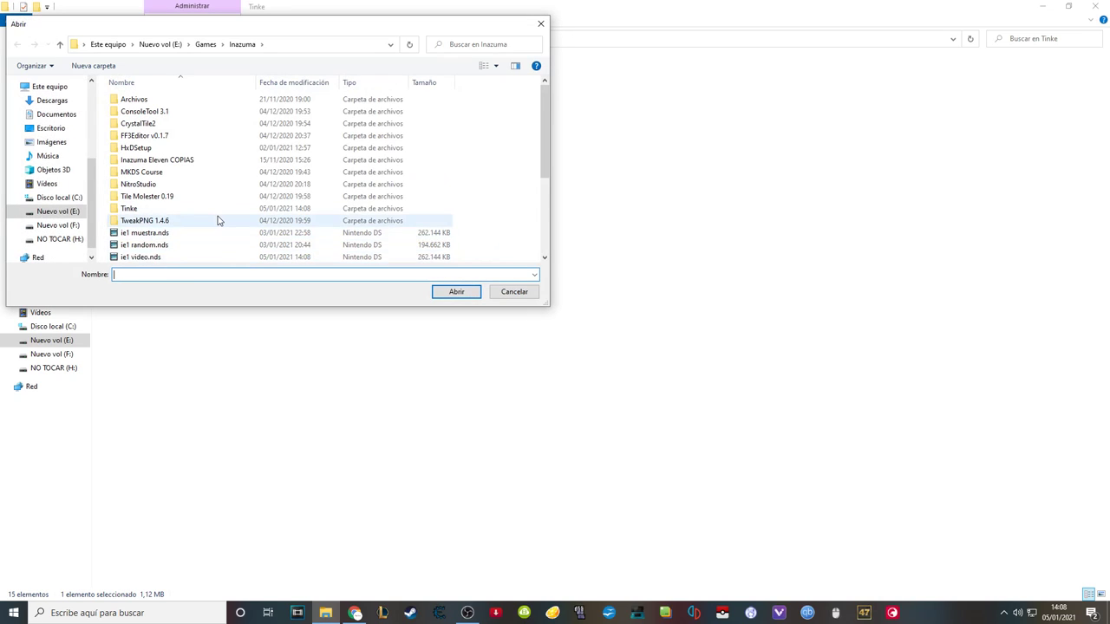
{"action": "scroll", "coordinate": [217, 220], "scroll_direction": "down", "scroll_amount": 2}
{"action": "left_click", "coordinate": [203, 223]}
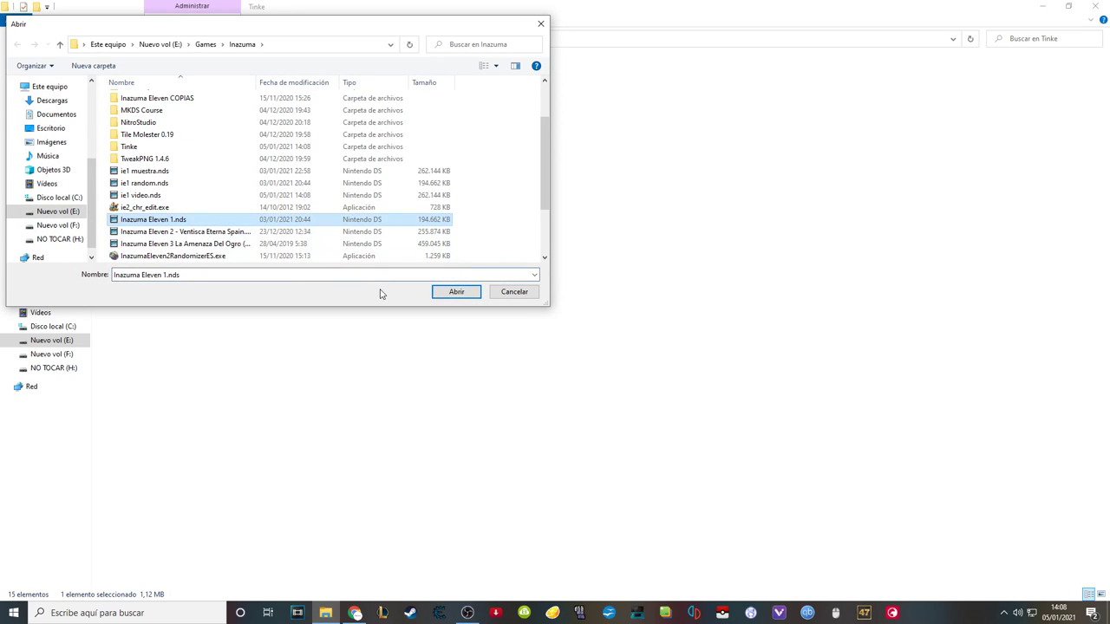
{"action": "left_click", "coordinate": [443, 293]}
Search the ROM for unitbase and open unitbase.dat in the hexadecimal viewer.
{"action": "left_click", "coordinate": [396, 264]}
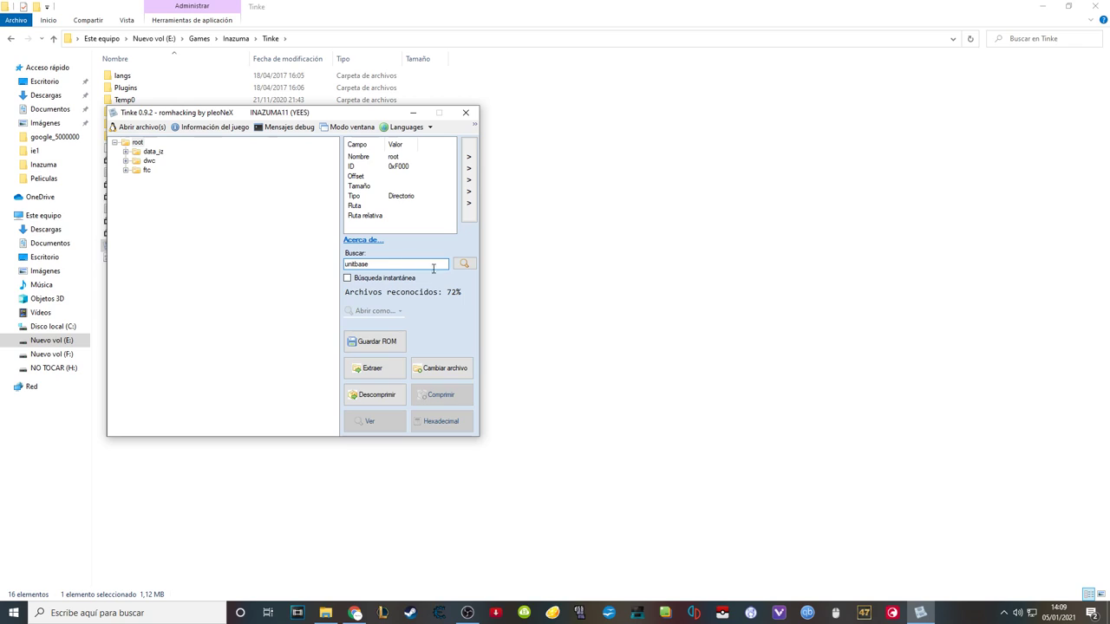
{"action": "left_click", "coordinate": [464, 264]}
{"action": "left_click", "coordinate": [160, 152]}
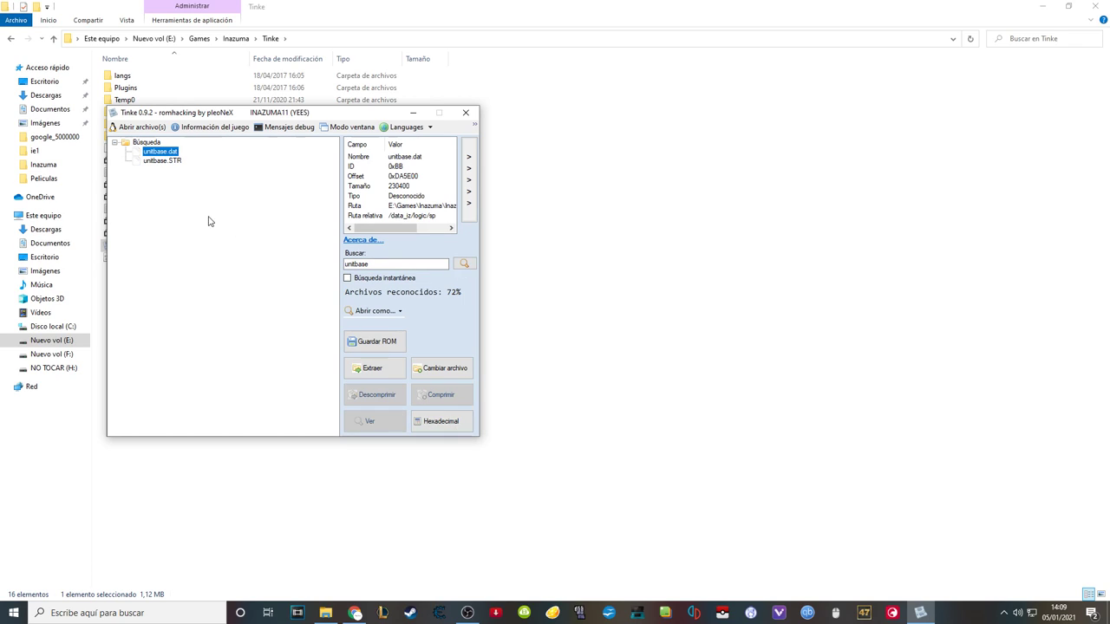
{"action": "left_click", "coordinate": [442, 424]}
Examine the player name entries in unitbase.dat and the hexadecimal viewer's search options.
{"action": "left_click", "coordinate": [445, 222]}
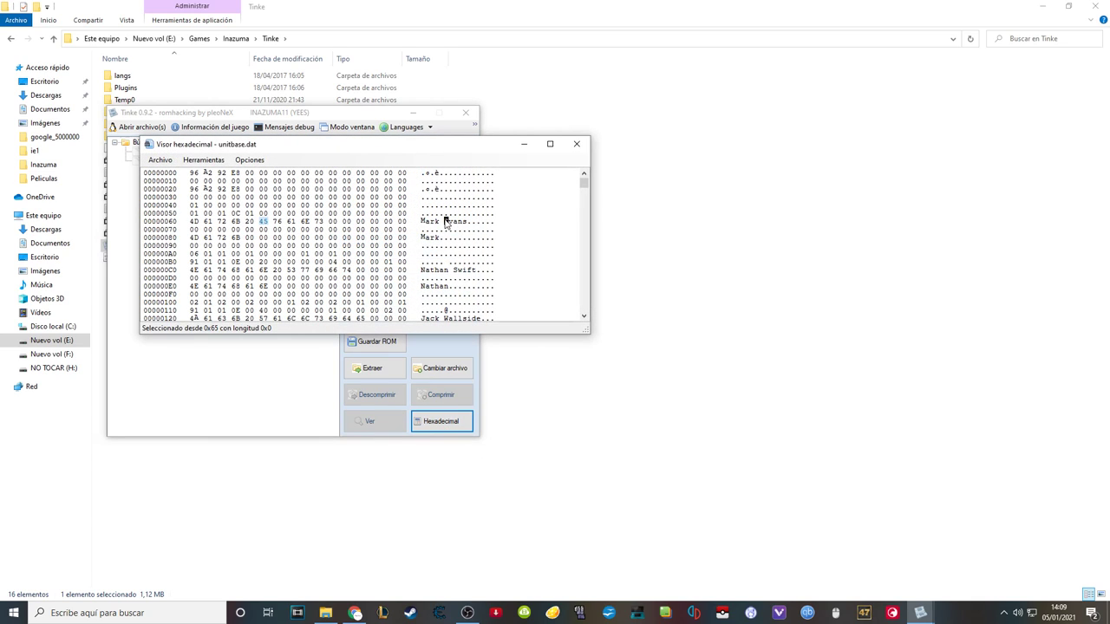
{"action": "left_click", "coordinate": [460, 230]}
{"action": "left_click", "coordinate": [449, 214]}
{"action": "left_click", "coordinate": [192, 161]}
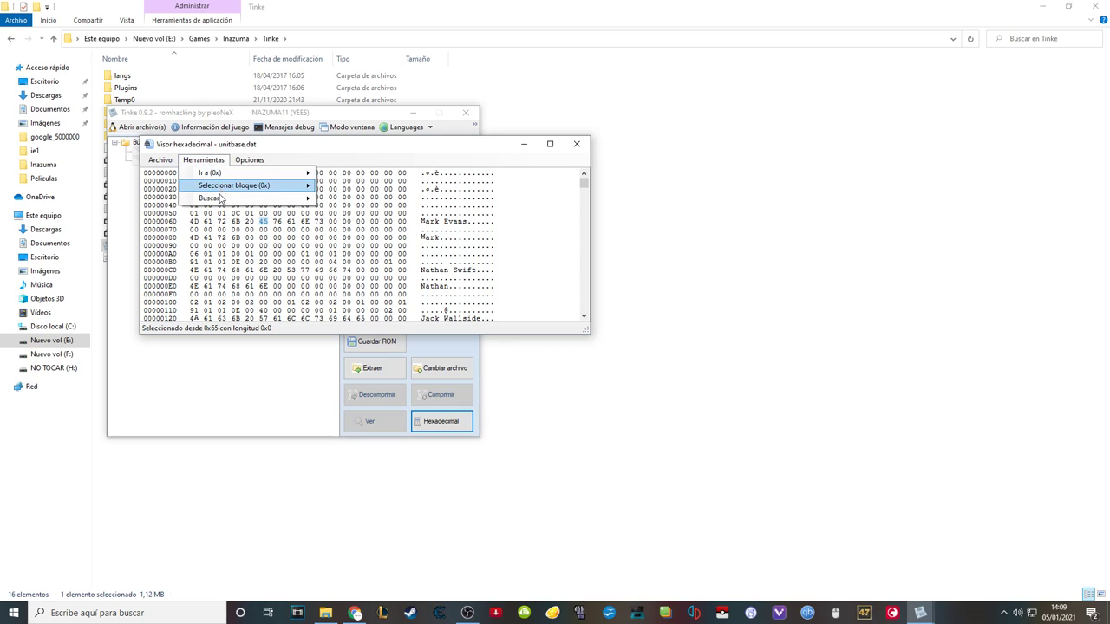
{"action": "mouse_move", "coordinate": [221, 201]}
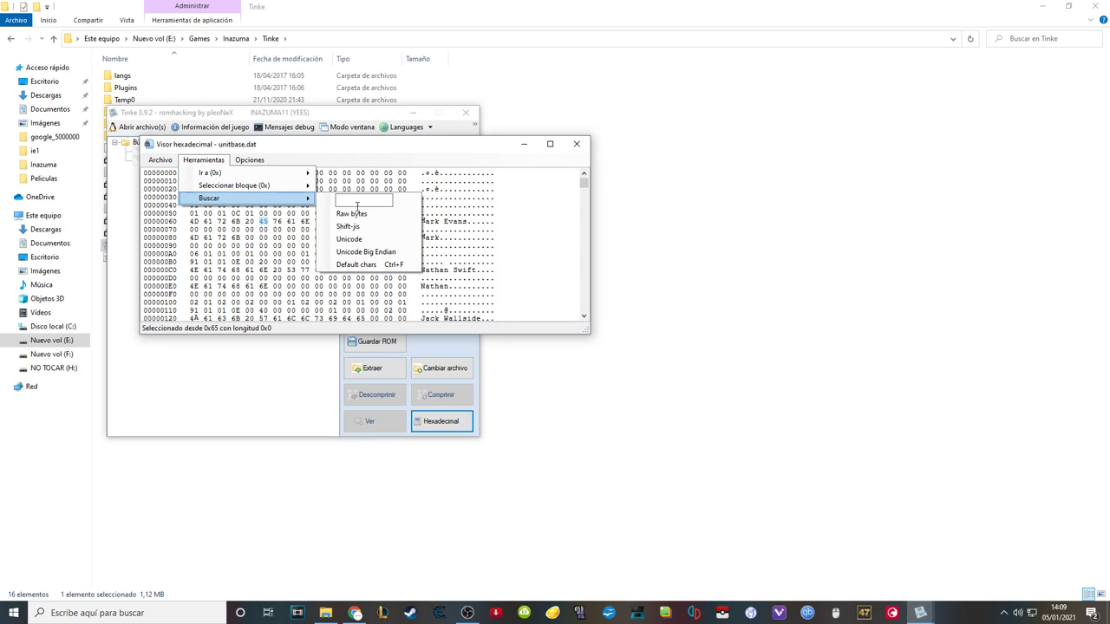
{"action": "mouse_move", "coordinate": [170, 159]}
{"action": "left_click", "coordinate": [469, 221]}
{"action": "left_click_drag", "start_coordinate": [582, 191], "coordinate": [584, 198]}
Try searching unitbase.dat for frost, check the surrounding player entries, and close the hexadecimal viewer.
{"action": "left_click", "coordinate": [208, 162]}
{"action": "mouse_move", "coordinate": [277, 197]}
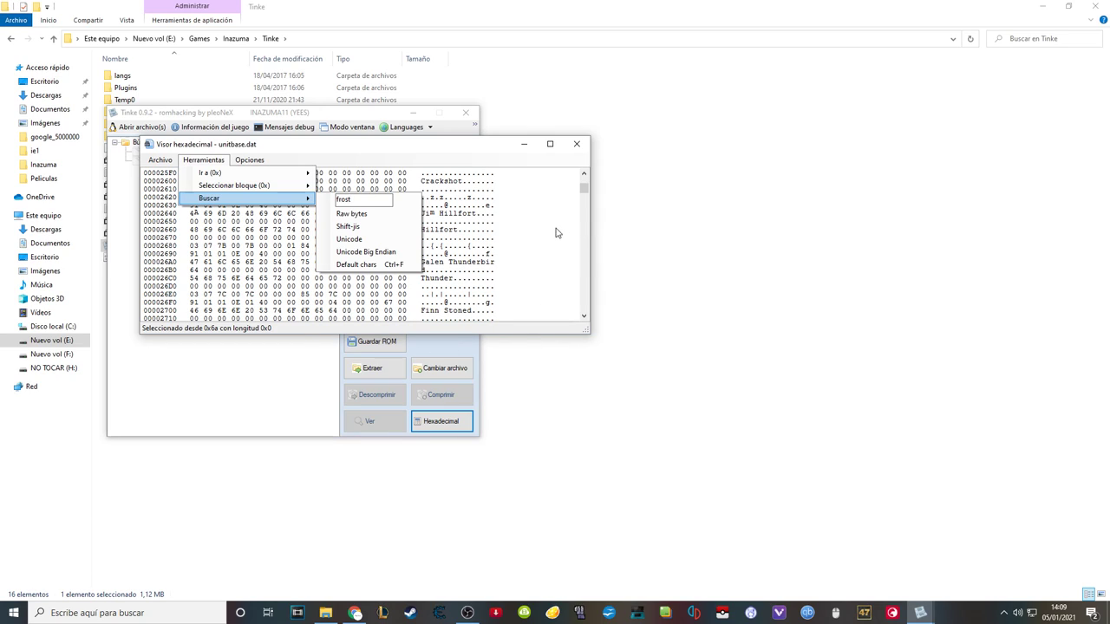
{"action": "key", "text": "Return"}
{"action": "left_click", "coordinate": [520, 210]}
{"action": "left_click", "coordinate": [465, 204]}
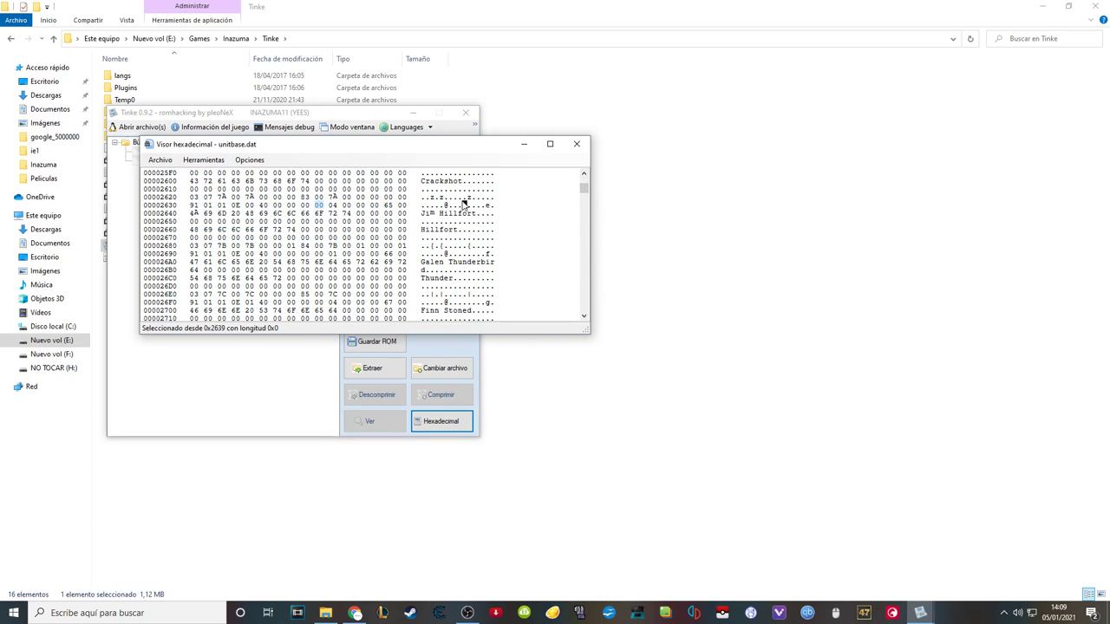
{"action": "mouse_move", "coordinate": [583, 187]}
{"action": "left_mouse_down"}
{"action": "mouse_move", "coordinate": [593, 270]}
{"action": "mouse_move", "coordinate": [585, 189]}
{"action": "left_mouse_up"}
{"action": "left_click", "coordinate": [577, 146]}
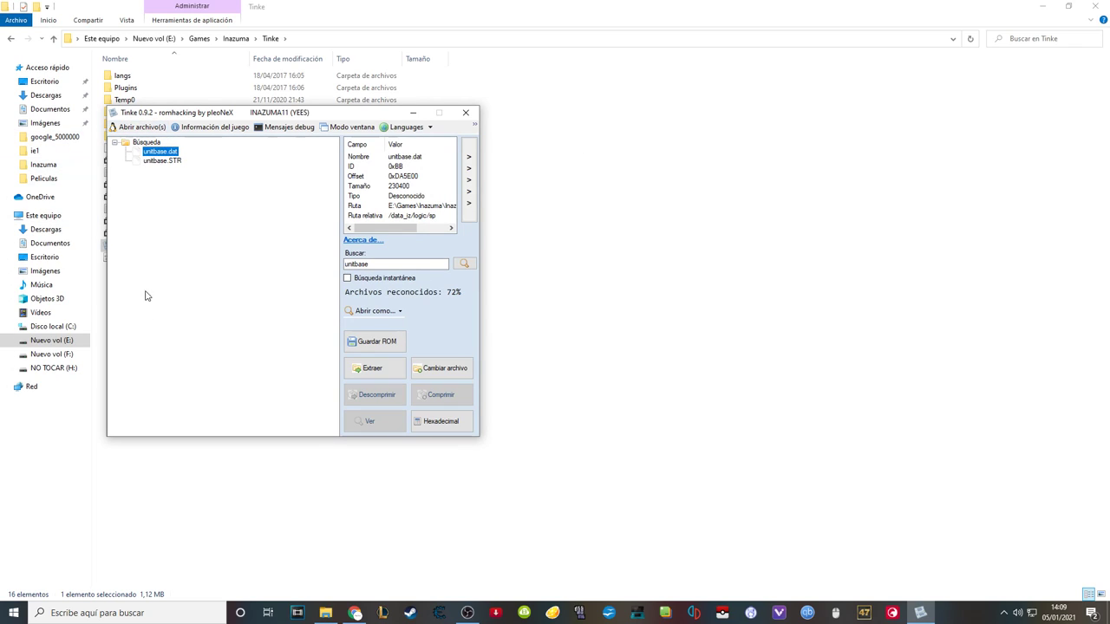
Reopen unitbase.dat in the hexadecimal viewer, inspect the first two player name entries, and close the viewer.
{"action": "left_click", "coordinate": [448, 431]}
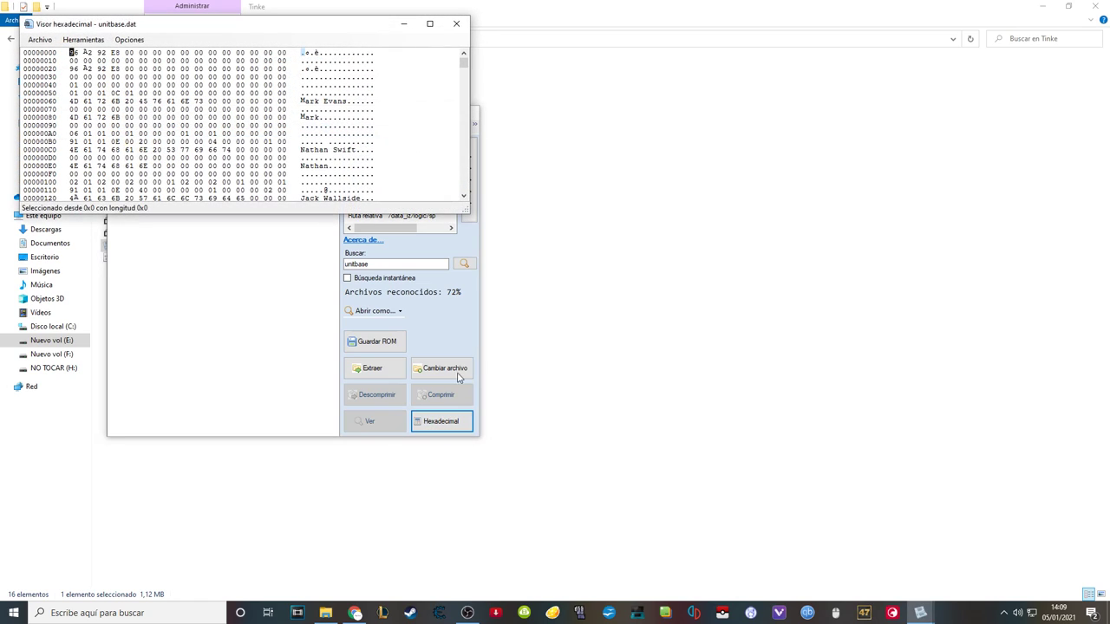
{"action": "left_click", "coordinate": [314, 102]}
{"action": "left_click", "coordinate": [312, 157]}
{"action": "left_click", "coordinate": [457, 26]}
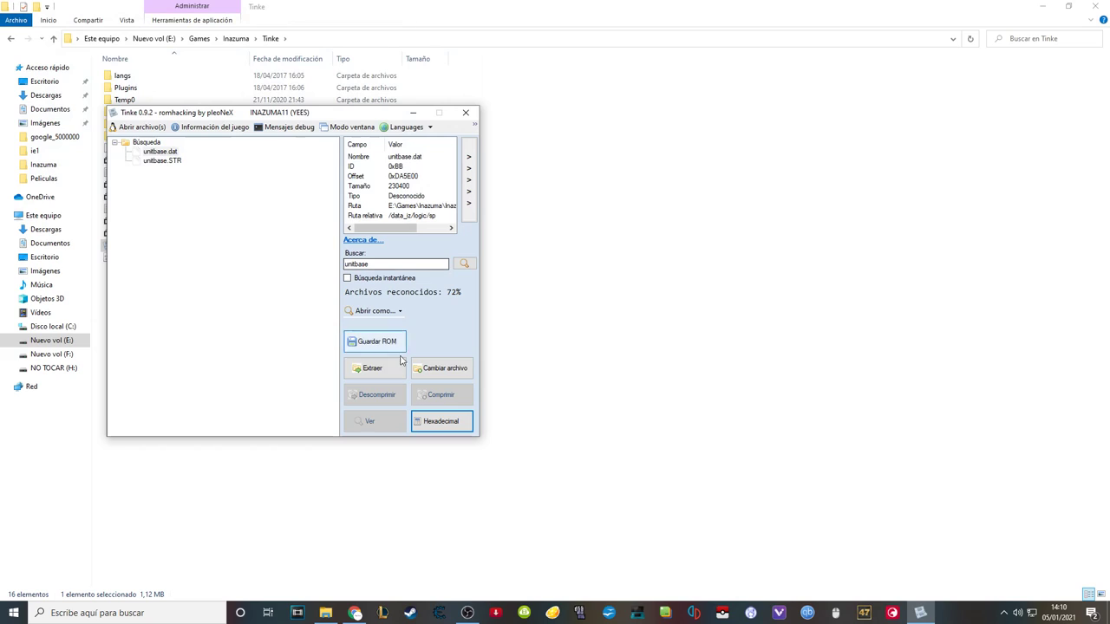
Start extracting unitbase.dat from the ROM, cancel the extraction, and close Tinke.
{"action": "left_click", "coordinate": [172, 152]}
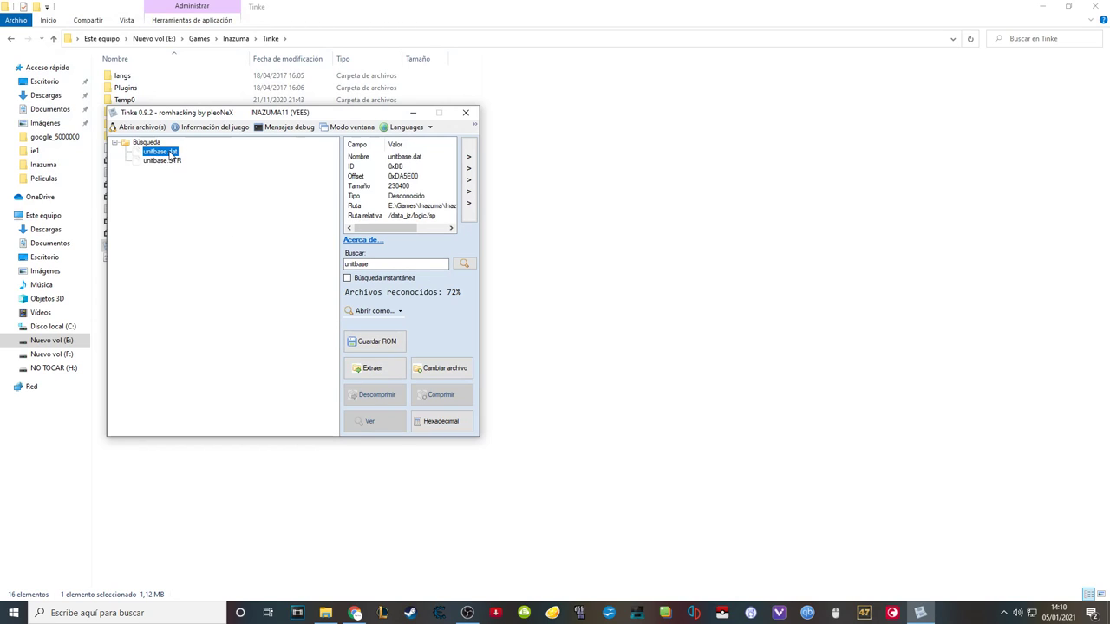
{"action": "left_click", "coordinate": [381, 371]}
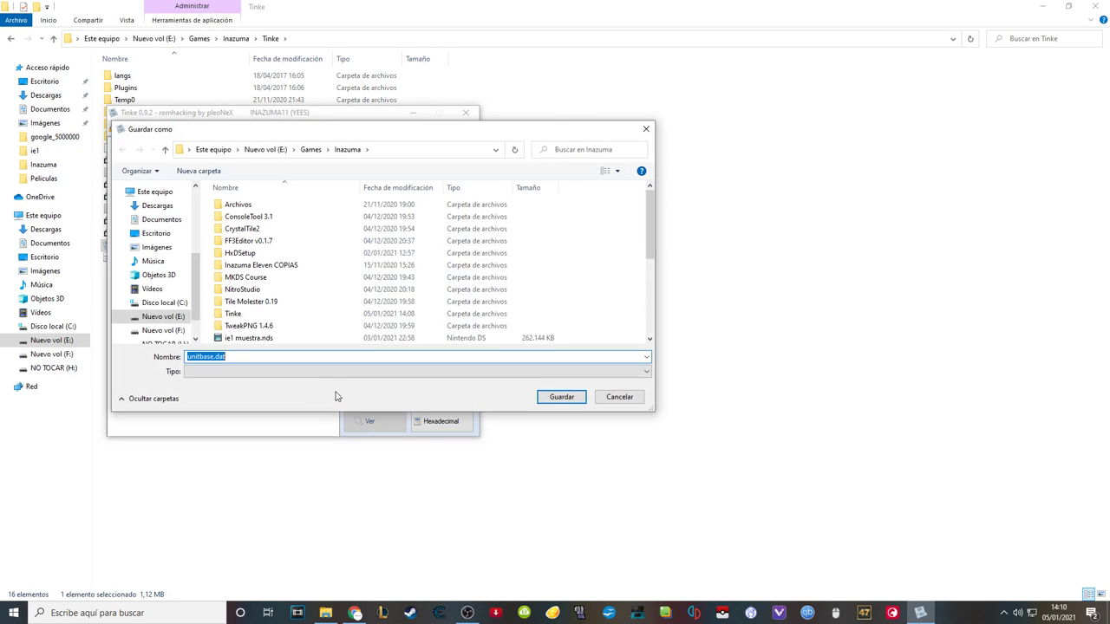
{"action": "left_click", "coordinate": [632, 396]}
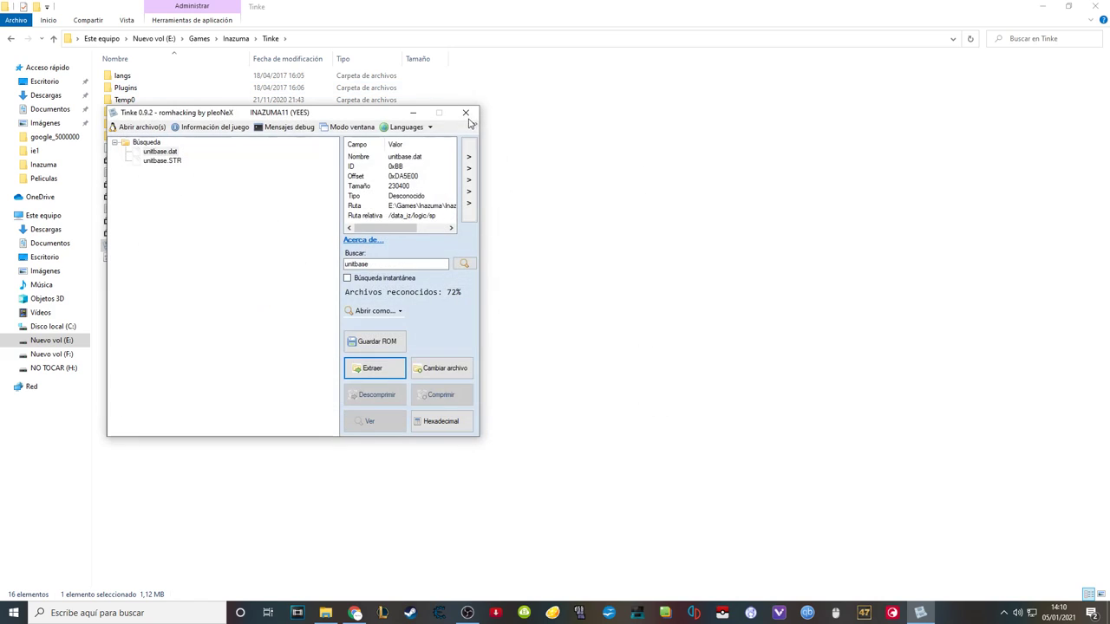
{"action": "left_click", "coordinate": [467, 114]}
Open the unitbase.dat file from the Inazuma folder in HxD.
{"action": "left_click", "coordinate": [236, 38]}
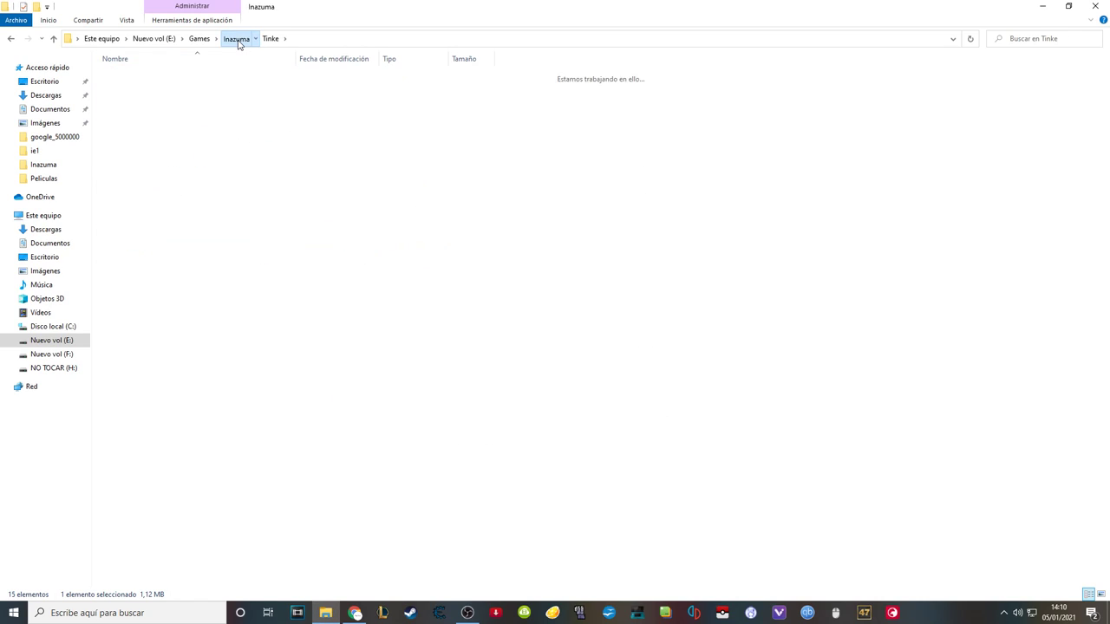
{"action": "left_click", "coordinate": [119, 128]}
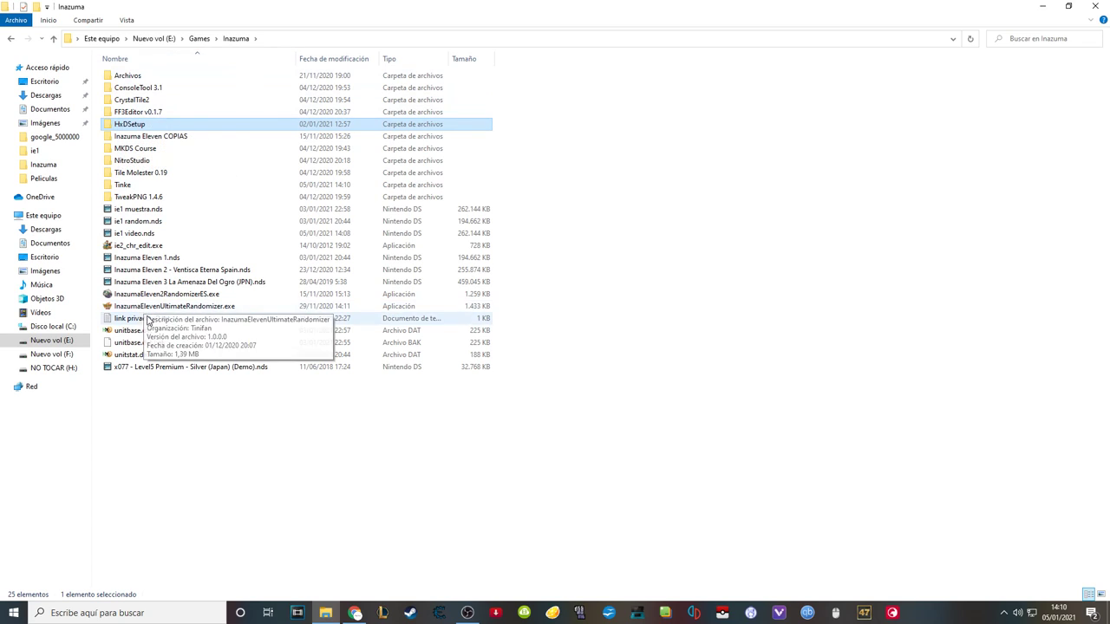
{"action": "double_click", "coordinate": [168, 333]}
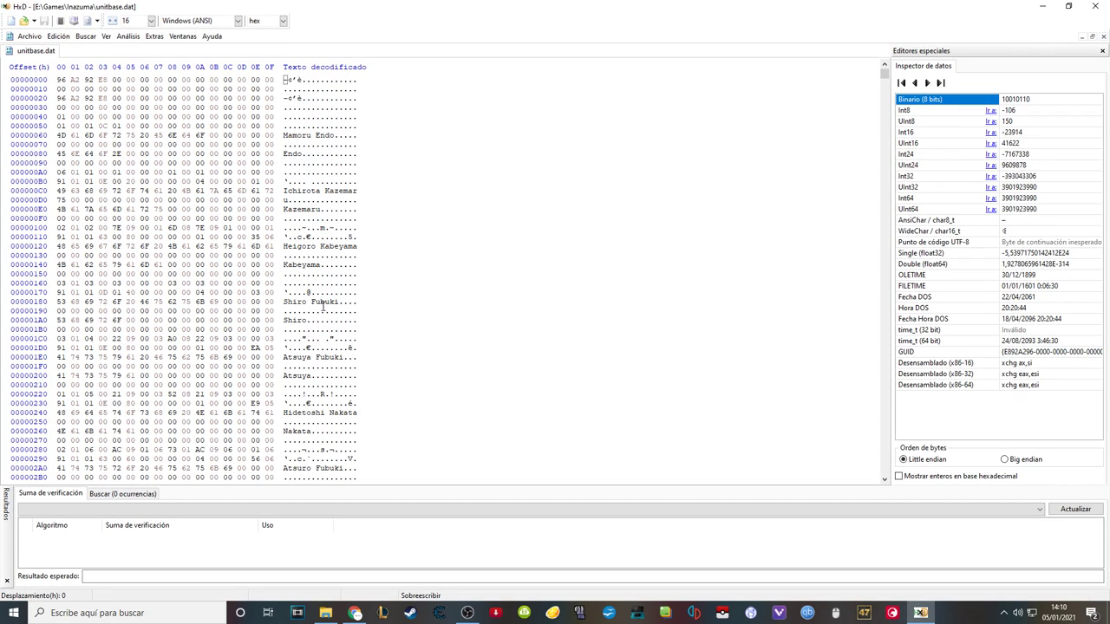
Copy the byte block at offsets 164-17F of unitbase.dat and paste it over the block at 104-11F.
{"action": "left_click_drag", "start_coordinate": [354, 293], "coordinate": [302, 285]}
{"action": "right_click", "coordinate": [326, 285]}
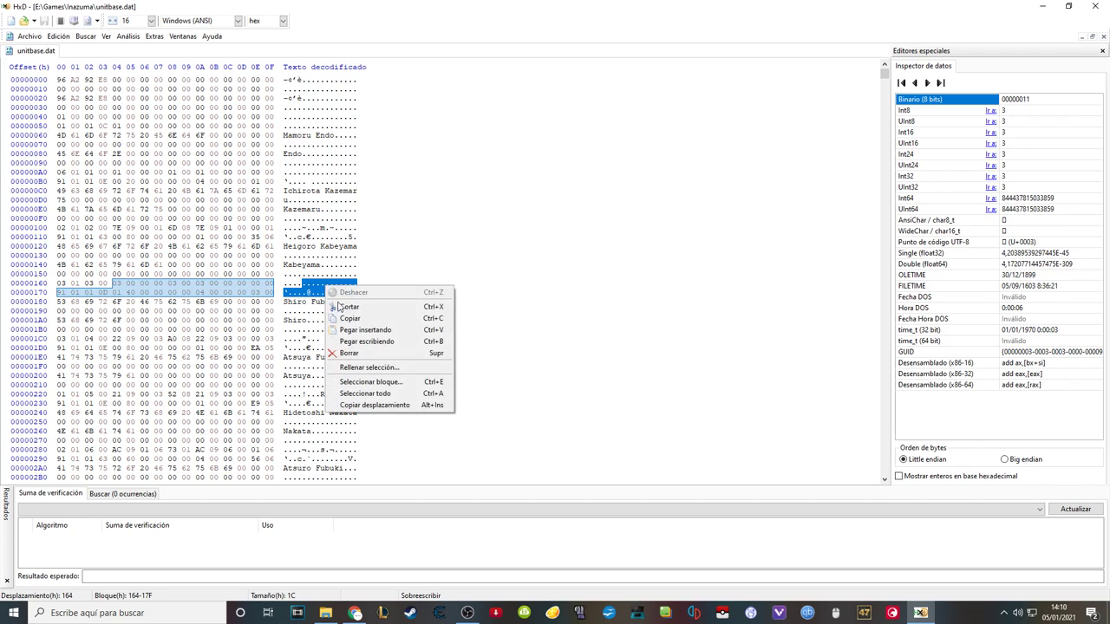
{"action": "left_click", "coordinate": [363, 320]}
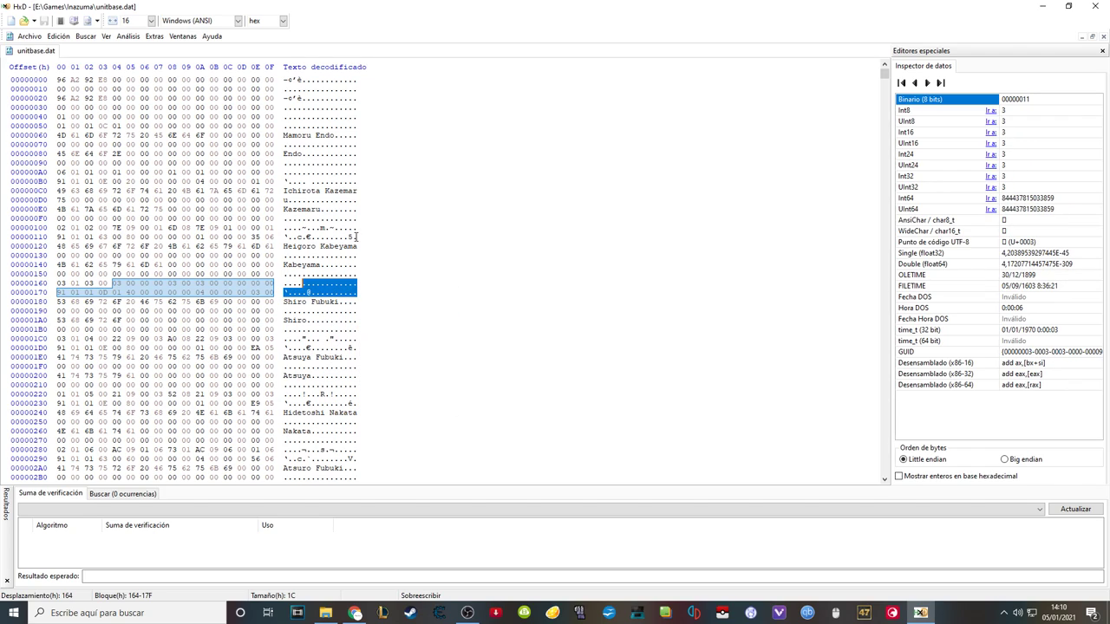
{"action": "left_click", "coordinate": [321, 236]}
{"action": "left_click_drag", "start_coordinate": [355, 236], "coordinate": [301, 227]}
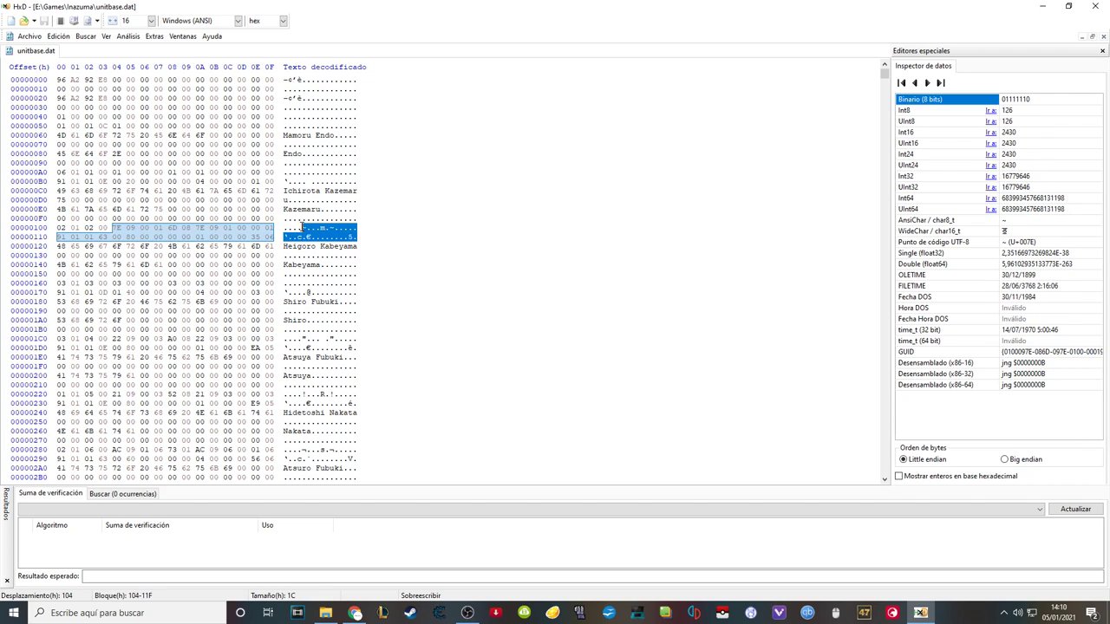
{"action": "right_click", "coordinate": [312, 230]}
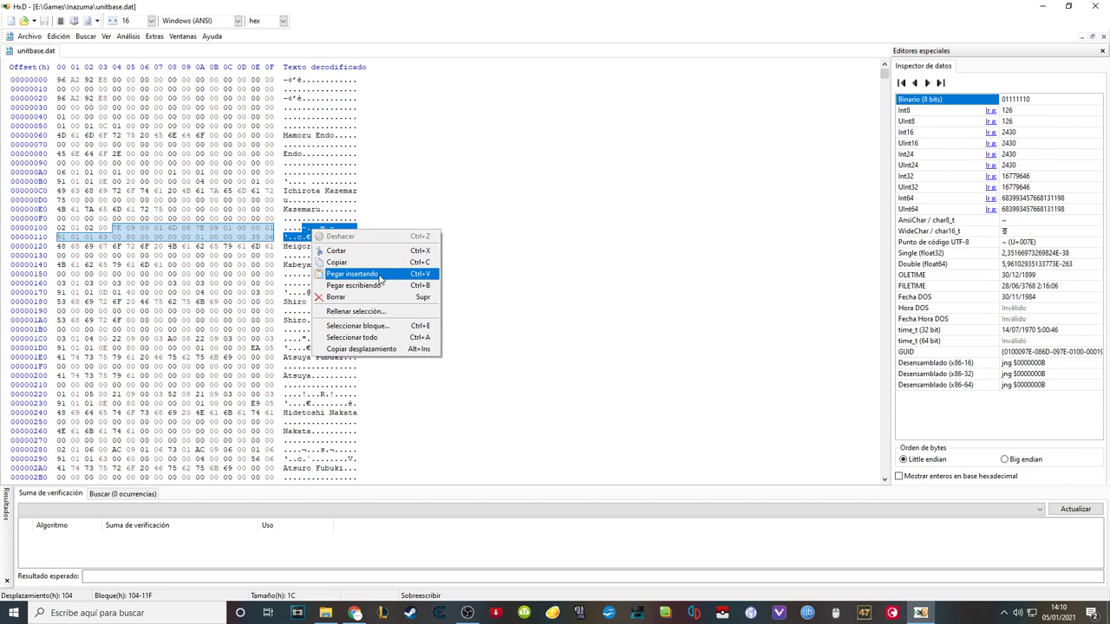
{"action": "left_click", "coordinate": [378, 274]}
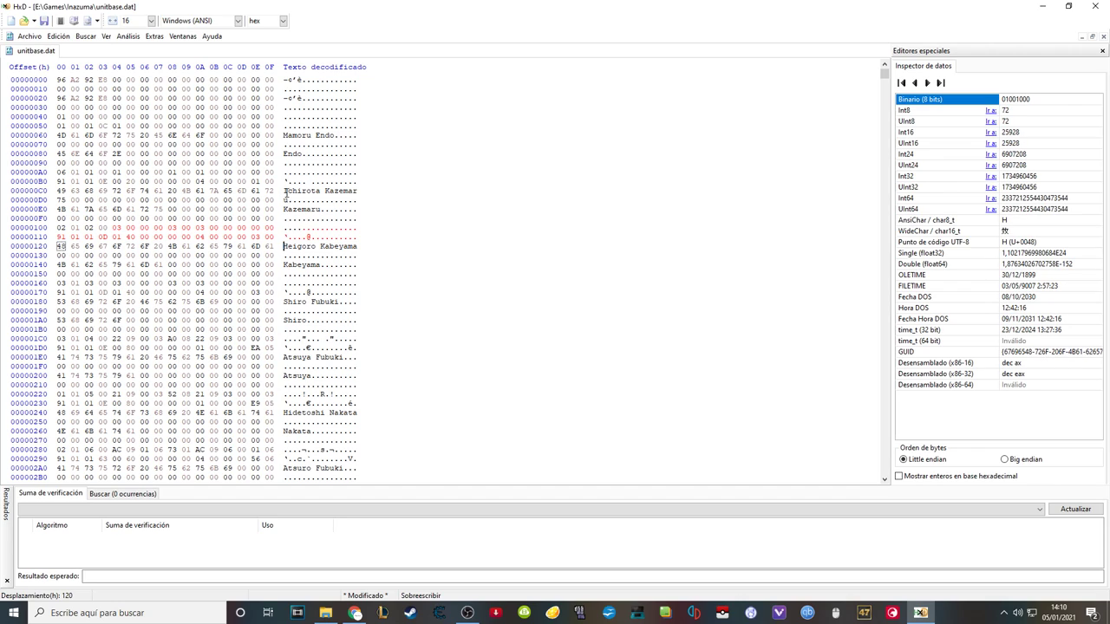
Overwrite the player name at offset C0 with "dsadsadsa dsadasd", and close HxD without saving the changes.
{"action": "left_click", "coordinate": [285, 189]}
{"action": "type", "text": "dsadsadsa dsadasd"}
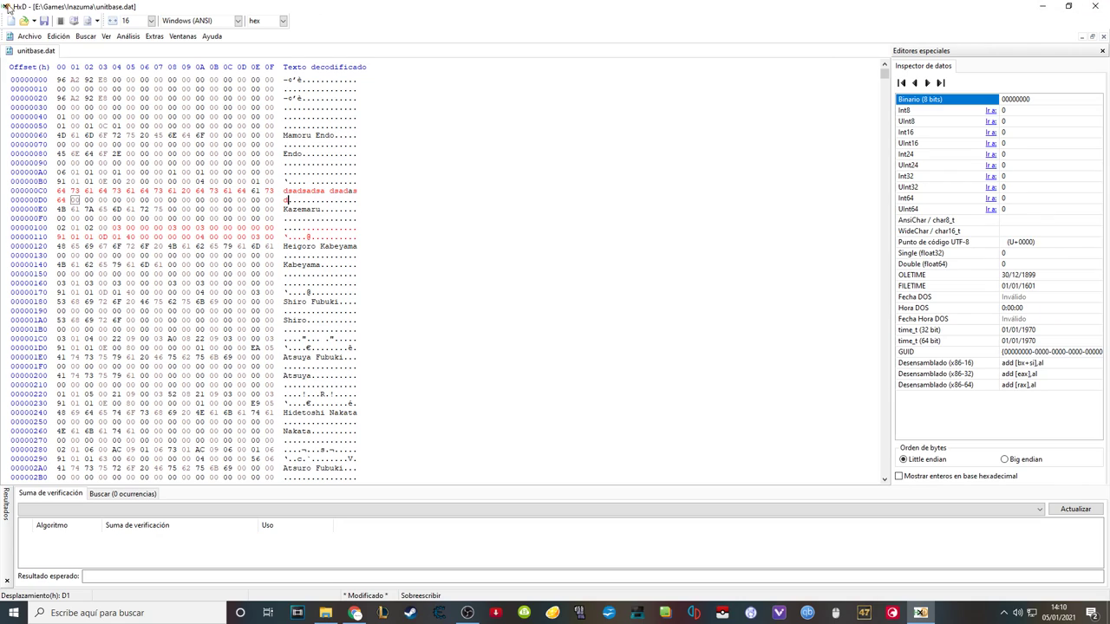
{"action": "left_click", "coordinate": [1094, 6]}
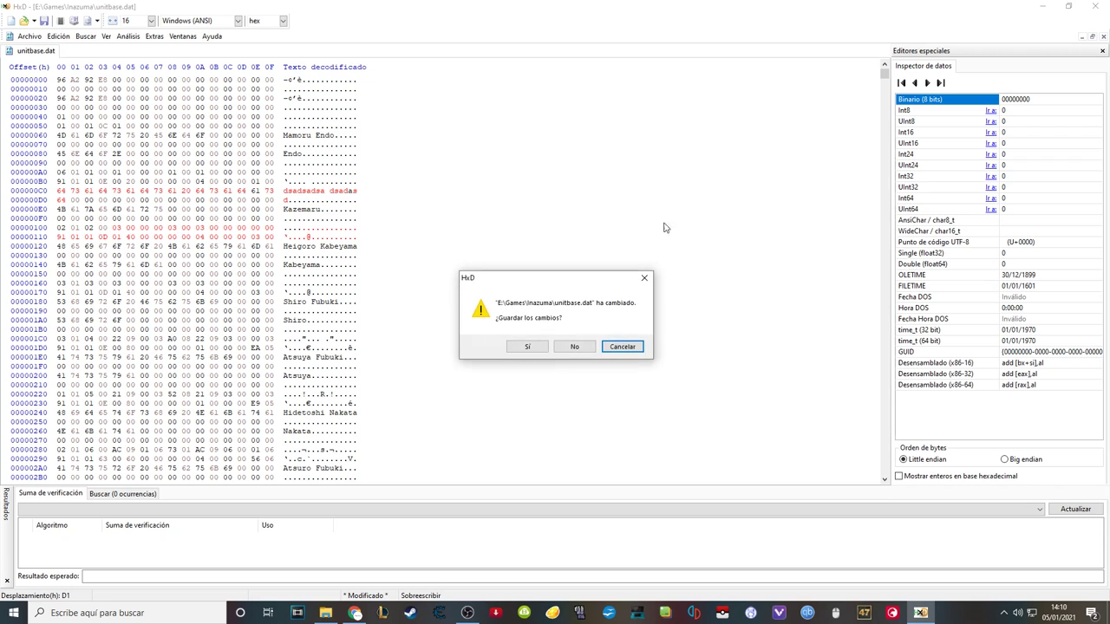
{"action": "left_click", "coordinate": [574, 351]}
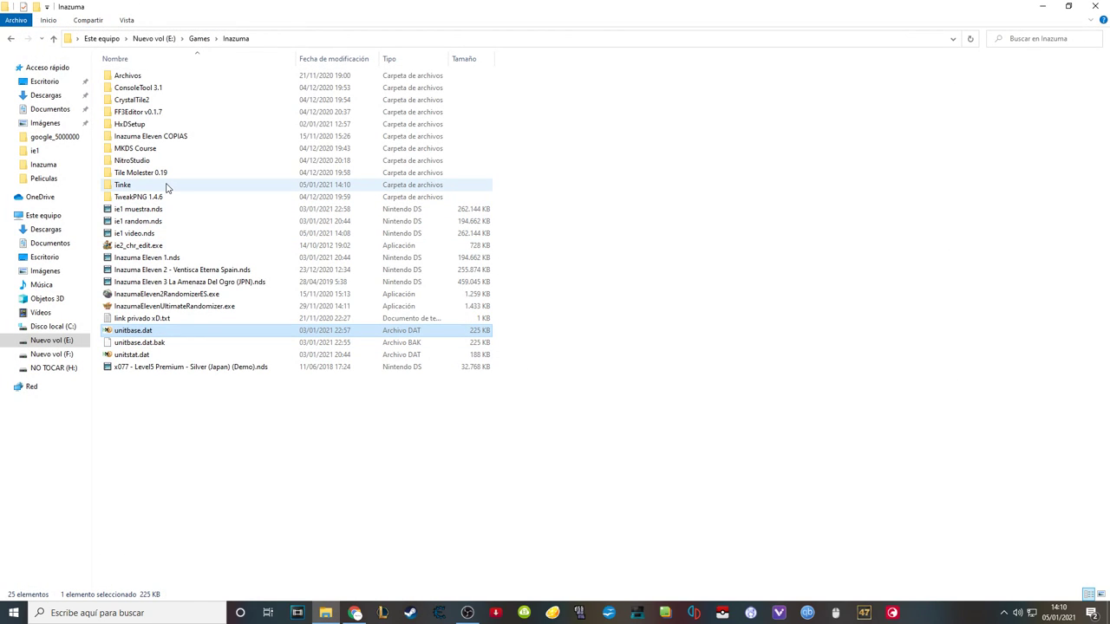
Open ie1 video.nds in WinDS PRO, run it with DeSmuME 2020.01.21, and close the launcher.
{"action": "double_click", "coordinate": [196, 232]}
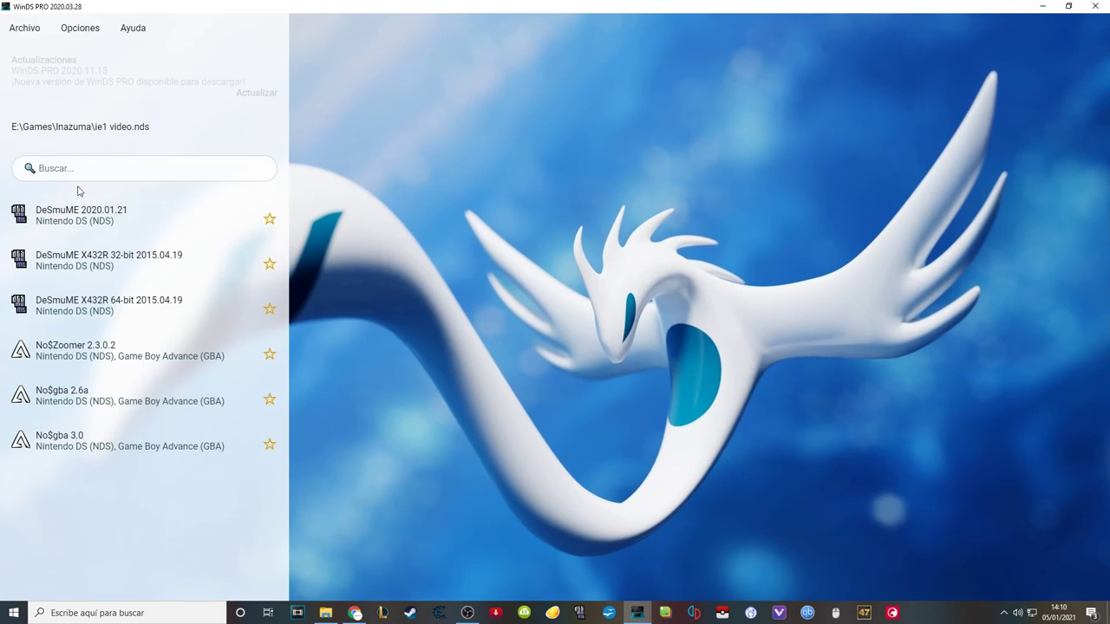
{"action": "double_click", "coordinate": [107, 216]}
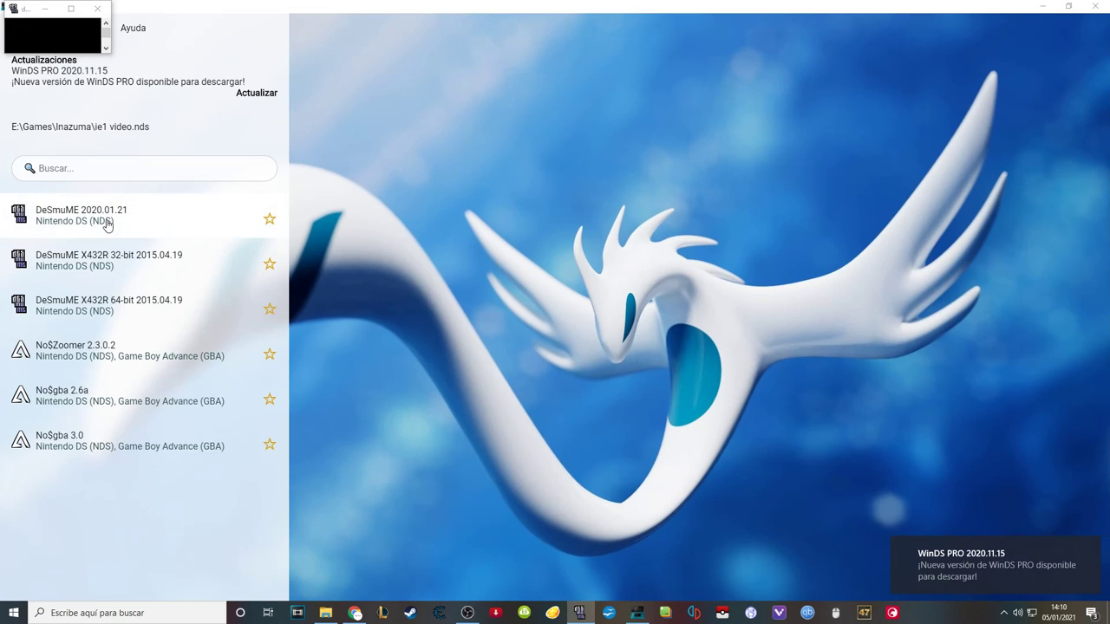
{"action": "left_click", "coordinate": [1104, 6]}
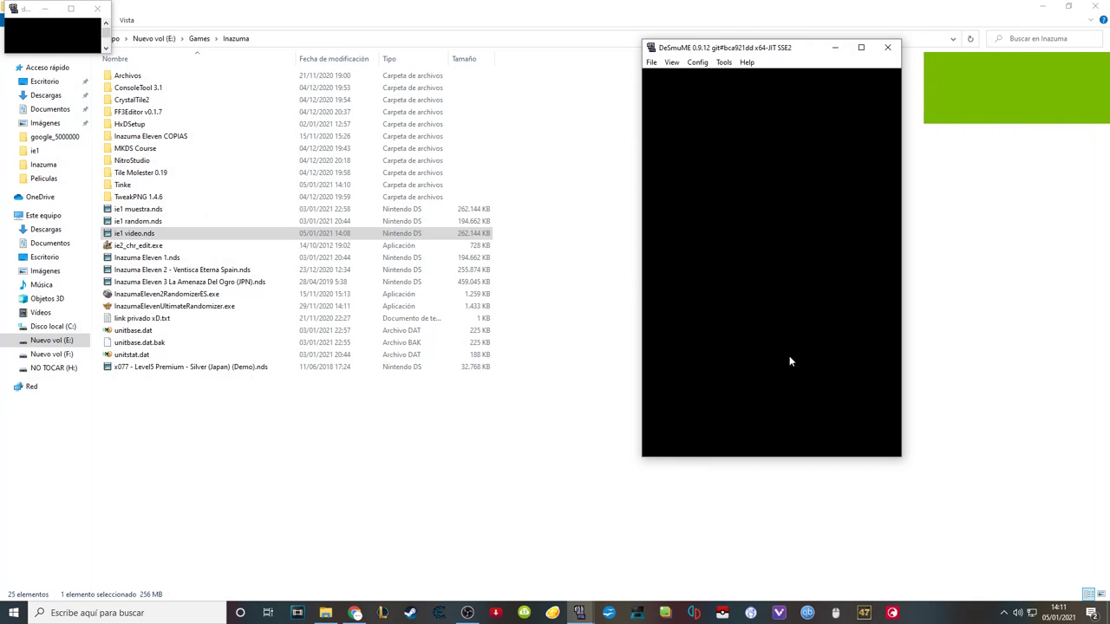
Name the new save file with random letters beginning with "ycd" and accept the name to start the game.
{"action": "left_click", "coordinate": [783, 366]}
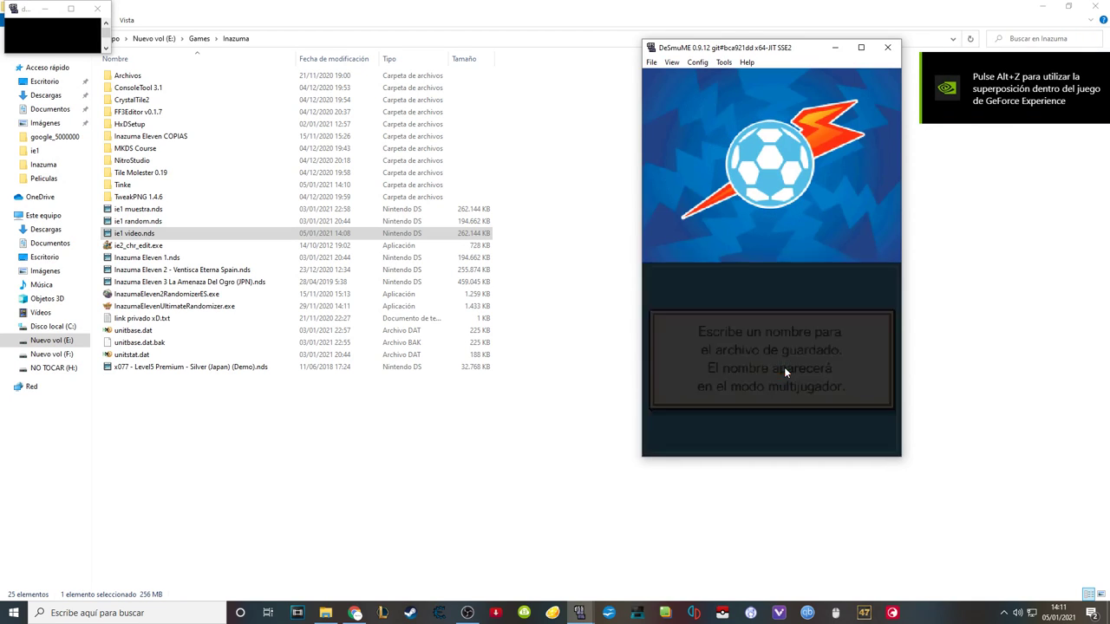
{"action": "left_click", "coordinate": [767, 358]}
{"action": "left_click", "coordinate": [771, 351]}
{"action": "left_click", "coordinate": [737, 383]}
{"action": "left_click", "coordinate": [729, 367]}
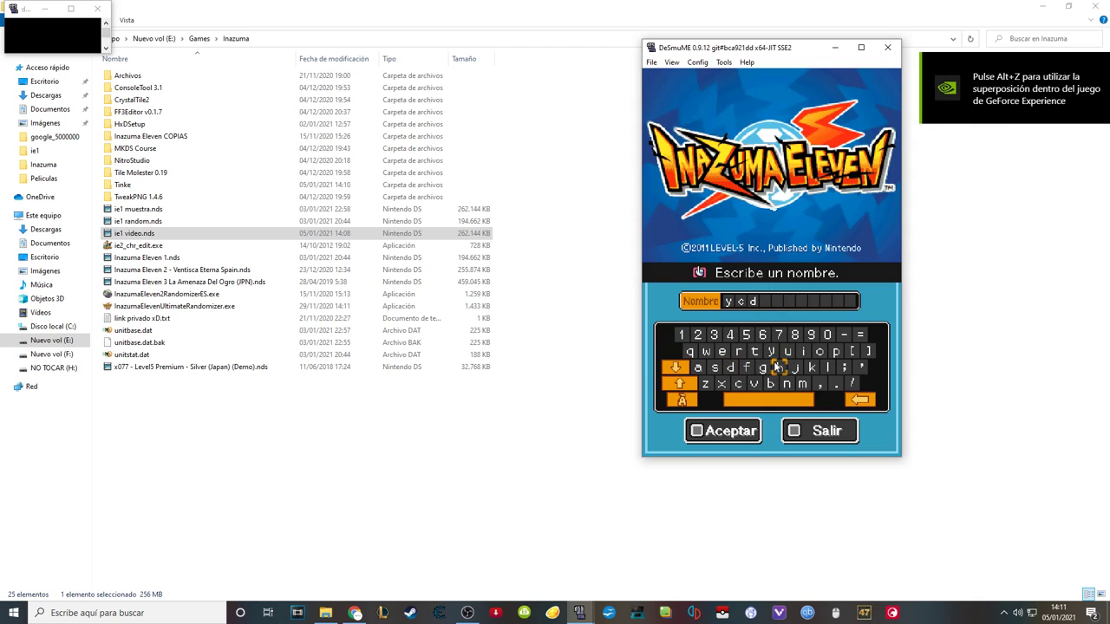
{"action": "left_click", "coordinate": [731, 432]}
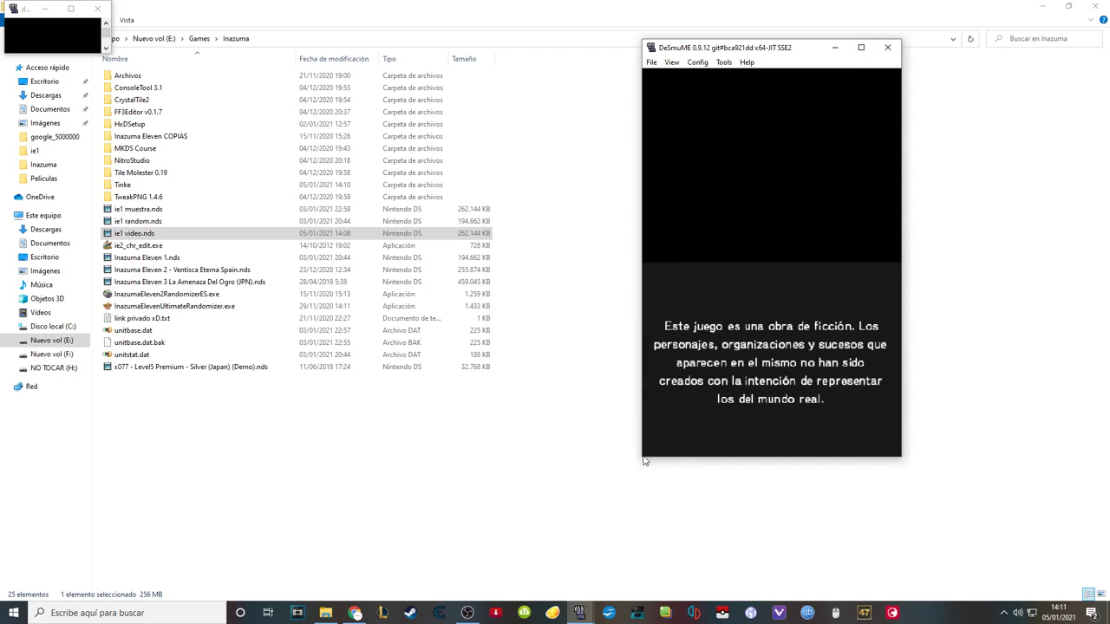
Enlarge the emulator window, move it higher on the desktop, and skip the game's opening video.
{"action": "left_click_drag", "start_coordinate": [640, 459], "coordinate": [559, 580]}
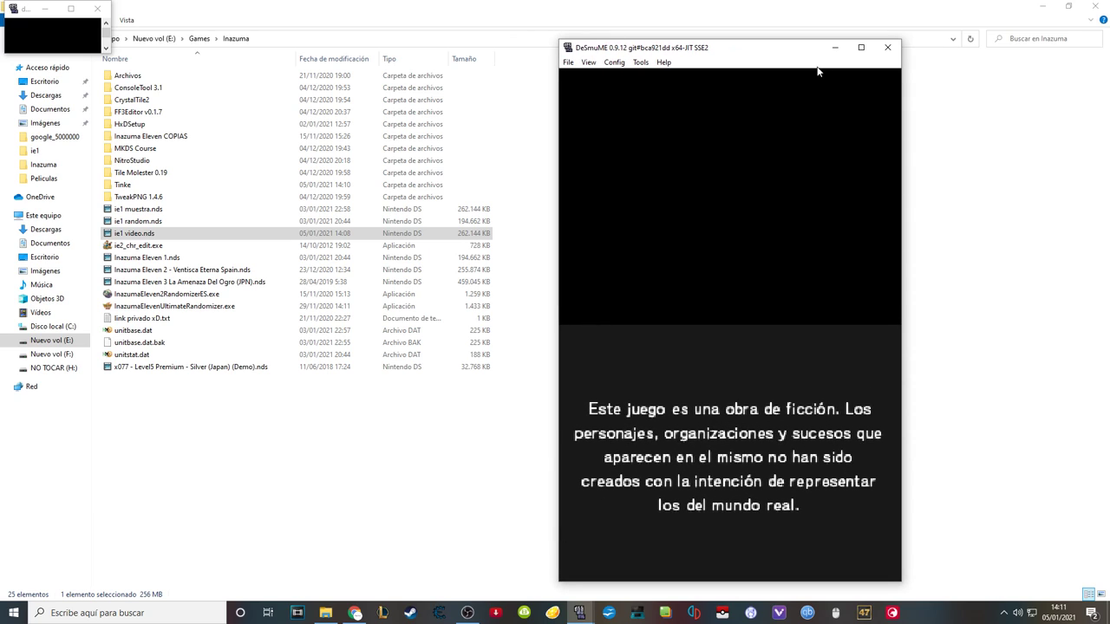
{"action": "left_click_drag", "start_coordinate": [771, 45], "coordinate": [769, 16]}
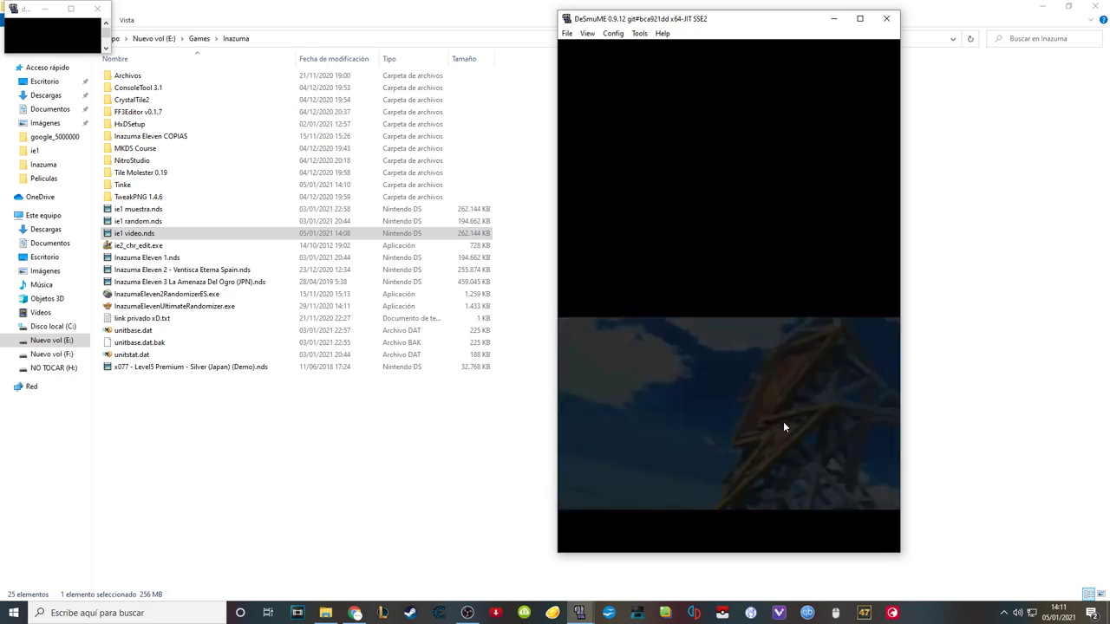
{"action": "left_click", "coordinate": [774, 420]}
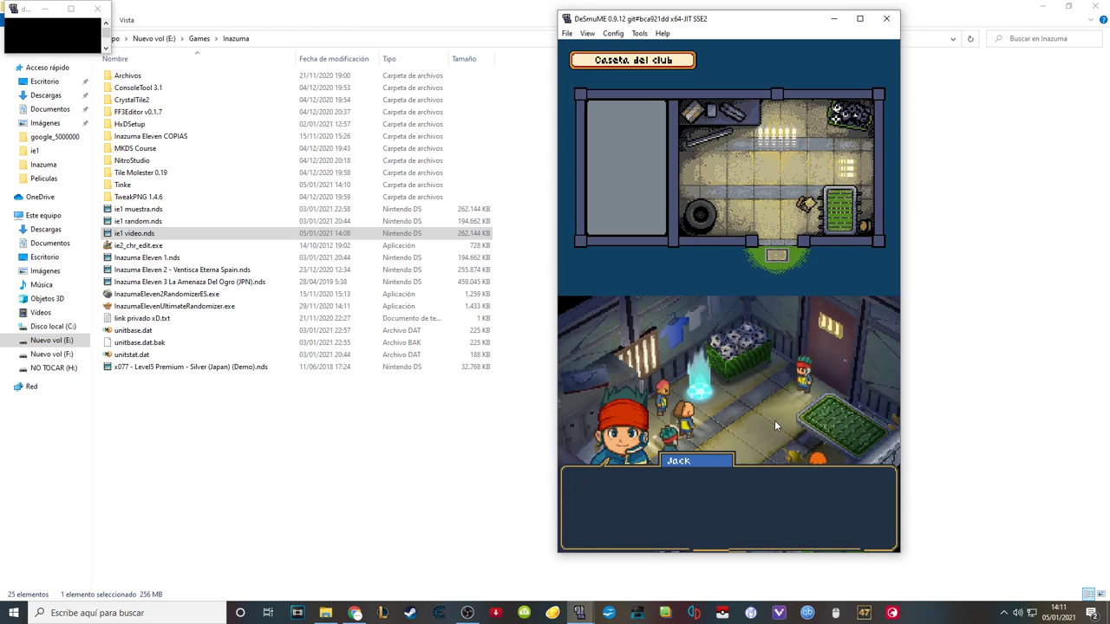
Advance through the opening club-house and outdoor dialogue scenes until the character can be controlled in the Caseta del club.
{"action": "left_click", "coordinate": [771, 421]}
{"action": "left_click", "coordinate": [702, 438]}
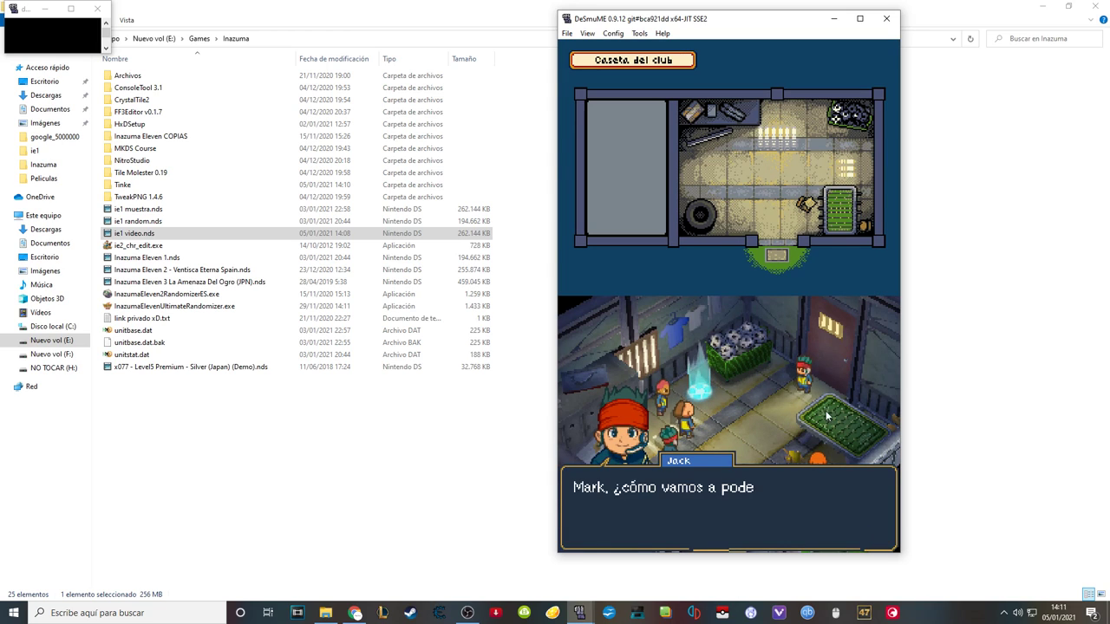
{"action": "left_click", "coordinate": [739, 487]}
{"action": "left_click", "coordinate": [688, 507]}
{"action": "left_click", "coordinate": [686, 506]}
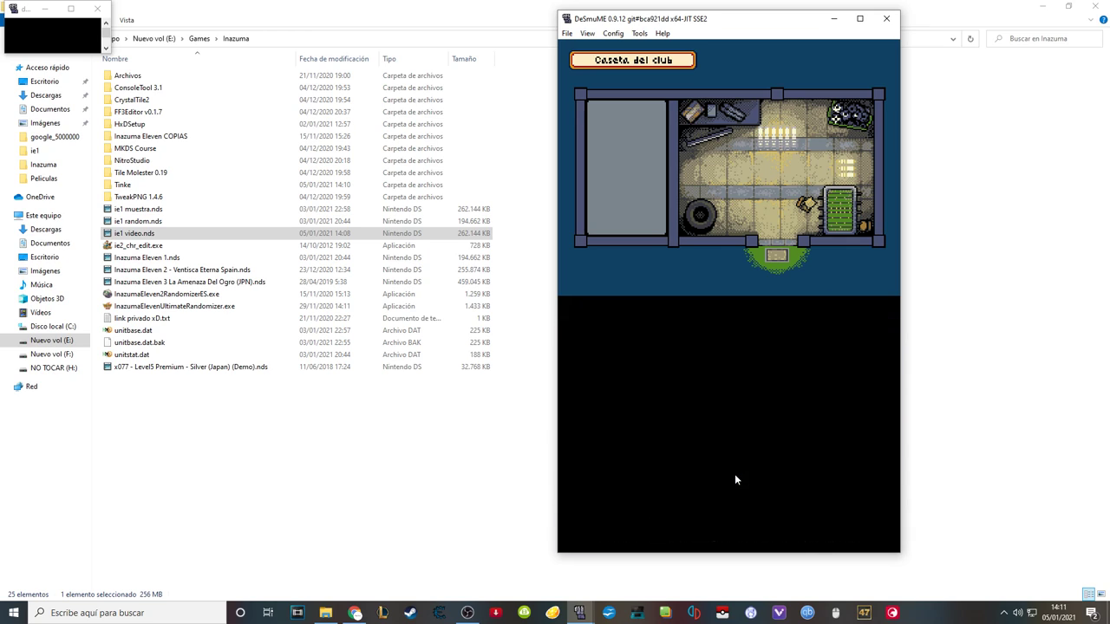
{"action": "left_click", "coordinate": [733, 473]}
{"action": "left_click", "coordinate": [733, 473]}
{"action": "left_click", "coordinate": [734, 475]}
{"action": "left_click", "coordinate": [733, 475]}
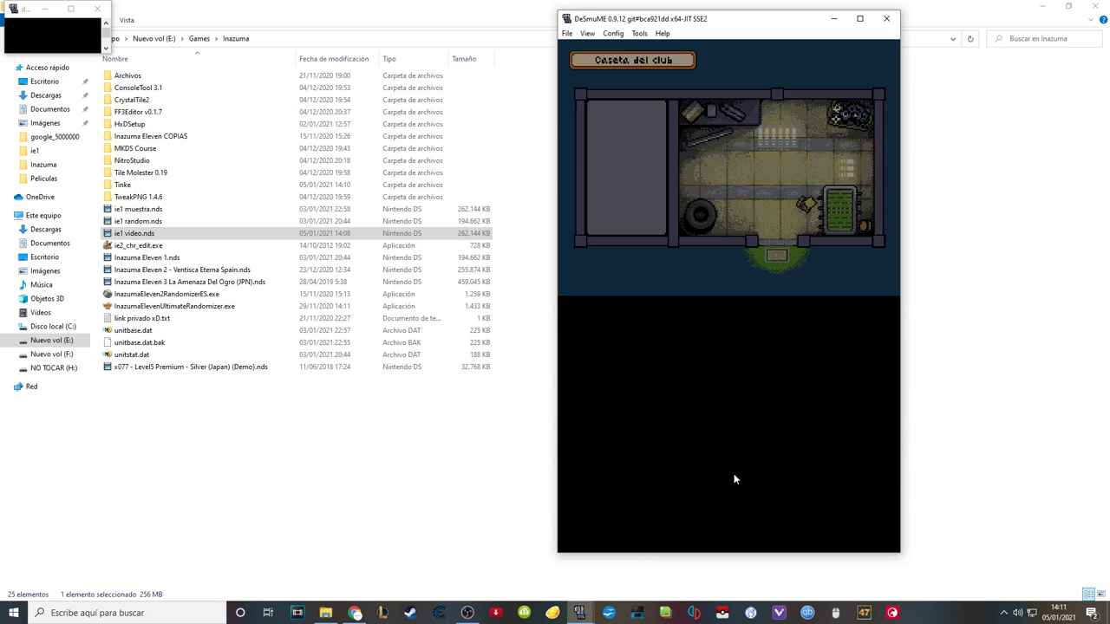
{"action": "left_click", "coordinate": [733, 478]}
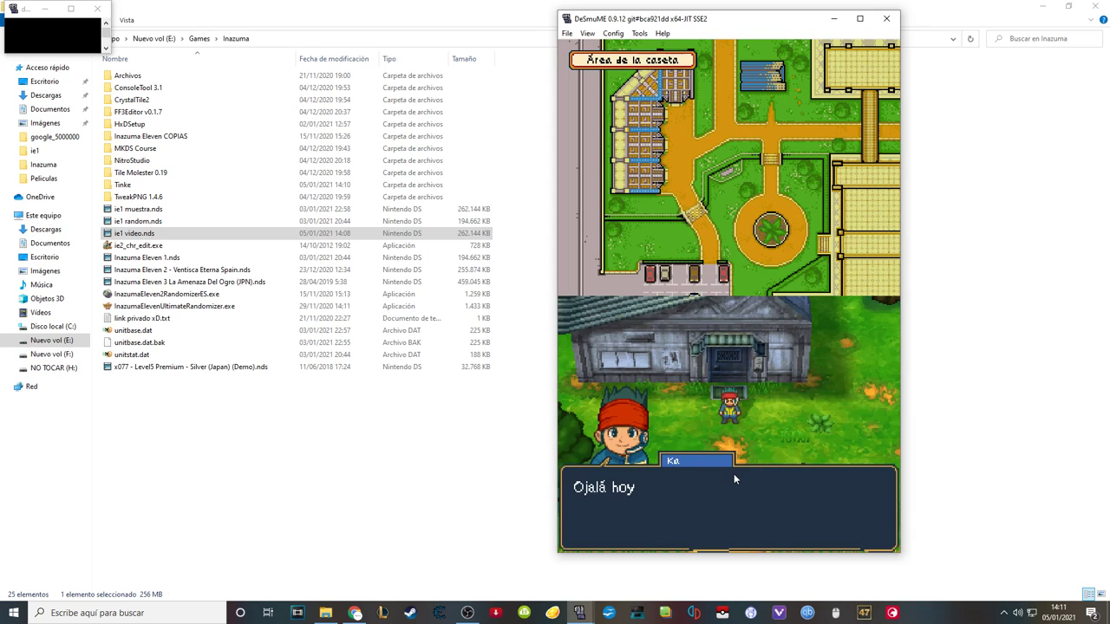
{"action": "left_click", "coordinate": [733, 479]}
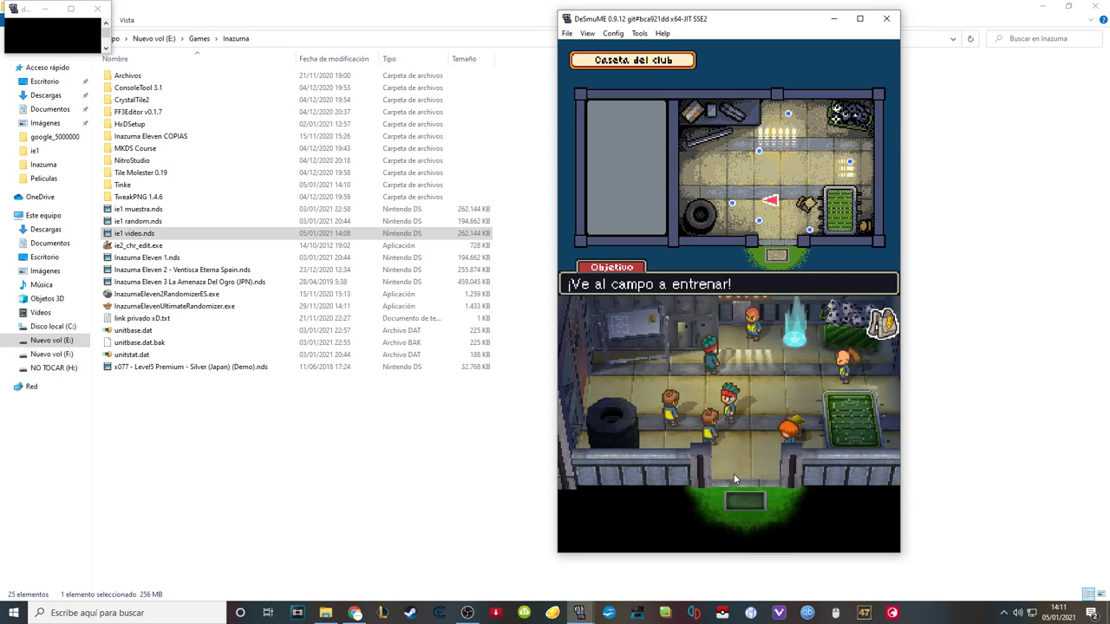
Talk to Tod and Steve in the Caseta del club to check their portraits and sprites.
{"action": "left_click", "coordinate": [734, 473]}
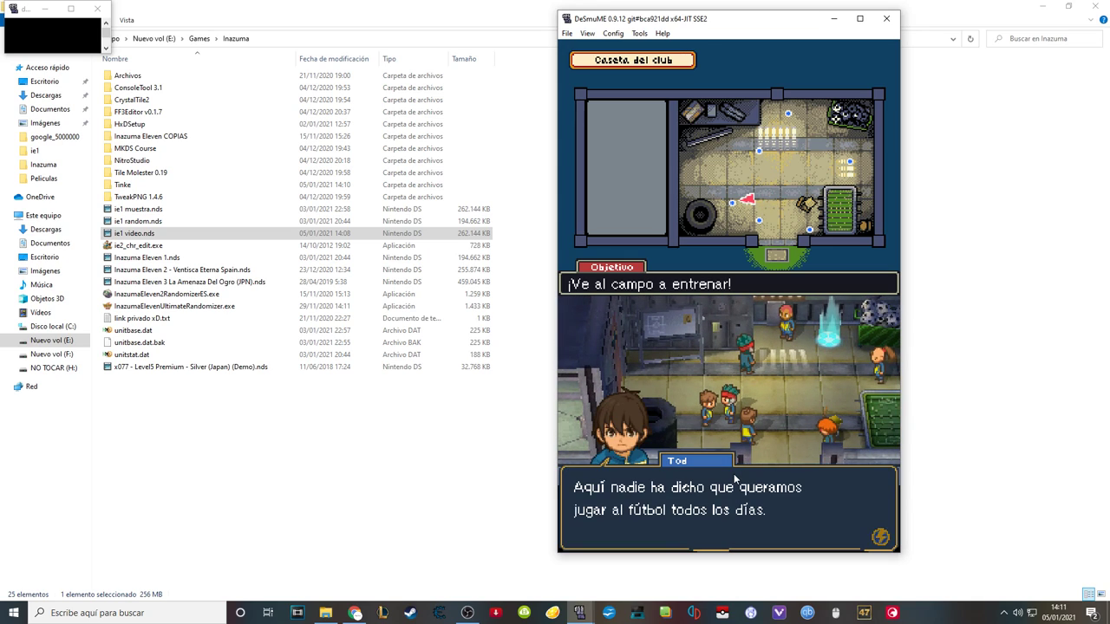
{"action": "left_click", "coordinate": [733, 473]}
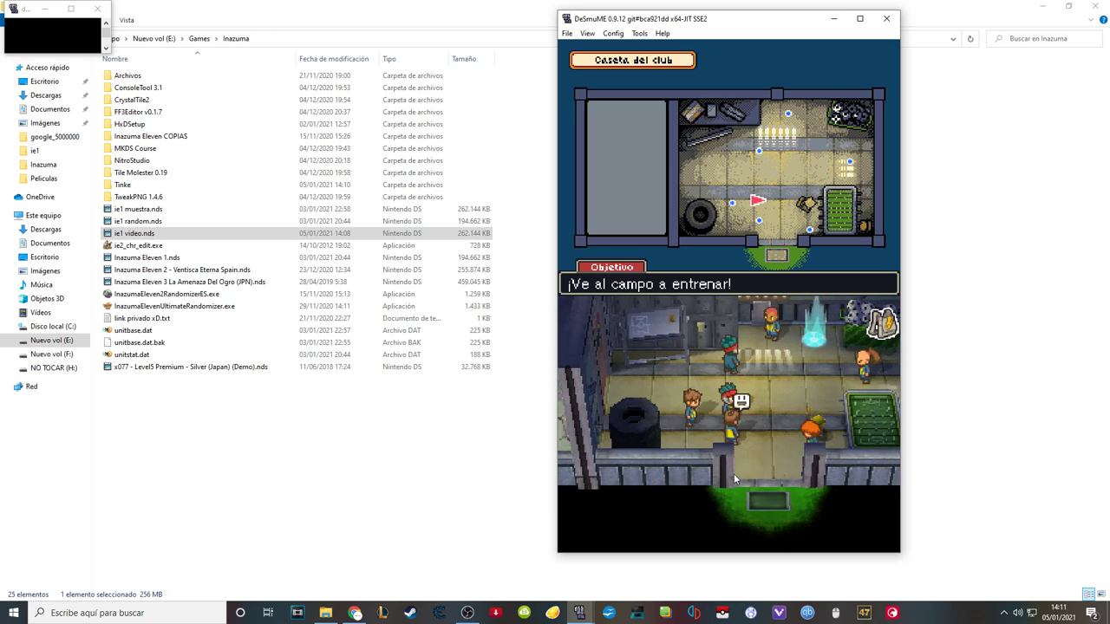
{"action": "left_click", "coordinate": [733, 473]}
{"action": "left_click", "coordinate": [734, 473]}
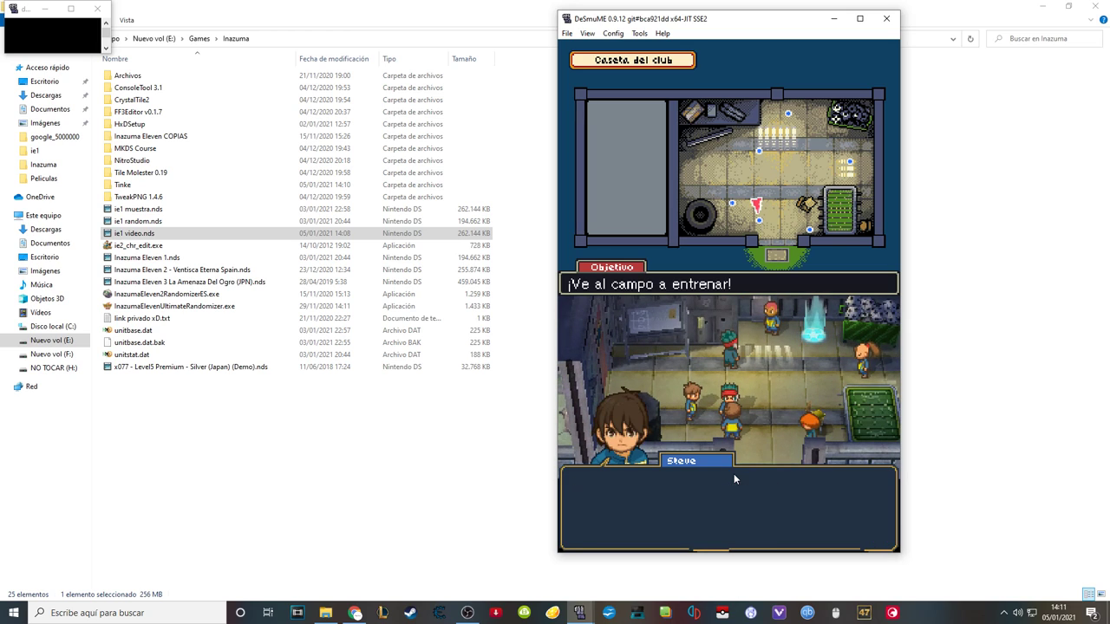
{"action": "left_click", "coordinate": [733, 473]}
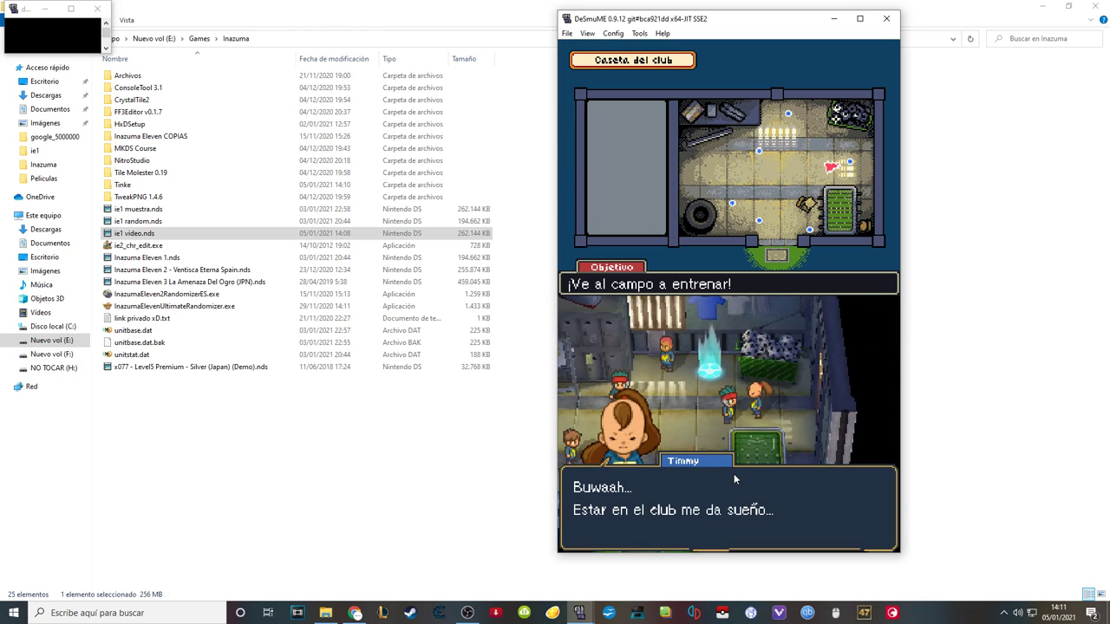
Check the remaining teammates in the club house, including Timmy, the orange-haired player, the player by the window and Jack.
{"action": "left_click", "coordinate": [733, 473]}
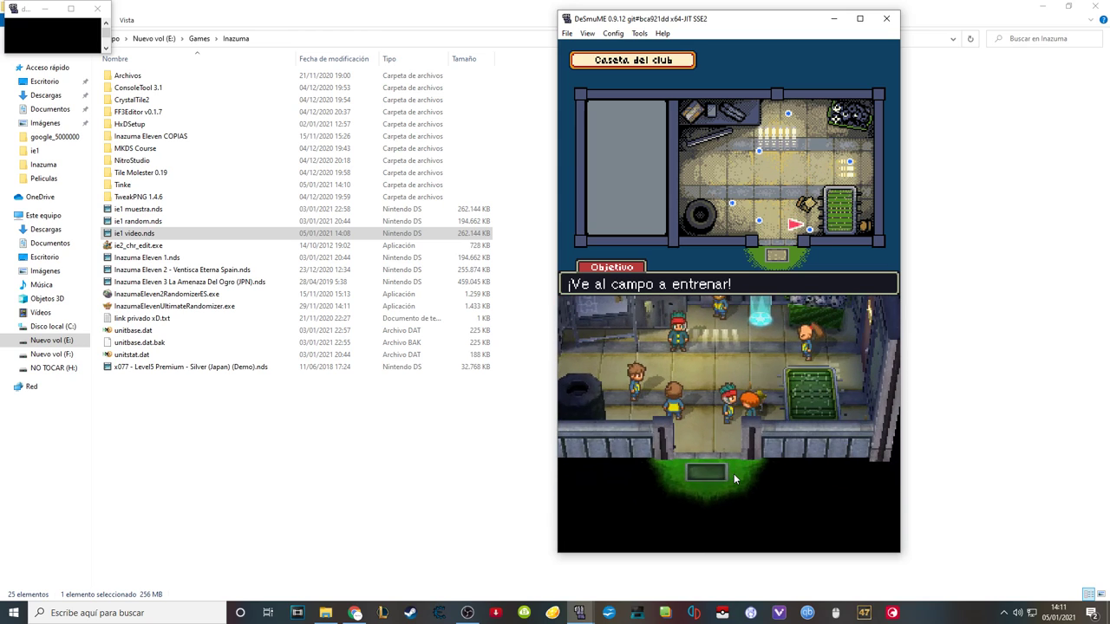
{"action": "left_click", "coordinate": [733, 478]}
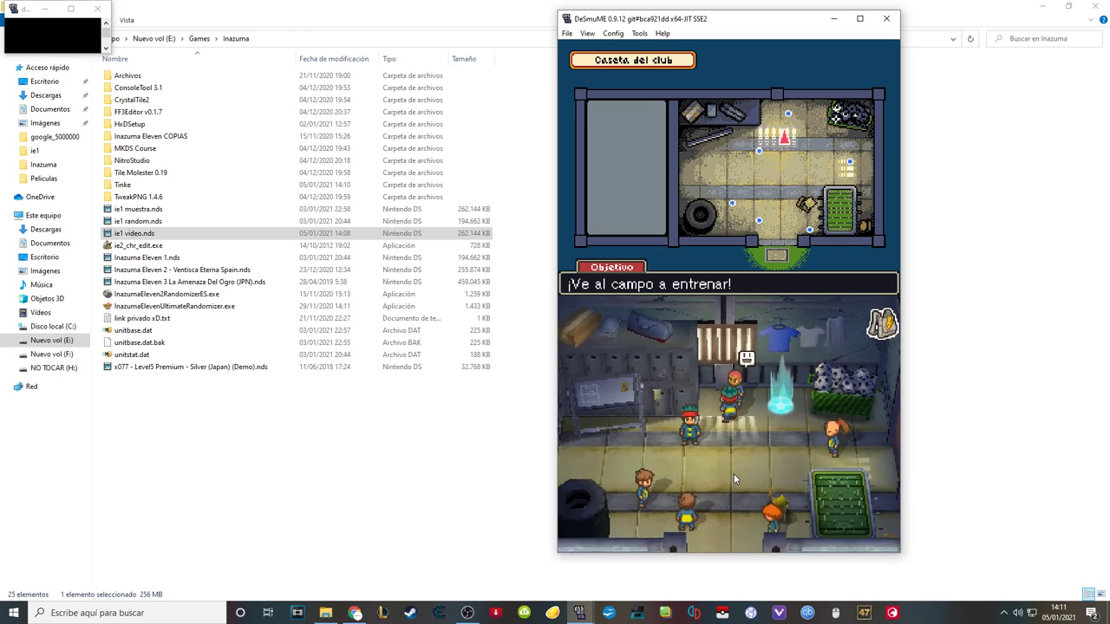
{"action": "left_click", "coordinate": [733, 477]}
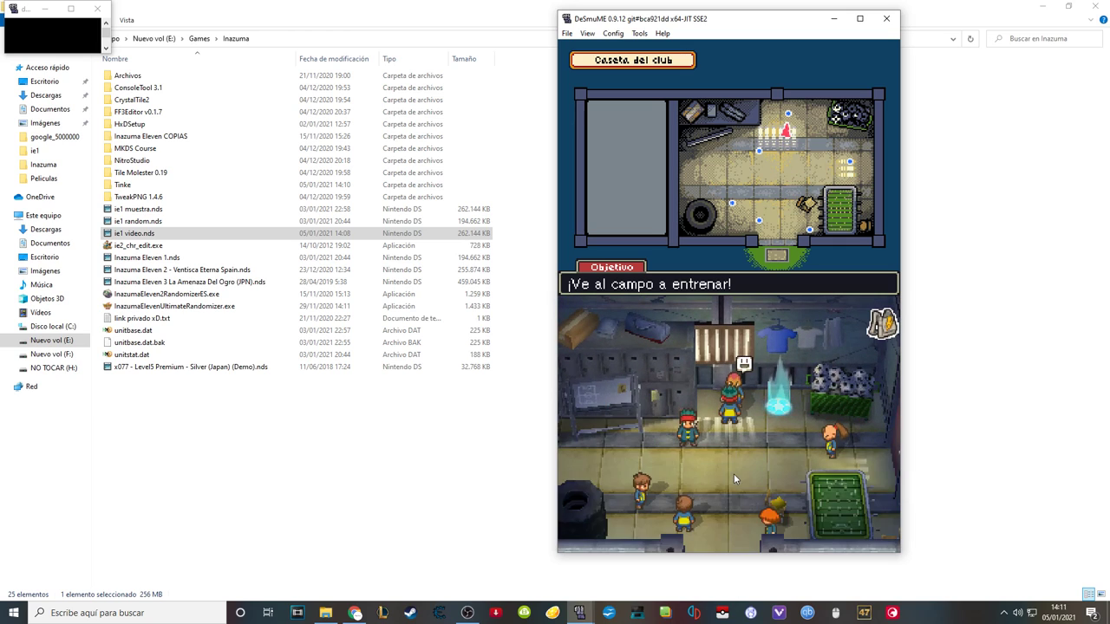
{"action": "left_click", "coordinate": [734, 476]}
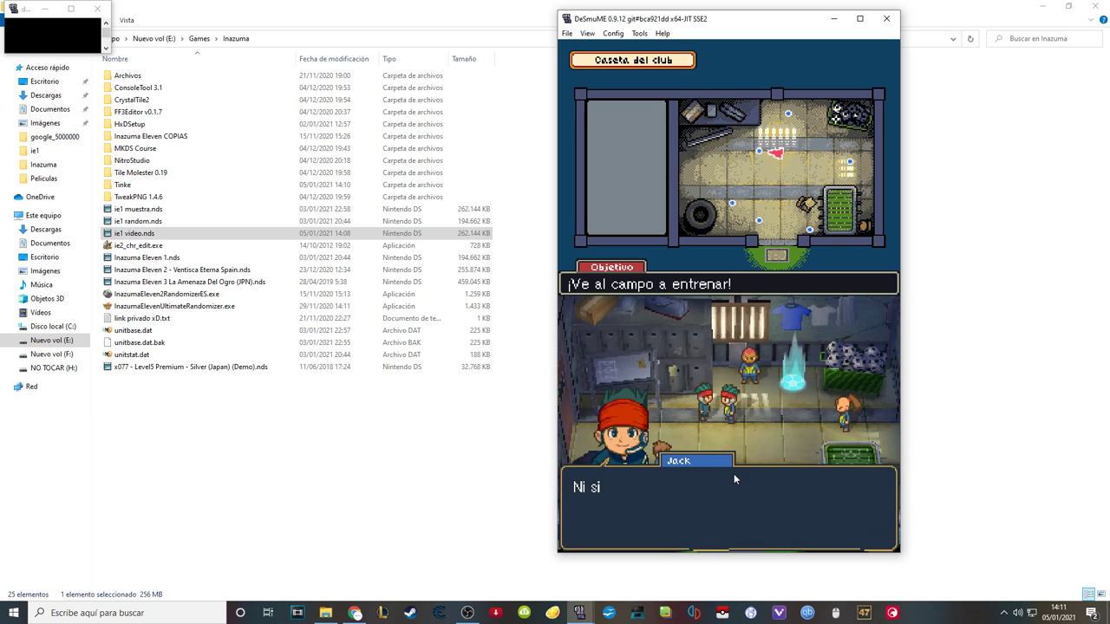
{"action": "left_click", "coordinate": [733, 477]}
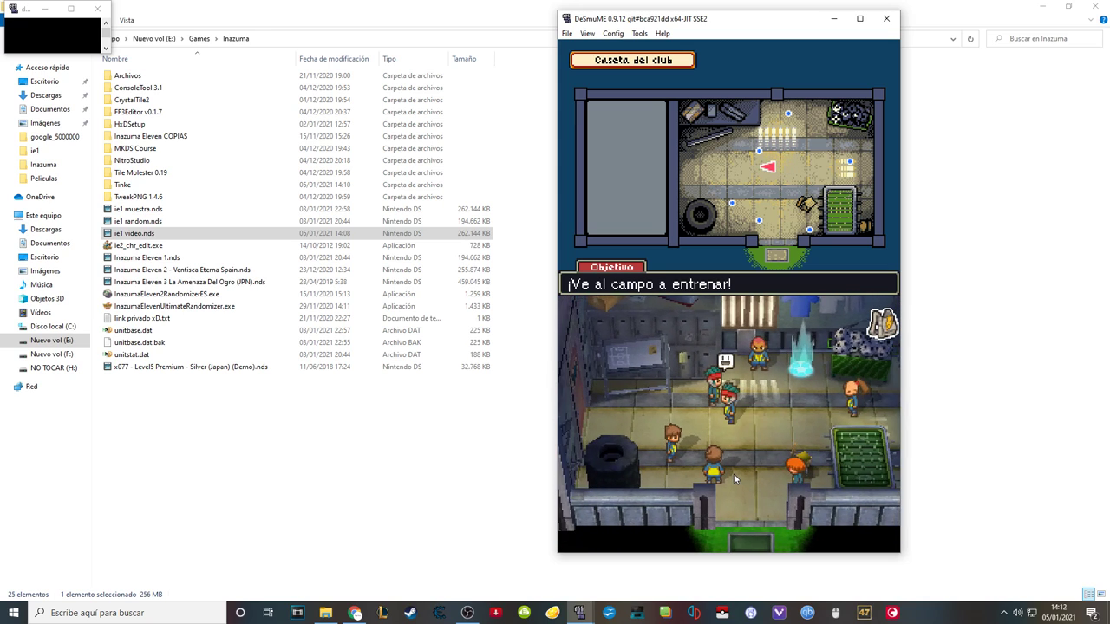
{"action": "key", "text": "Down"}
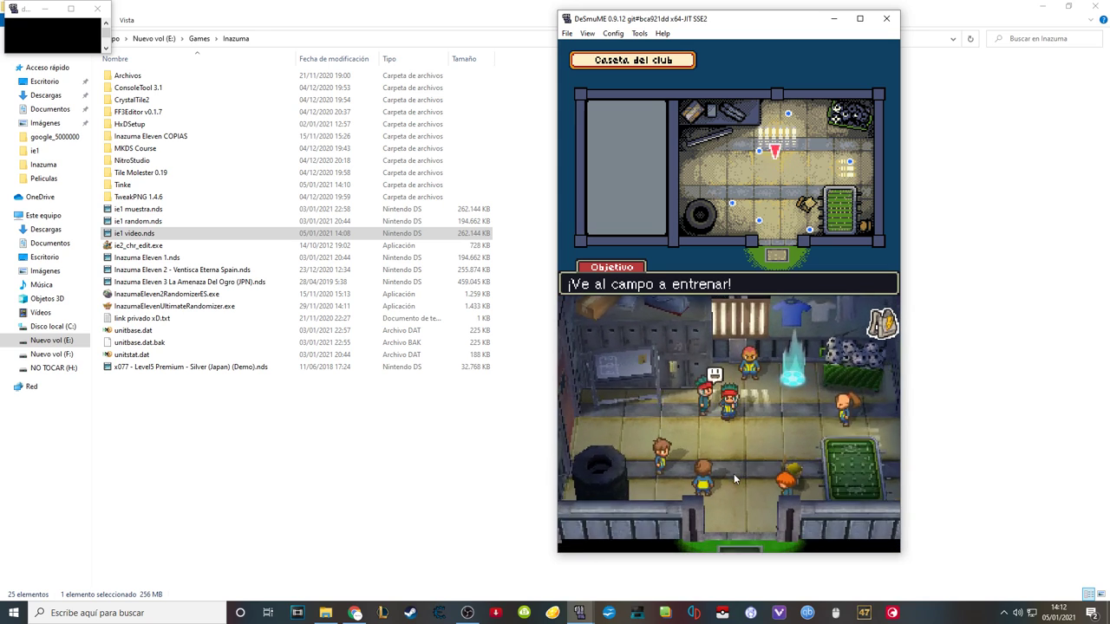
View both data pages of the team's only member in Jugadores, covering stats and Supertécnicas, and leave the screen.
{"action": "key", "text": "s"}
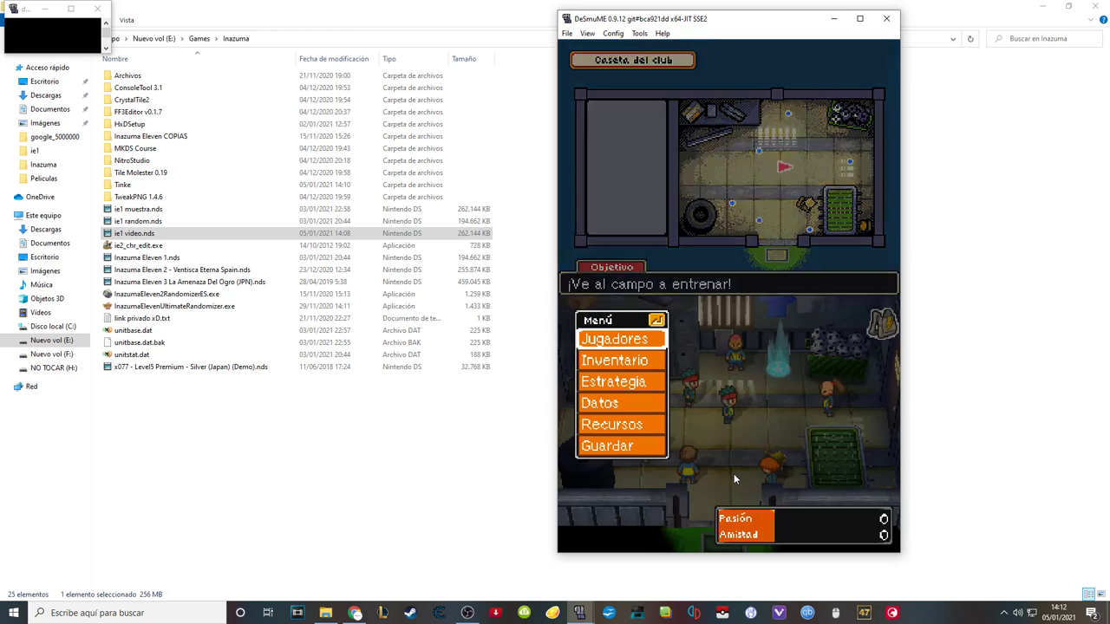
{"action": "key", "text": "x"}
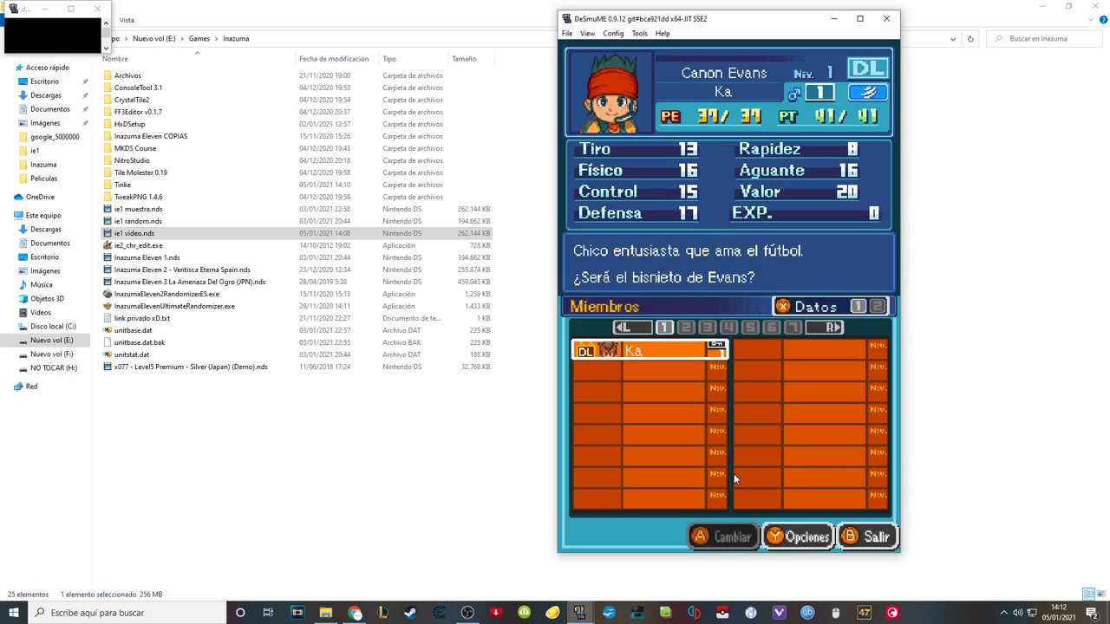
{"action": "key", "text": "a"}
{"action": "key", "text": "z"}
{"action": "key", "text": "s"}
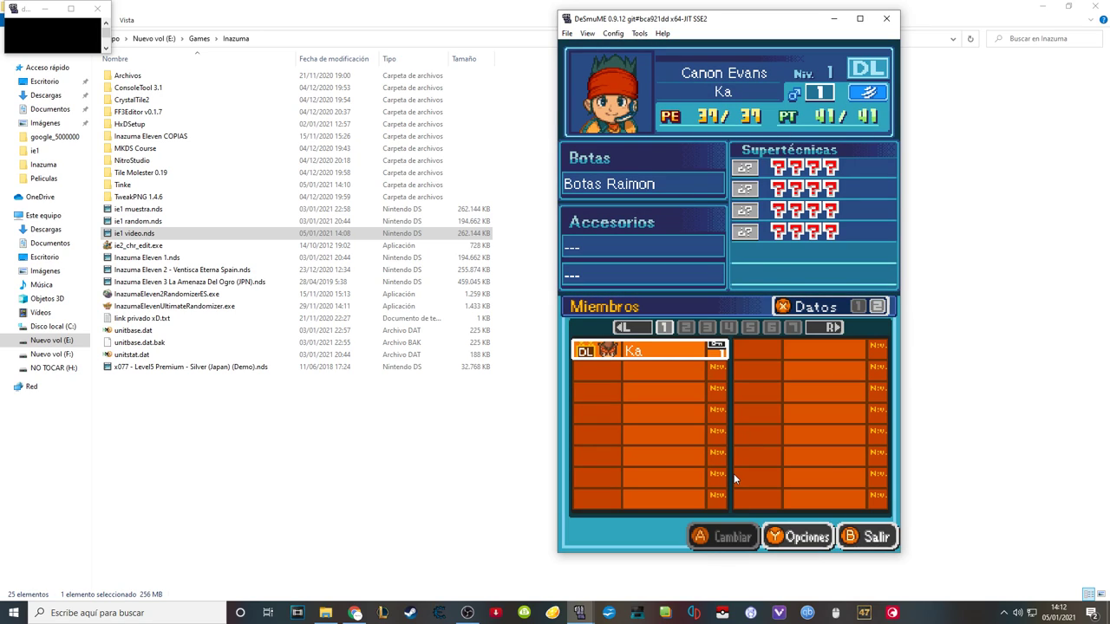
{"action": "key", "text": "z"}
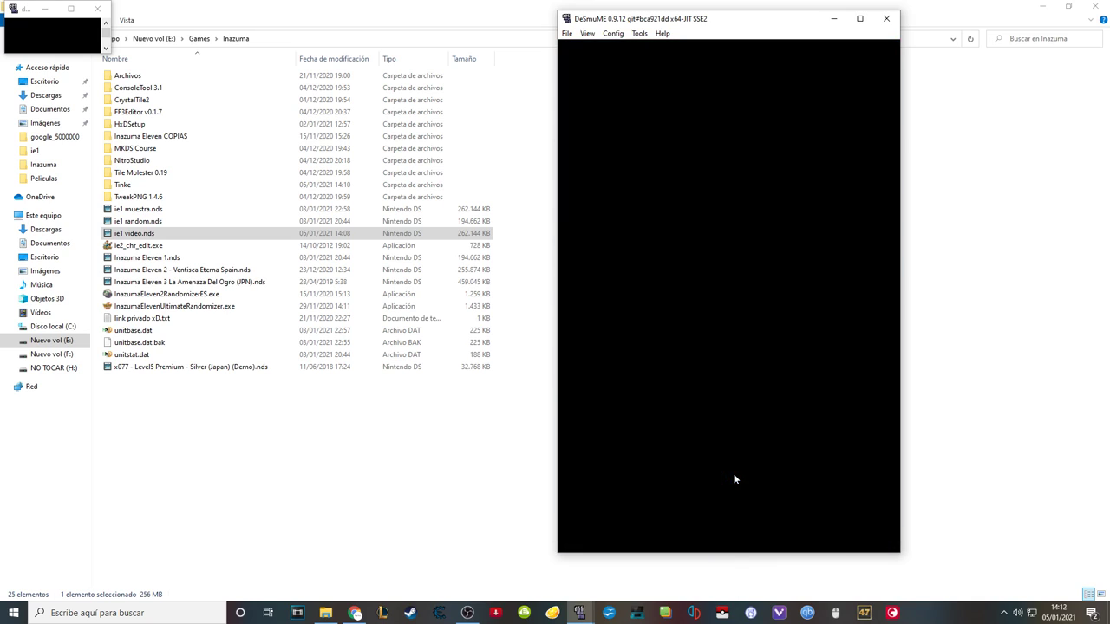
{"action": "key", "text": "x"}
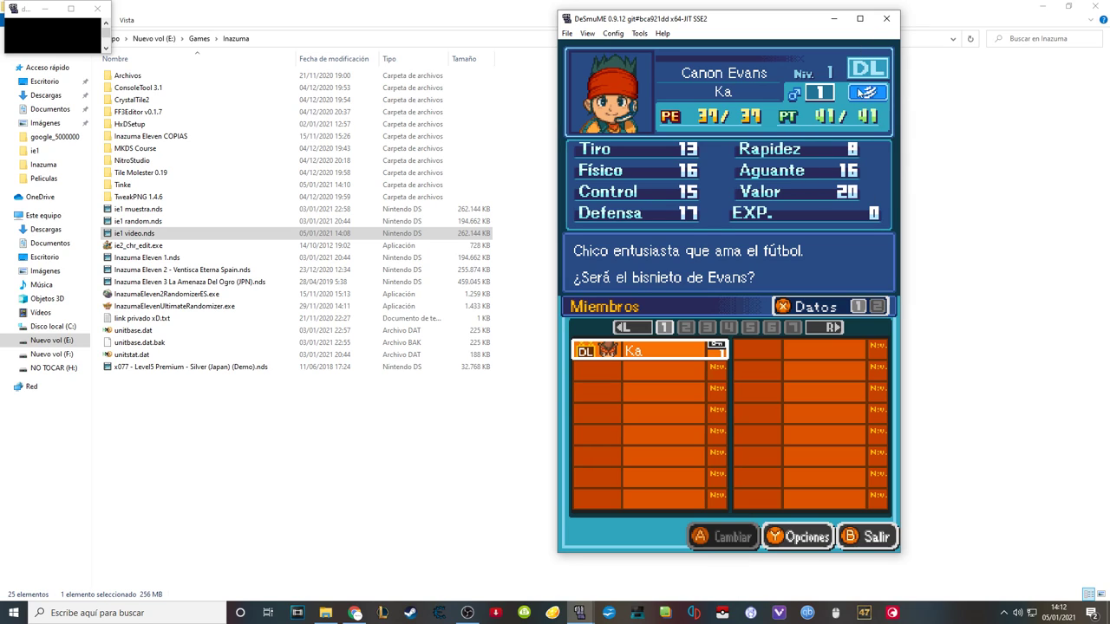
{"action": "key", "text": "z"}
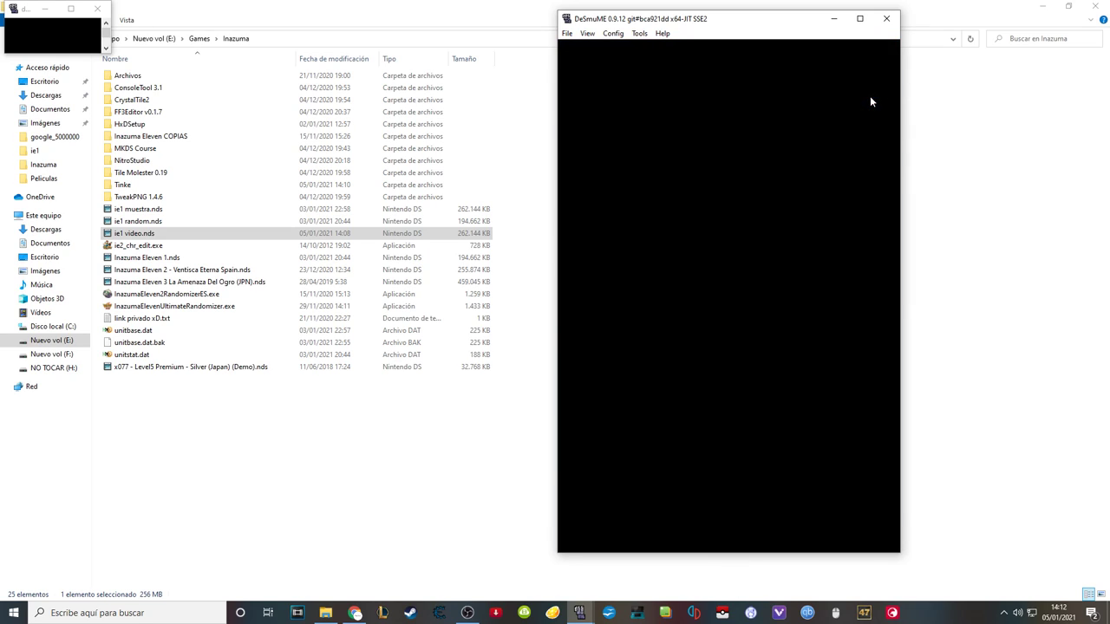
Walk from the club house through the Área de la caseta to the Entrada principal, talking to Willy on the way.
{"action": "key", "text": "z"}
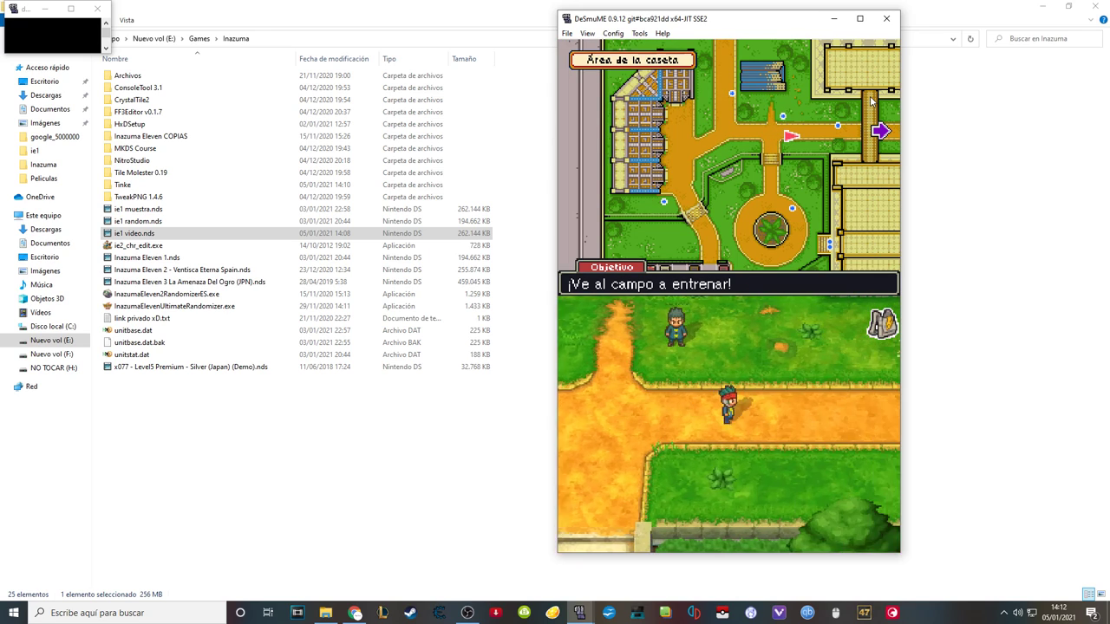
{"action": "key", "text": "z"}
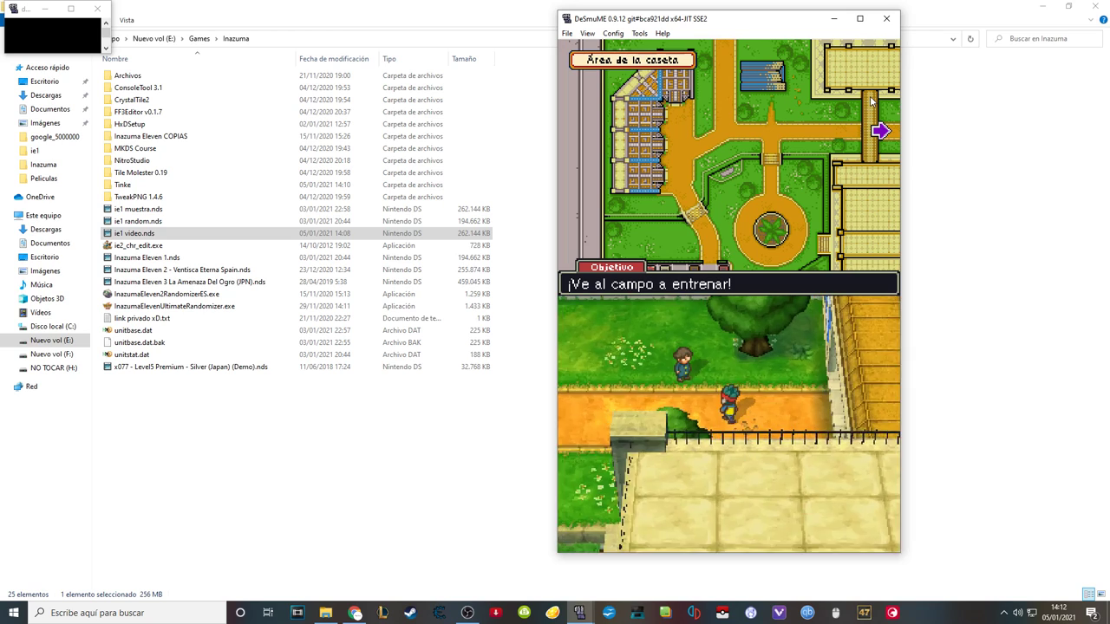
{"action": "key", "text": "z"}
{"action": "key", "text": "z"}
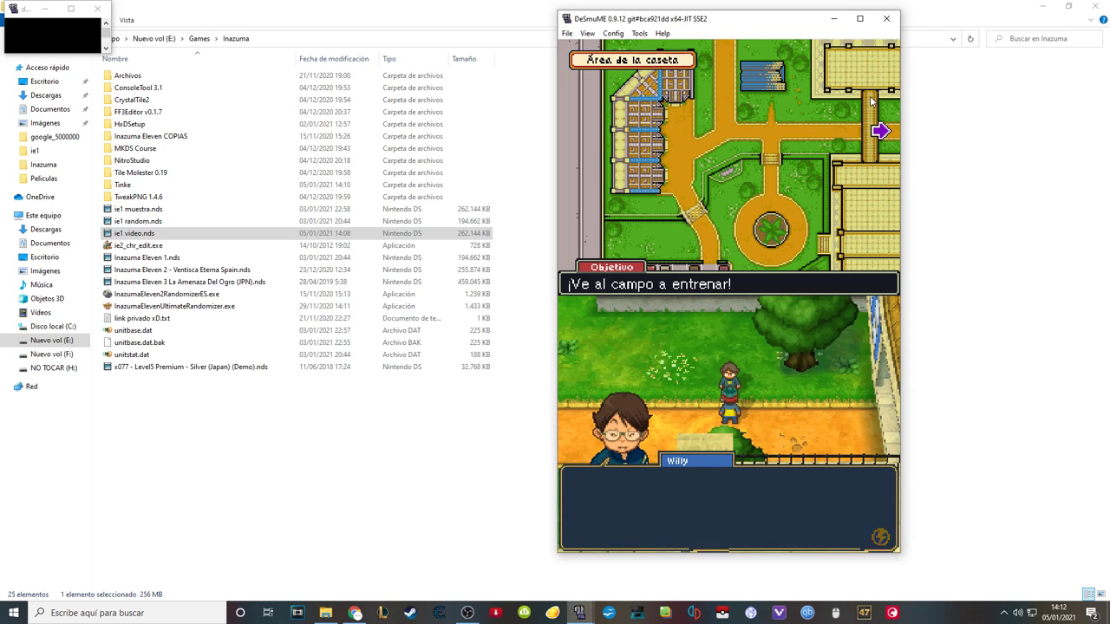
{"action": "key", "text": "z"}
{"action": "key", "text": "z"}
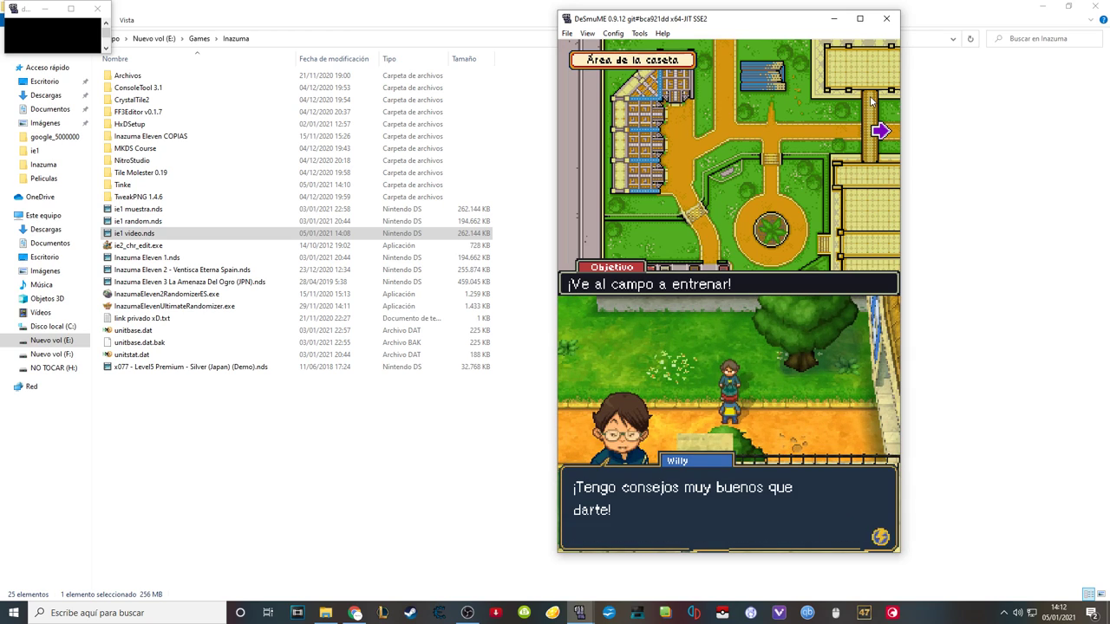
{"action": "key", "text": "z"}
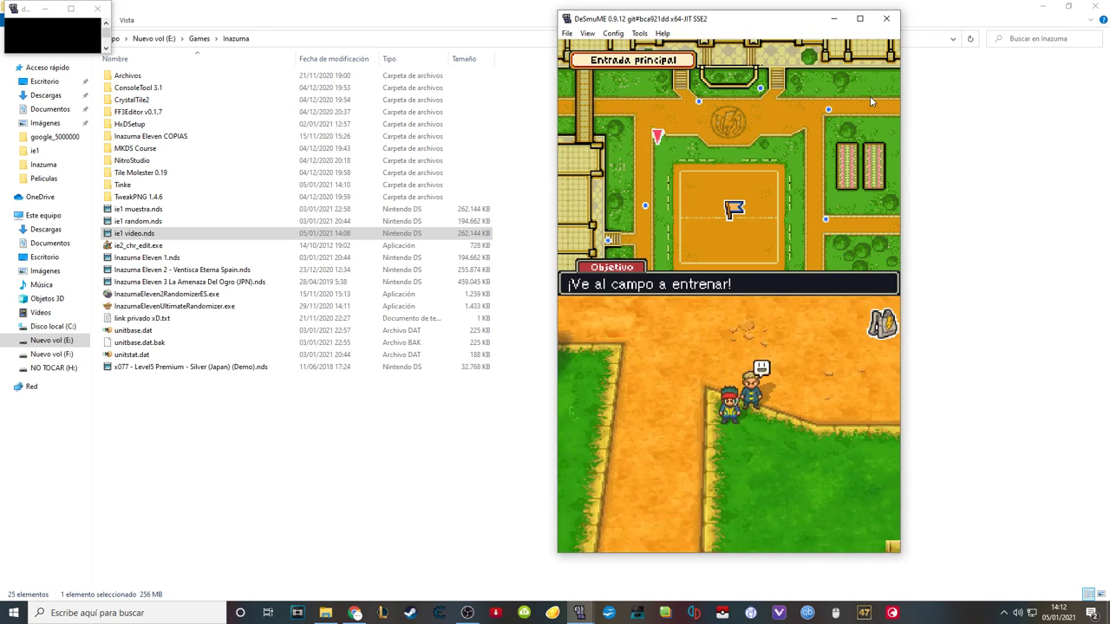
Play through the training field scene to check Nathan, Tighthead and Shears, and close the emulator.
{"action": "key", "text": "z"}
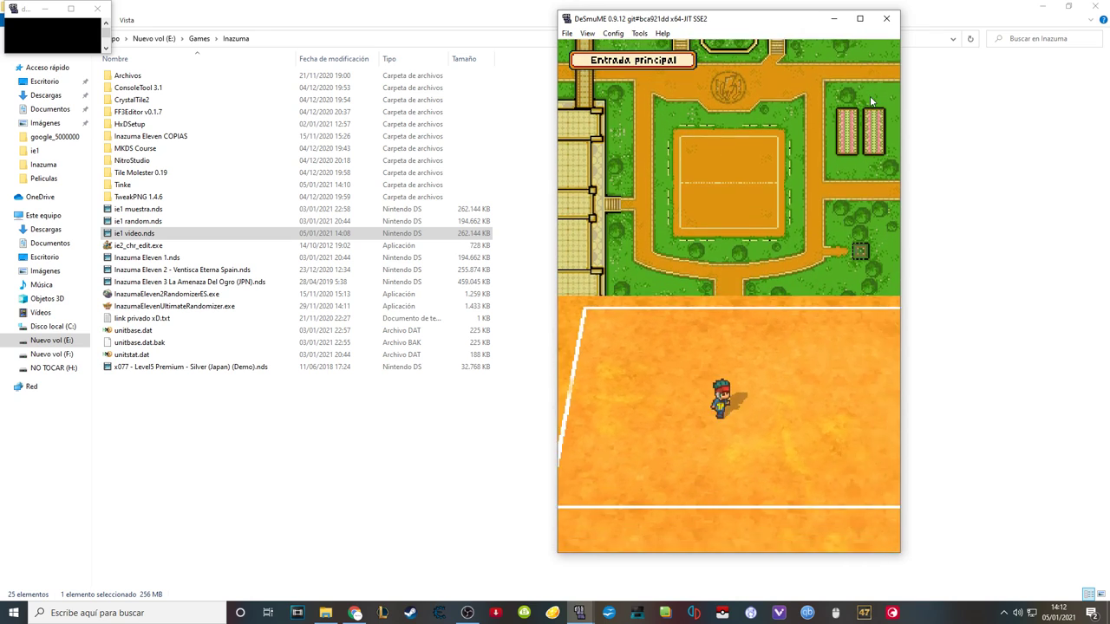
{"action": "key", "text": "z"}
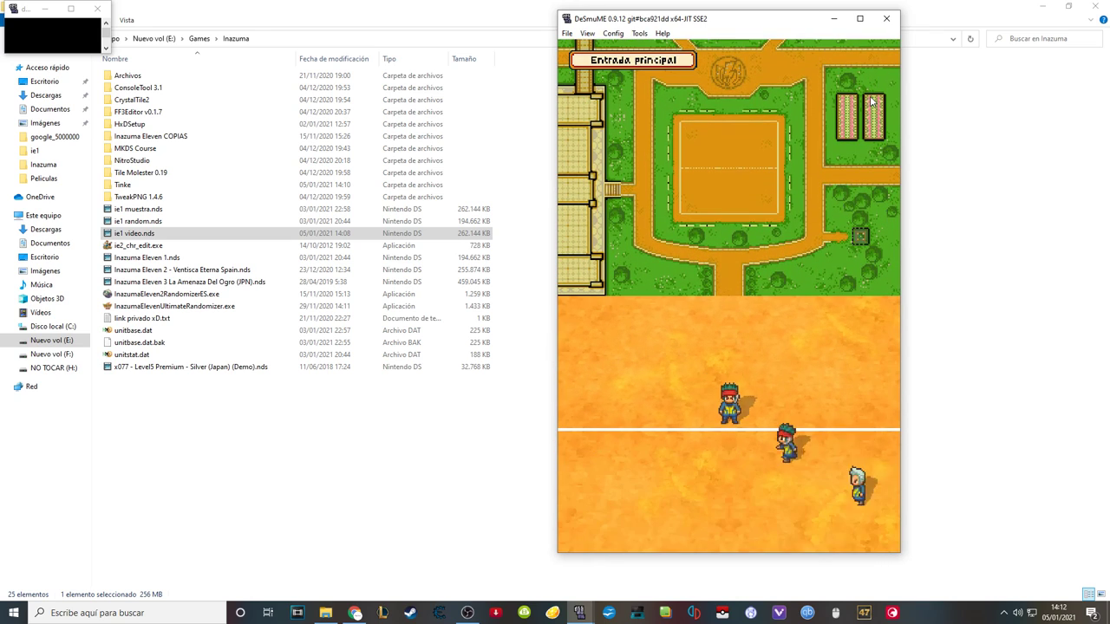
{"action": "key", "text": "z"}
{"action": "key", "text": "z"}
{"action": "key", "text": "z"}
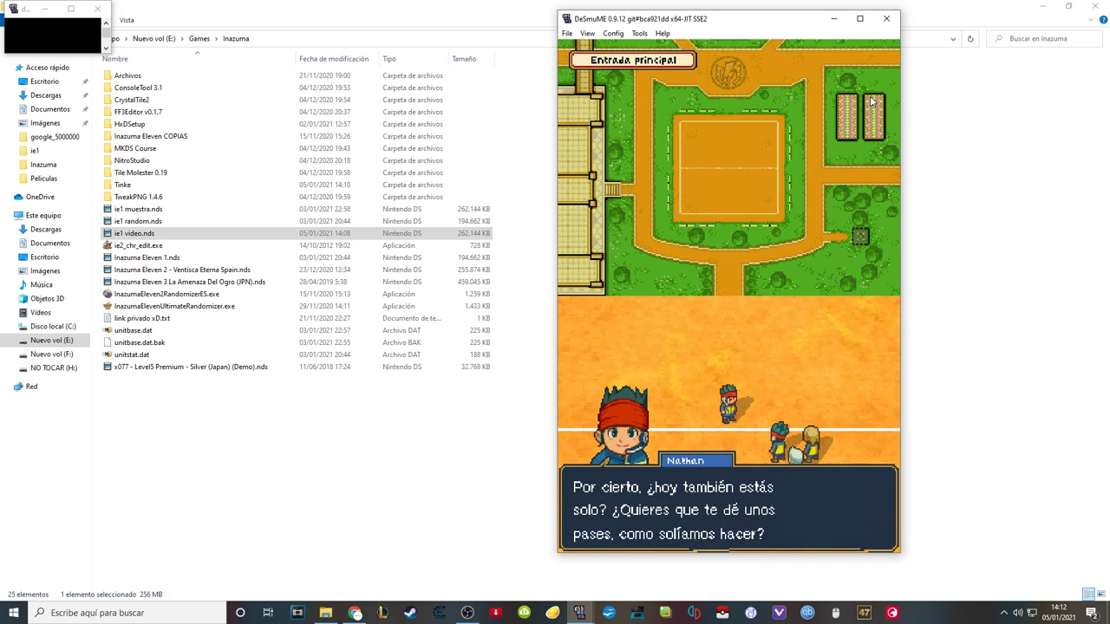
{"action": "key", "text": "z"}
{"action": "key", "text": "z"}
{"action": "key", "text": "z"}
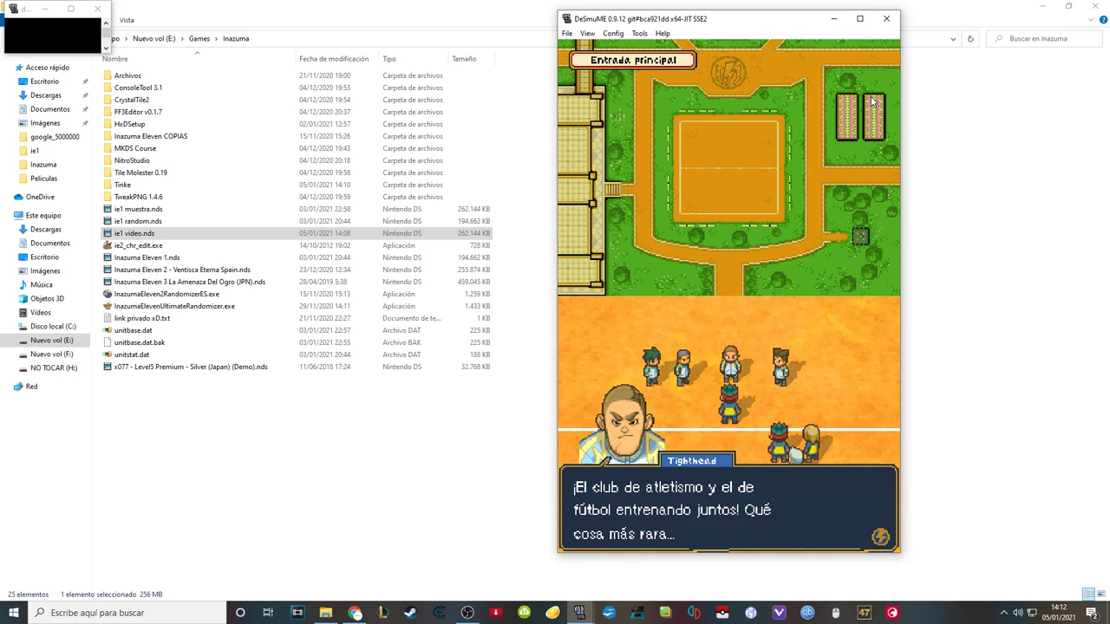
{"action": "key", "text": "z"}
{"action": "key", "text": "z"}
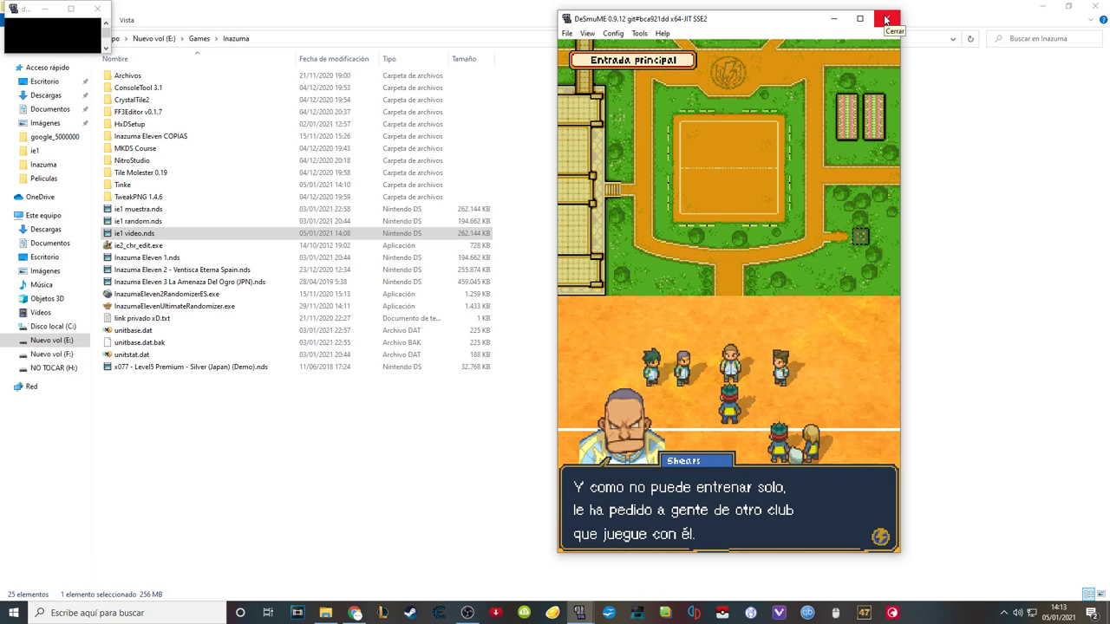
{"action": "left_click", "coordinate": [885, 18]}
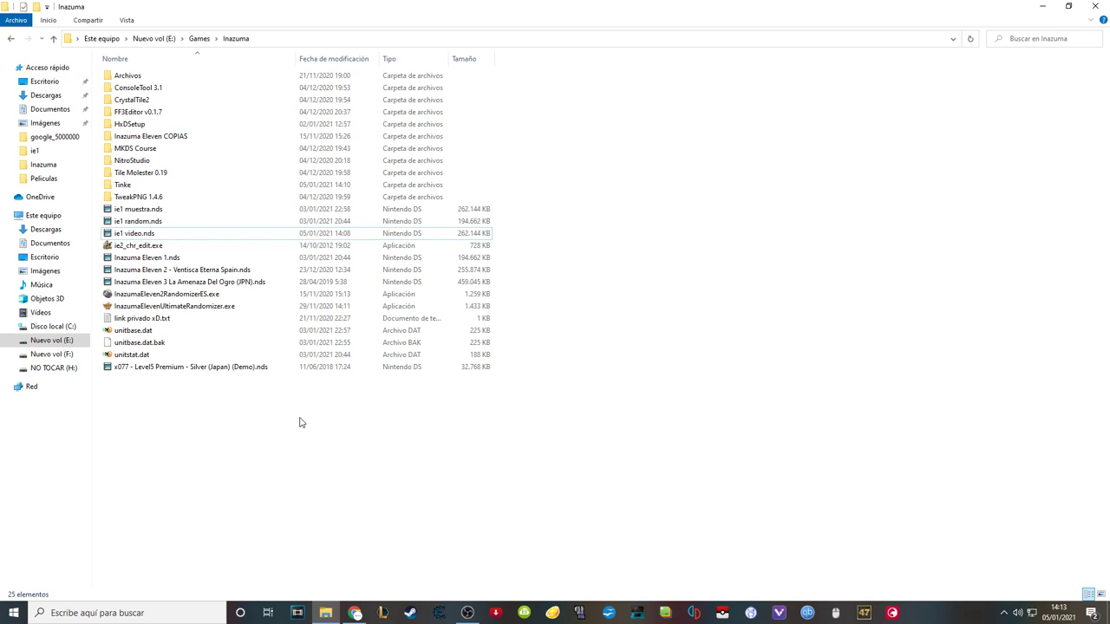
Launch Tinke with the ROM Inazuma Eleven 1.nds and show its window beside the Inazuma folder.
{"action": "double_click", "coordinate": [178, 185]}
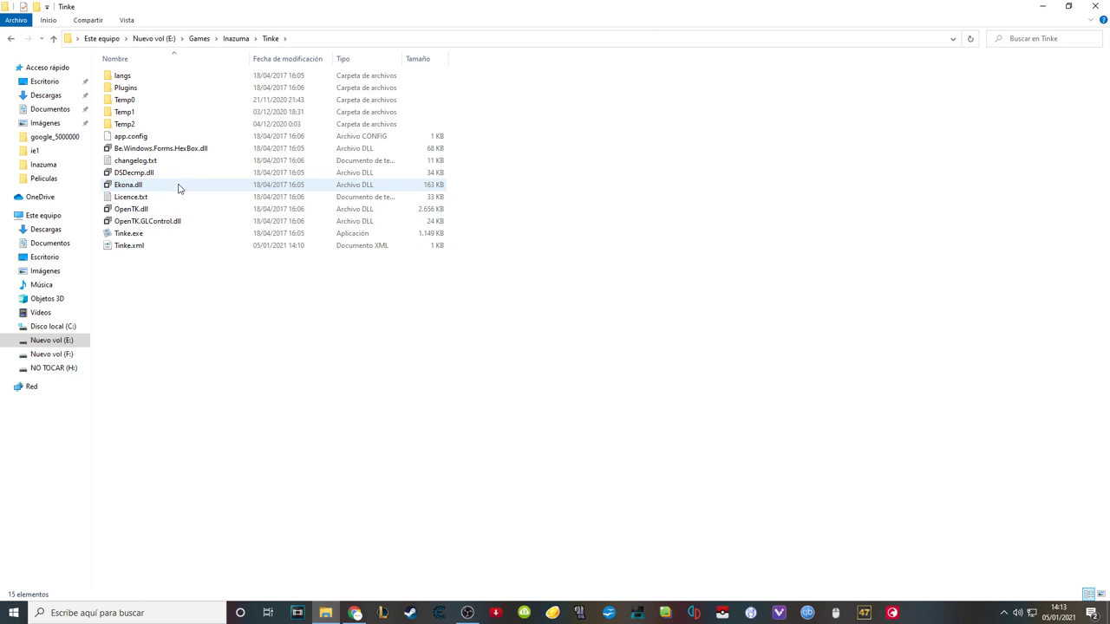
{"action": "double_click", "coordinate": [194, 236]}
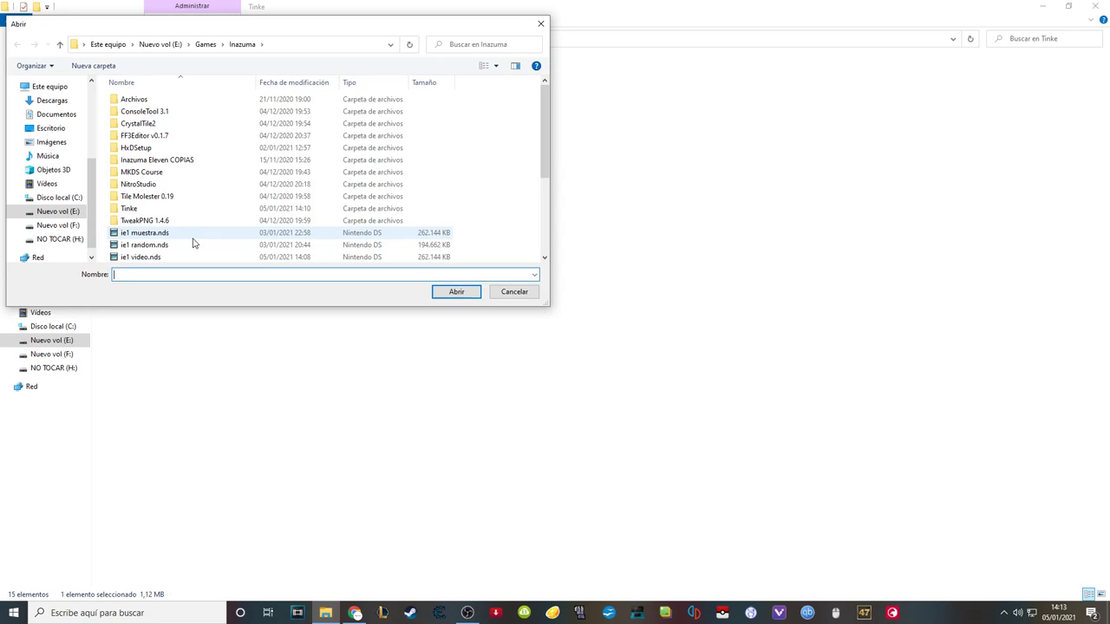
{"action": "scroll", "coordinate": [194, 243], "scroll_direction": "down", "scroll_amount": 4}
{"action": "scroll", "coordinate": [228, 216], "scroll_direction": "up", "scroll_amount": 1}
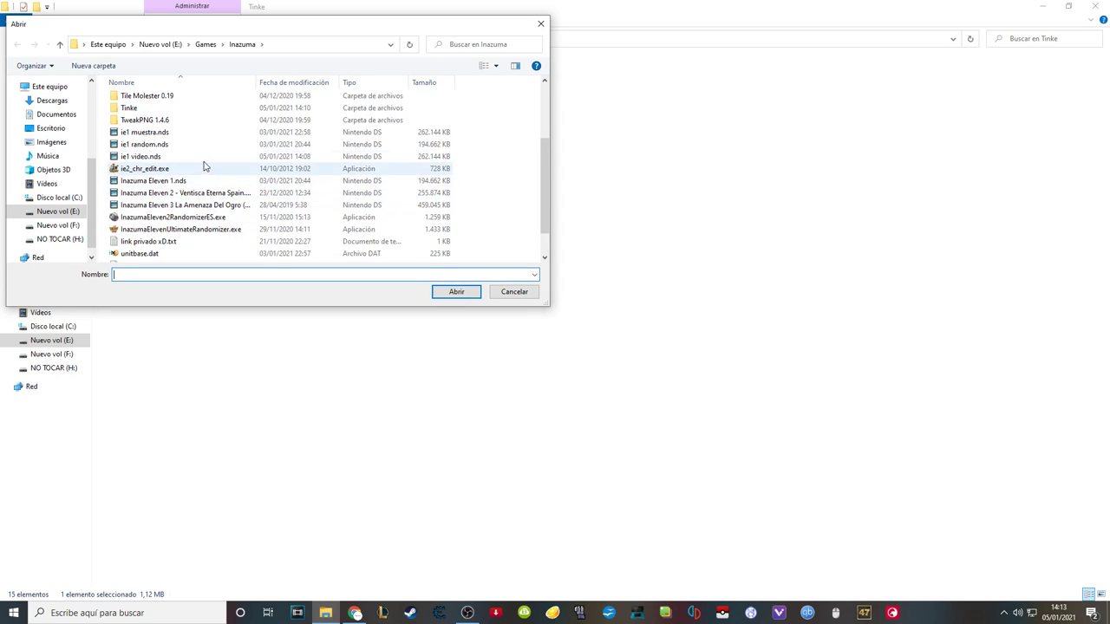
{"action": "left_click", "coordinate": [173, 180]}
{"action": "left_click", "coordinate": [461, 294]}
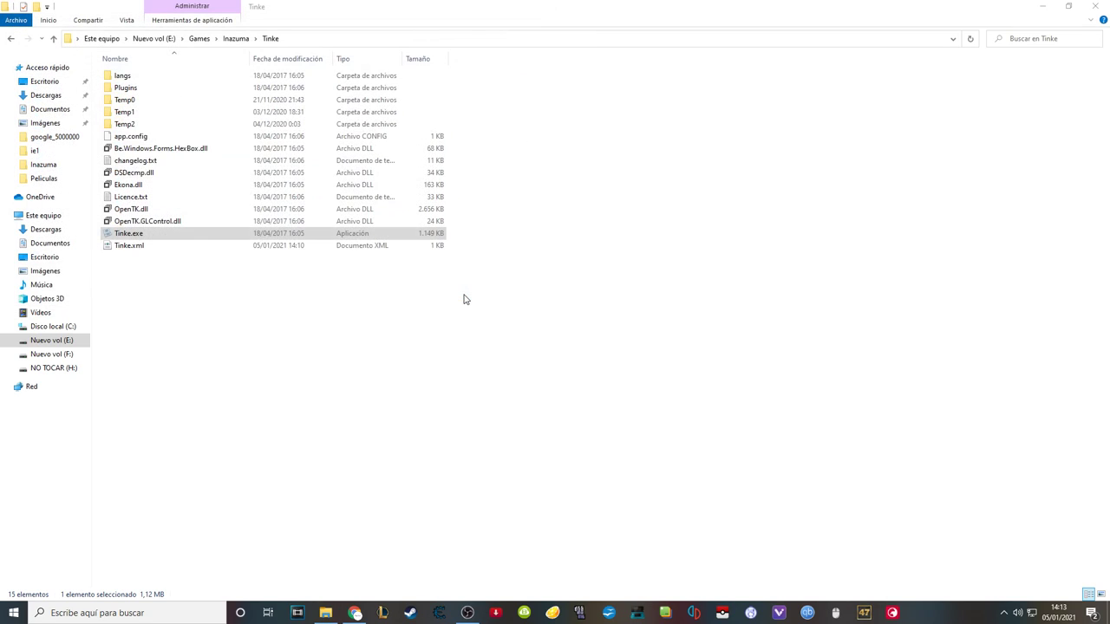
{"action": "left_click_drag", "start_coordinate": [342, 122], "coordinate": [761, 152]}
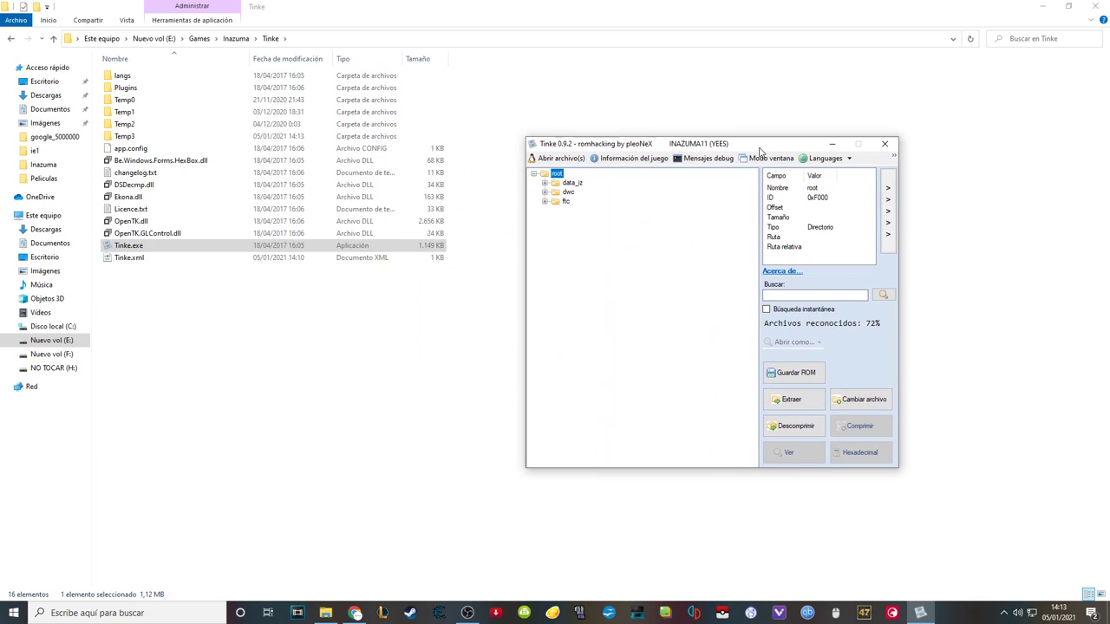
{"action": "left_click", "coordinate": [236, 38]}
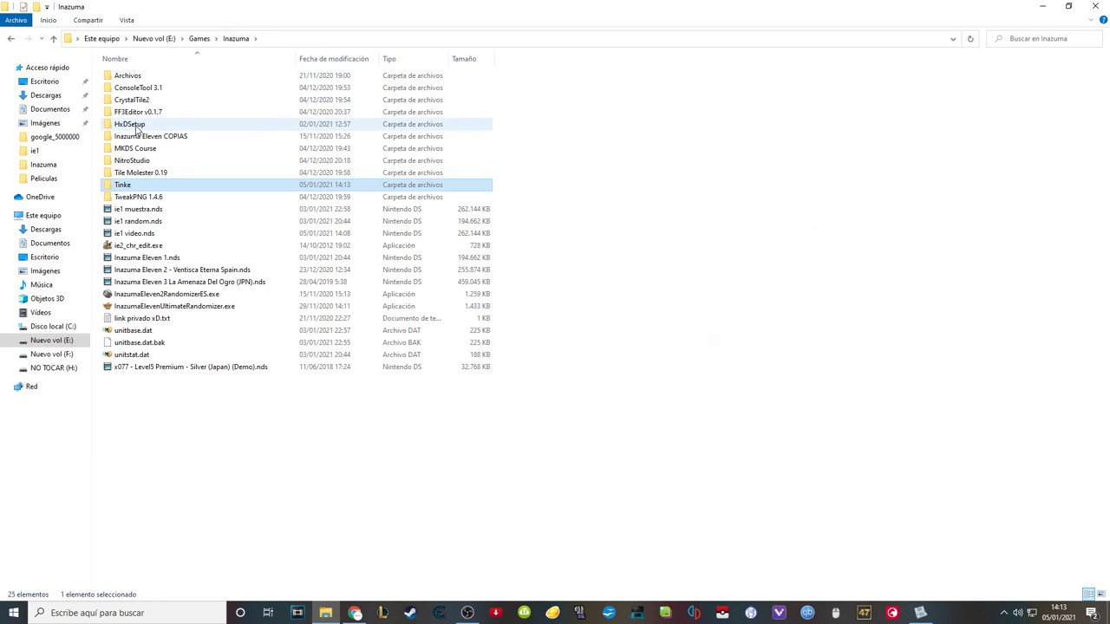
{"action": "left_click", "coordinate": [920, 612]}
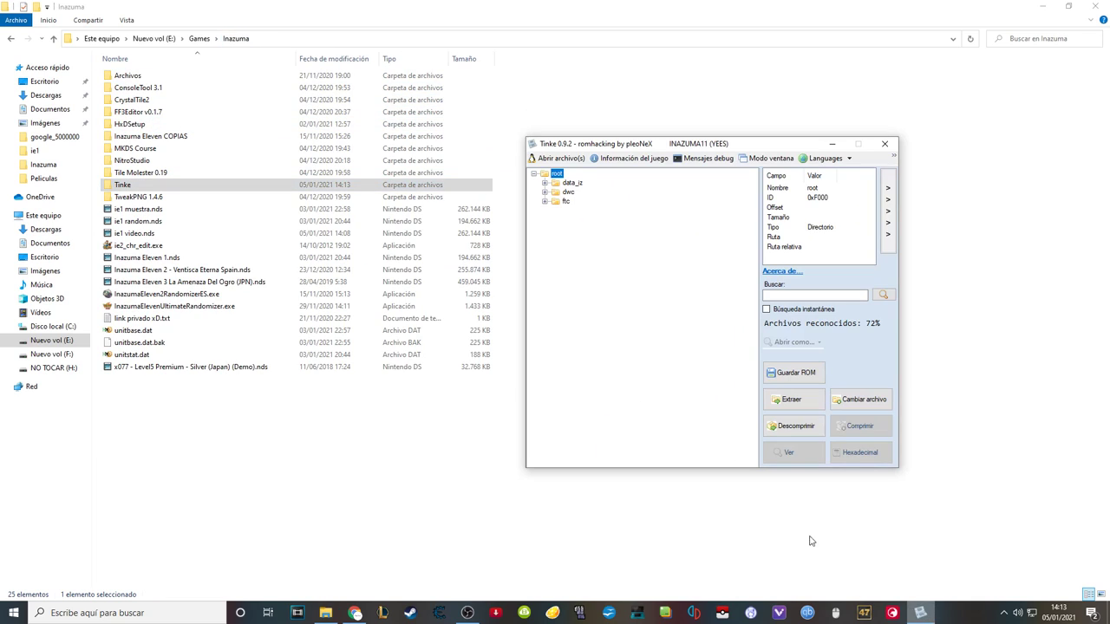
Browse to data_iz/logic in the ROM tree and view palskinface.dat in the hex viewer.
{"action": "left_click", "coordinate": [545, 184]}
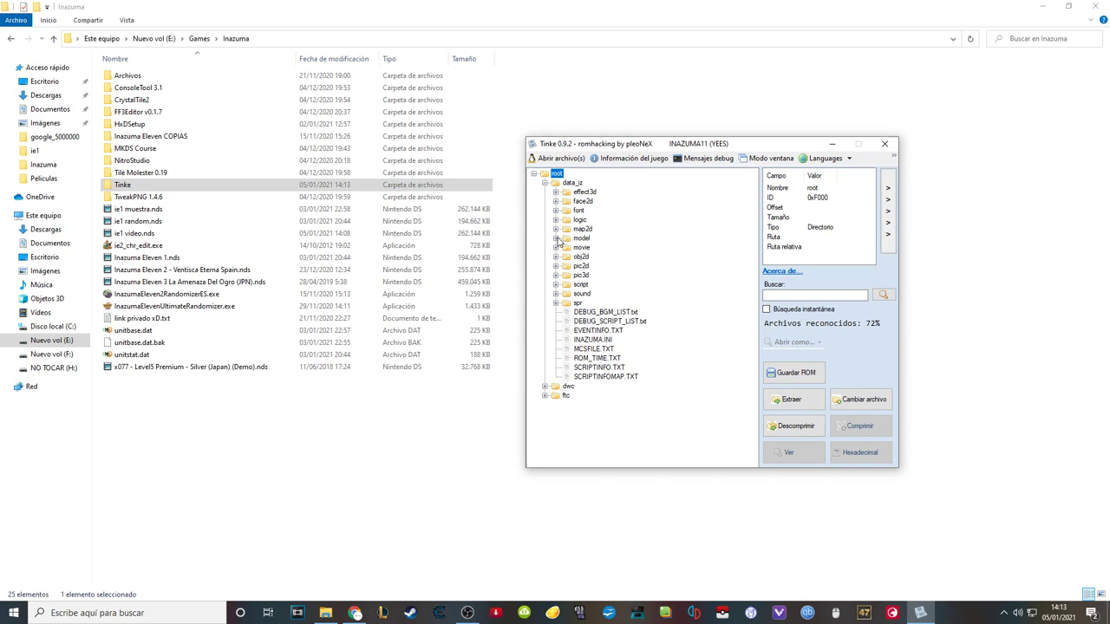
{"action": "left_click", "coordinate": [556, 238]}
{"action": "left_click", "coordinate": [555, 239]}
{"action": "left_click", "coordinate": [556, 220]}
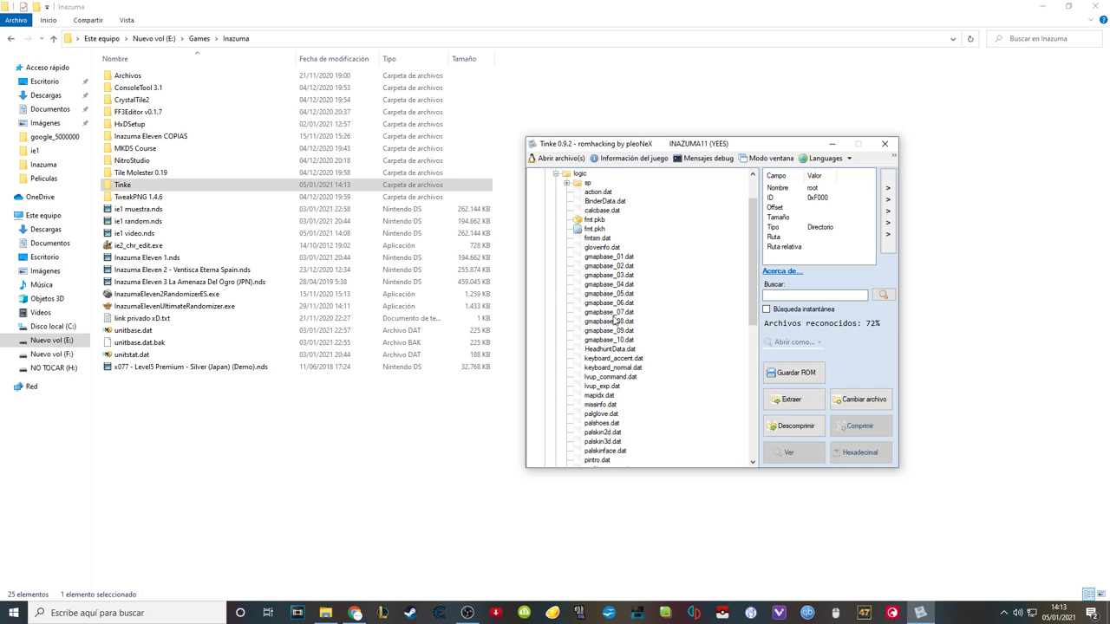
{"action": "scroll", "coordinate": [610, 339], "scroll_direction": "down", "scroll_amount": 7}
{"action": "left_click", "coordinate": [611, 257]}
{"action": "left_click", "coordinate": [859, 451]}
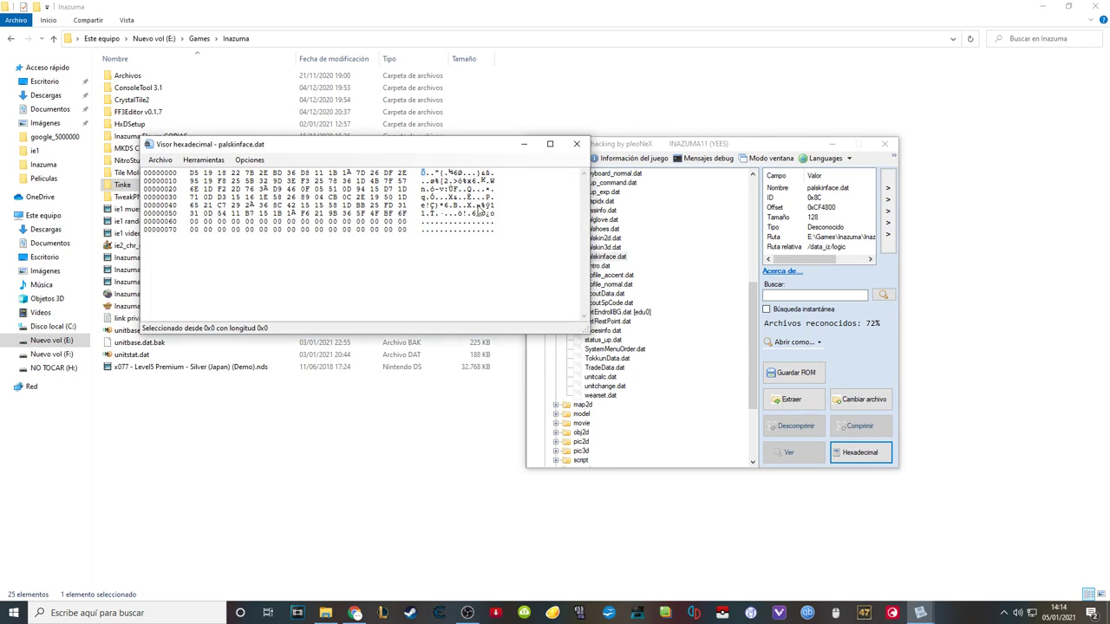
{"action": "left_click", "coordinate": [576, 143]}
Inspect palskin2d.dat and TradeData.dat from the logic folder in the hex viewer, closing each view.
{"action": "left_click", "coordinate": [602, 237]}
{"action": "left_click", "coordinate": [860, 452]}
{"action": "left_click", "coordinate": [456, 23]}
{"action": "left_click", "coordinate": [600, 376]}
{"action": "left_click", "coordinate": [602, 367]}
{"action": "left_click", "coordinate": [859, 452]}
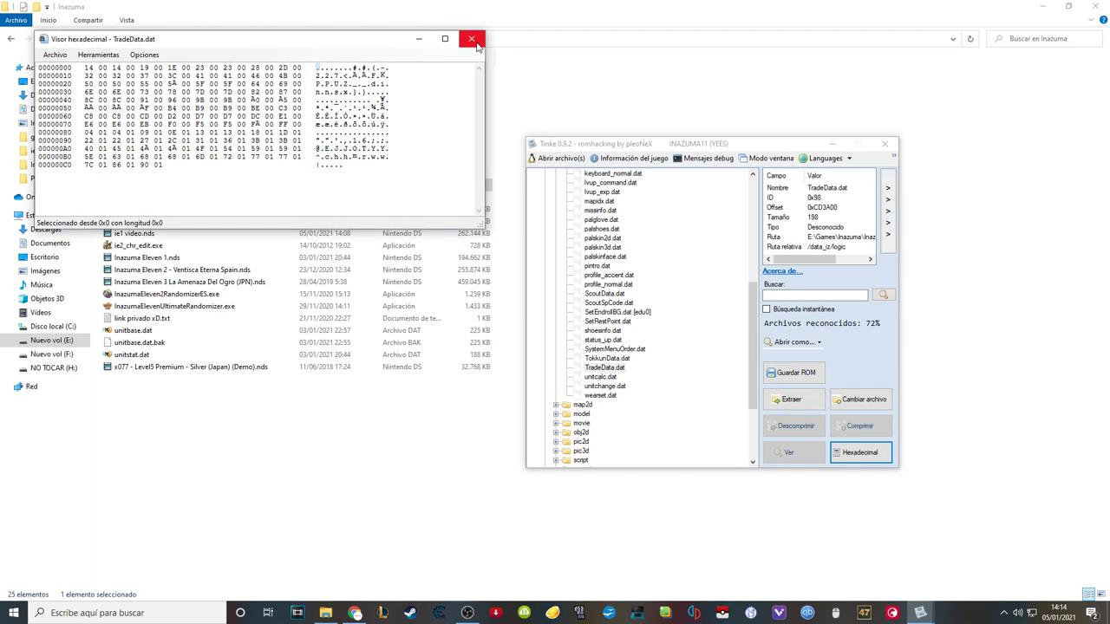
{"action": "left_click", "coordinate": [472, 39]}
Inspect fmtsm.dat and calcbase.dat from the logic folder in the hex viewer, closing each view.
{"action": "scroll", "coordinate": [696, 312], "scroll_direction": "up", "scroll_amount": 3}
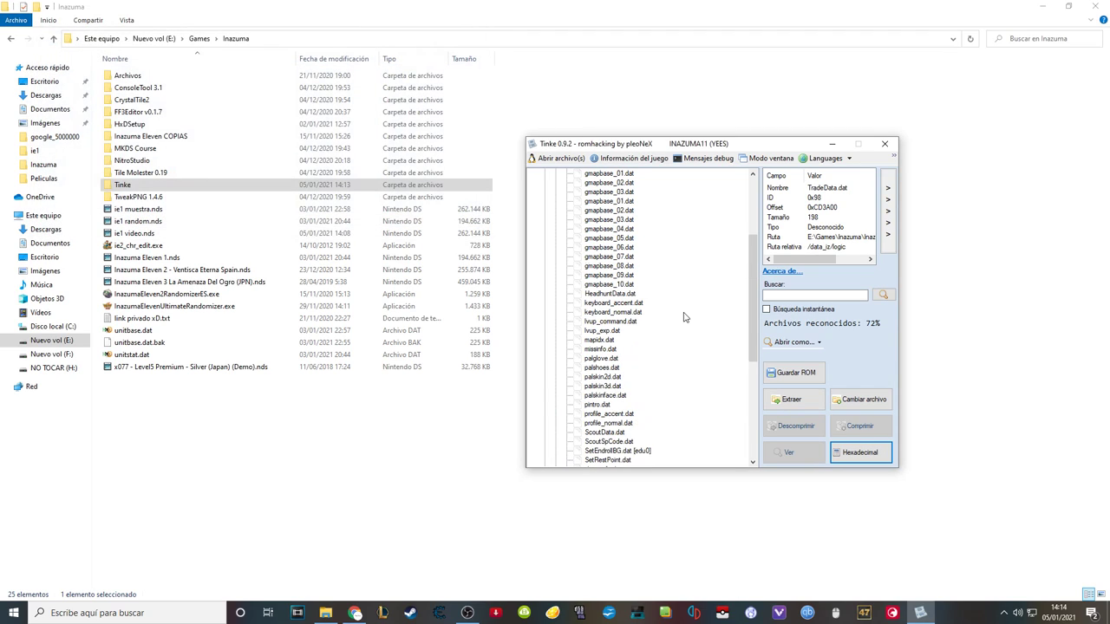
{"action": "scroll", "coordinate": [683, 317], "scroll_direction": "up", "scroll_amount": 2}
{"action": "left_click", "coordinate": [599, 211]}
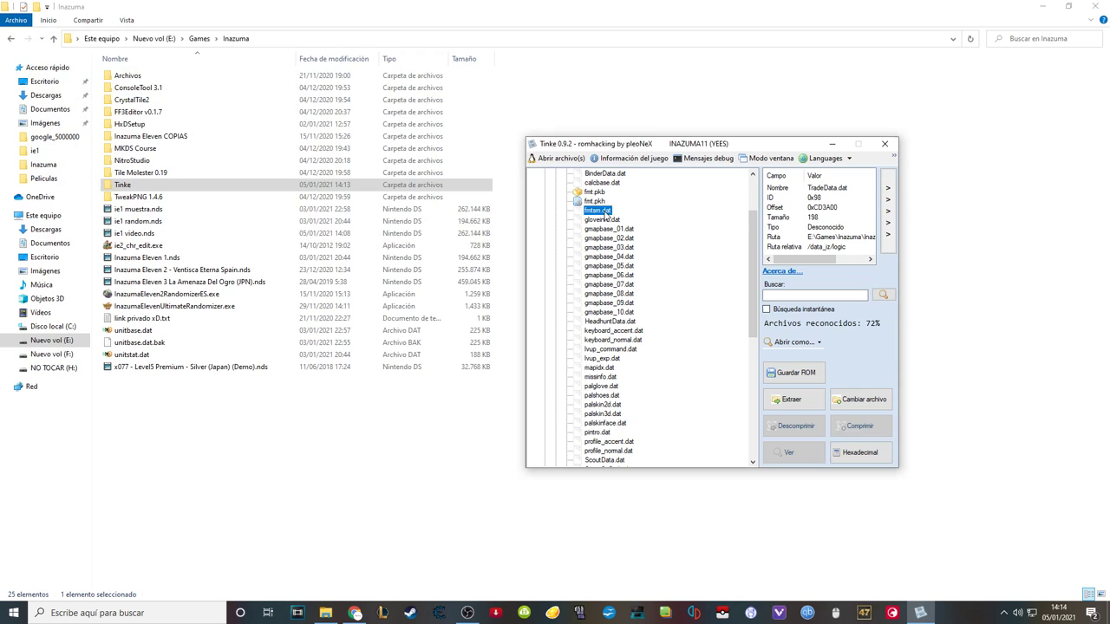
{"action": "left_click", "coordinate": [860, 451]}
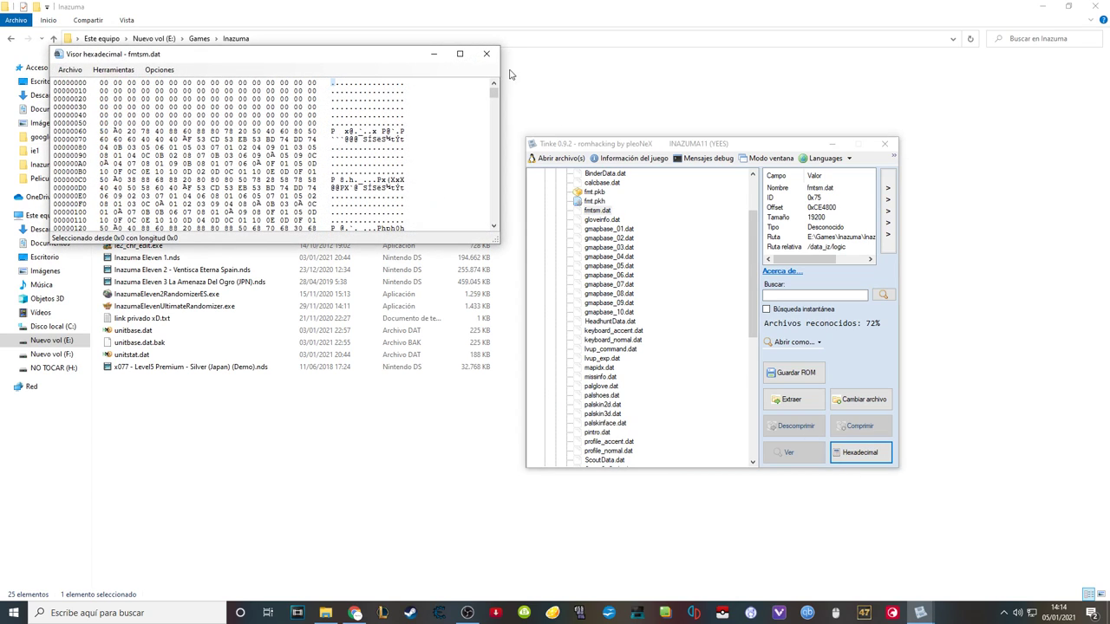
{"action": "left_click", "coordinate": [487, 54]}
{"action": "scroll", "coordinate": [642, 310], "scroll_direction": "up", "scroll_amount": 3}
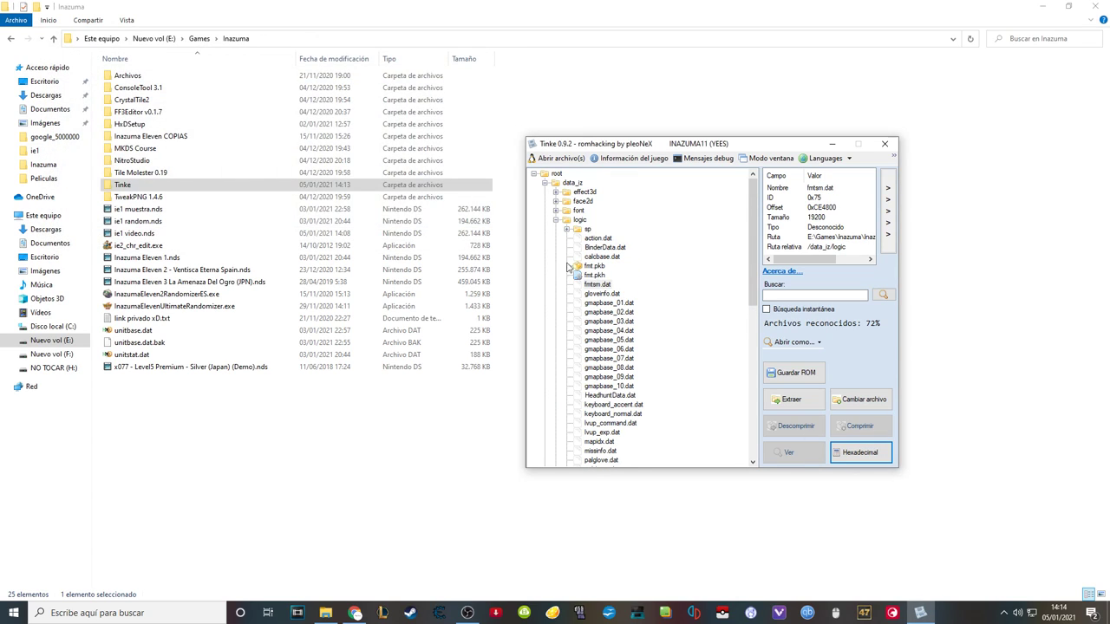
{"action": "left_click", "coordinate": [600, 257]}
{"action": "left_click", "coordinate": [863, 454]}
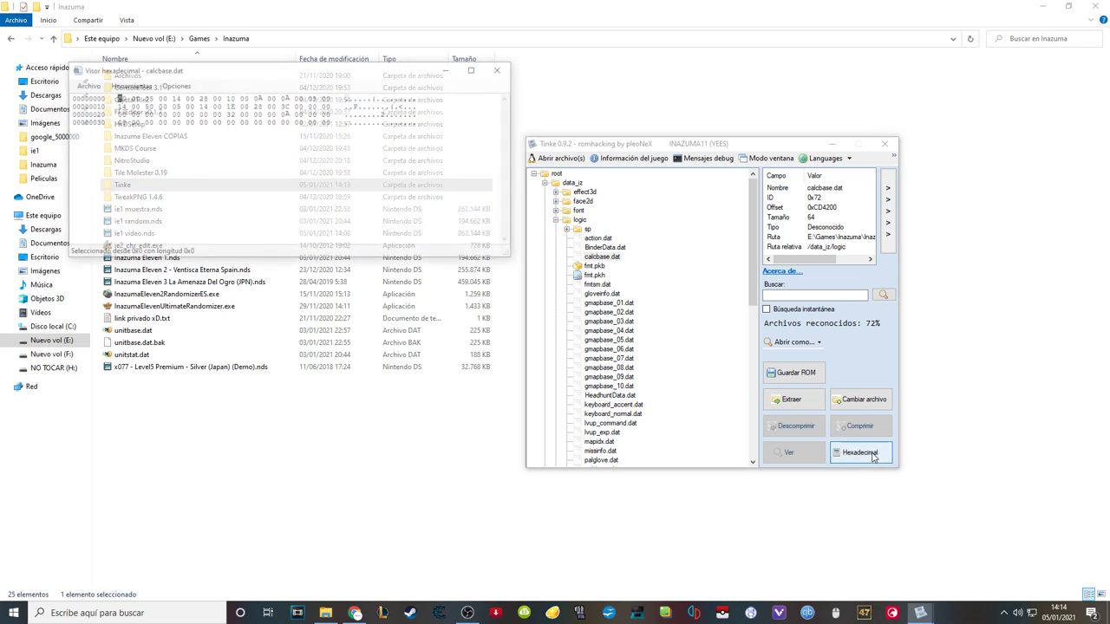
{"action": "left_click", "coordinate": [501, 68]}
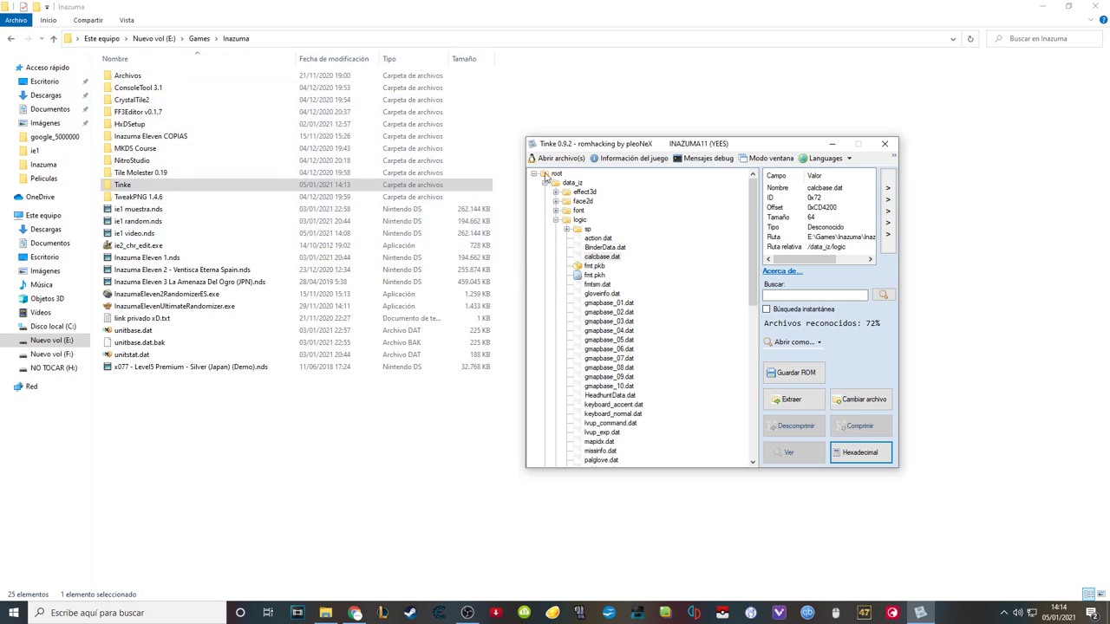
Collapse the logic folder and look through EVENTINFO.TXT from data_iz in the hex viewer.
{"action": "left_click", "coordinate": [556, 221]}
{"action": "left_click", "coordinate": [545, 184]}
{"action": "left_click", "coordinate": [545, 185]}
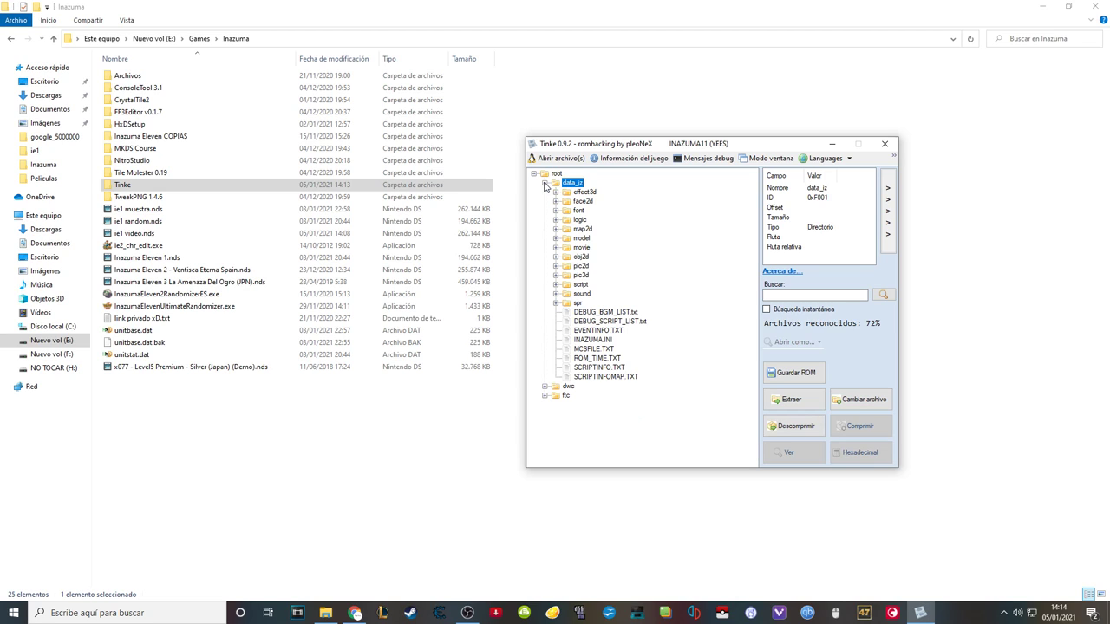
{"action": "left_click", "coordinate": [597, 330]}
{"action": "left_click", "coordinate": [859, 452]}
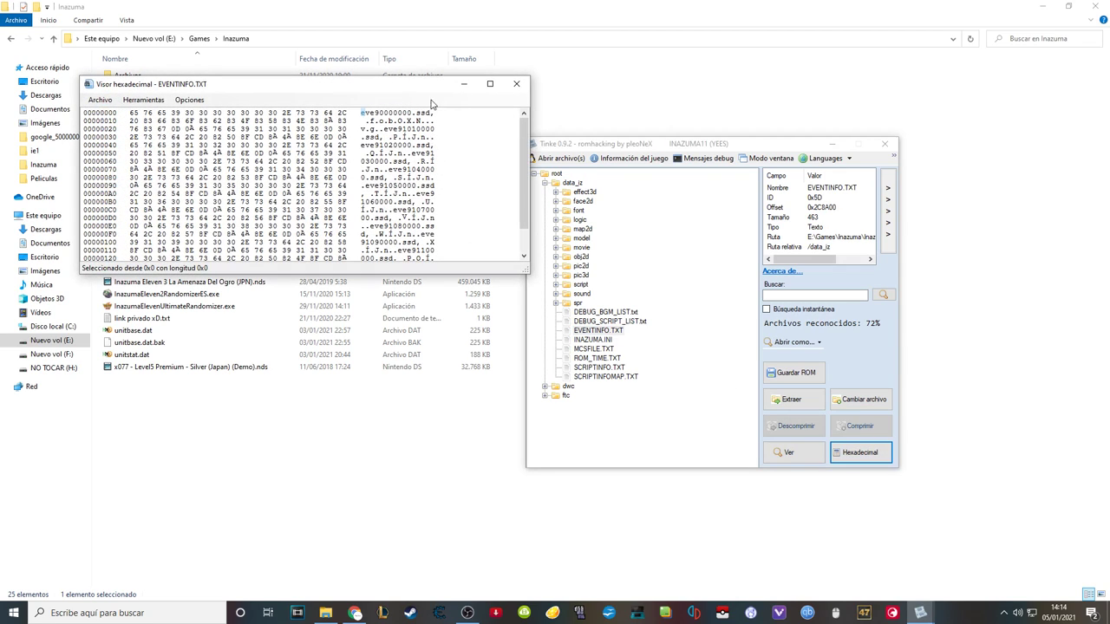
{"action": "left_click_drag", "start_coordinate": [523, 174], "coordinate": [524, 196]}
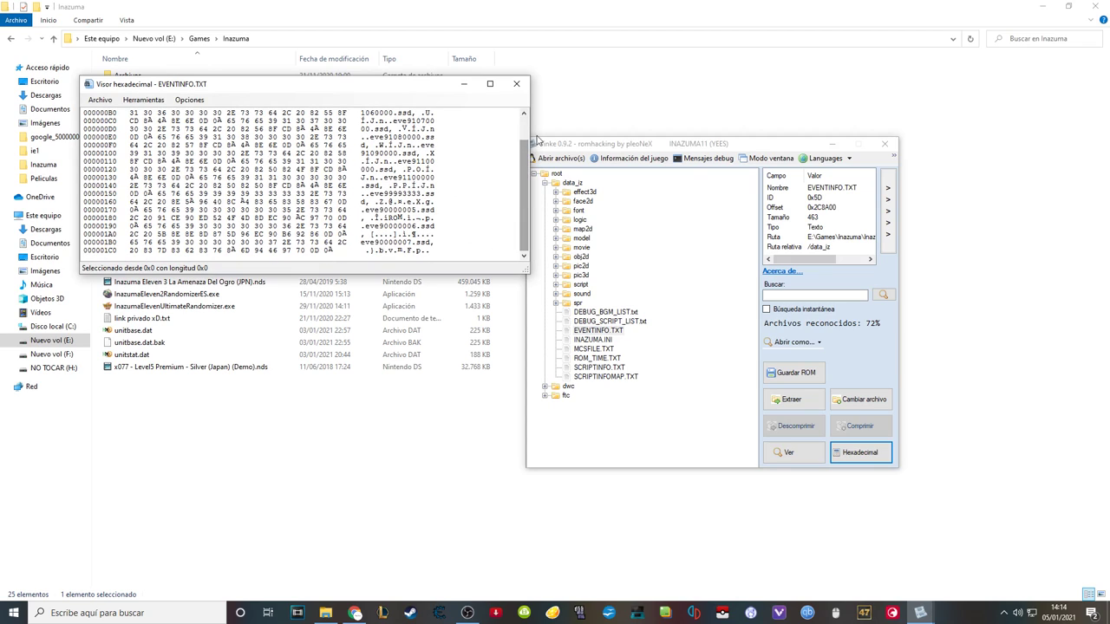
{"action": "left_click", "coordinate": [516, 85]}
View INAZUMA.INI from data_iz in hexadecimal and browse down to the RPG camera parameters.
{"action": "left_click", "coordinate": [595, 339]}
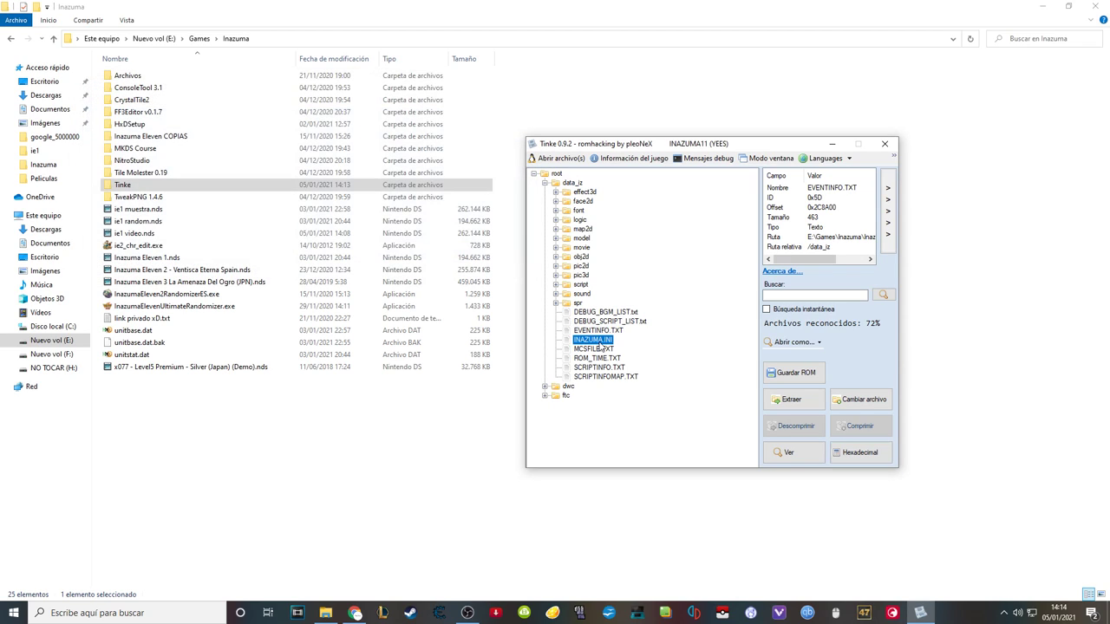
{"action": "left_click", "coordinate": [861, 452]}
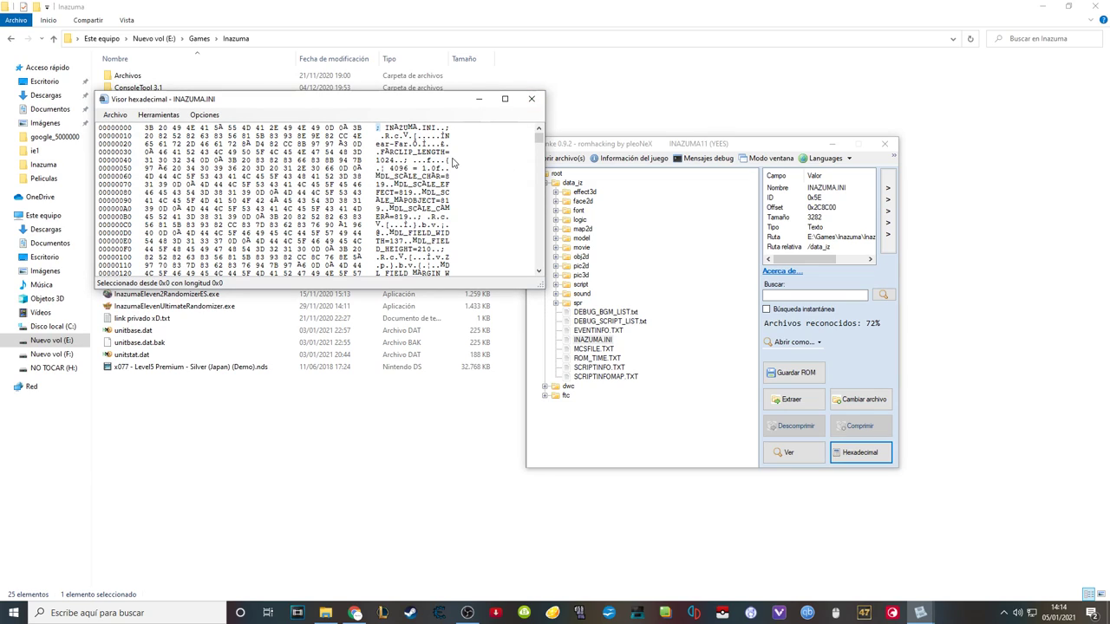
{"action": "left_click", "coordinate": [424, 177]}
{"action": "left_click_drag", "start_coordinate": [538, 140], "coordinate": [539, 143]}
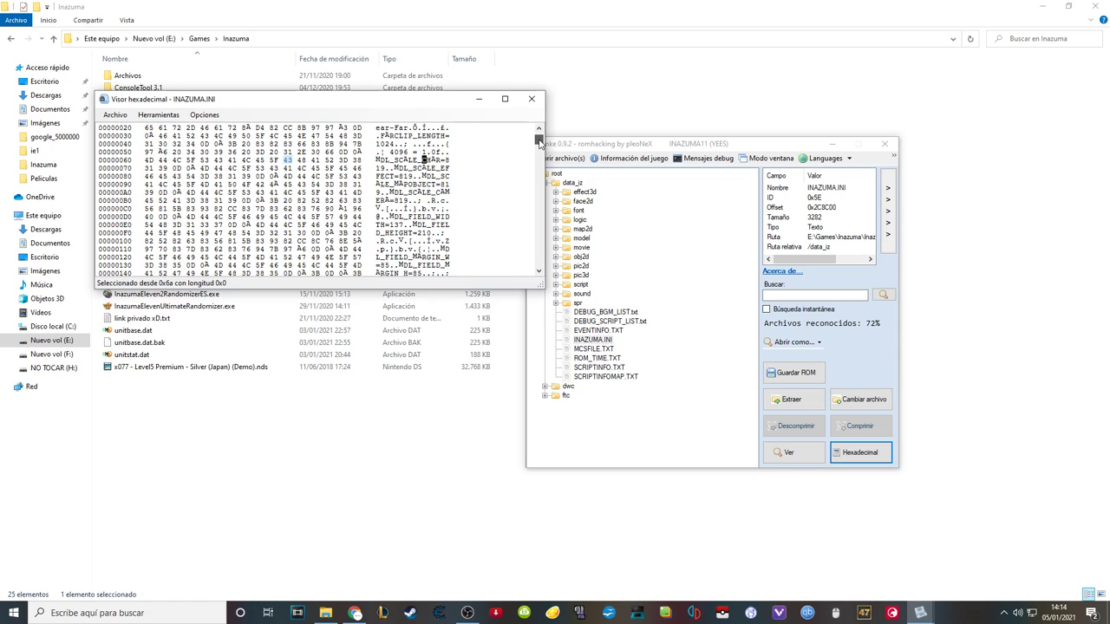
{"action": "left_click_drag", "start_coordinate": [539, 140], "coordinate": [538, 157]}
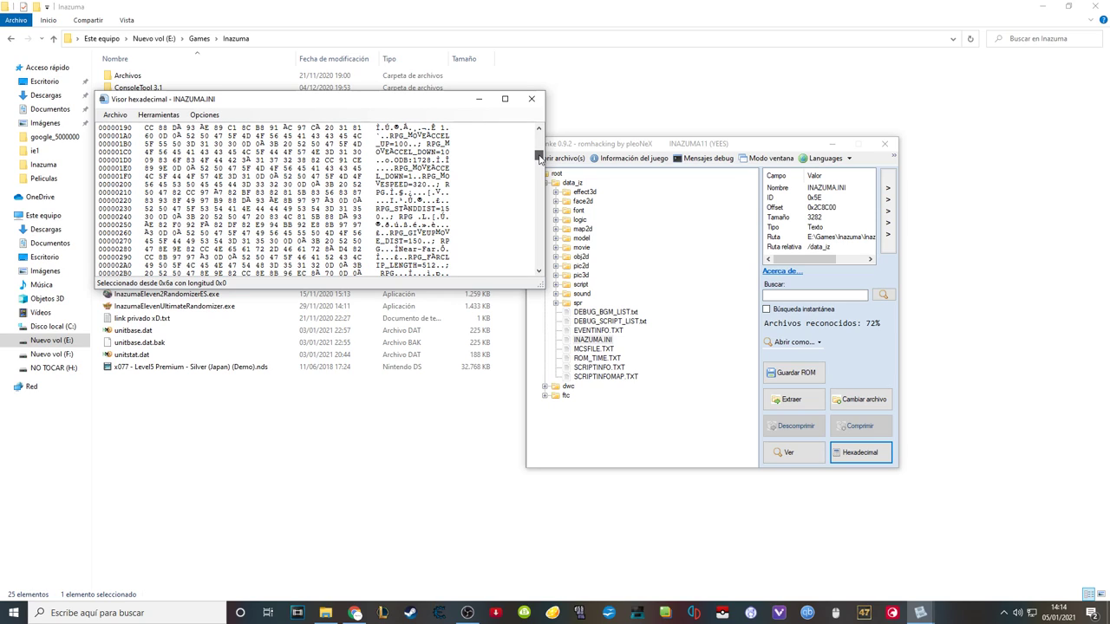
{"action": "left_click_drag", "start_coordinate": [538, 157], "coordinate": [539, 164]}
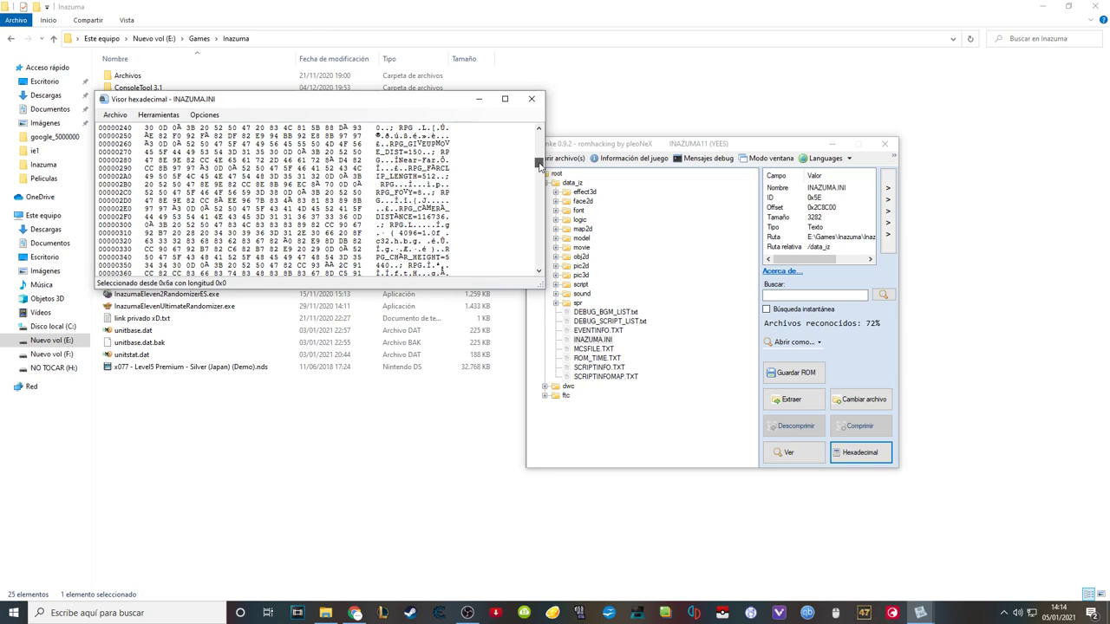
Examine the bytes of the RPG_CAMERA_DISTANCE entry in INAZUMA.INI and close the hex viewer.
{"action": "left_click", "coordinate": [441, 208]}
{"action": "left_click", "coordinate": [441, 217]}
{"action": "left_click", "coordinate": [419, 217]}
{"action": "left_click", "coordinate": [432, 216]}
{"action": "left_click", "coordinate": [411, 217]}
{"action": "key", "text": "Up"}
{"action": "key", "text": "Right"}
{"action": "key", "text": "Right"}
{"action": "key", "text": "Right"}
{"action": "key", "text": "Right"}
{"action": "key", "text": "Left"}
{"action": "key", "text": "Left"}
{"action": "left_click", "coordinate": [419, 221]}
{"action": "left_click", "coordinate": [531, 99]}
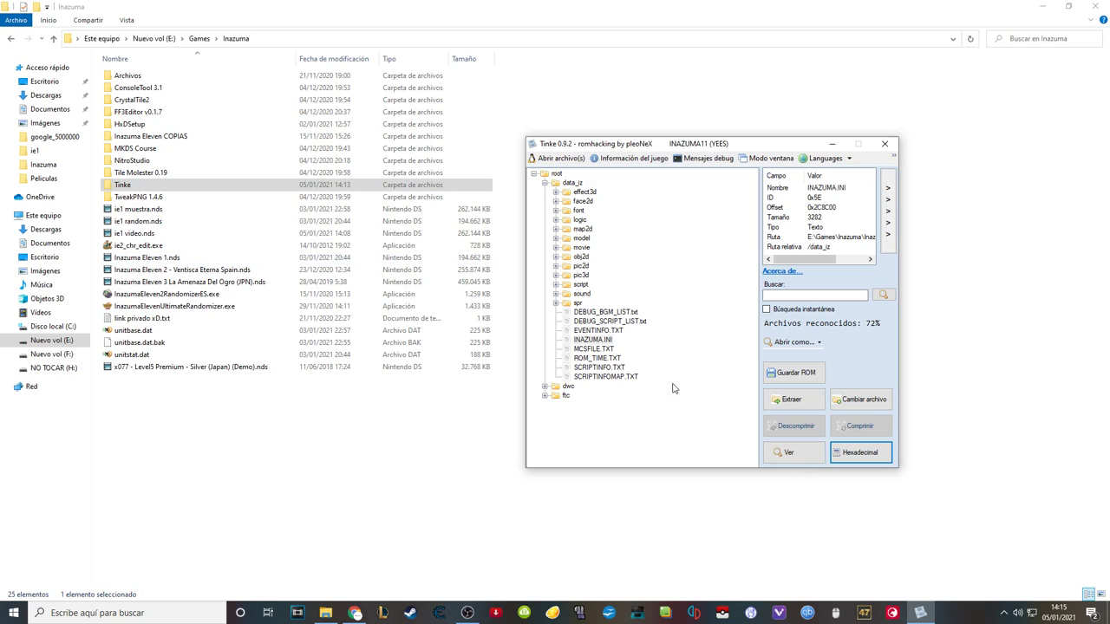
Bring up the ROM save dialog, cancel it and reselect INAZUMA.INI in the data_iz folder.
{"action": "left_click", "coordinate": [804, 375]}
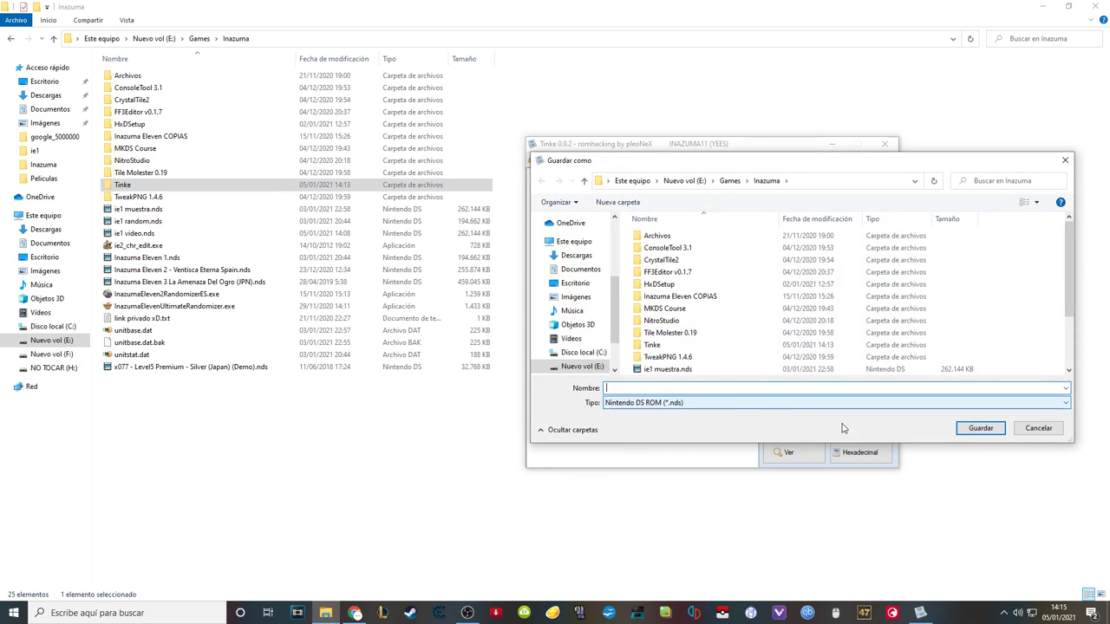
{"action": "left_click", "coordinate": [1050, 431]}
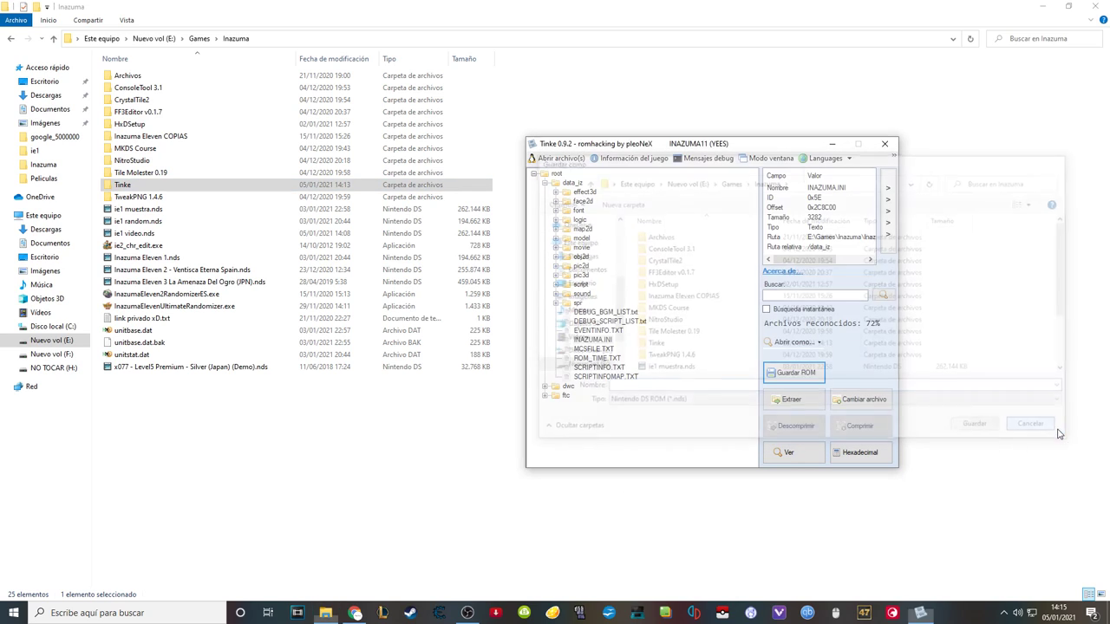
{"action": "left_click", "coordinate": [603, 342]}
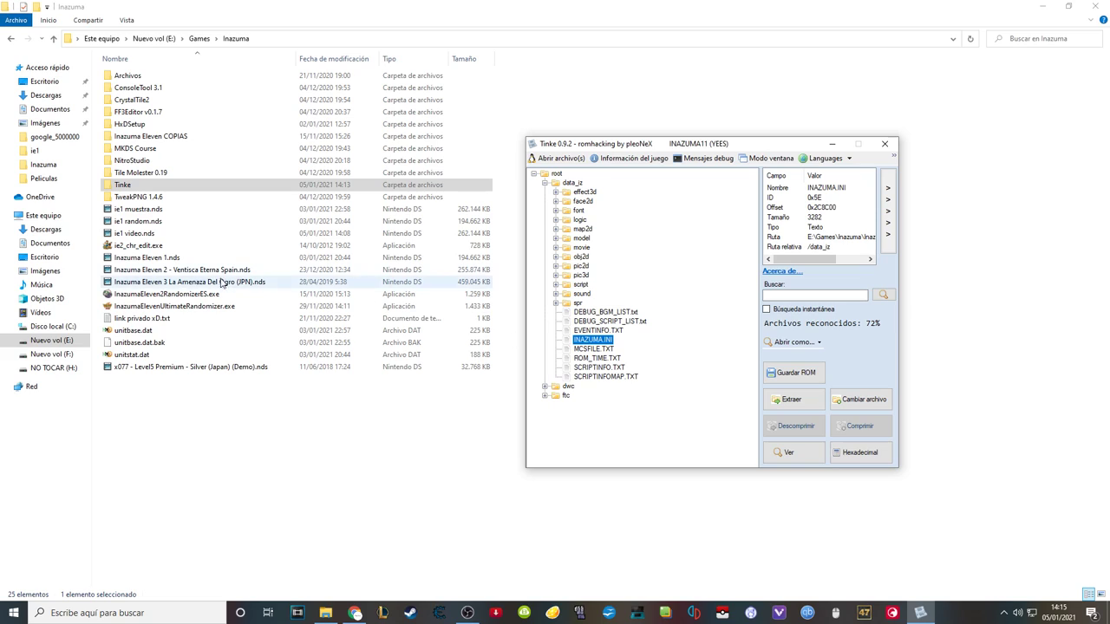
Bring the Tinke window back in front of the Inazuma folder and close it.
{"action": "left_click", "coordinate": [208, 258]}
{"action": "left_click", "coordinate": [753, 422]}
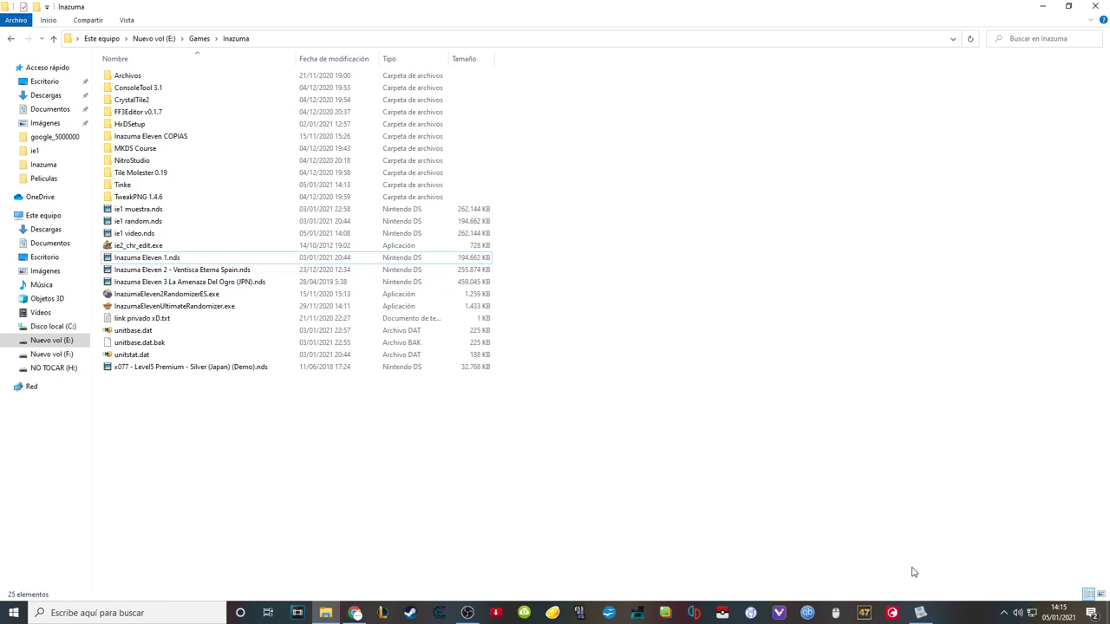
{"action": "left_click", "coordinate": [920, 613]}
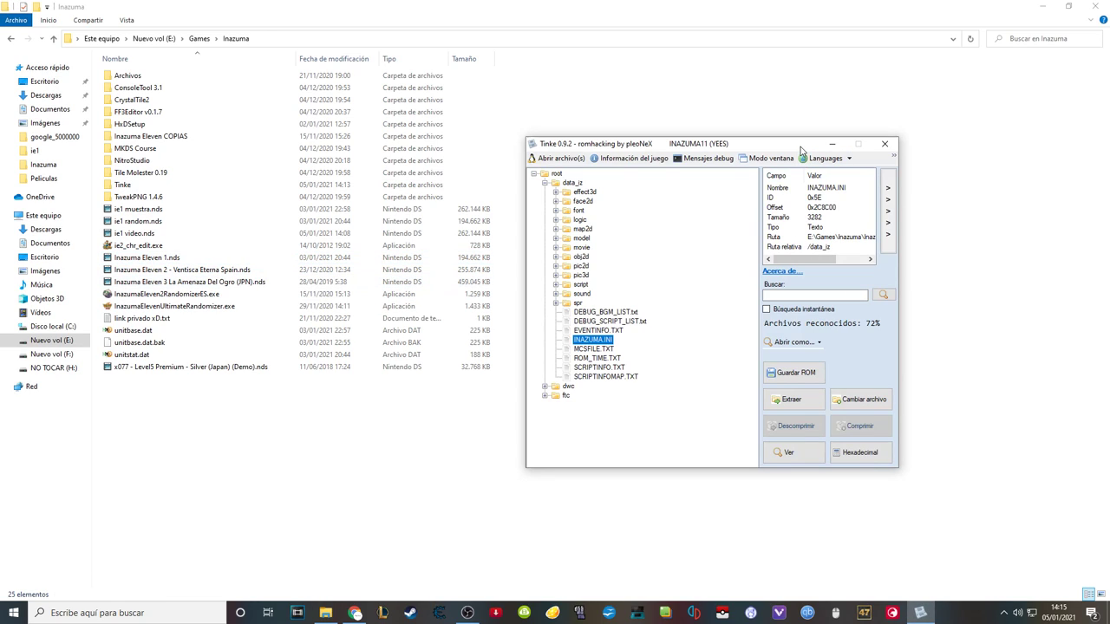
{"action": "left_click", "coordinate": [886, 143]}
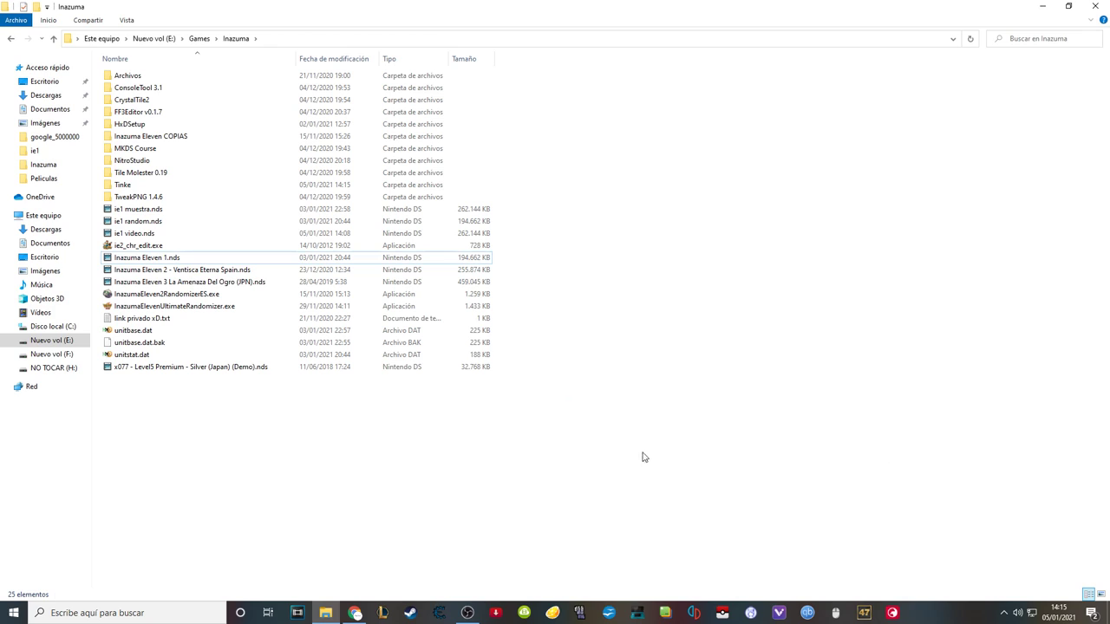
Check OBS briefly, switch to Chrome and show the YouTube tutorial on randomizing Inazuma for NDS.
{"action": "left_click", "coordinate": [468, 612]}
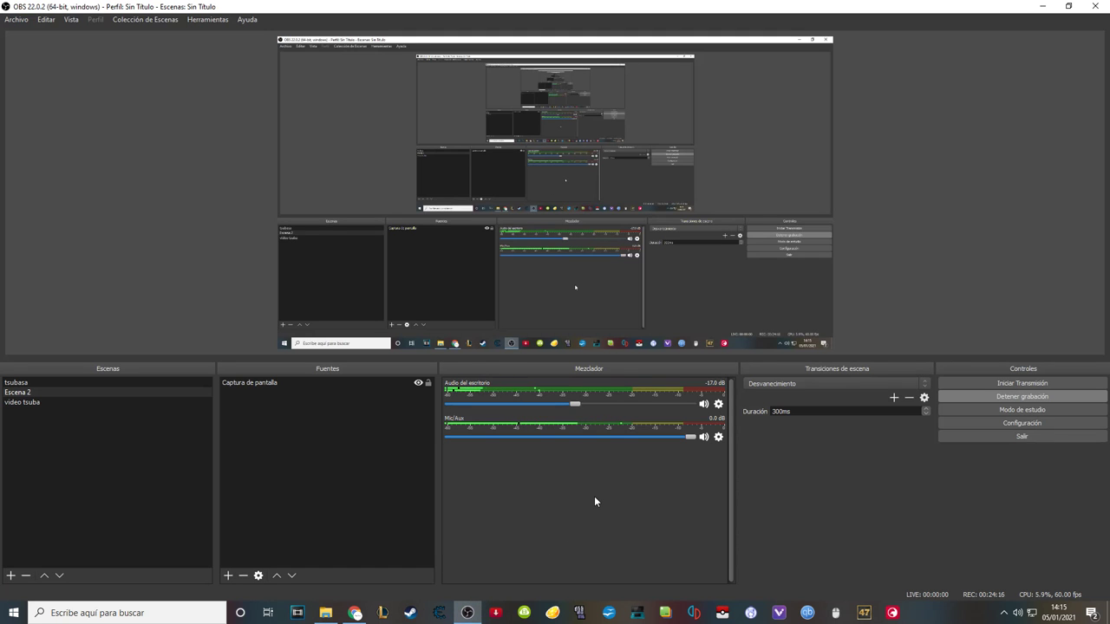
{"action": "left_click", "coordinate": [467, 612]}
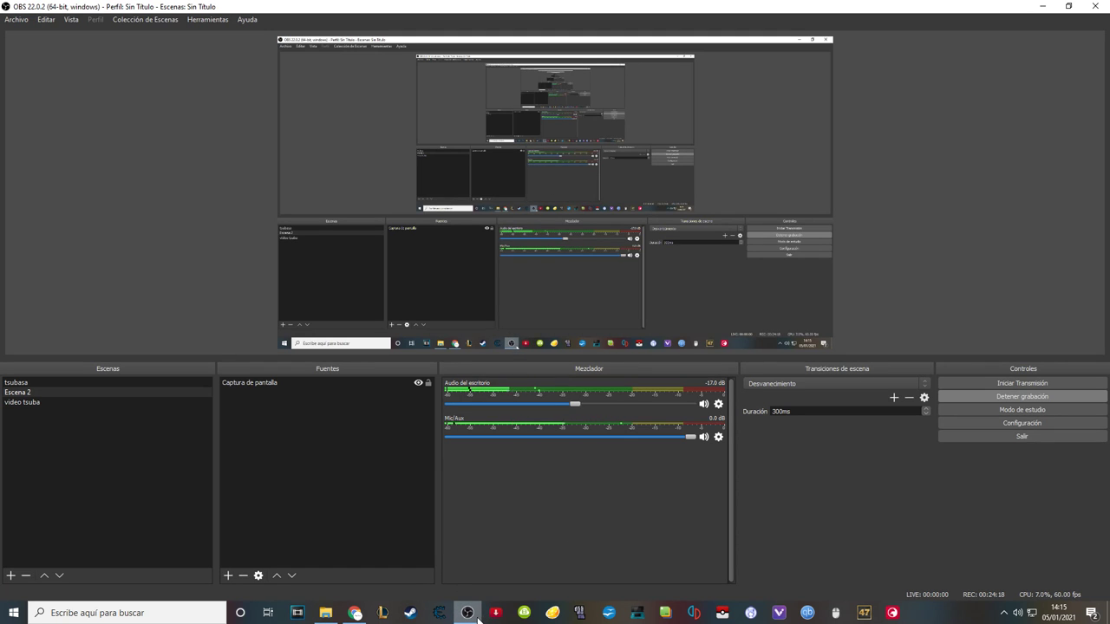
{"action": "left_click", "coordinate": [353, 613]}
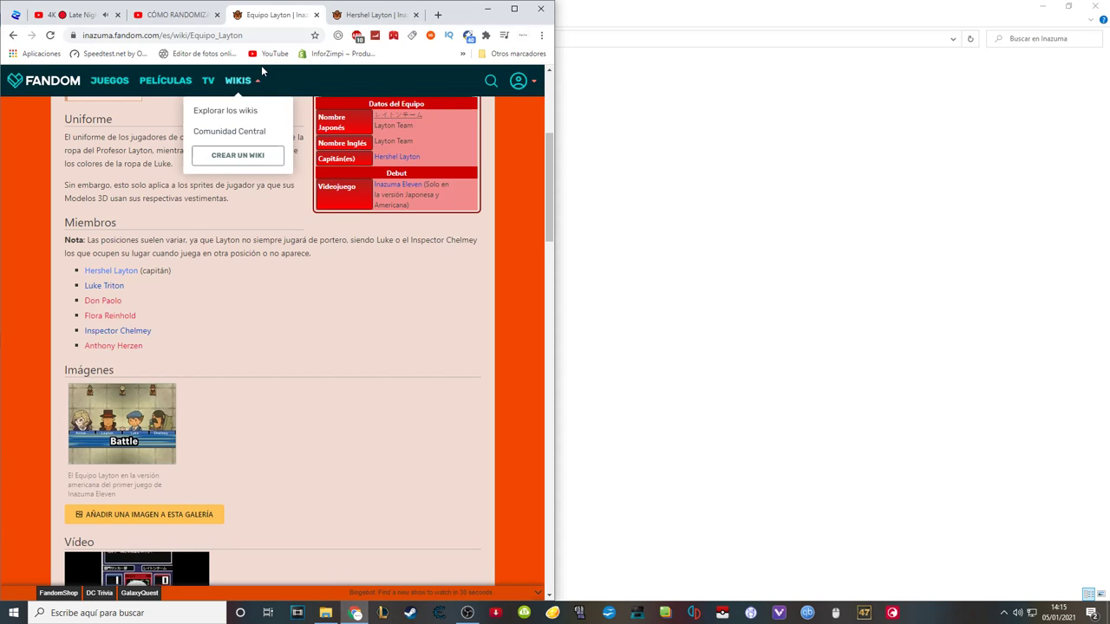
{"action": "left_click", "coordinate": [183, 18]}
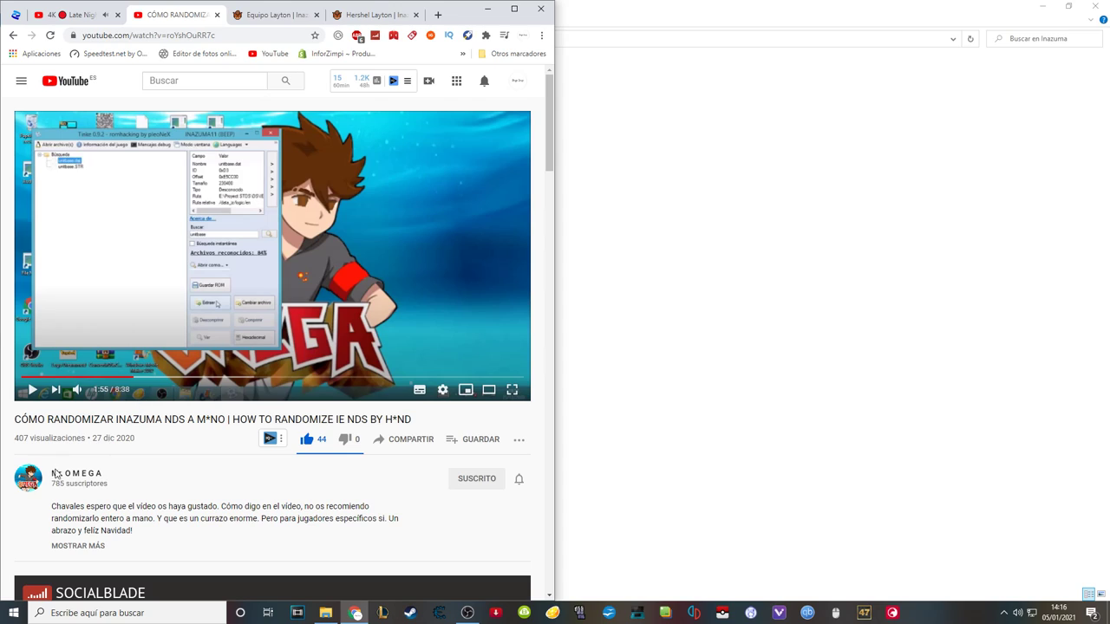
Highlight the title of the YouTube randomizing tutorial and clear the text selection.
{"action": "left_click_drag", "start_coordinate": [123, 421], "coordinate": [213, 440]}
{"action": "left_click", "coordinate": [211, 444]}
{"action": "triple_click", "coordinate": [228, 419]}
{"action": "left_click", "coordinate": [223, 435]}
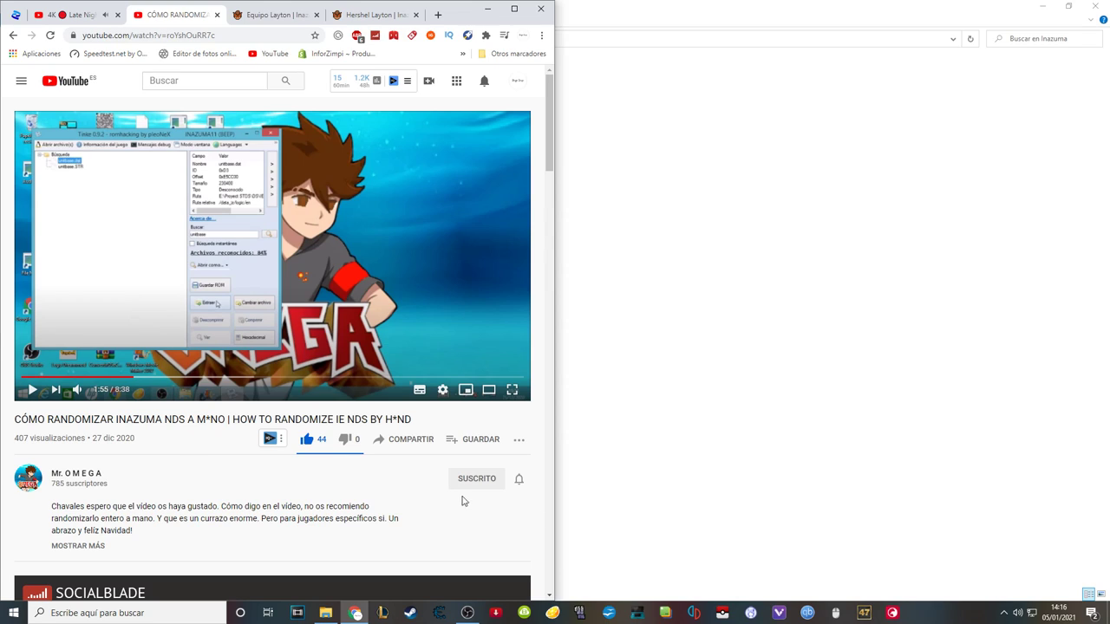
Select the HxDSetup folder in File Explorer and return to the YouTube tutorial in Chrome, jumping to 4:35.
{"action": "left_click", "coordinate": [325, 613]}
{"action": "left_click", "coordinate": [137, 126]}
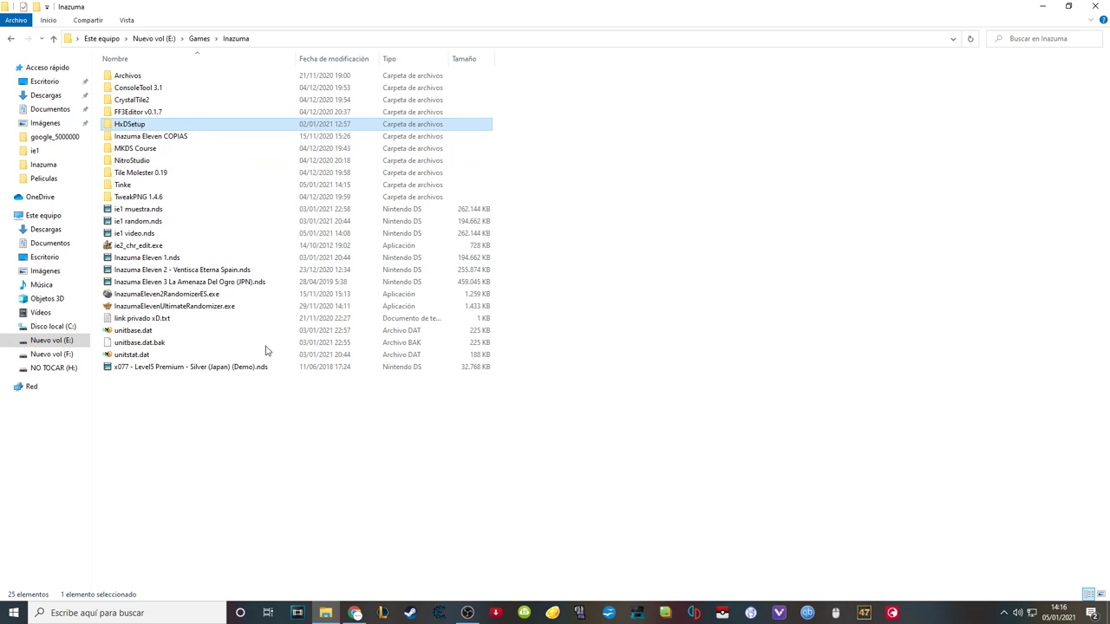
{"action": "left_click", "coordinate": [354, 612]}
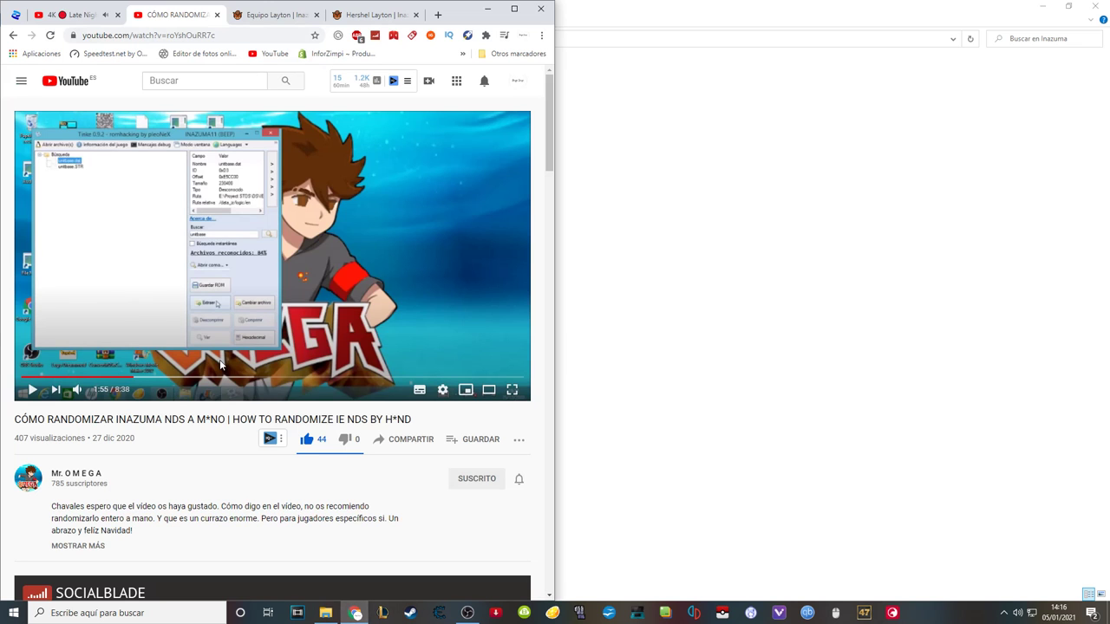
{"action": "left_click", "coordinate": [291, 381]}
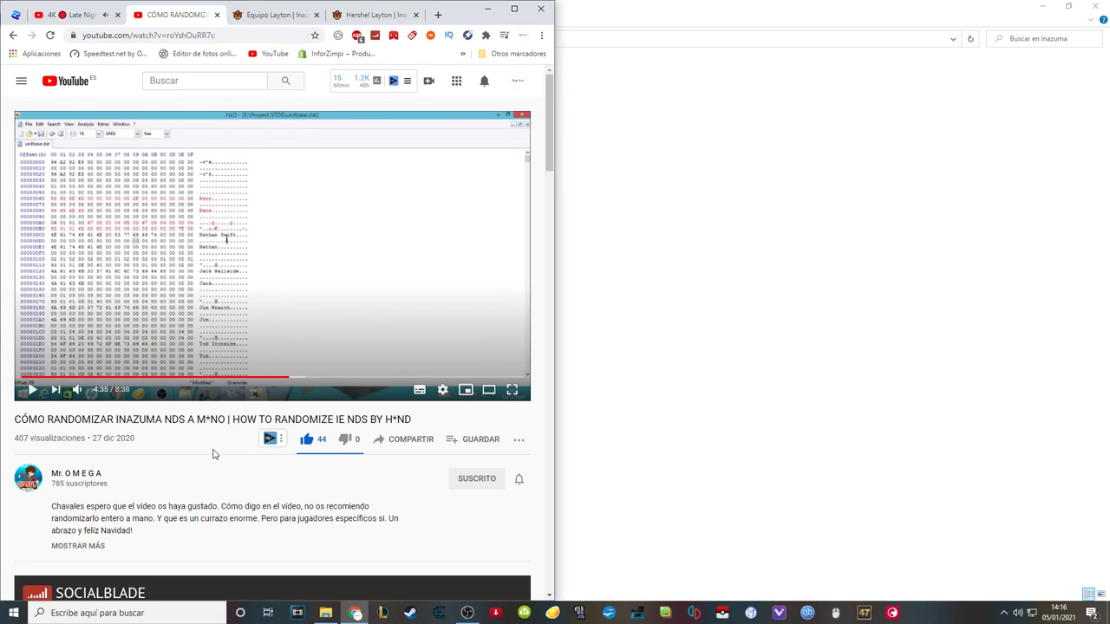
Minimize Chrome and switch to OBS.
{"action": "left_click", "coordinate": [487, 9]}
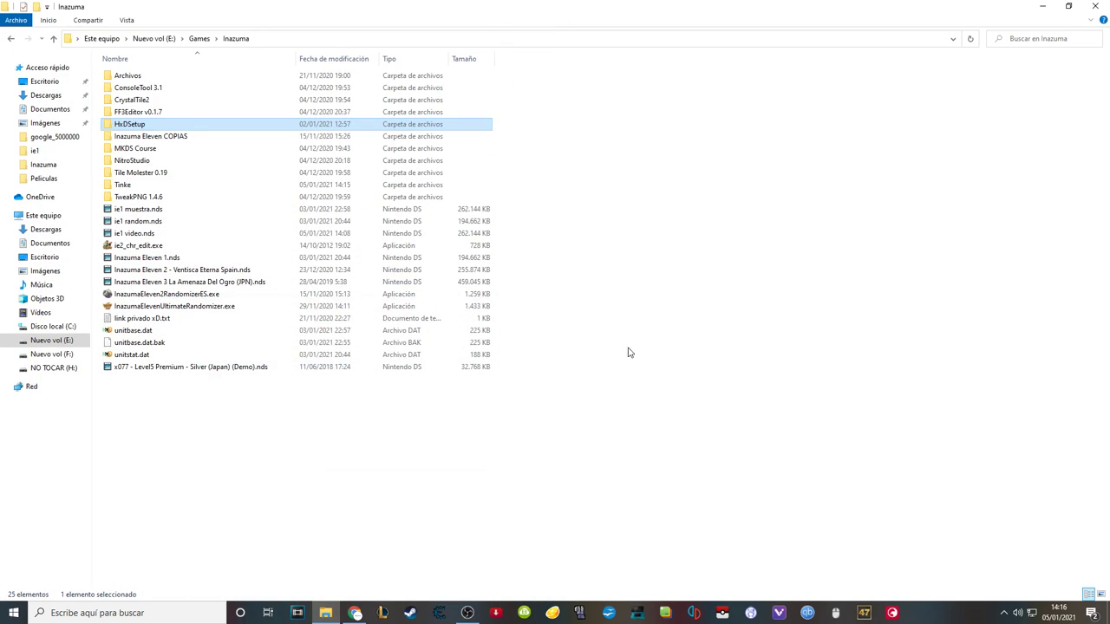
{"action": "left_click", "coordinate": [467, 613]}
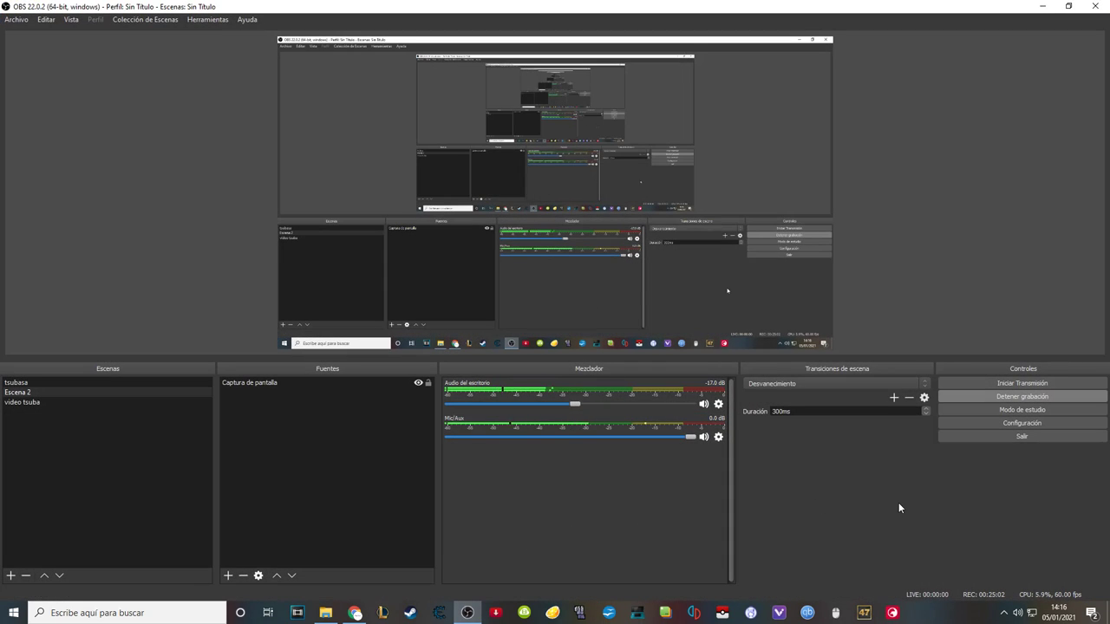